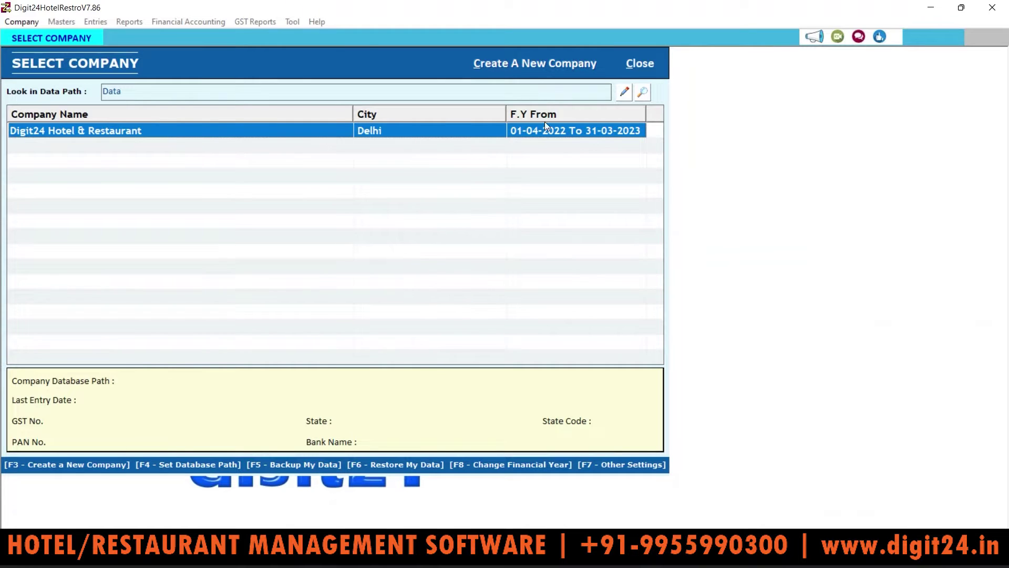
Open the Digit24 Hotel & Restaurant company and log in as the super user with its username and password
{"action": "double_click", "coordinate": [298, 131]}
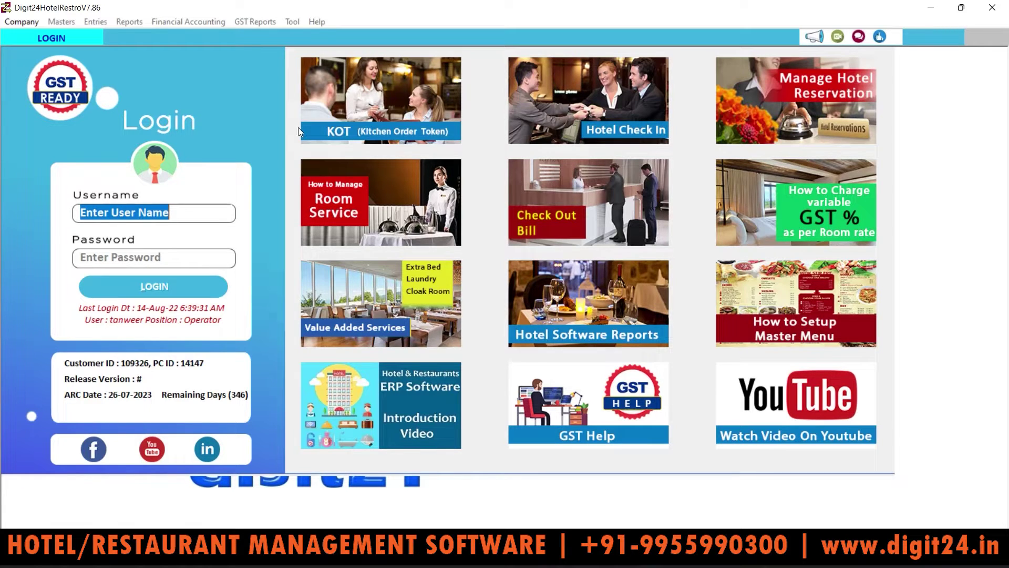
{"action": "type", "text": "admin"}
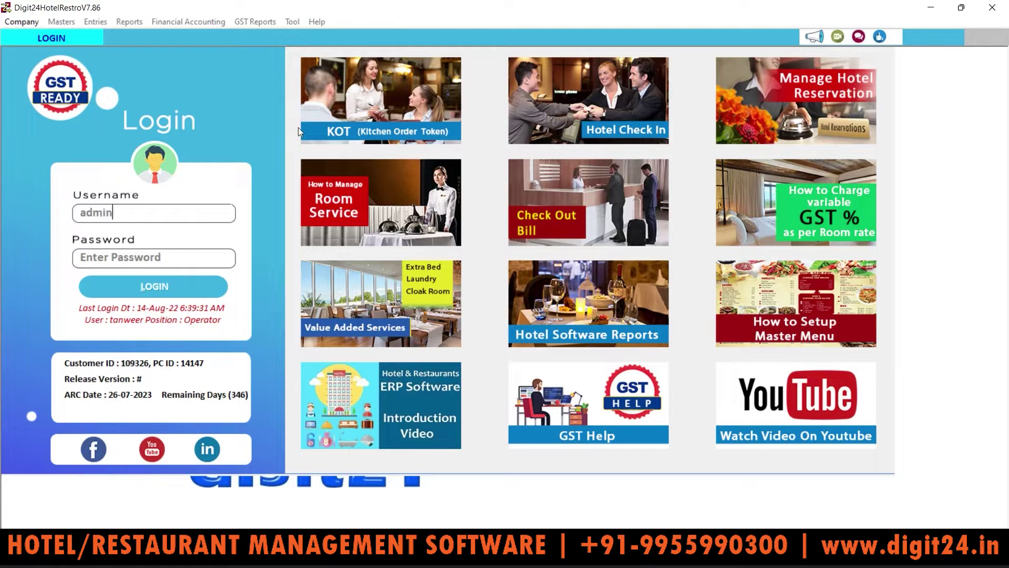
{"action": "key", "text": "Tab"}
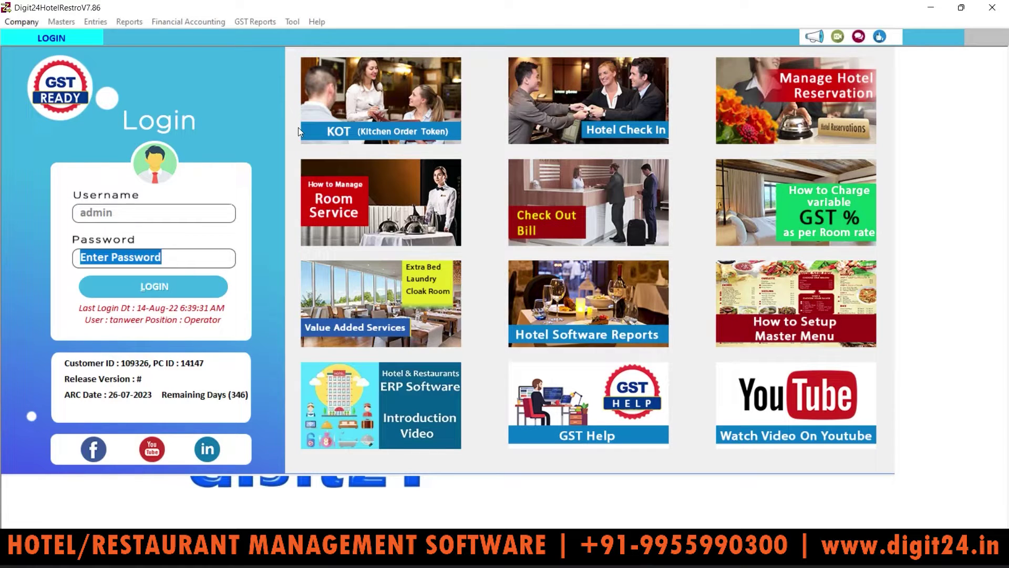
{"action": "type", "text": "admin"}
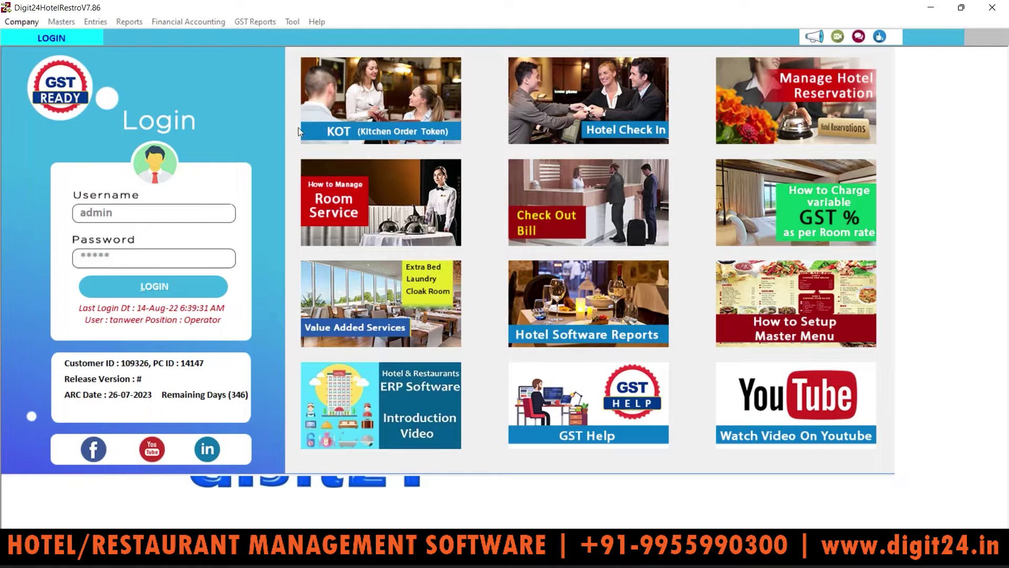
{"action": "key", "text": "Return"}
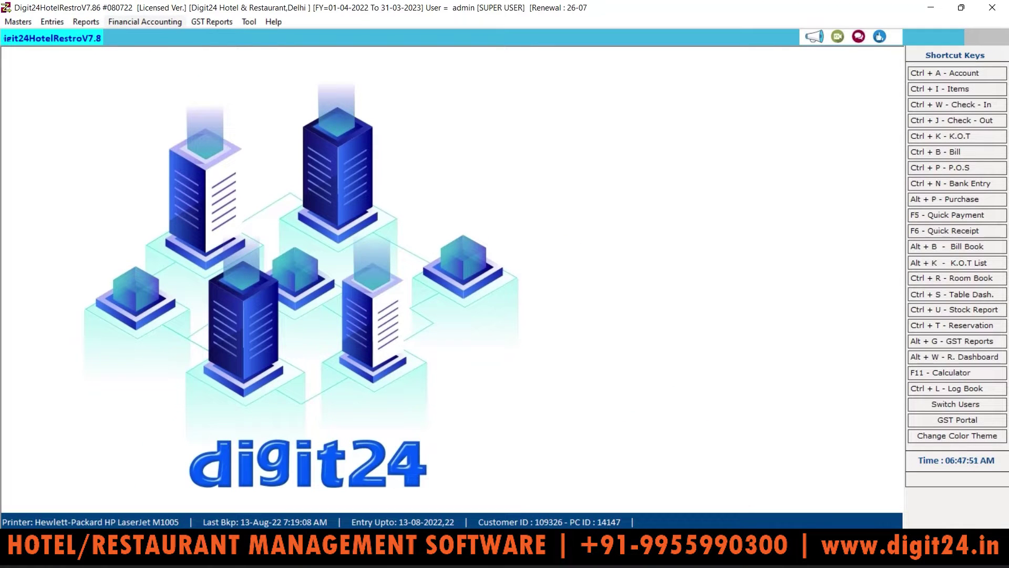
{"action": "left_click", "coordinate": [79, 23]}
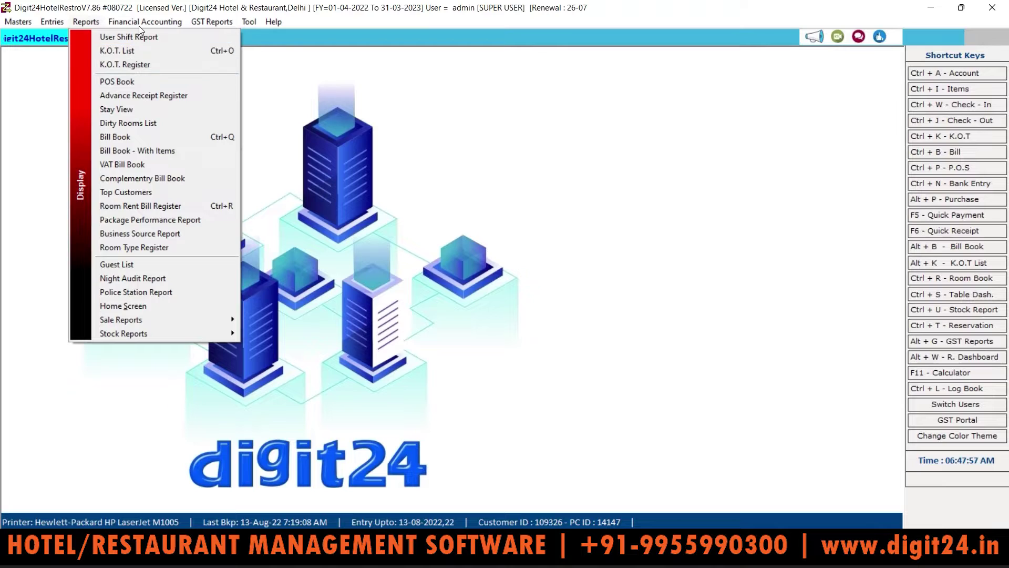
{"action": "mouse_move", "coordinate": [210, 24]}
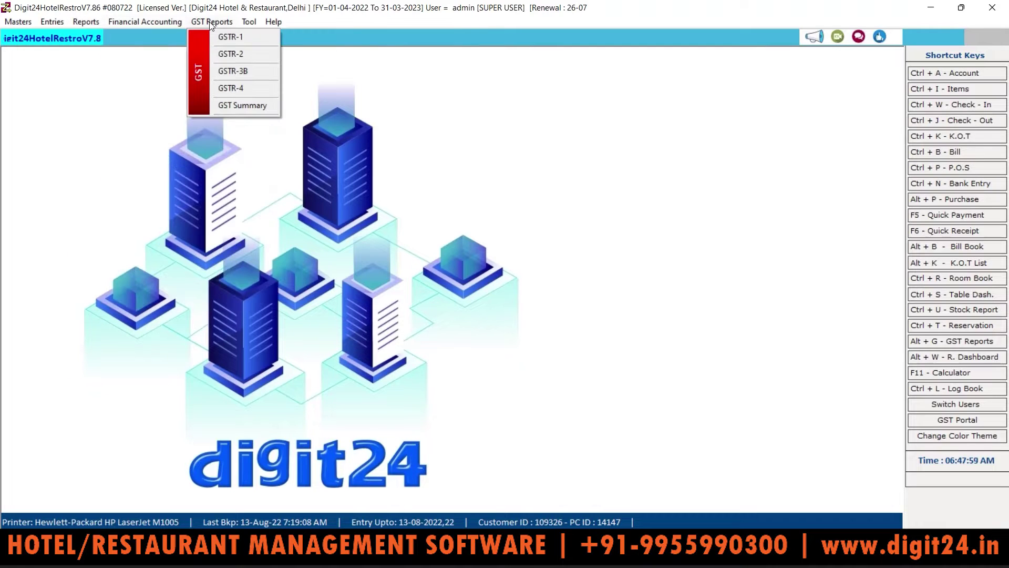
{"action": "mouse_move", "coordinate": [139, 25]}
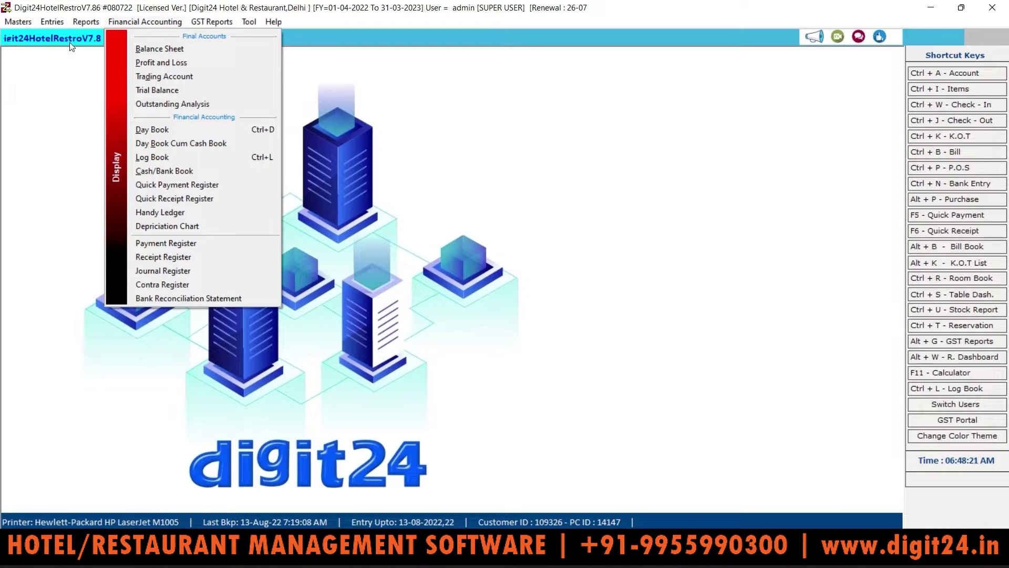
{"action": "mouse_move", "coordinate": [80, 25]}
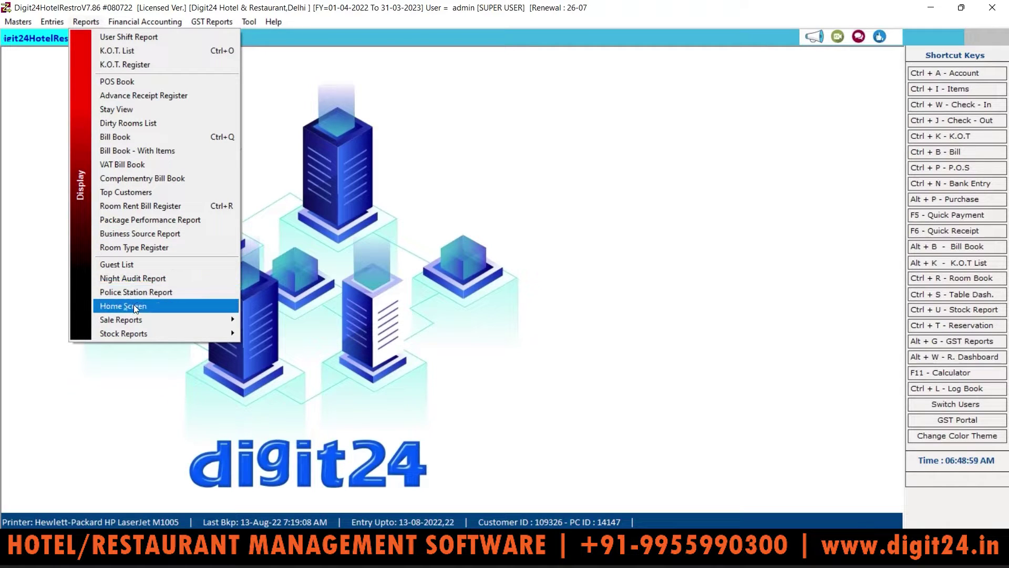
{"action": "mouse_move", "coordinate": [146, 314]}
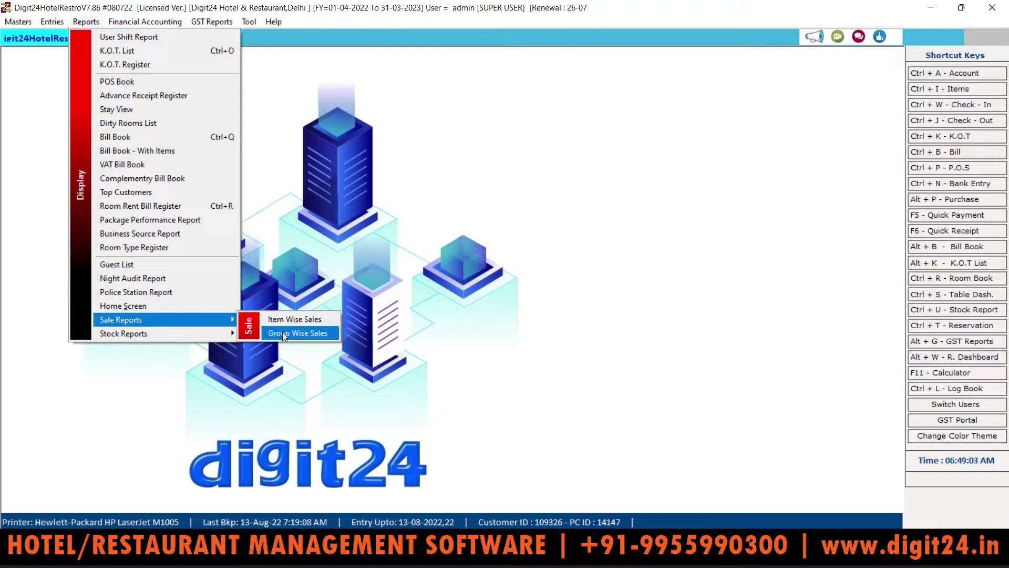
{"action": "mouse_move", "coordinate": [209, 332]}
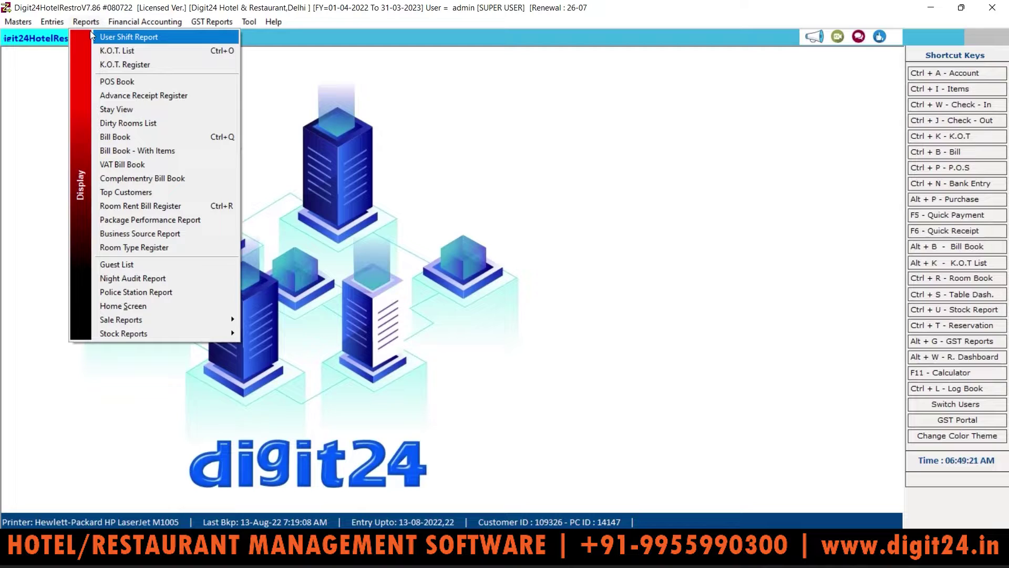
{"action": "mouse_move", "coordinate": [139, 23]}
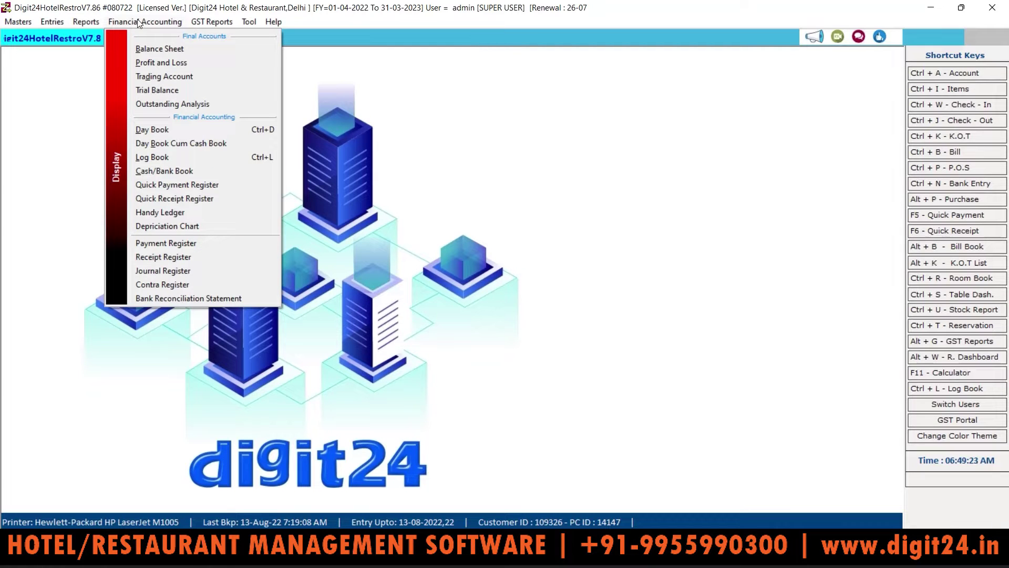
{"action": "mouse_move", "coordinate": [203, 23]}
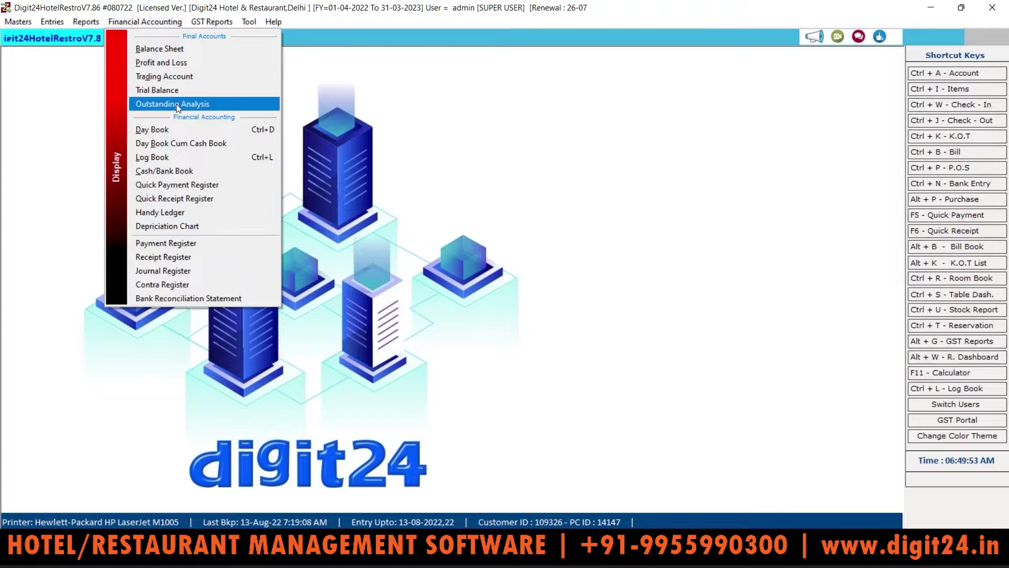
{"action": "mouse_move", "coordinate": [213, 22]}
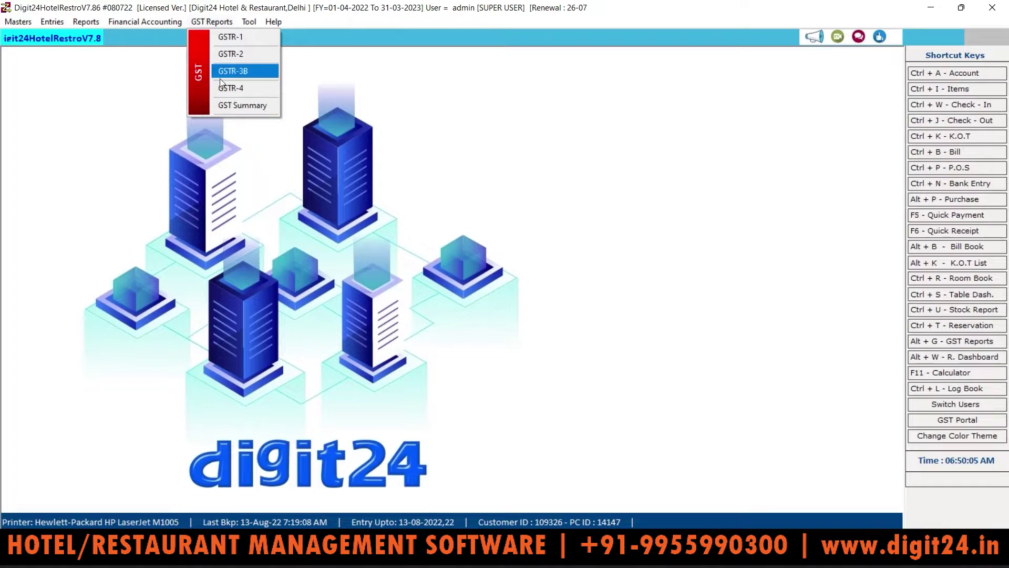
{"action": "mouse_move", "coordinate": [150, 27]}
{"action": "mouse_move", "coordinate": [82, 26]}
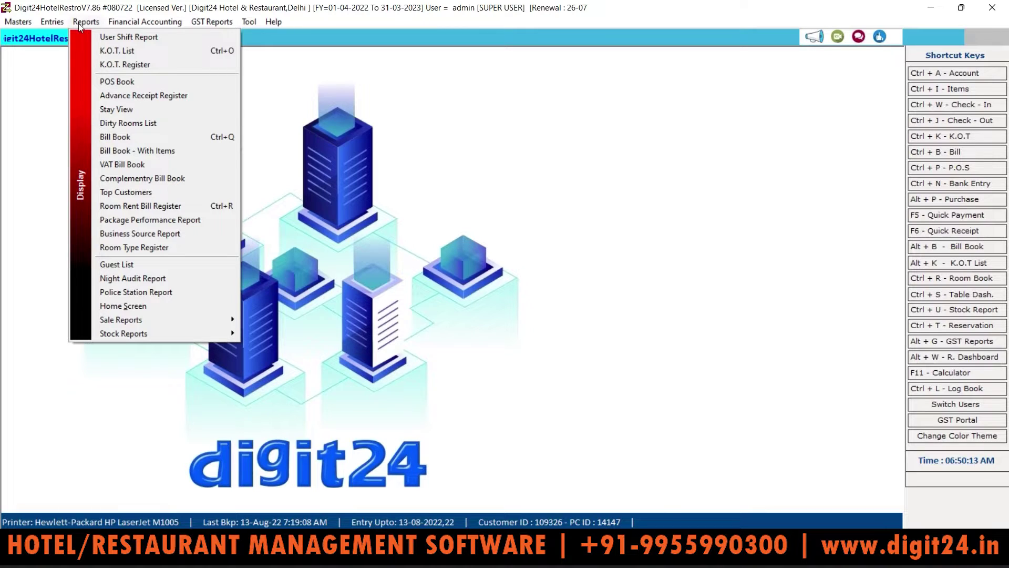
{"action": "mouse_move", "coordinate": [50, 23]}
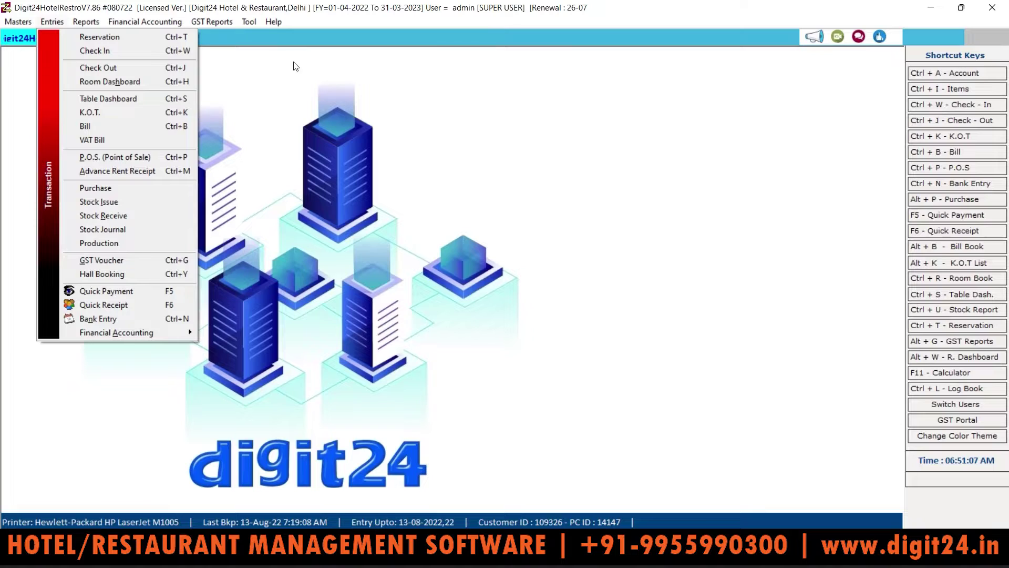
{"action": "mouse_move", "coordinate": [94, 20]}
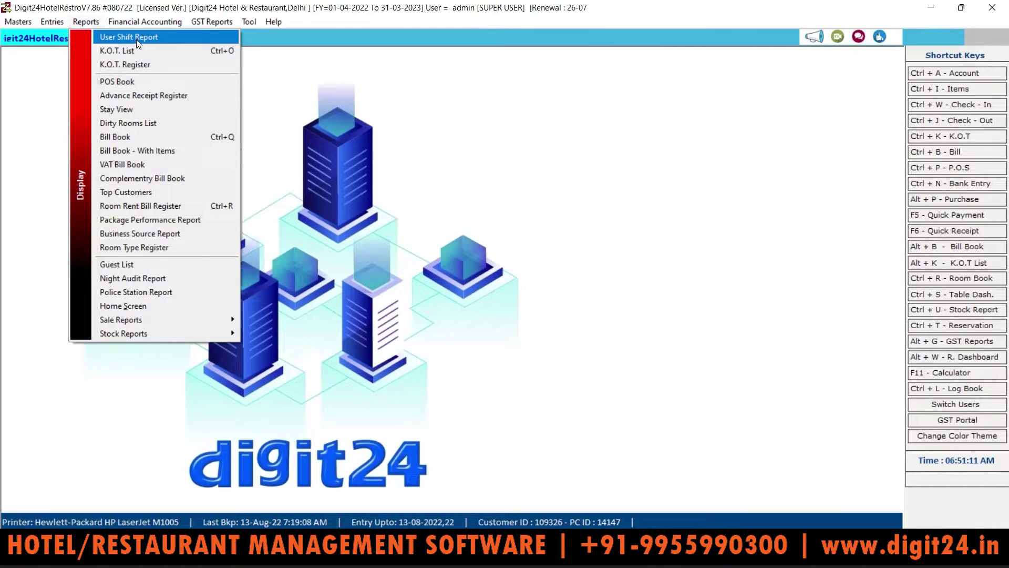
Open the User Shift Report's login summary for today's date
{"action": "left_click", "coordinate": [137, 37]}
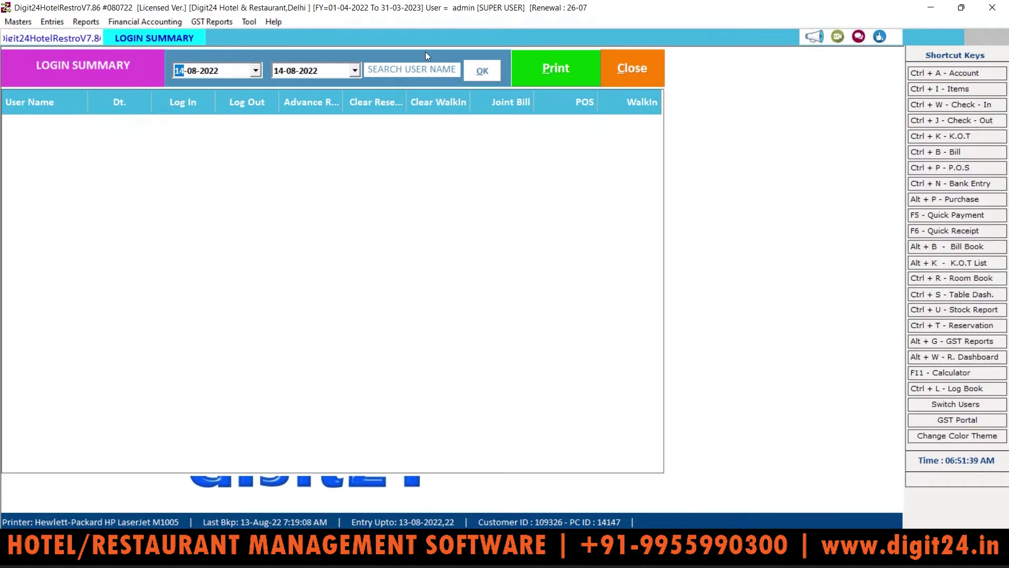
{"action": "left_click", "coordinate": [489, 73]}
{"action": "left_click", "coordinate": [488, 73]}
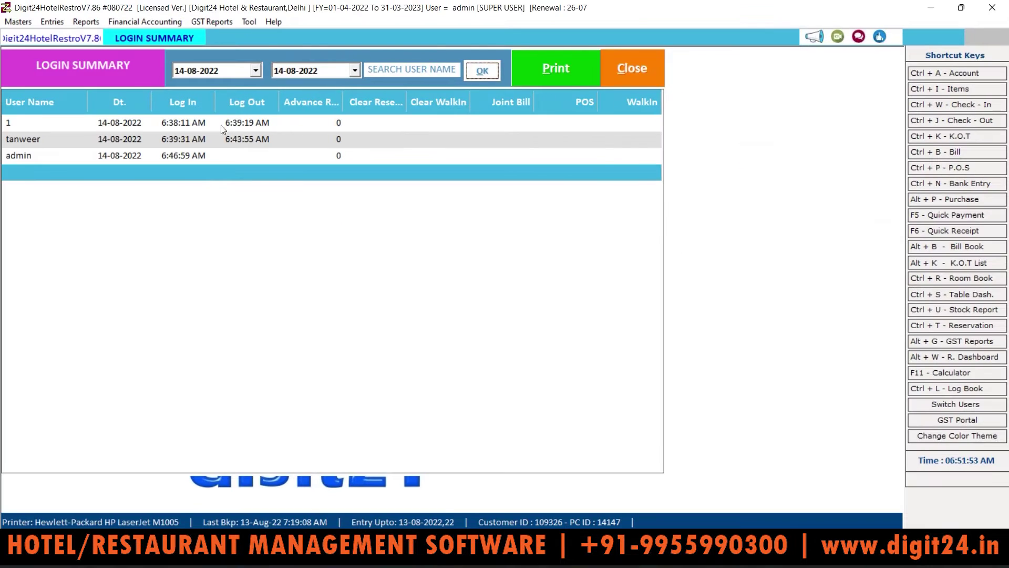
Change the login summary's start date to 01-04-2022 and reload it
{"action": "left_click", "coordinate": [255, 70]}
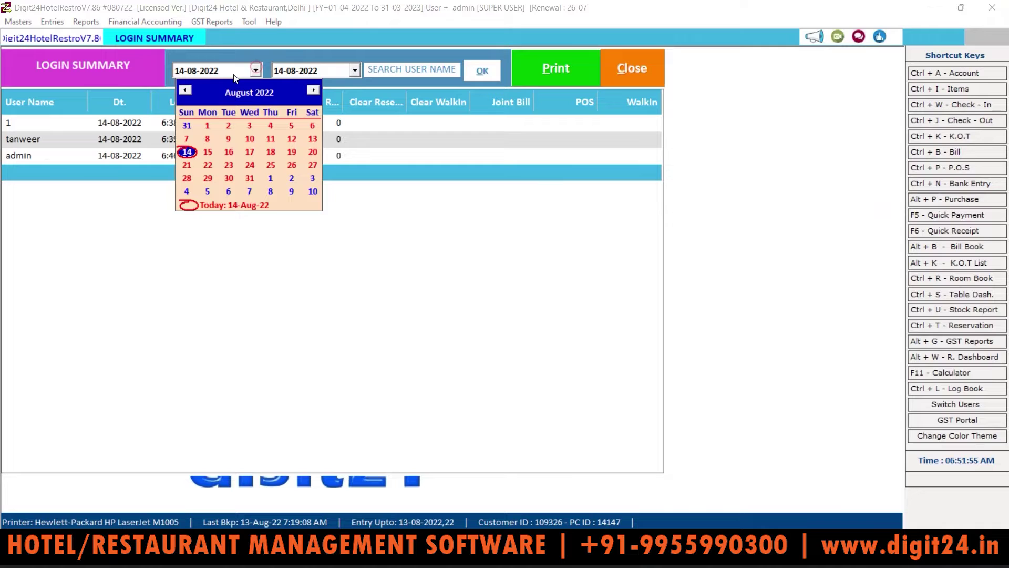
{"action": "left_click", "coordinate": [185, 91]}
{"action": "left_click", "coordinate": [185, 91]}
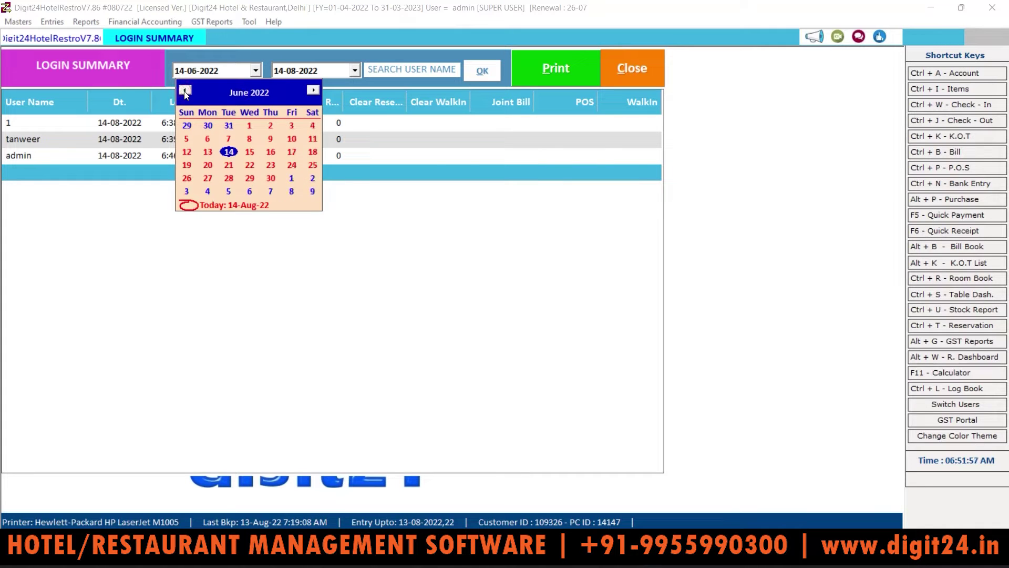
{"action": "left_click", "coordinate": [185, 91]}
{"action": "left_click", "coordinate": [185, 90]}
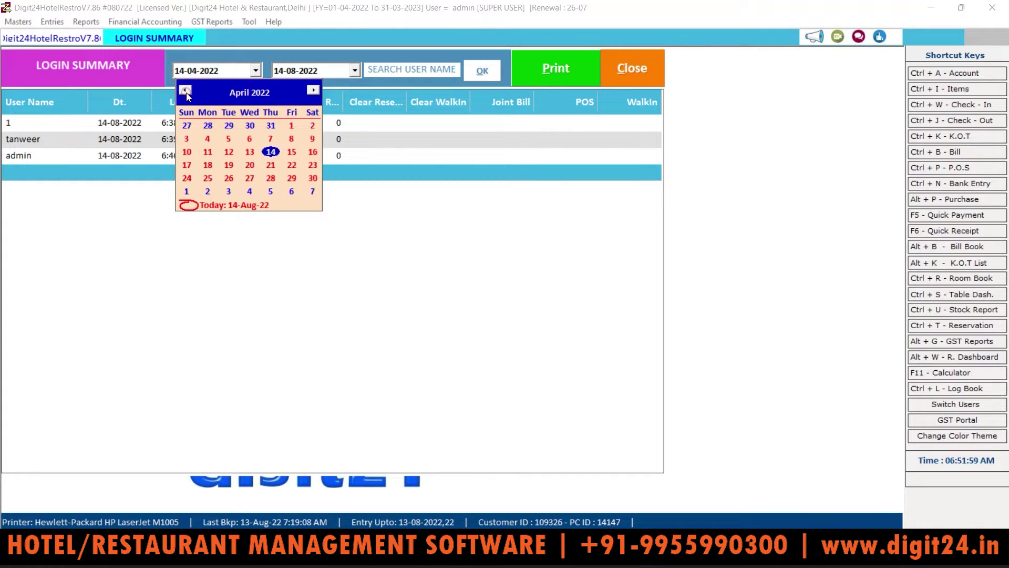
{"action": "left_click", "coordinate": [291, 126]}
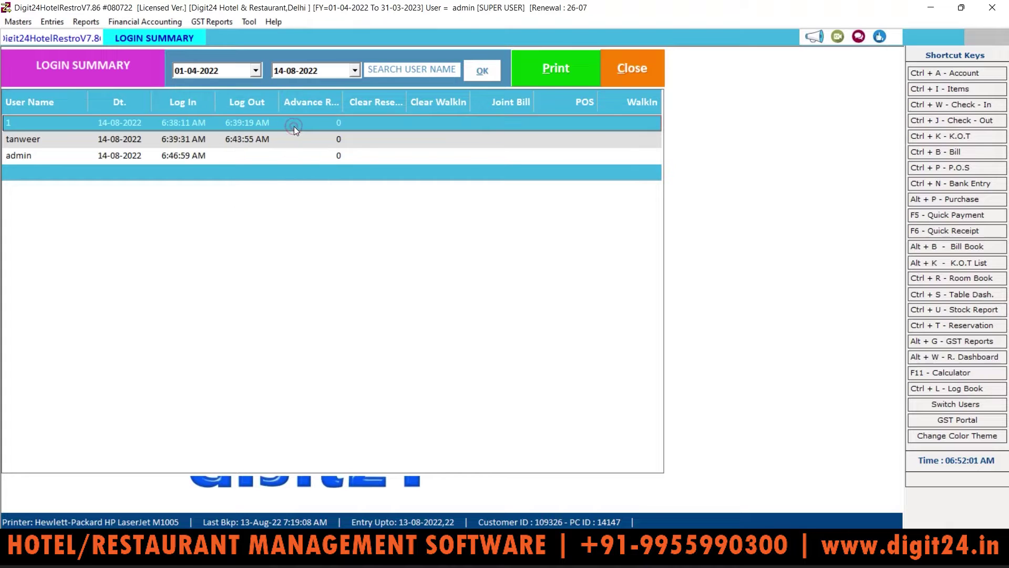
{"action": "left_click", "coordinate": [466, 73]}
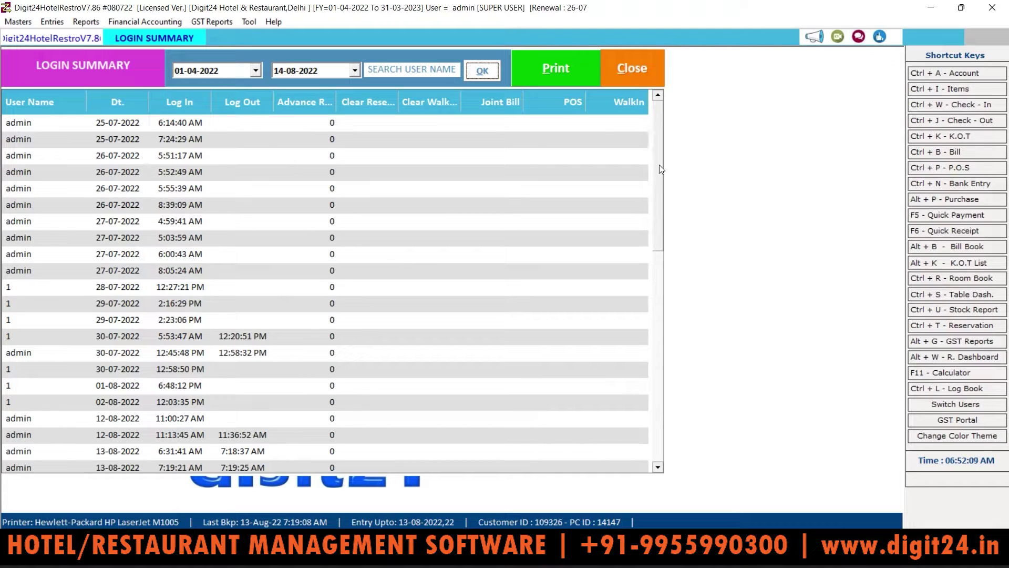
{"action": "mouse_move", "coordinate": [658, 165]}
{"action": "left_mouse_down"}
{"action": "mouse_move", "coordinate": [642, 294]}
{"action": "mouse_move", "coordinate": [651, 383]}
{"action": "mouse_move", "coordinate": [648, 149]}
{"action": "left_mouse_up"}
{"action": "left_click", "coordinate": [87, 22]}
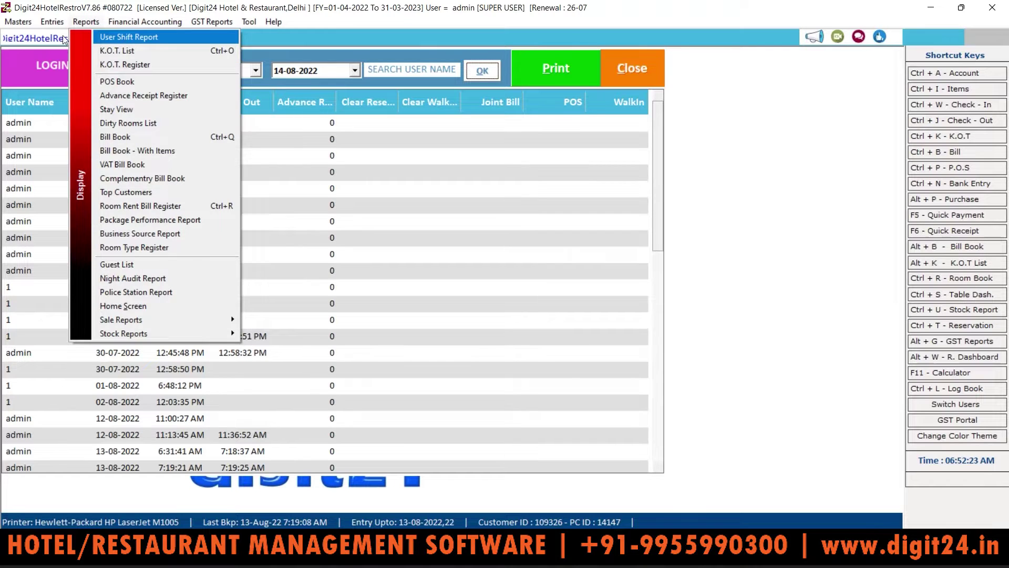
Inspect the second super user entry in the user accounts list, then close it
{"action": "left_click", "coordinate": [11, 23]}
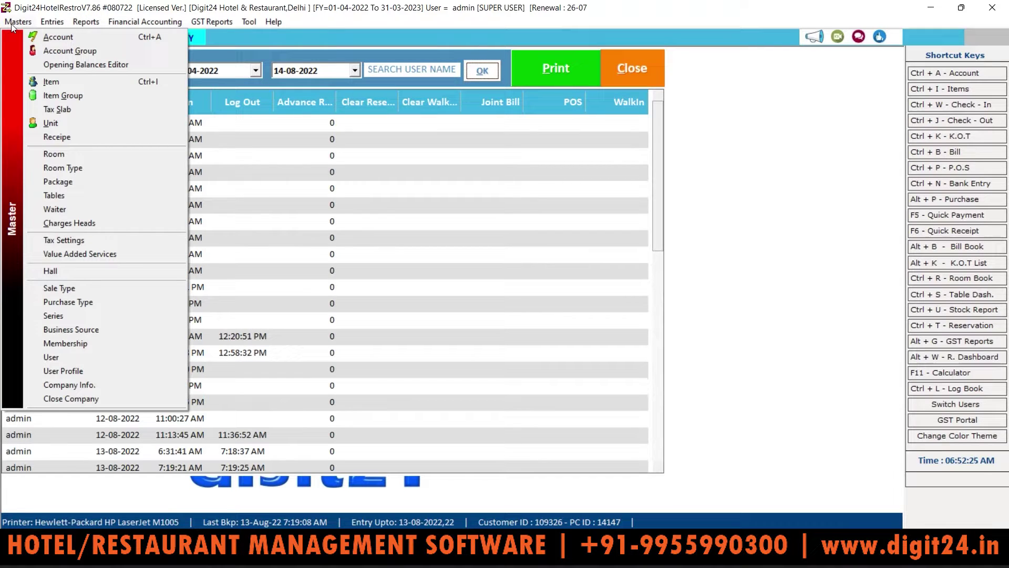
{"action": "left_click", "coordinate": [65, 358]}
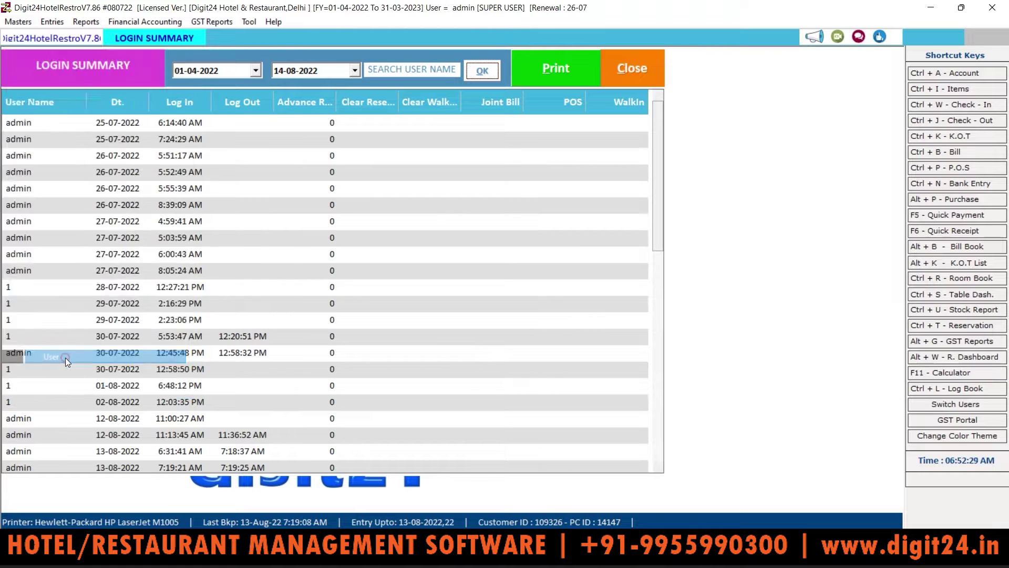
{"action": "left_click", "coordinate": [66, 275]}
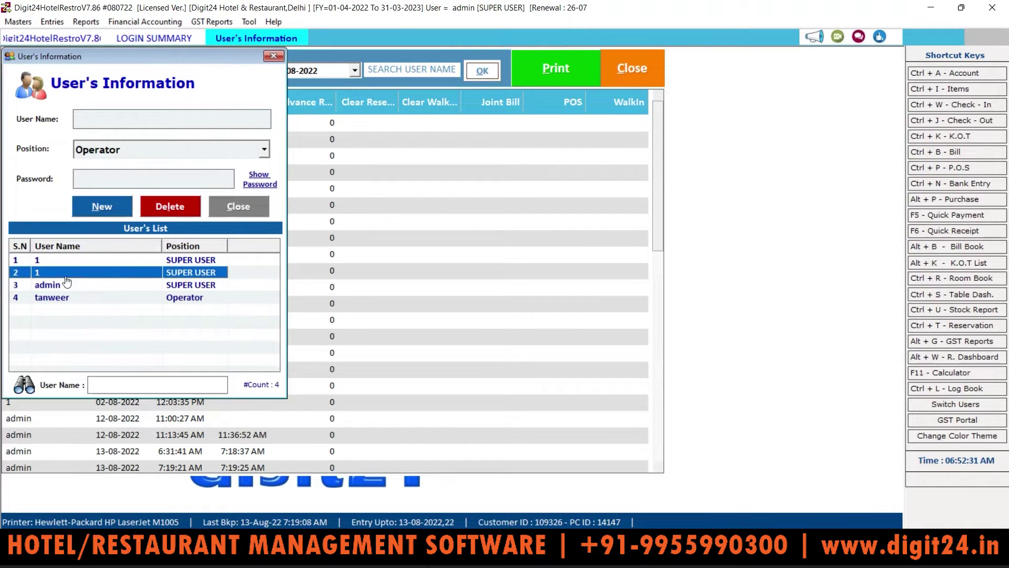
{"action": "left_click", "coordinate": [274, 56]}
Load the Operator position's rights in the User Position form, then close the form
{"action": "left_click", "coordinate": [19, 23]}
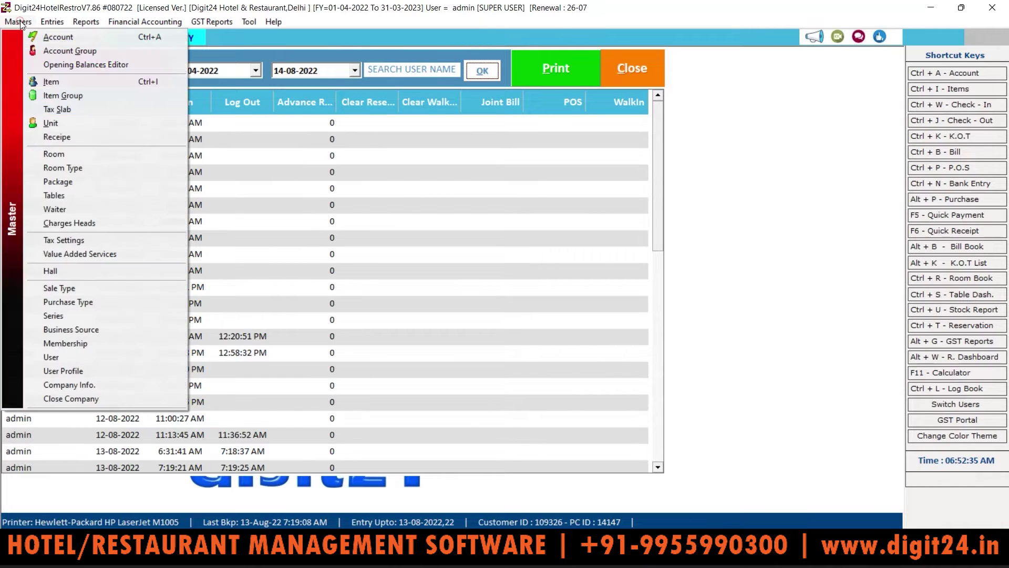
{"action": "left_click", "coordinate": [65, 370]}
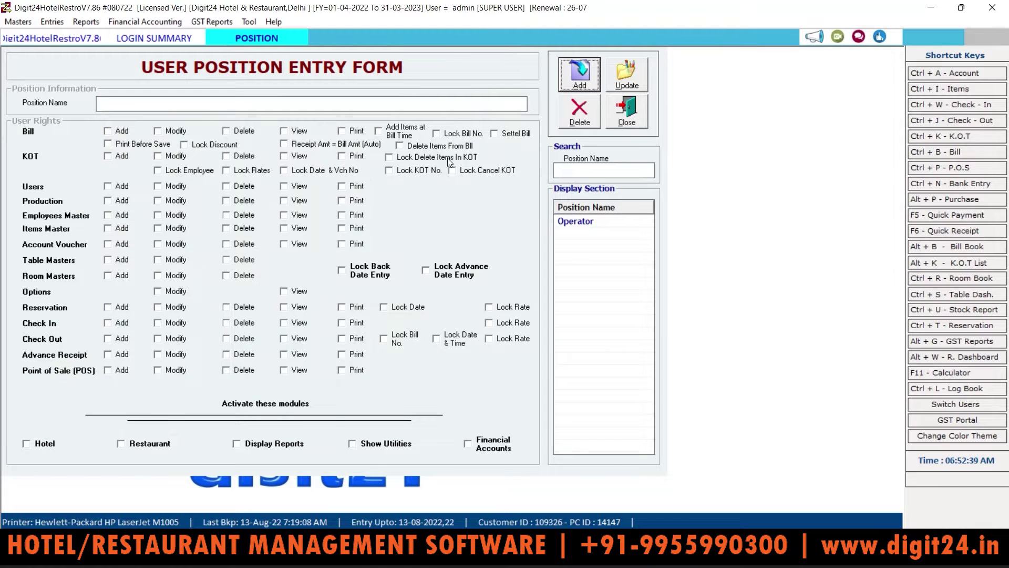
{"action": "left_click", "coordinate": [594, 222]}
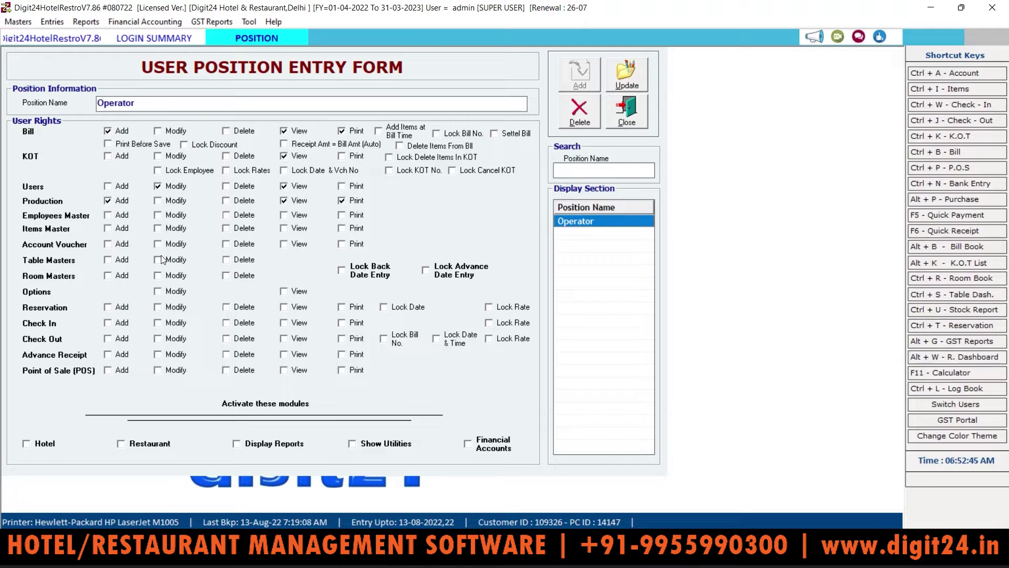
{"action": "left_click", "coordinate": [619, 65]}
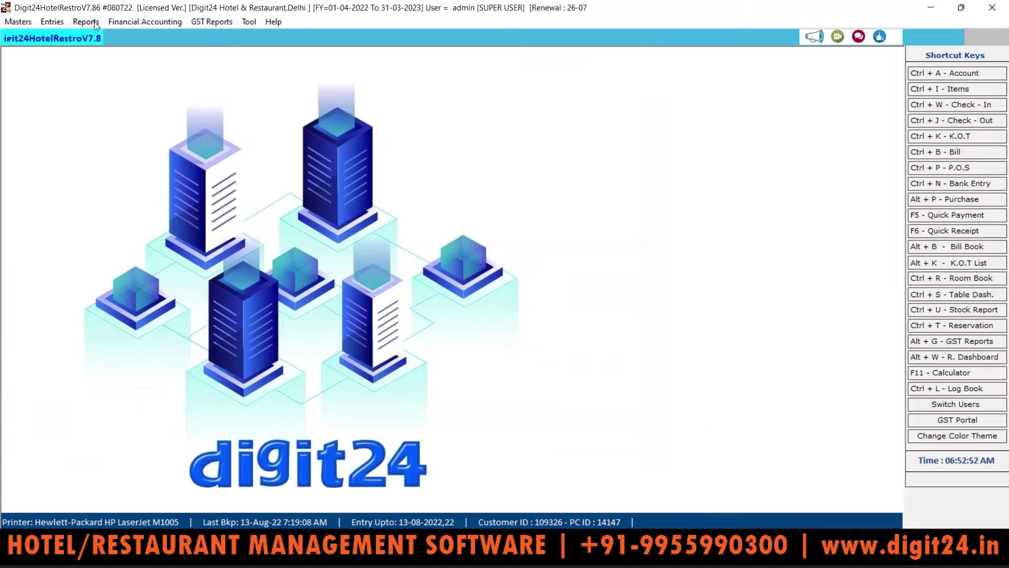
Load the K.O.T. List from 01-04-2022 to 25-07-2022
{"action": "left_click", "coordinate": [86, 22]}
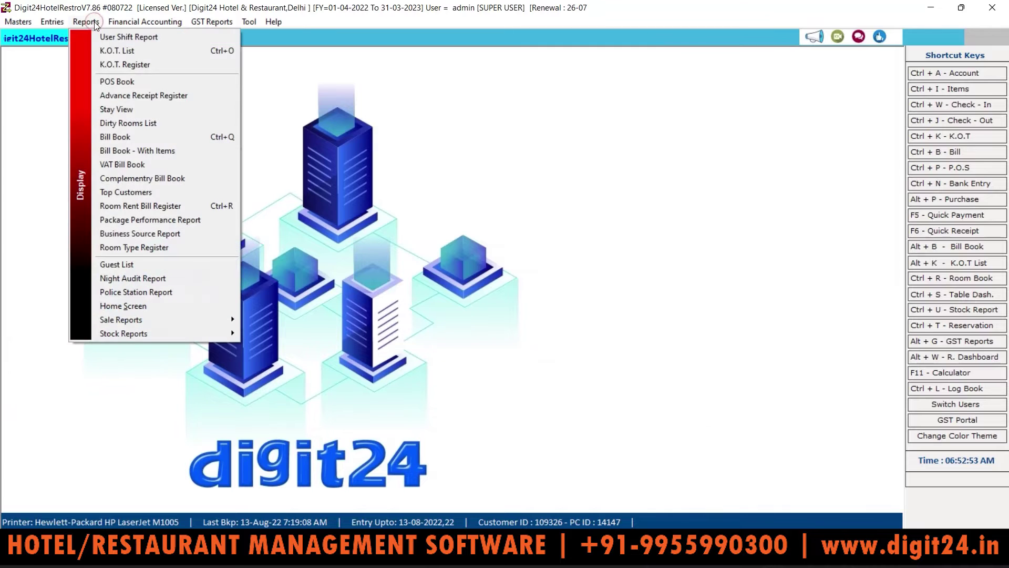
{"action": "left_click", "coordinate": [128, 53]}
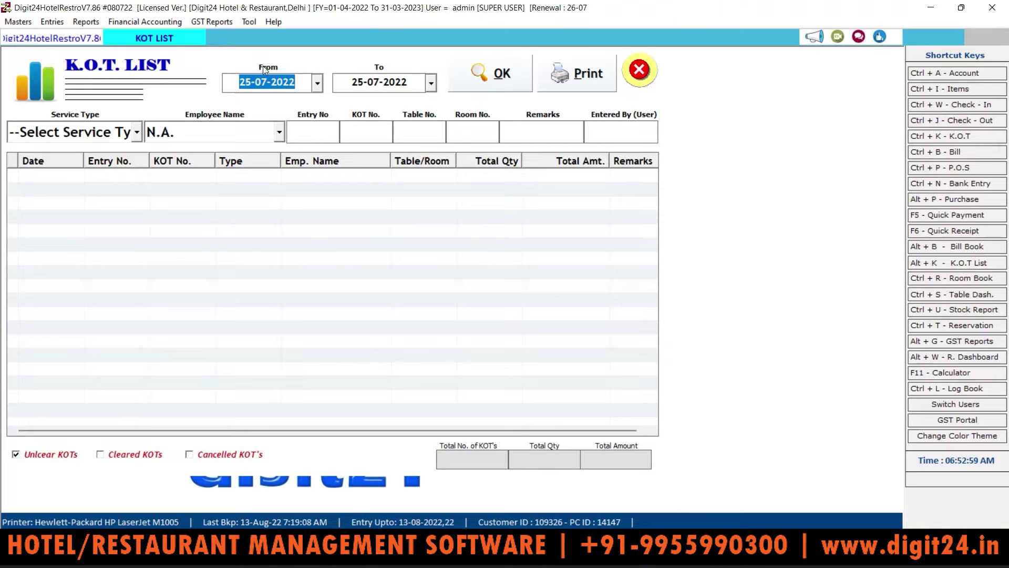
{"action": "left_click", "coordinate": [315, 85]}
{"action": "left_click", "coordinate": [248, 107]}
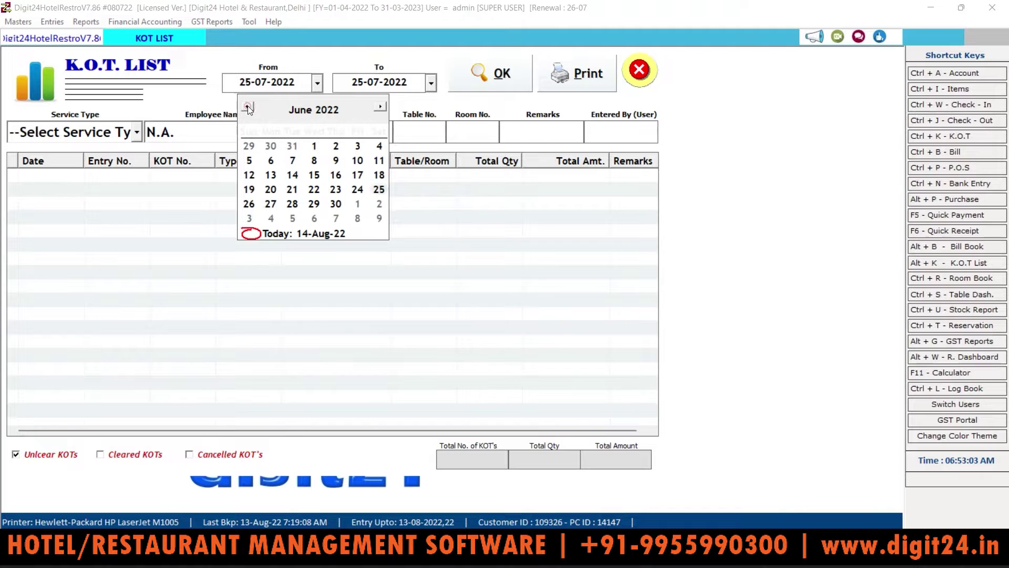
{"action": "left_click", "coordinate": [312, 144]}
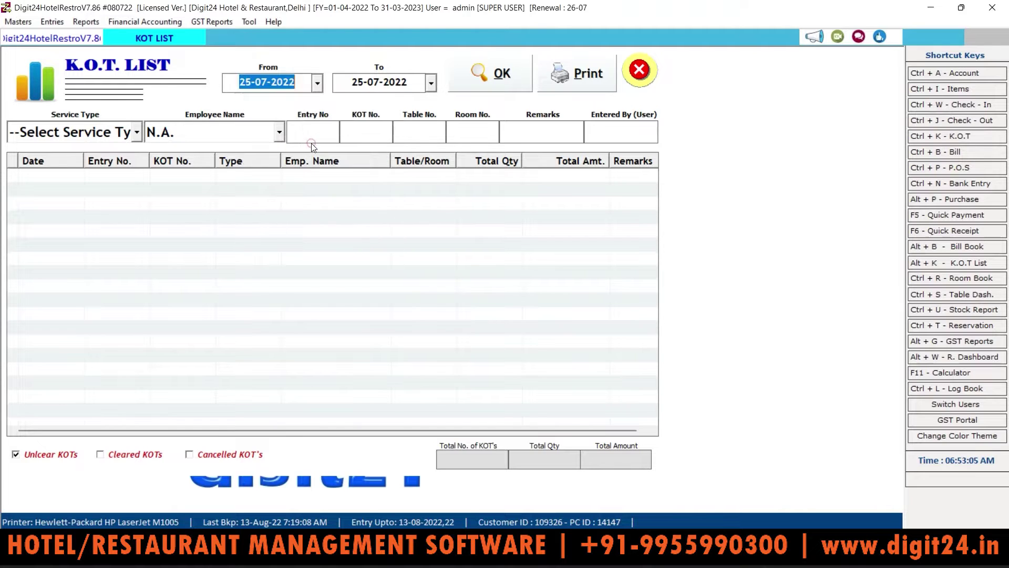
{"action": "left_click", "coordinate": [317, 84]}
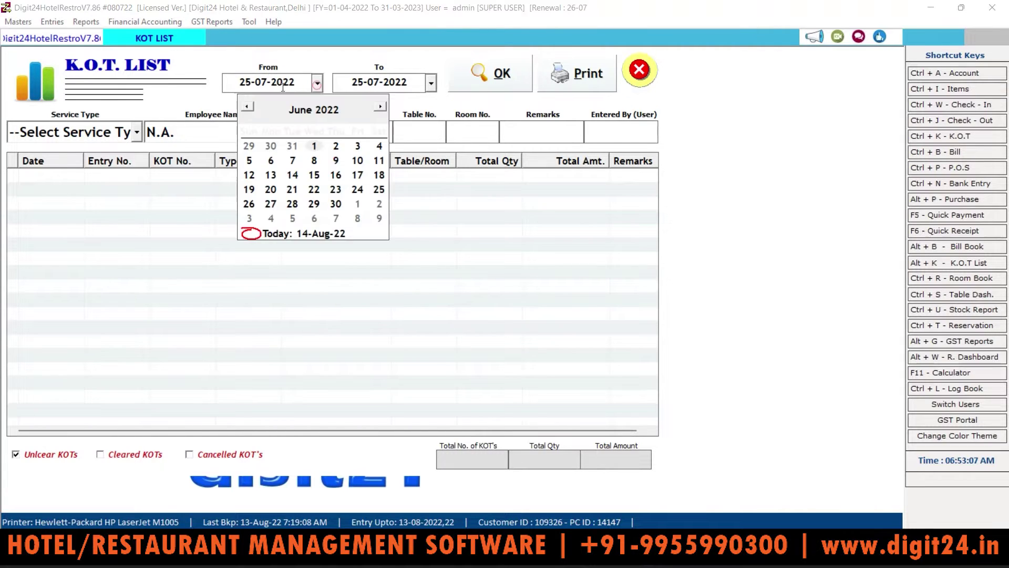
{"action": "double_click", "coordinate": [247, 107]}
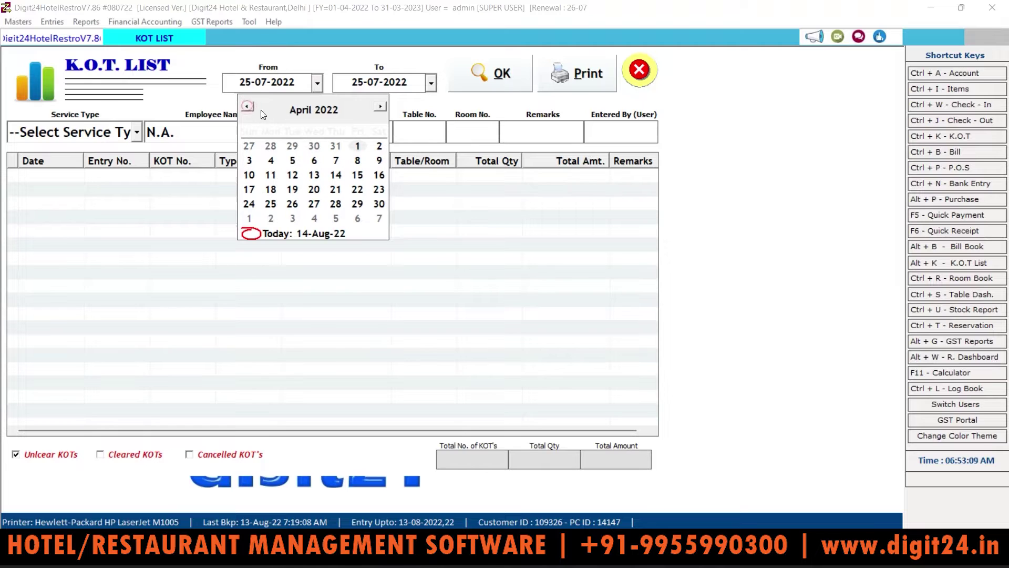
{"action": "left_click", "coordinate": [353, 145]}
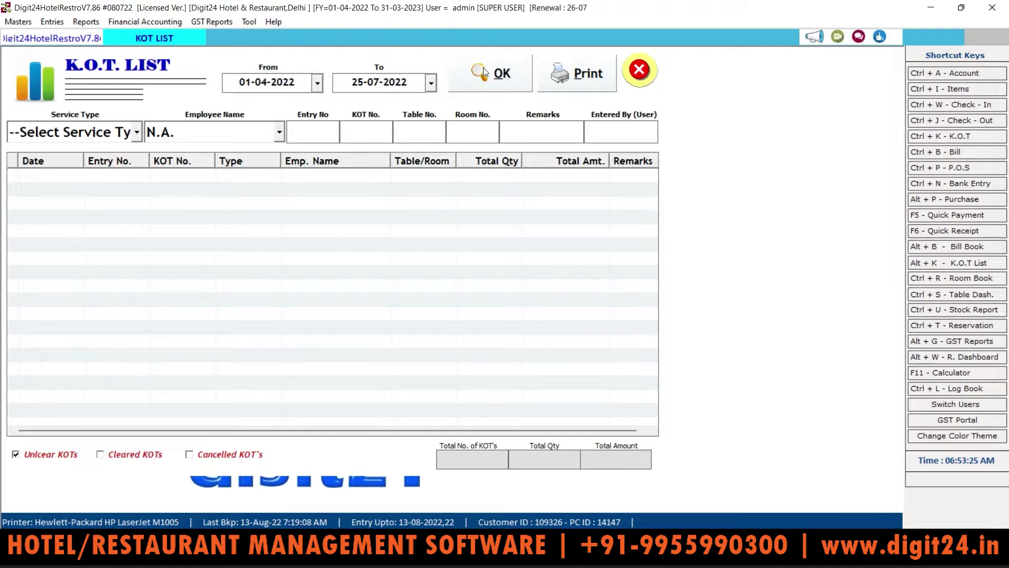
{"action": "left_click", "coordinate": [485, 72]}
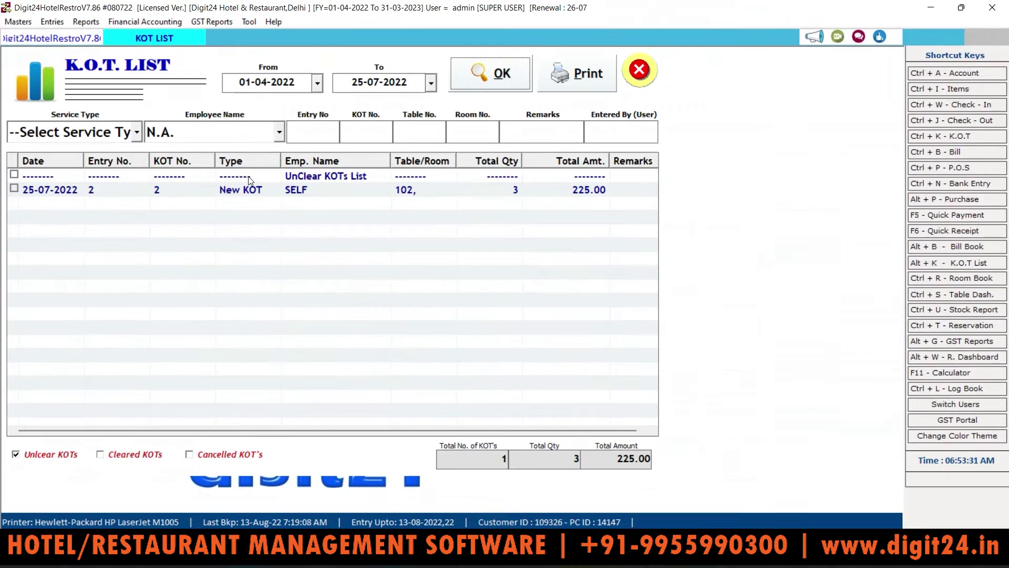
Filter the KOTs by Room Service, then switch the service type to Table Service
{"action": "left_click", "coordinate": [137, 132]}
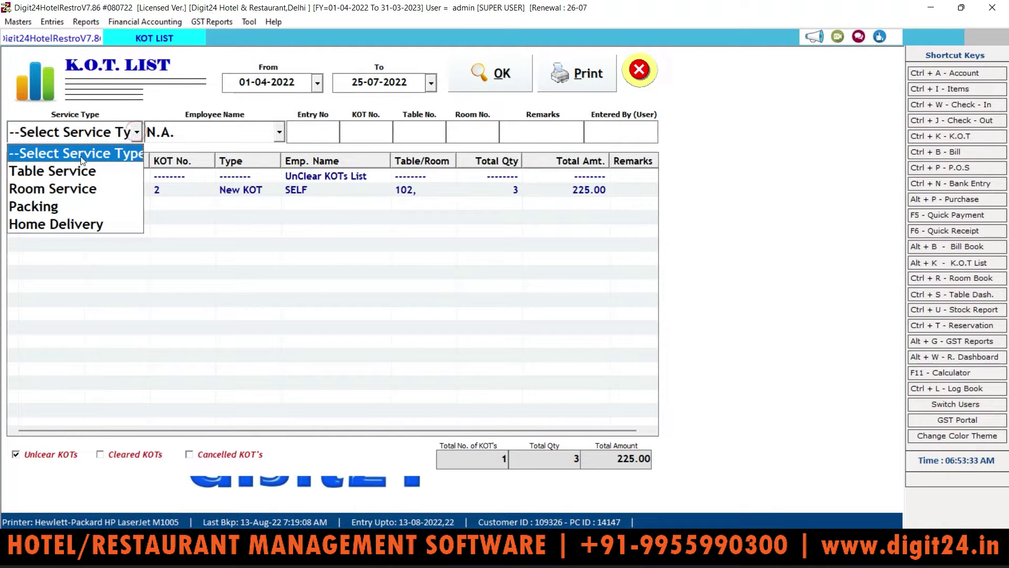
{"action": "left_click", "coordinate": [70, 187]}
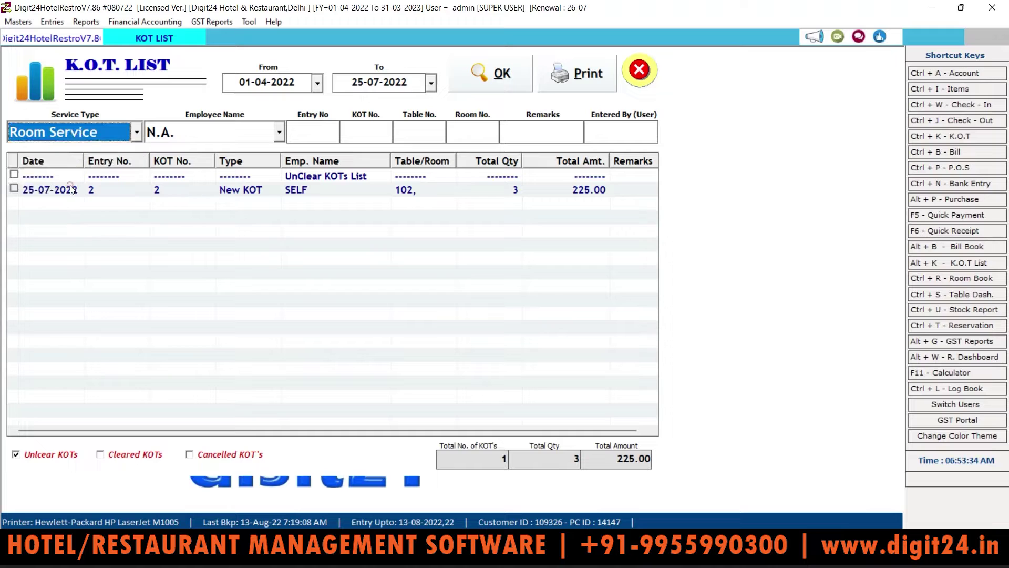
{"action": "left_click", "coordinate": [476, 81]}
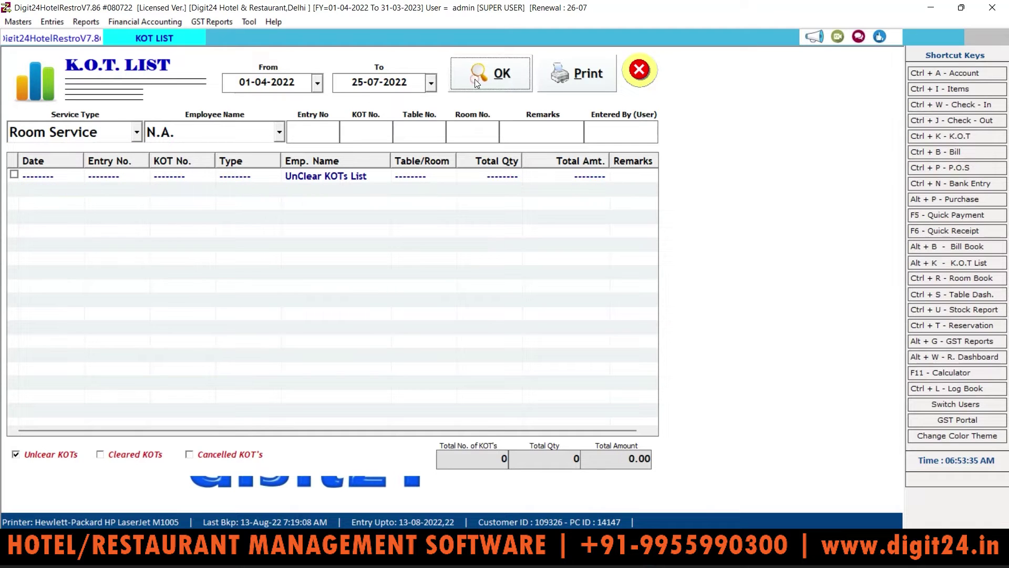
{"action": "left_click", "coordinate": [136, 132]}
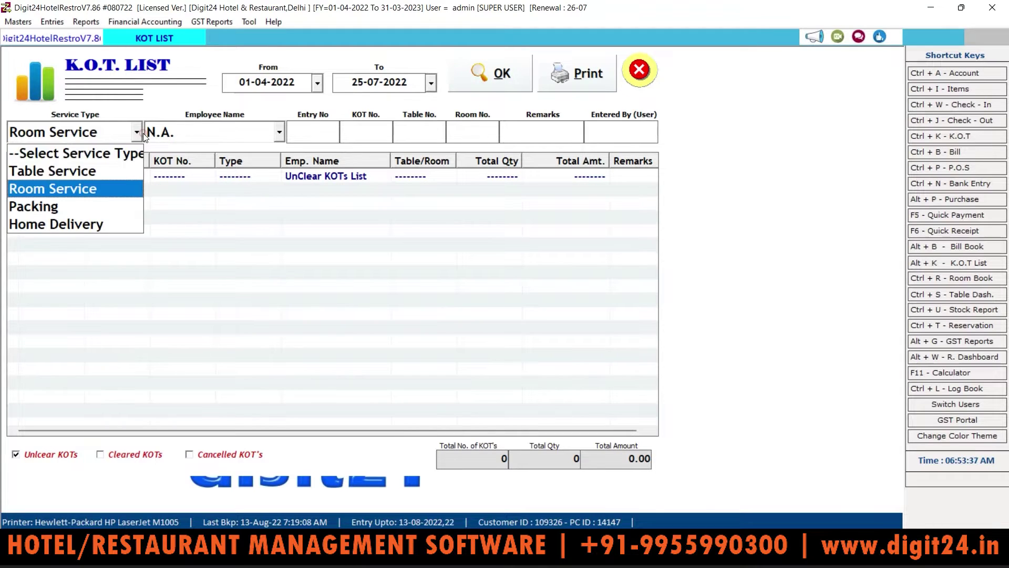
{"action": "left_click", "coordinate": [47, 171]}
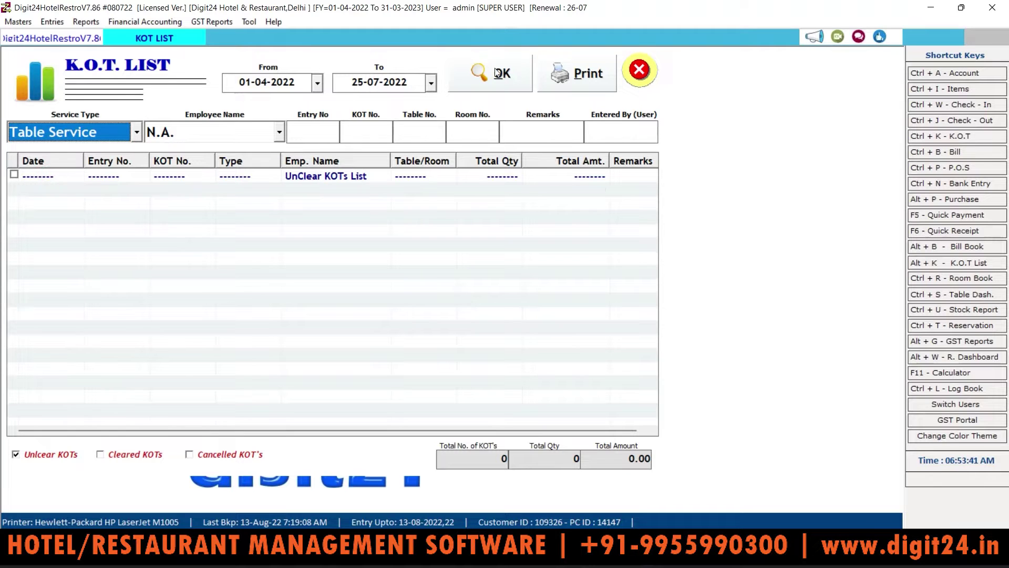
{"action": "left_click", "coordinate": [494, 72]}
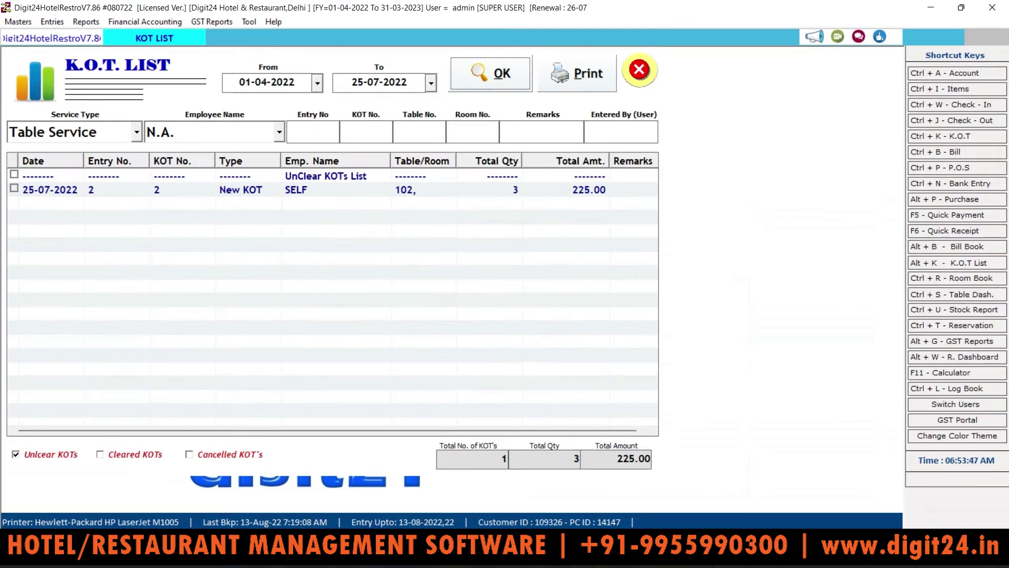
Load the K.O.T. Register for 25-07-2022, view its print preview, then close the preview
{"action": "left_click", "coordinate": [91, 22]}
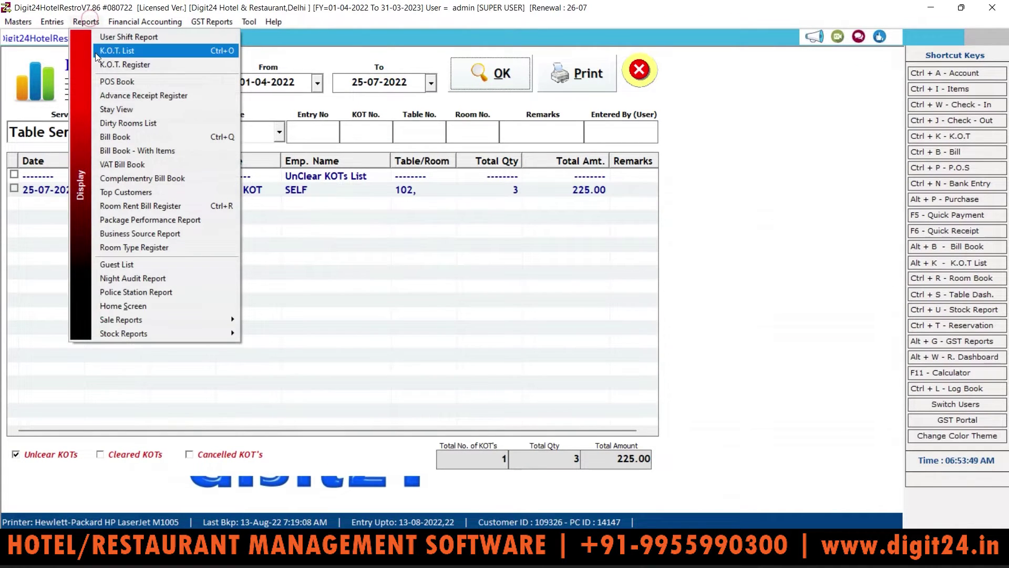
{"action": "left_click", "coordinate": [122, 64]}
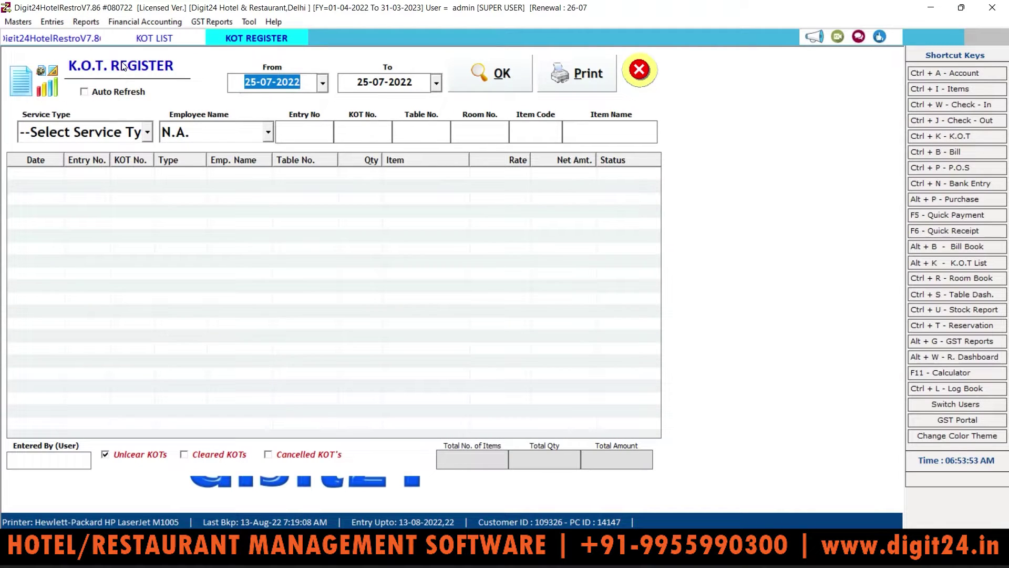
{"action": "left_click", "coordinate": [488, 81]}
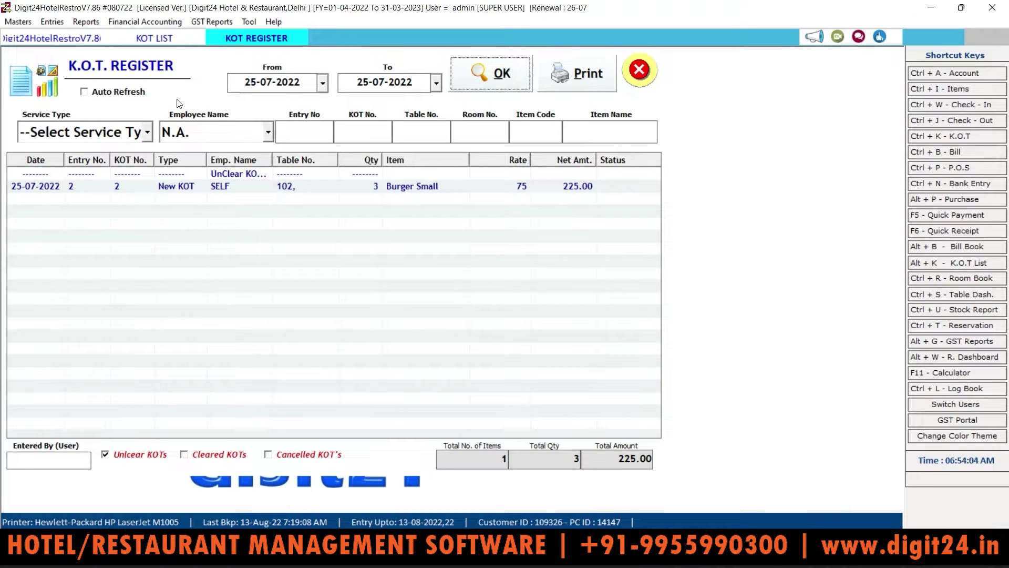
{"action": "left_click", "coordinate": [585, 72]}
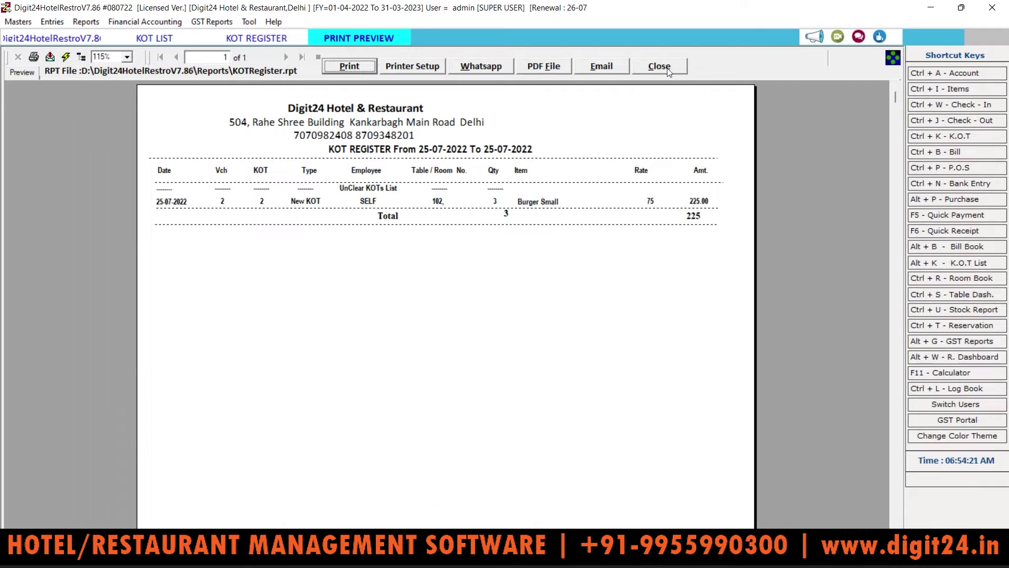
{"action": "left_click", "coordinate": [658, 65]}
Close the K.O.T. Register and open the POS Book report
{"action": "left_click", "coordinate": [657, 66]}
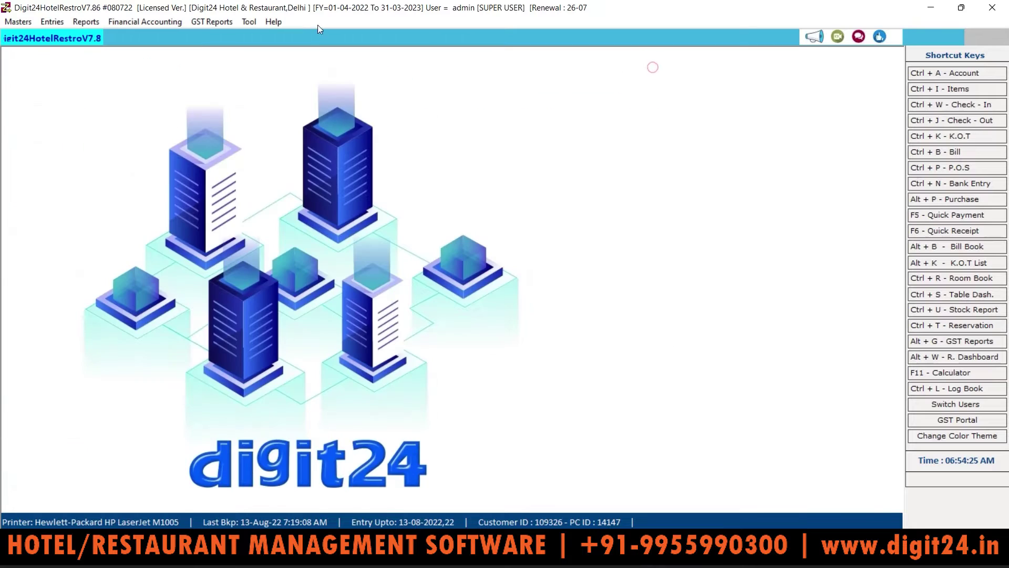
{"action": "left_click", "coordinate": [86, 22]}
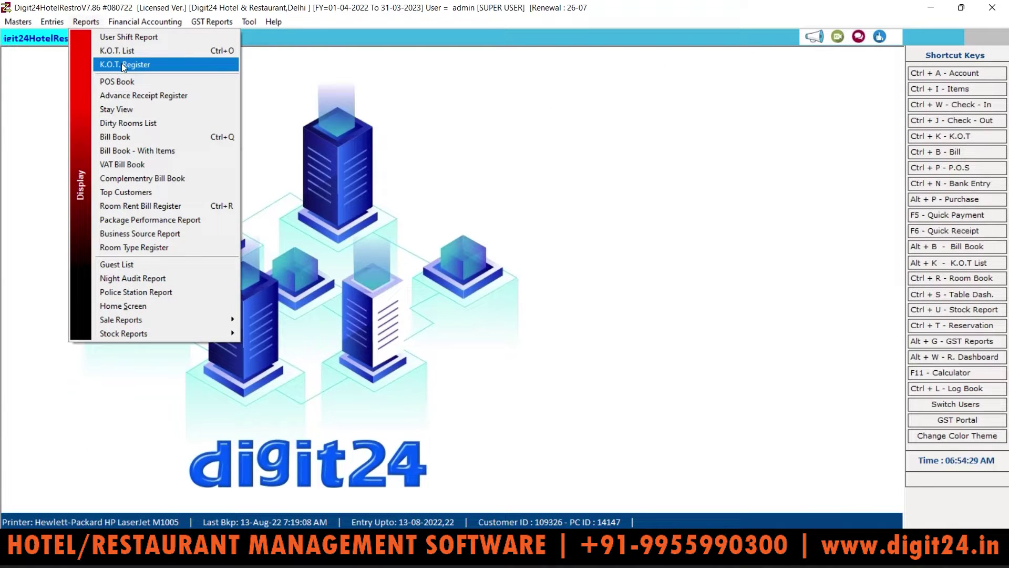
{"action": "left_click", "coordinate": [126, 82]}
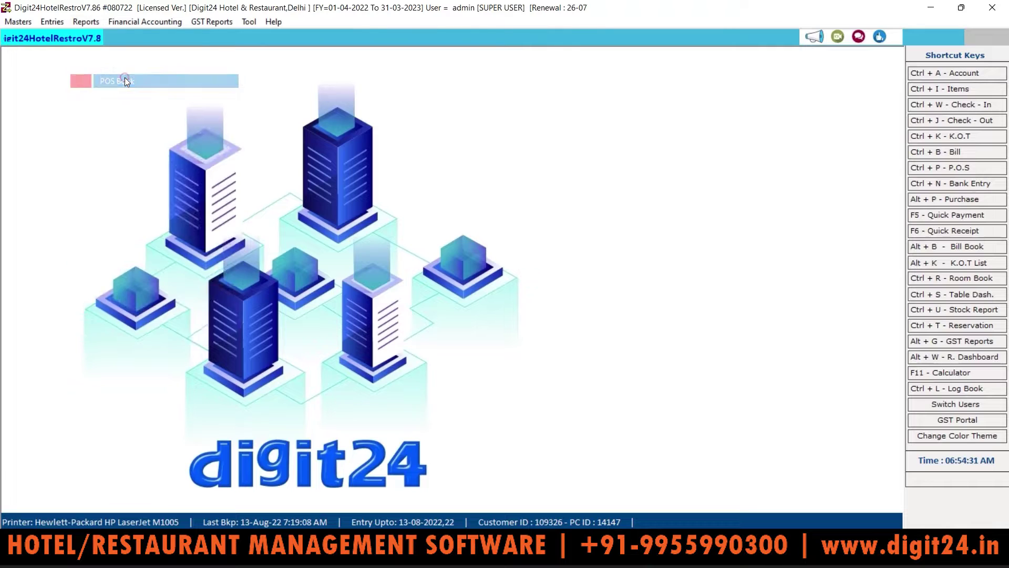
In POS billing, add two Burger Small and one Pizza Large (total 400), then exit
{"action": "left_click", "coordinate": [53, 22]}
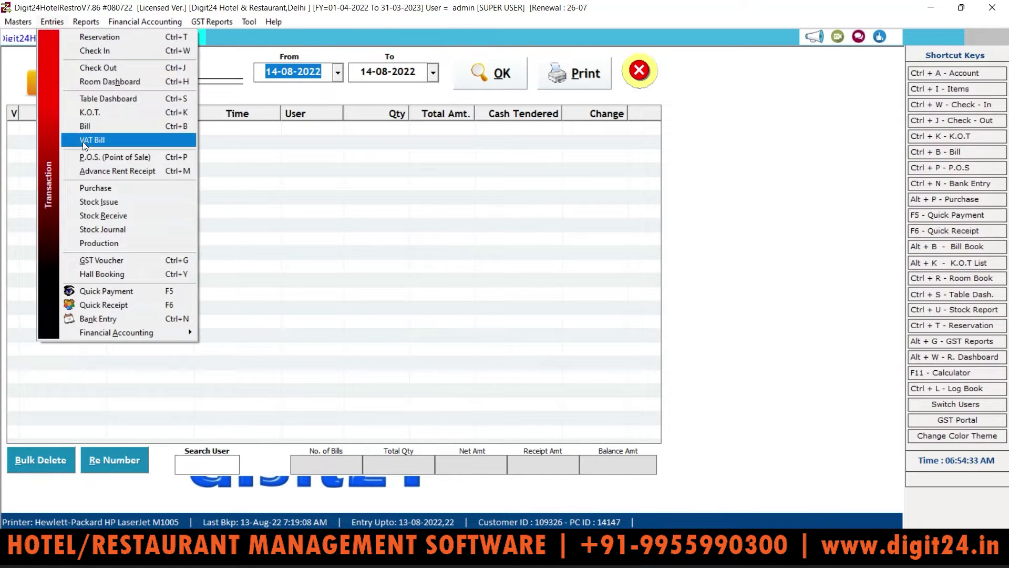
{"action": "left_click", "coordinate": [112, 157]}
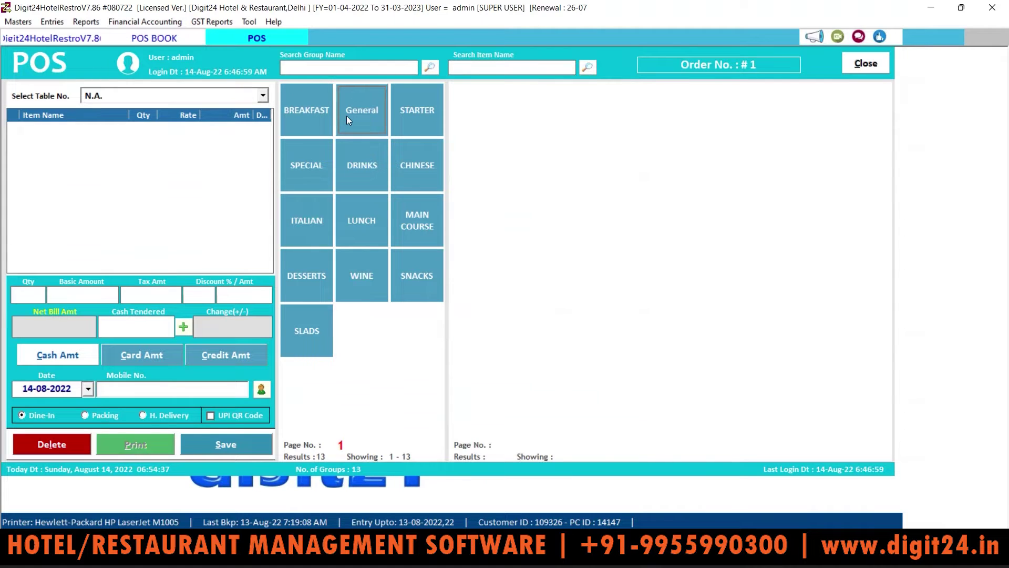
{"action": "left_click", "coordinate": [317, 116]}
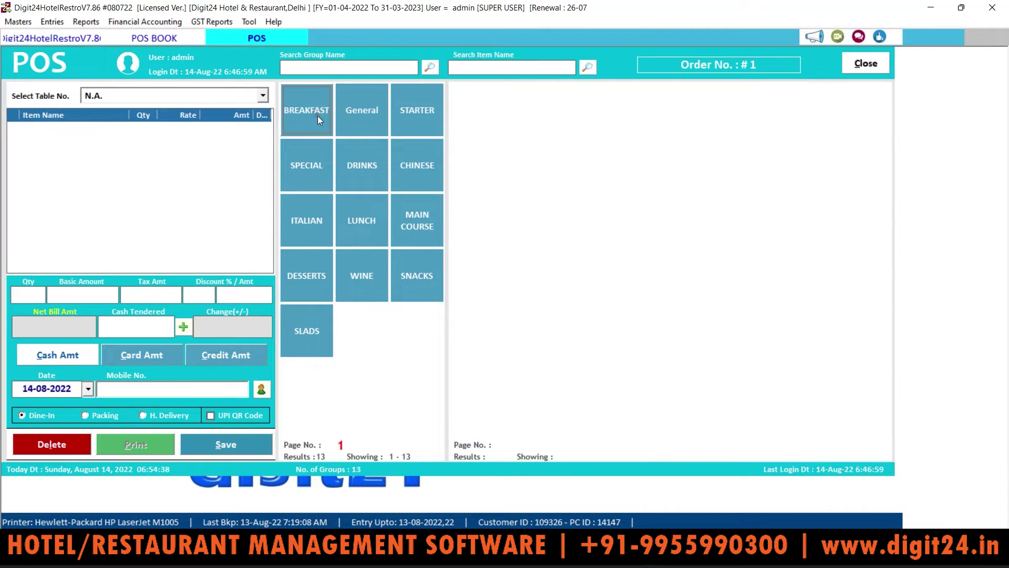
{"action": "left_click", "coordinate": [368, 114]}
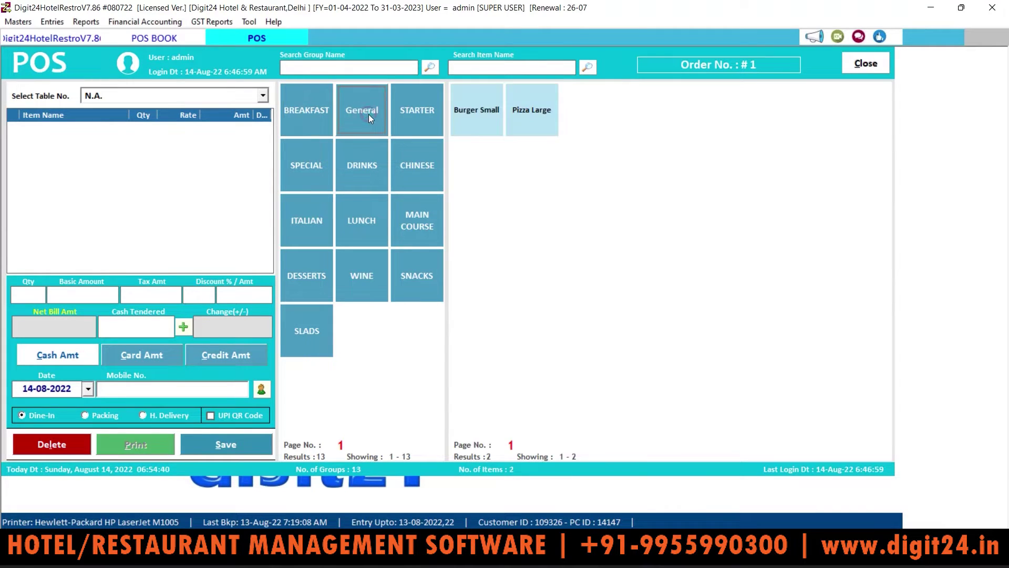
{"action": "left_click", "coordinate": [499, 113]}
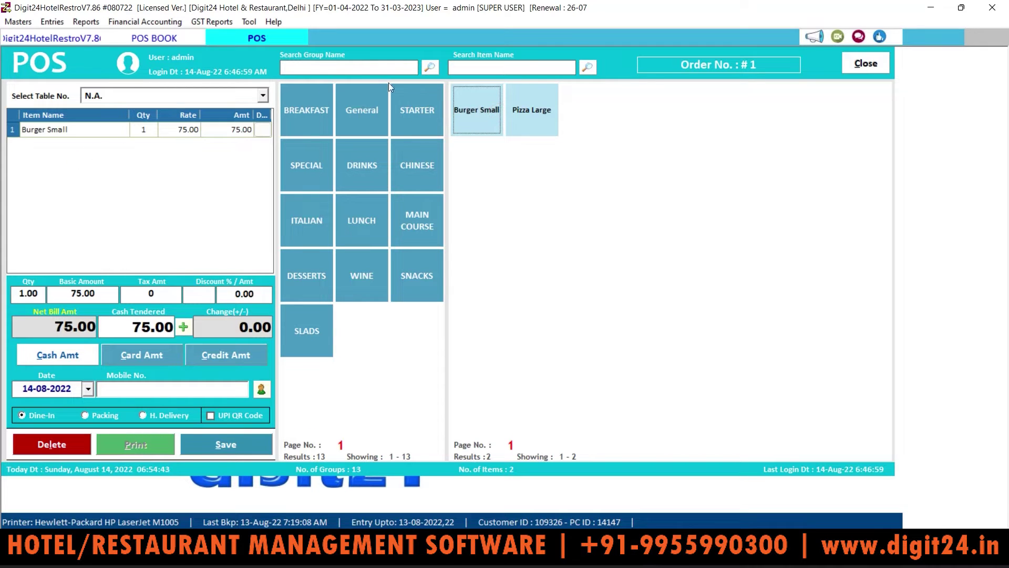
{"action": "left_click", "coordinate": [483, 119]}
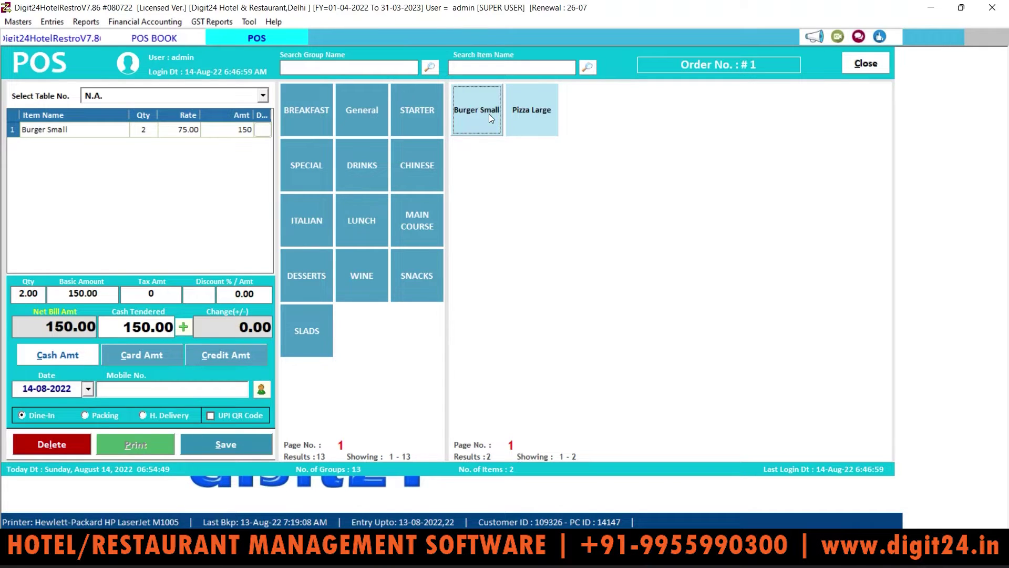
{"action": "left_click", "coordinate": [531, 113]}
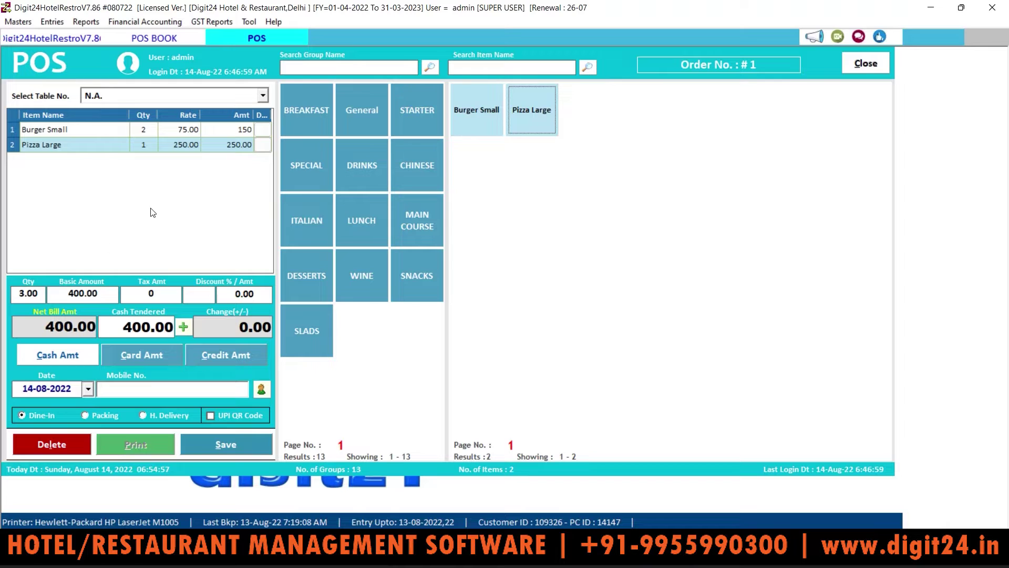
{"action": "left_click", "coordinate": [871, 65]}
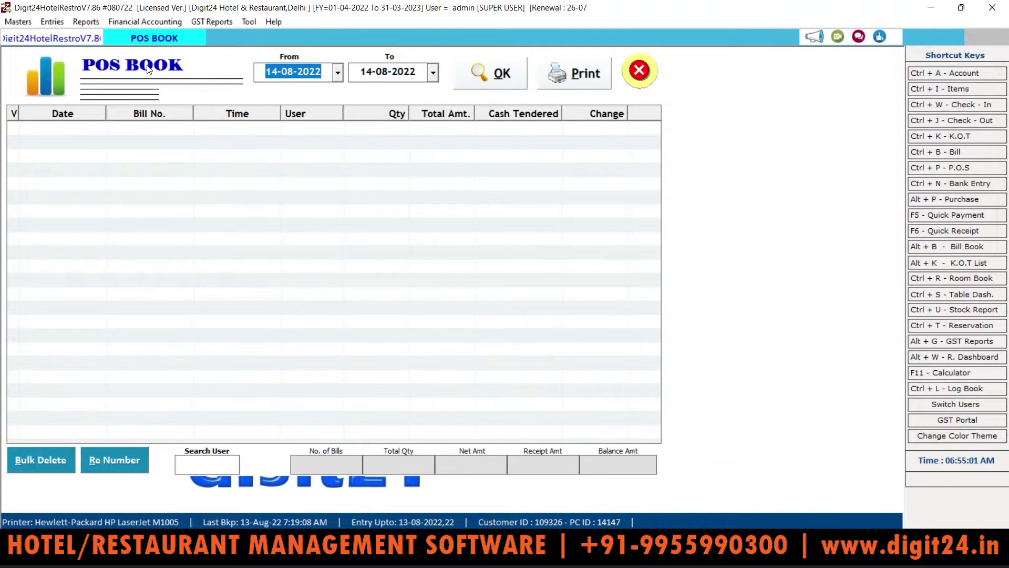
Run the POS Book from 01-06-2022 to 14-08-2022, showing four bills totalling 3250, then close it
{"action": "left_click", "coordinate": [517, 76]}
{"action": "left_click", "coordinate": [338, 72]}
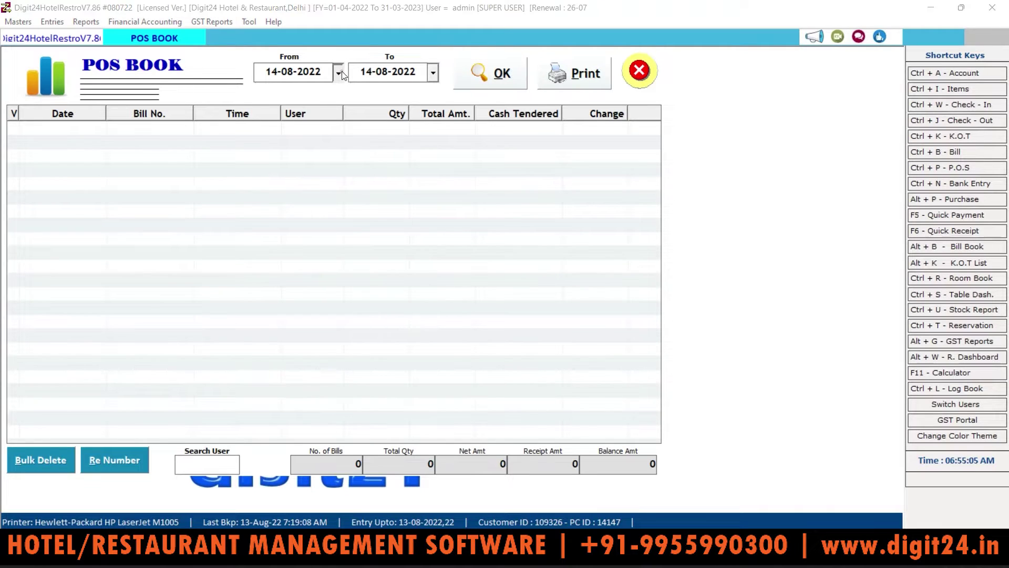
{"action": "left_click", "coordinate": [267, 98]}
{"action": "left_click", "coordinate": [268, 97]}
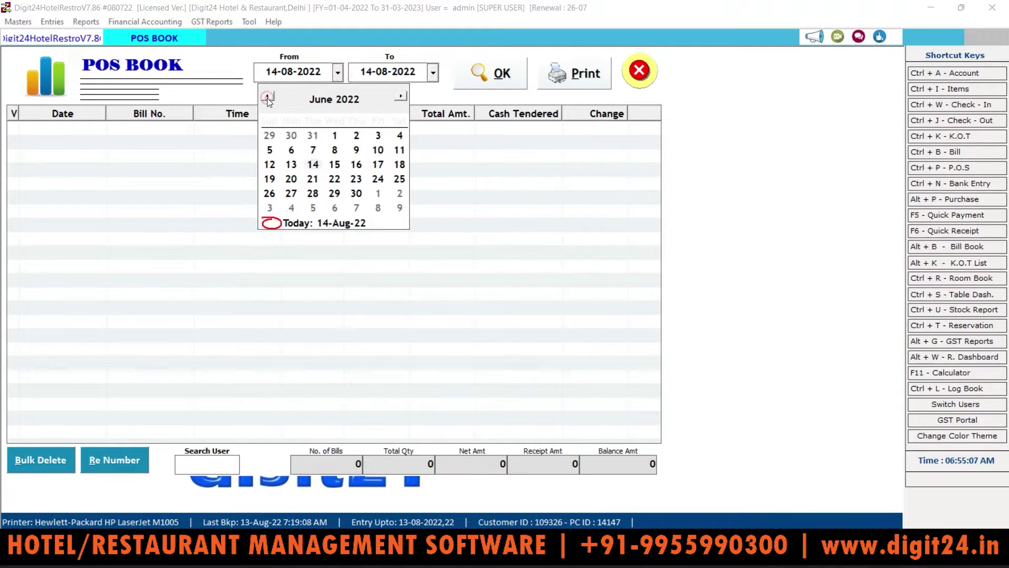
{"action": "left_click", "coordinate": [334, 135]}
{"action": "left_click", "coordinate": [504, 85]}
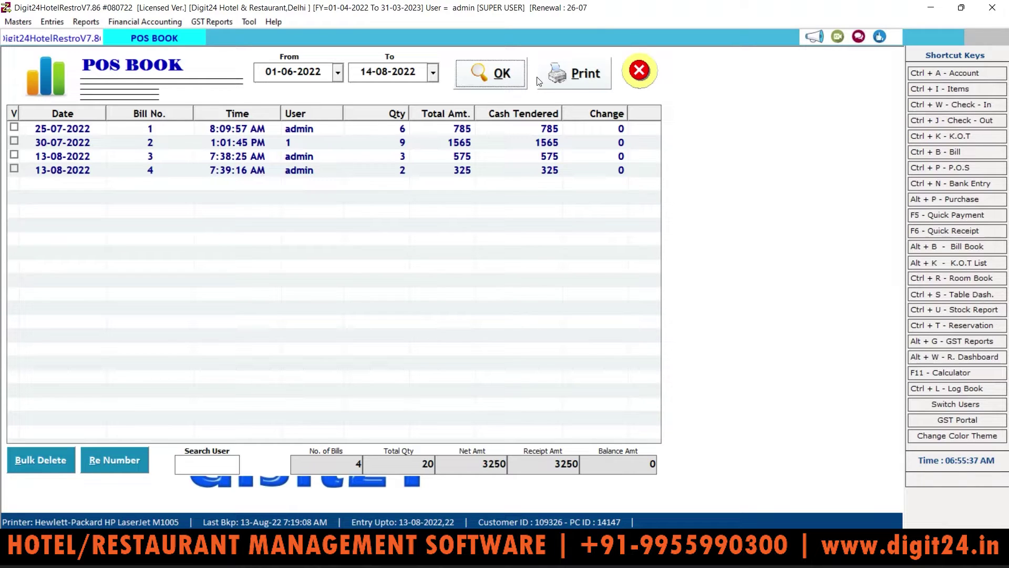
{"action": "left_click", "coordinate": [639, 81]}
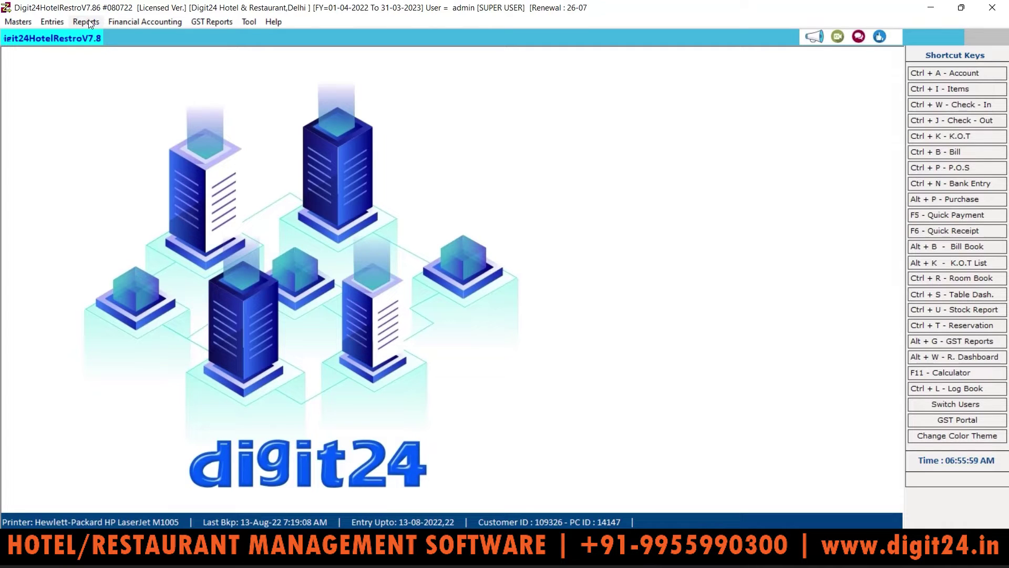
Run the Advance Receipt Register for 13-08-2022, rerun it after browsing the calendar, and close it
{"action": "left_click", "coordinate": [90, 23]}
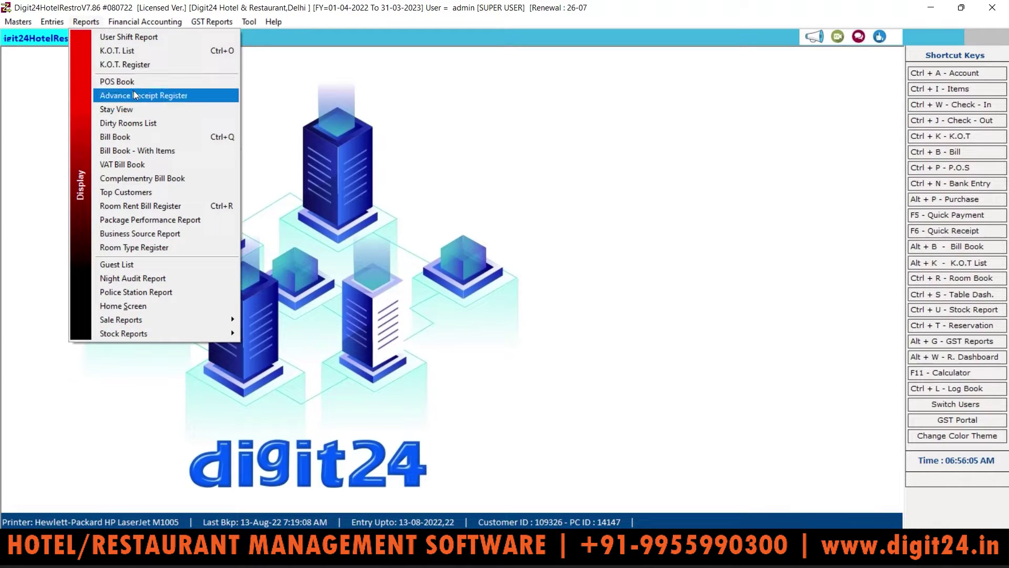
{"action": "left_click", "coordinate": [135, 97]}
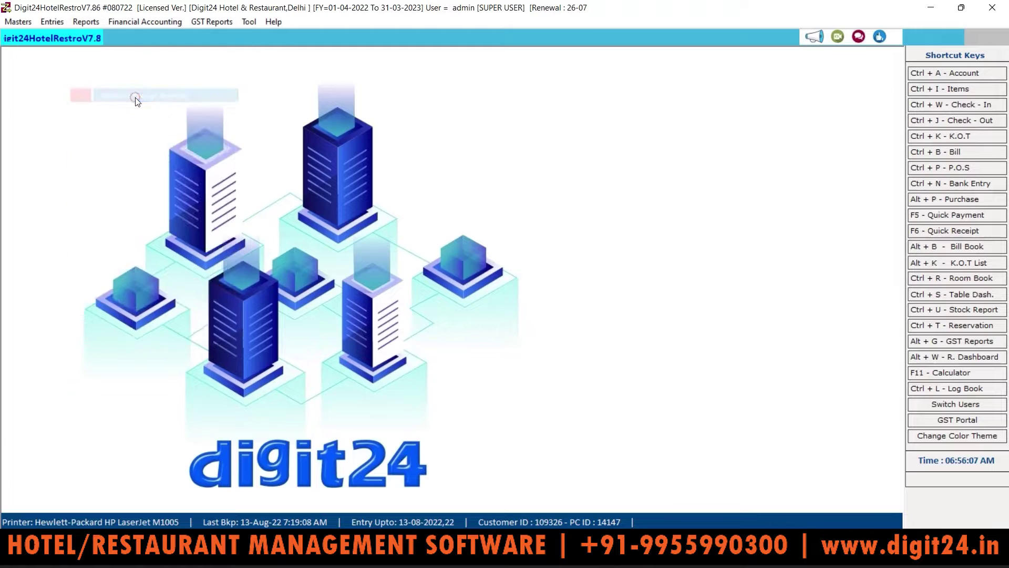
{"action": "left_click", "coordinate": [478, 83]}
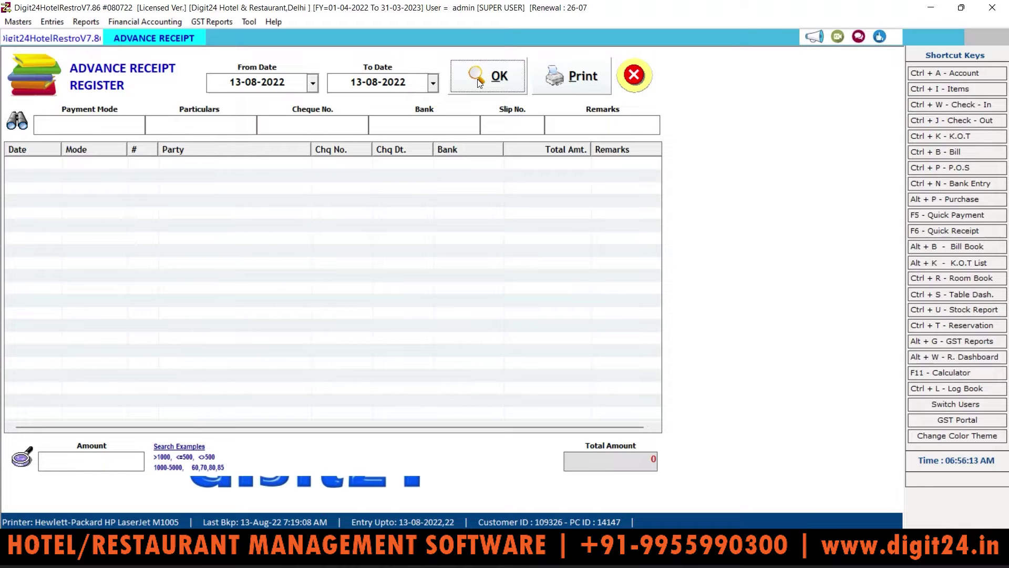
{"action": "left_click", "coordinate": [307, 81]}
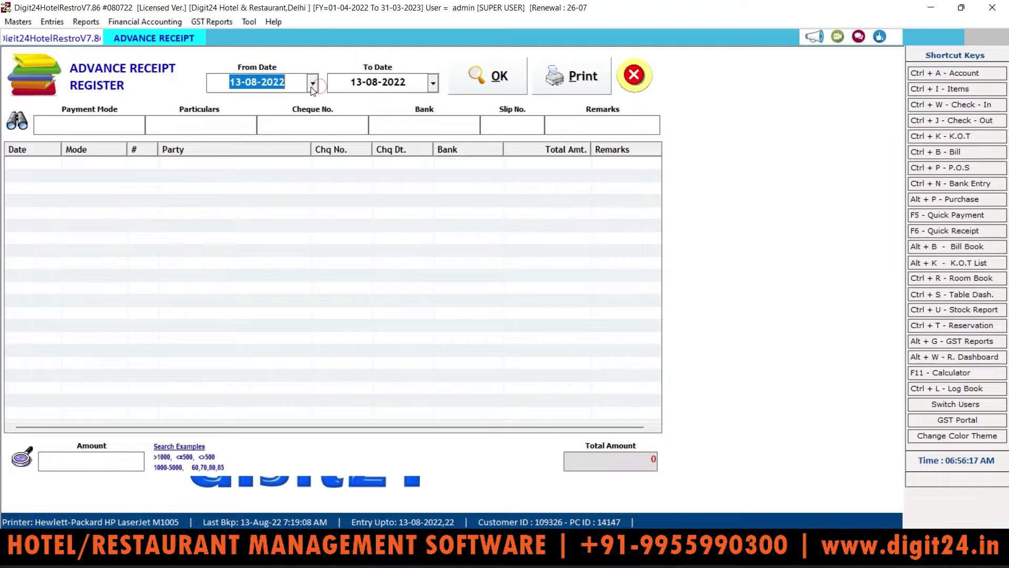
{"action": "left_click", "coordinate": [313, 82]}
{"action": "left_click", "coordinate": [223, 107]}
{"action": "left_click", "coordinate": [222, 108]}
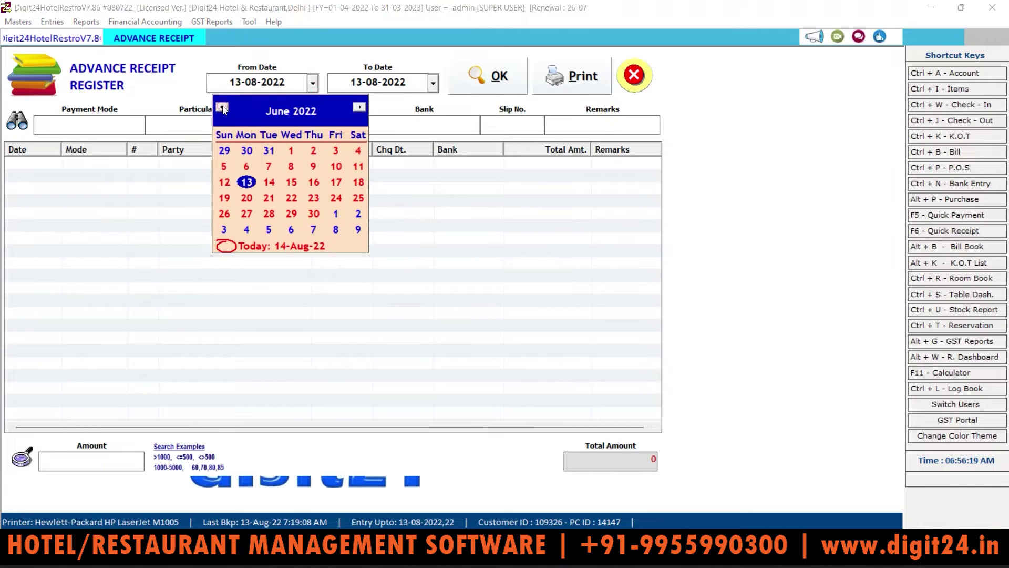
{"action": "left_click", "coordinate": [288, 151]}
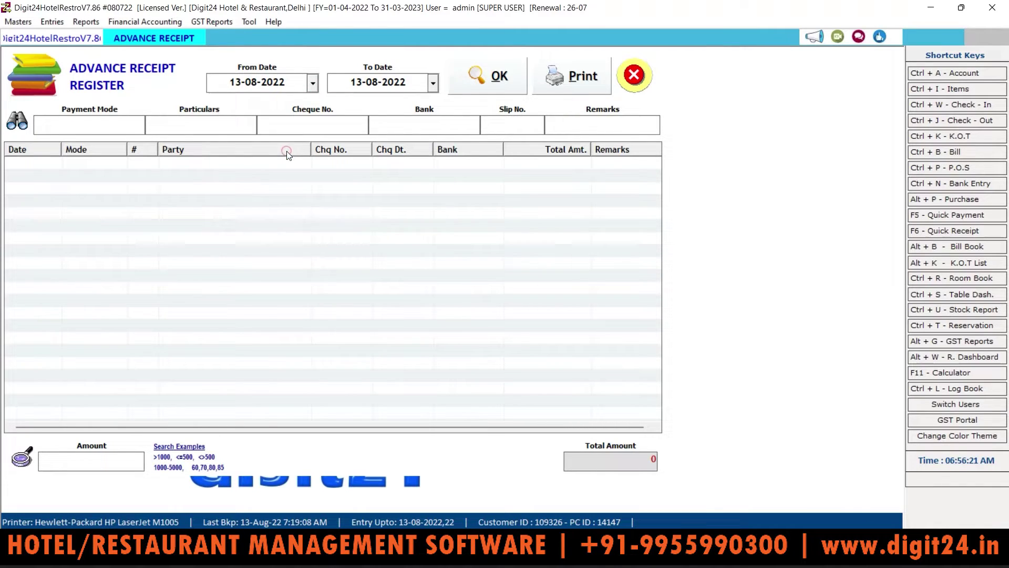
{"action": "left_click", "coordinate": [481, 76]}
{"action": "left_click", "coordinate": [634, 75]}
Open Stay View, try 7, 10, 15 and 30 days, settle on 3 days, and export to CSV
{"action": "left_click", "coordinate": [85, 21]}
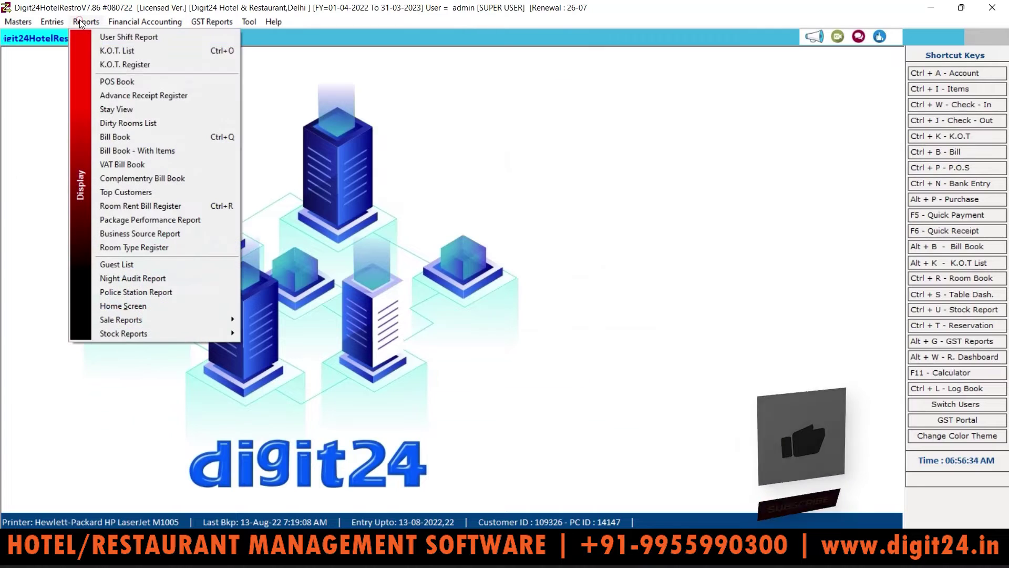
{"action": "left_click", "coordinate": [123, 108]}
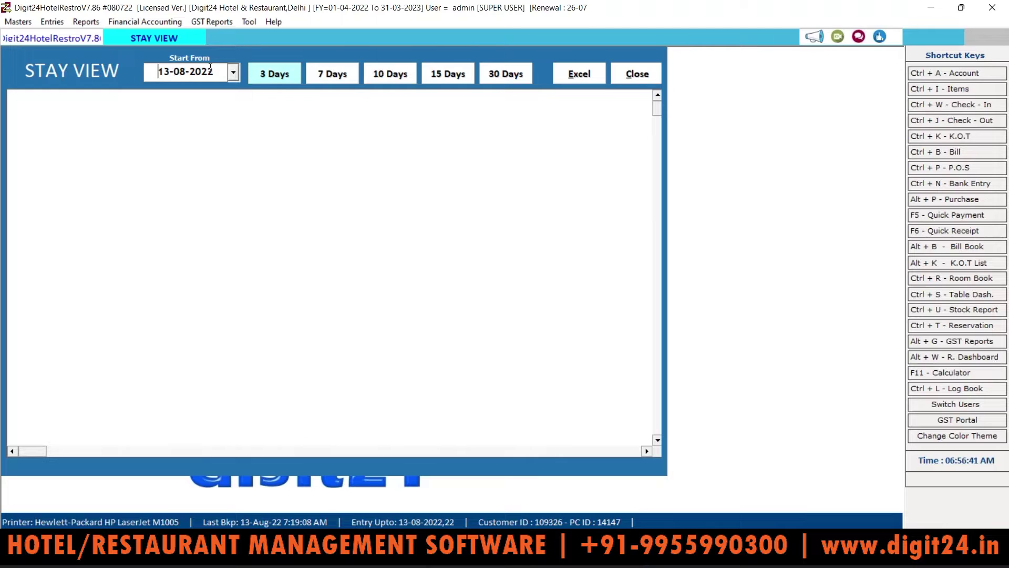
{"action": "left_click", "coordinate": [309, 74]}
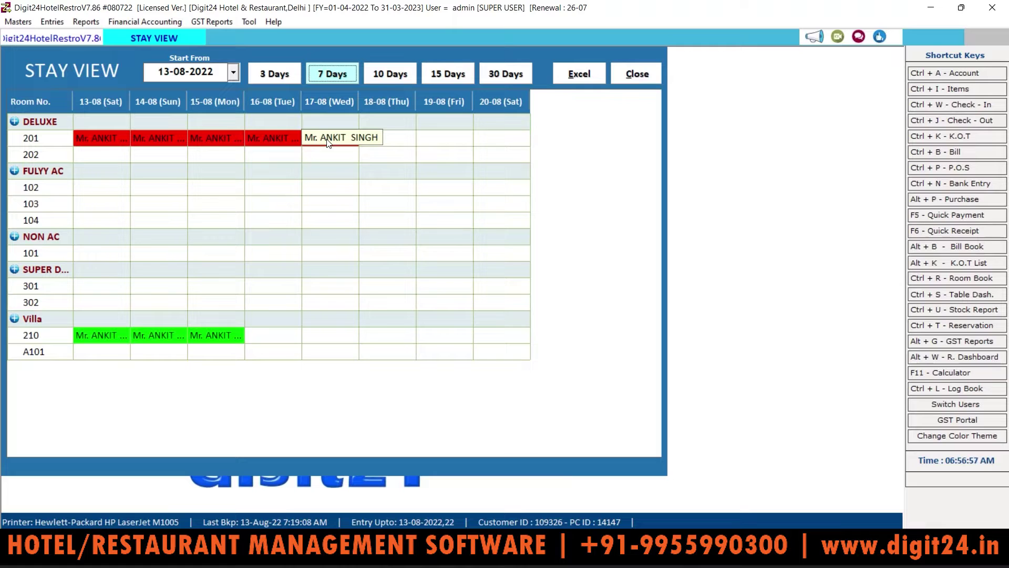
{"action": "left_click", "coordinate": [389, 74]}
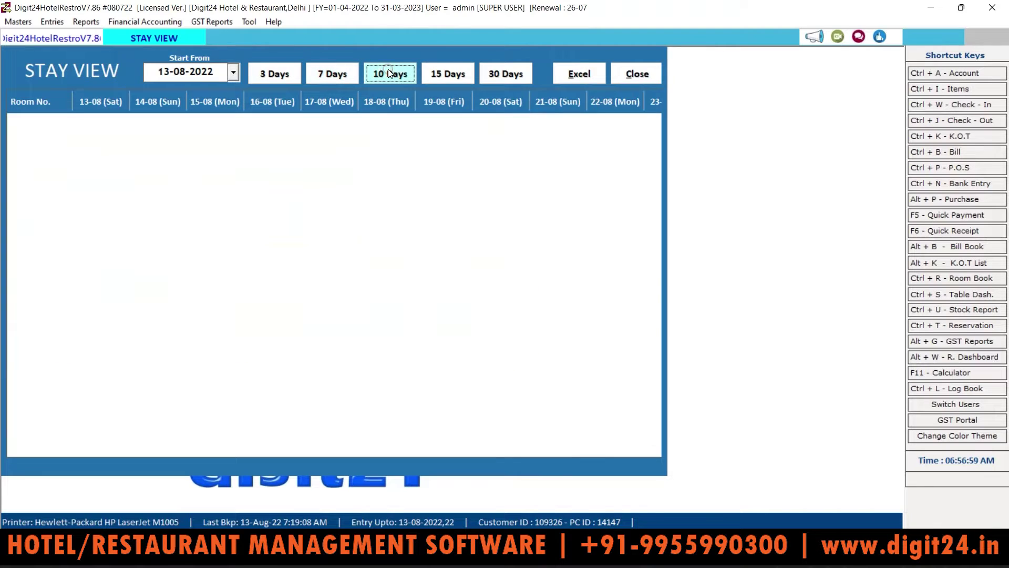
{"action": "left_click", "coordinate": [439, 75]}
{"action": "left_click", "coordinate": [494, 76]}
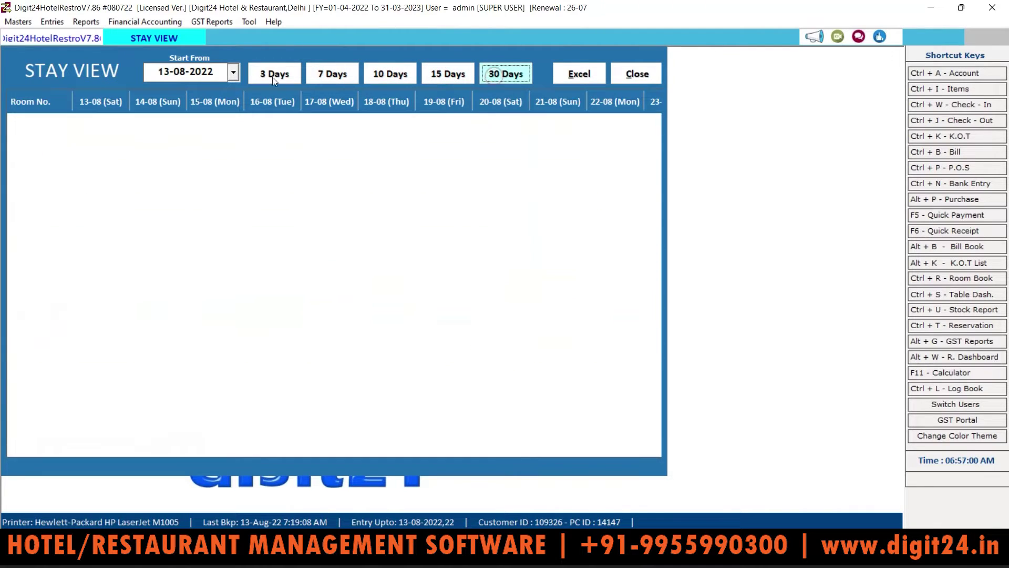
{"action": "left_click", "coordinate": [256, 75]}
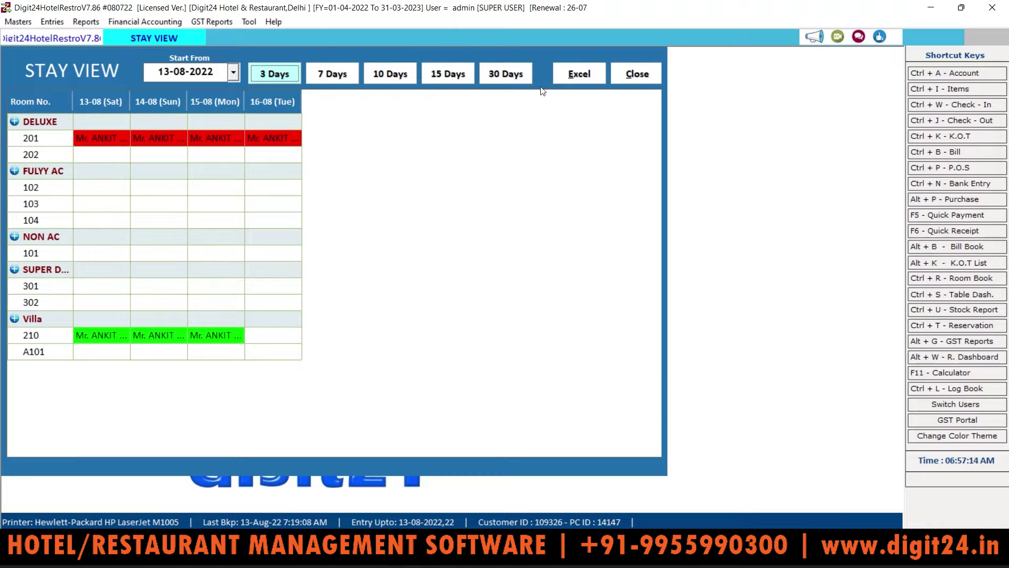
{"action": "left_click", "coordinate": [584, 74]}
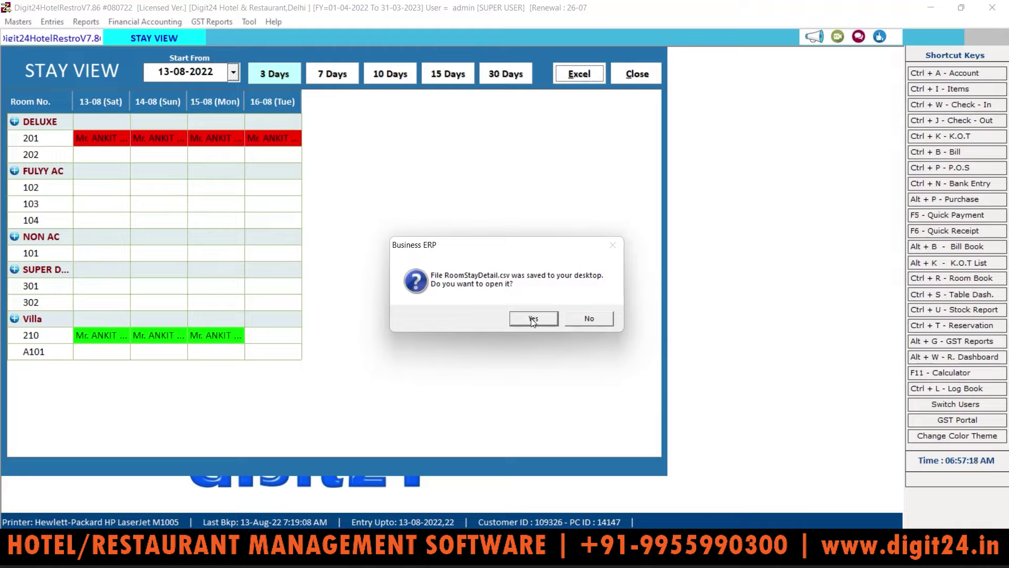
Open RoomStayDetail.csv in Excel, close the spreadsheet, then close the Stay View
{"action": "left_click", "coordinate": [533, 318]}
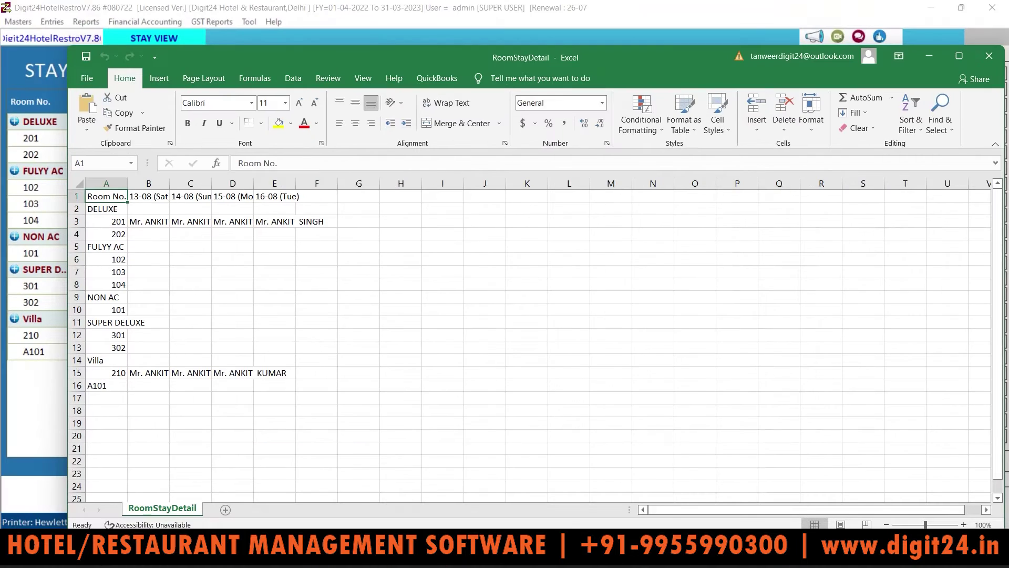
{"action": "left_click", "coordinate": [989, 56]}
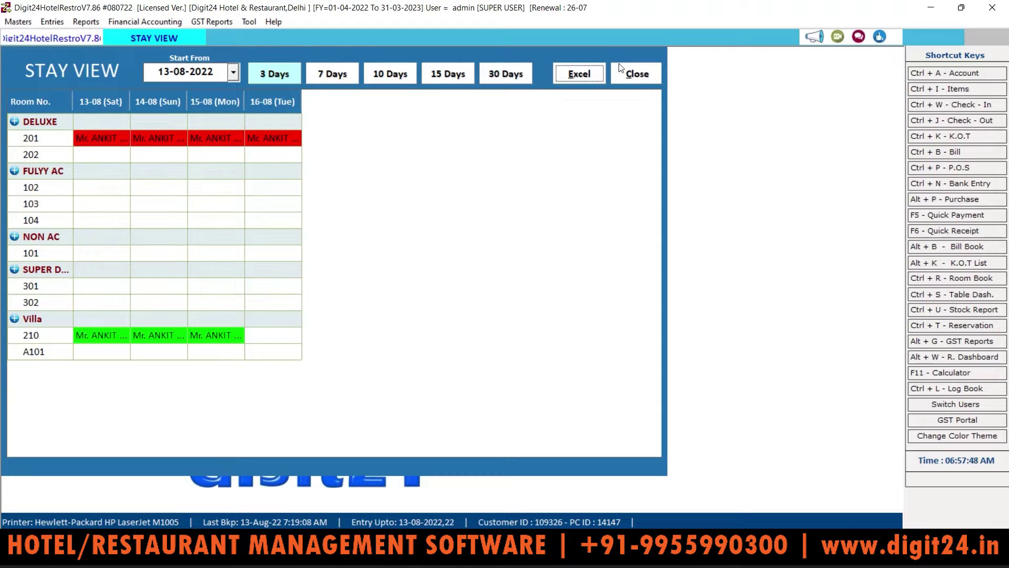
{"action": "left_click", "coordinate": [631, 76]}
Review the empty Dirty Rooms List, mark all rooms clean with Select All, and close it
{"action": "left_click", "coordinate": [87, 22]}
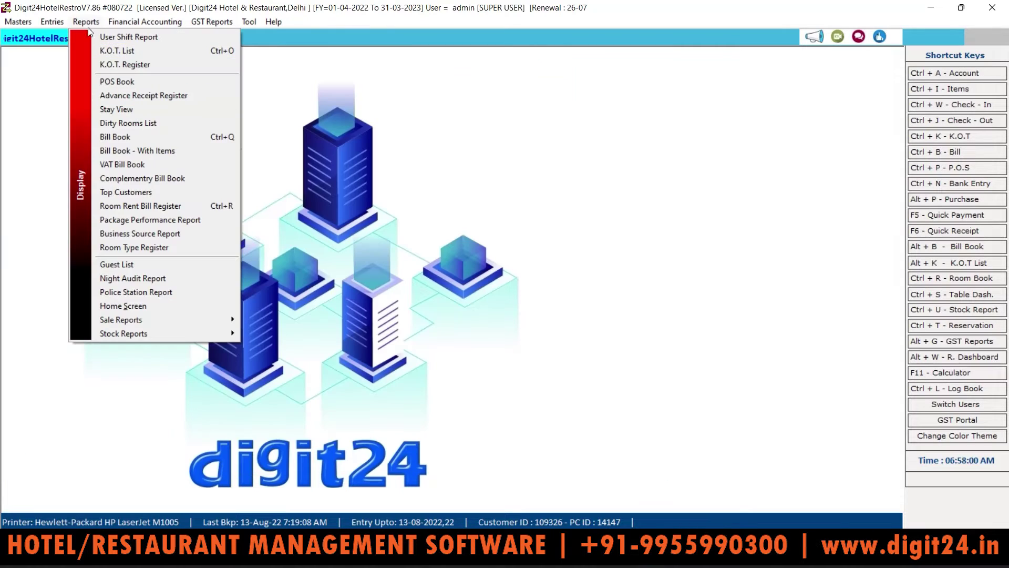
{"action": "left_click", "coordinate": [114, 123]}
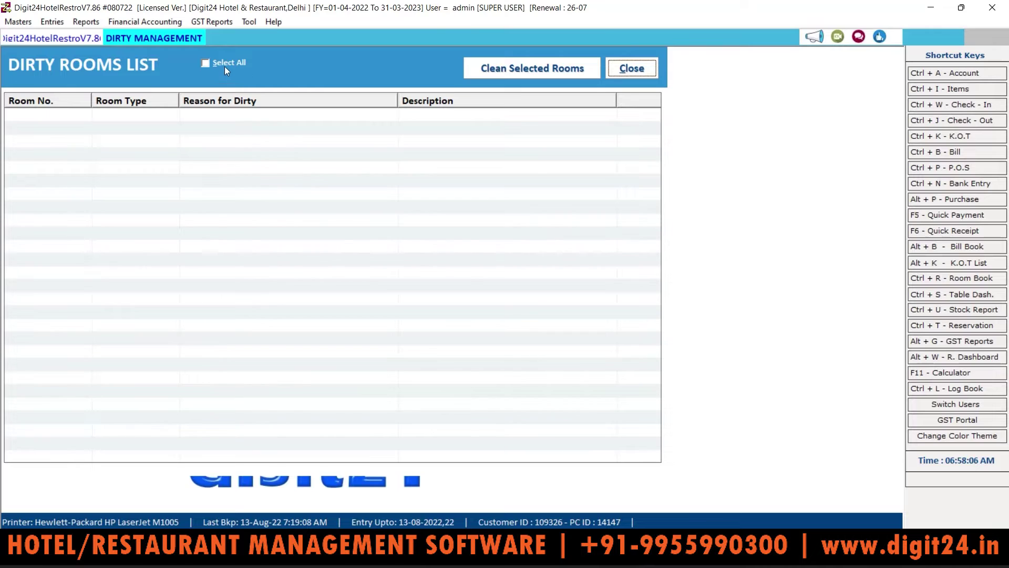
{"action": "left_click", "coordinate": [207, 63]}
{"action": "left_click", "coordinate": [518, 70]}
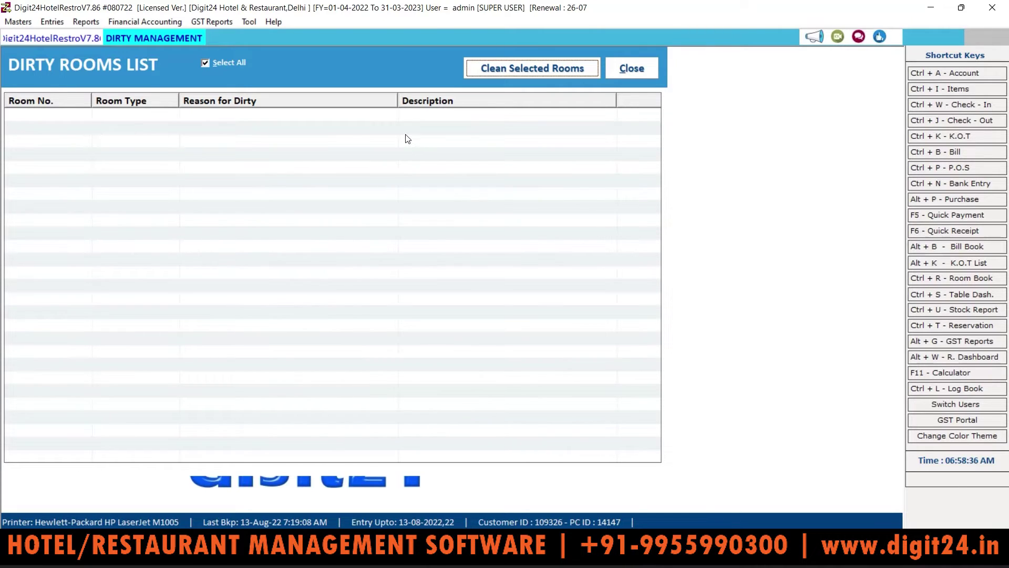
{"action": "left_click", "coordinate": [632, 71]}
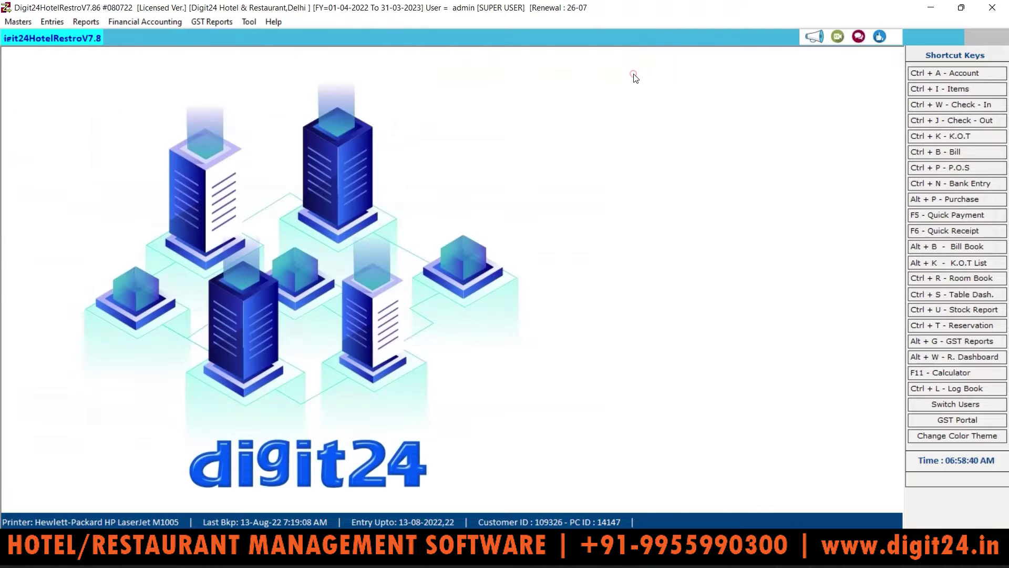
Load the Bill Book report for bills from 01-07-2022 to 14-08-2022
{"action": "left_click", "coordinate": [89, 22]}
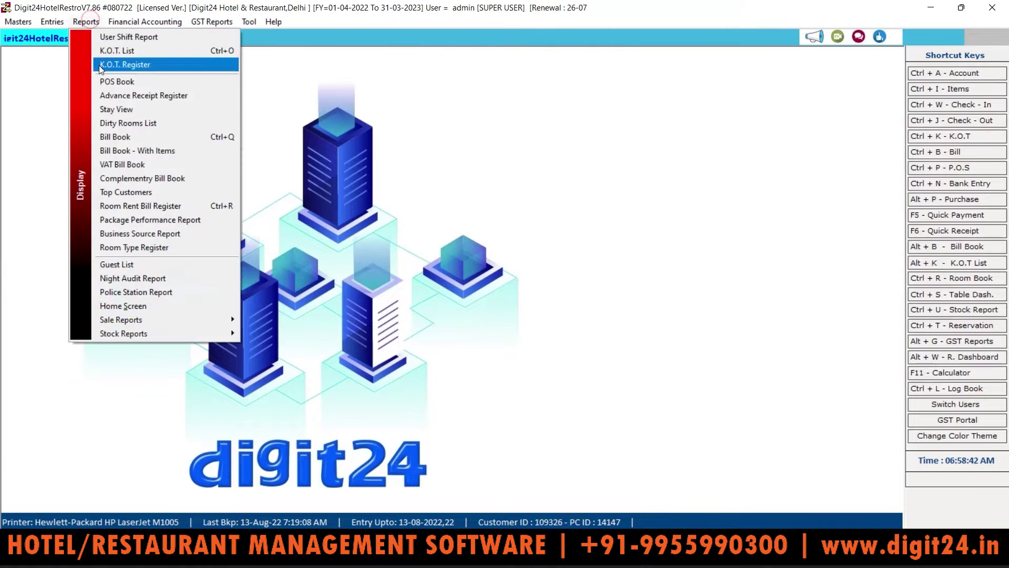
{"action": "left_click", "coordinate": [119, 136]}
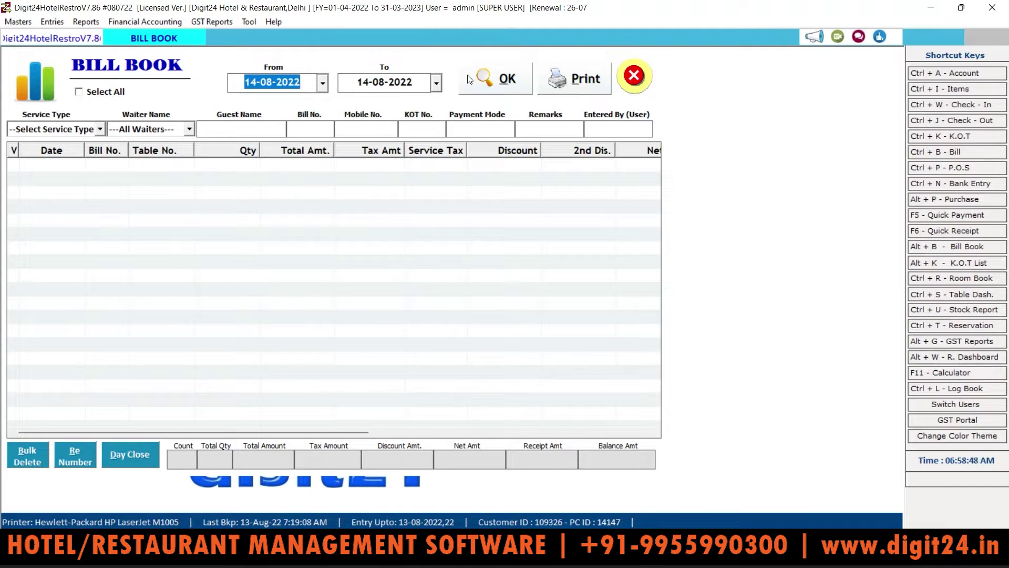
{"action": "left_click", "coordinate": [324, 82]}
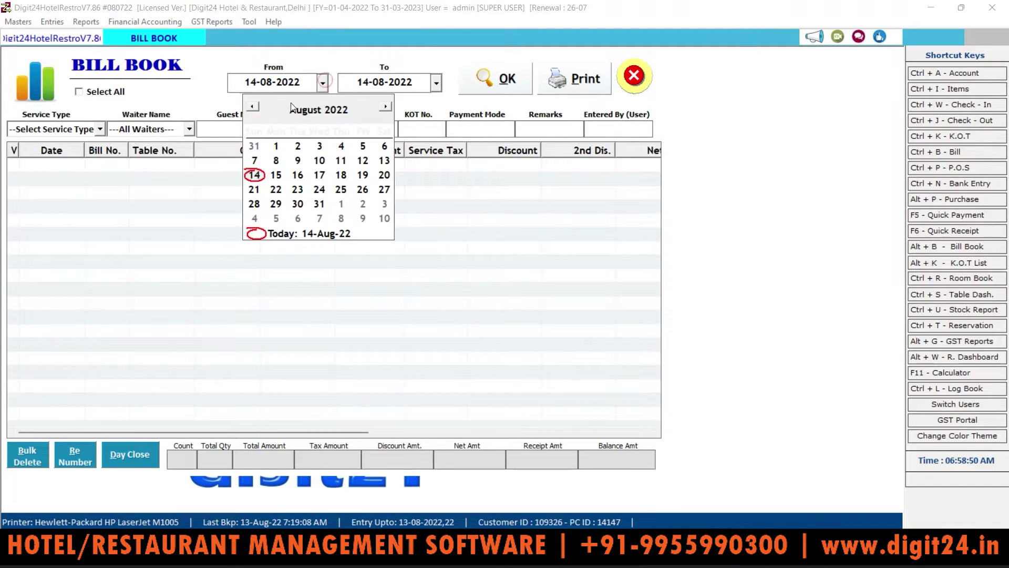
{"action": "left_click", "coordinate": [385, 146]}
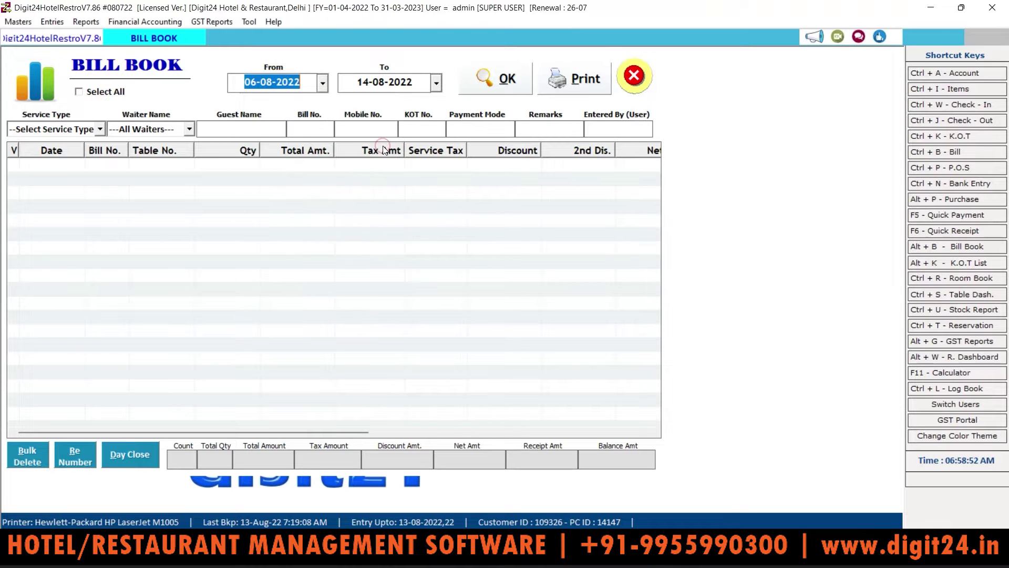
{"action": "left_click", "coordinate": [324, 82]}
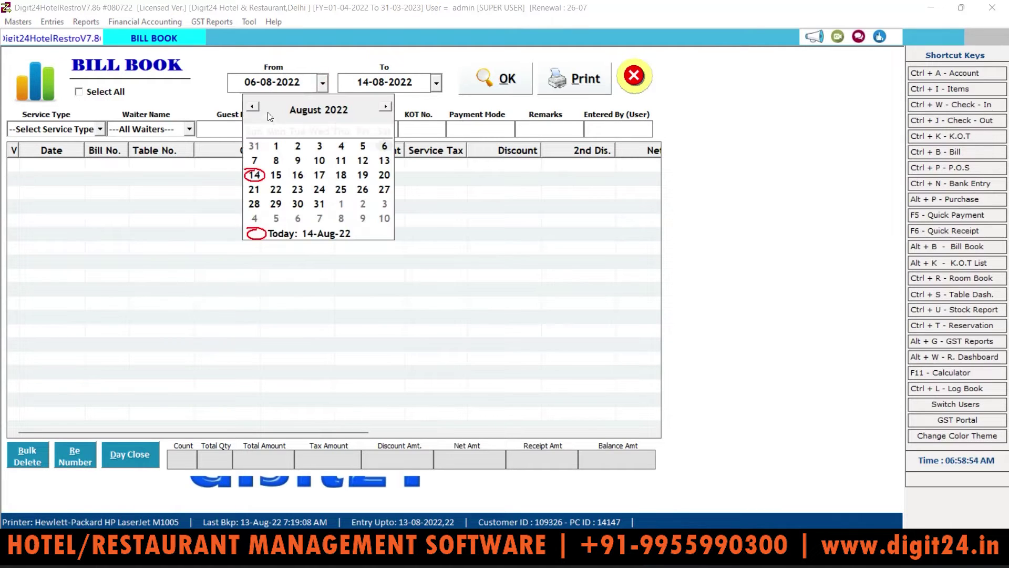
{"action": "left_click", "coordinate": [255, 107]}
{"action": "left_click", "coordinate": [362, 146]}
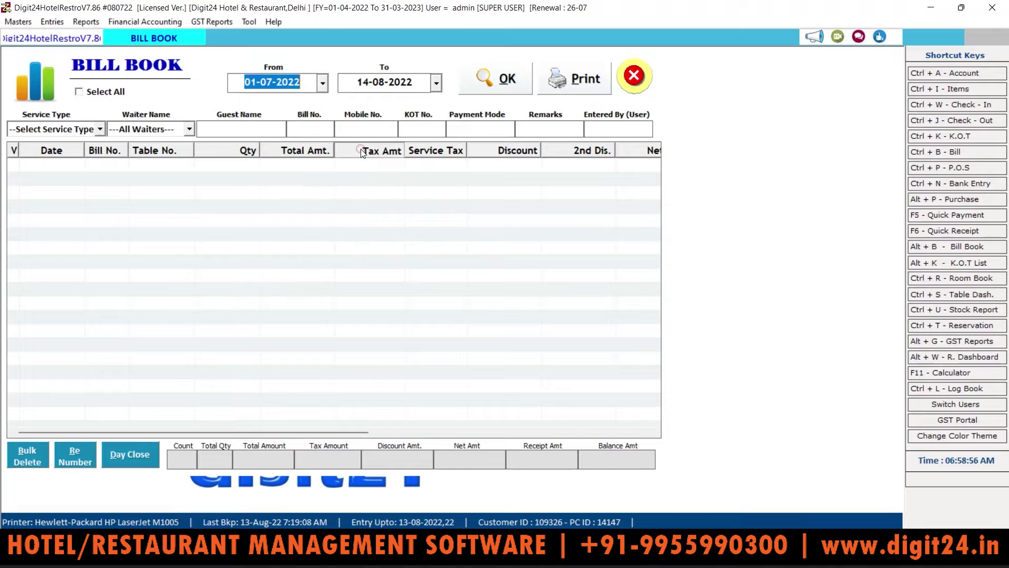
{"action": "left_click", "coordinate": [509, 84]}
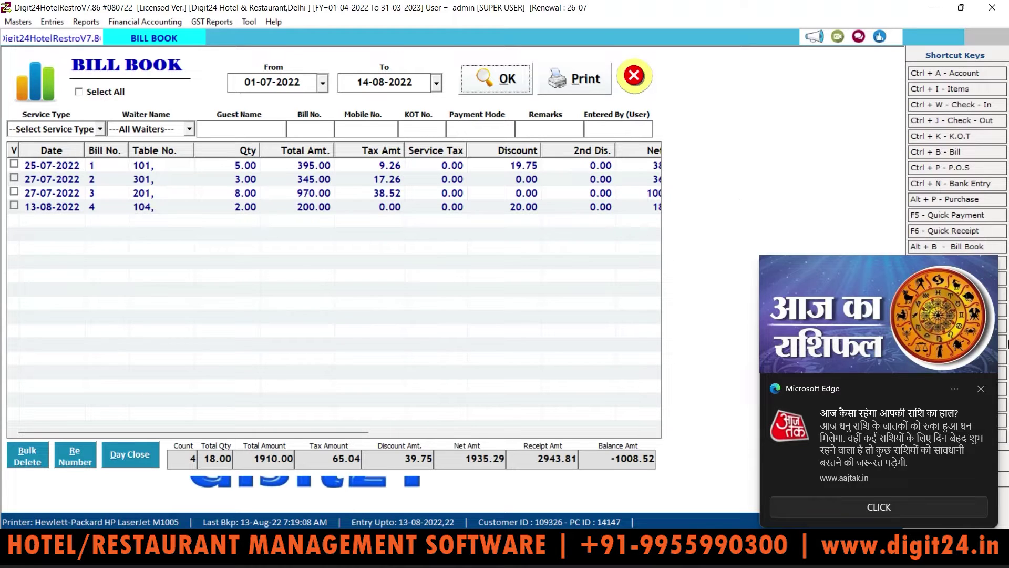
Filter the bill listing to Room Service bills for one waiter
{"action": "left_click", "coordinate": [980, 388]}
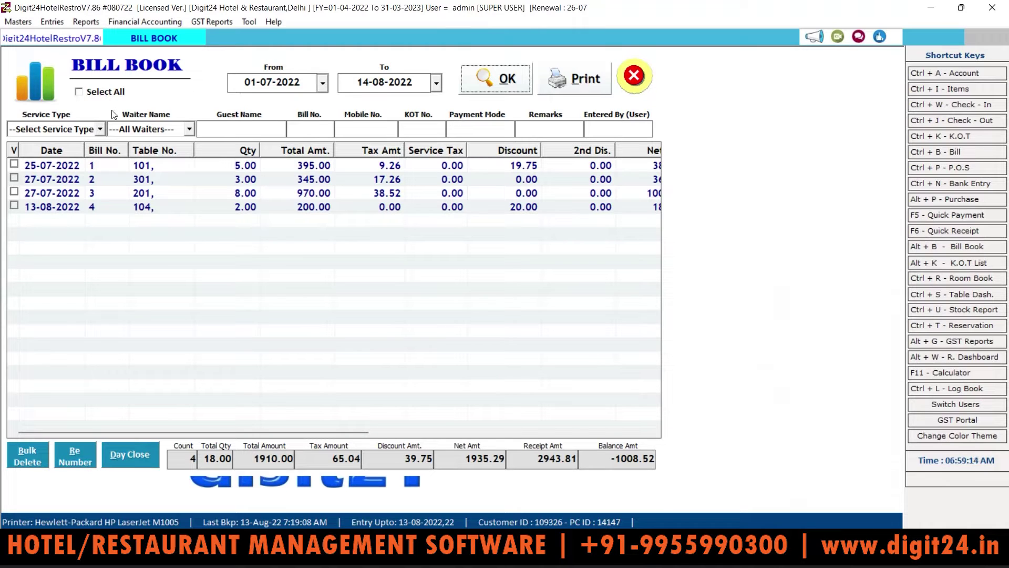
{"action": "left_click", "coordinate": [101, 130]}
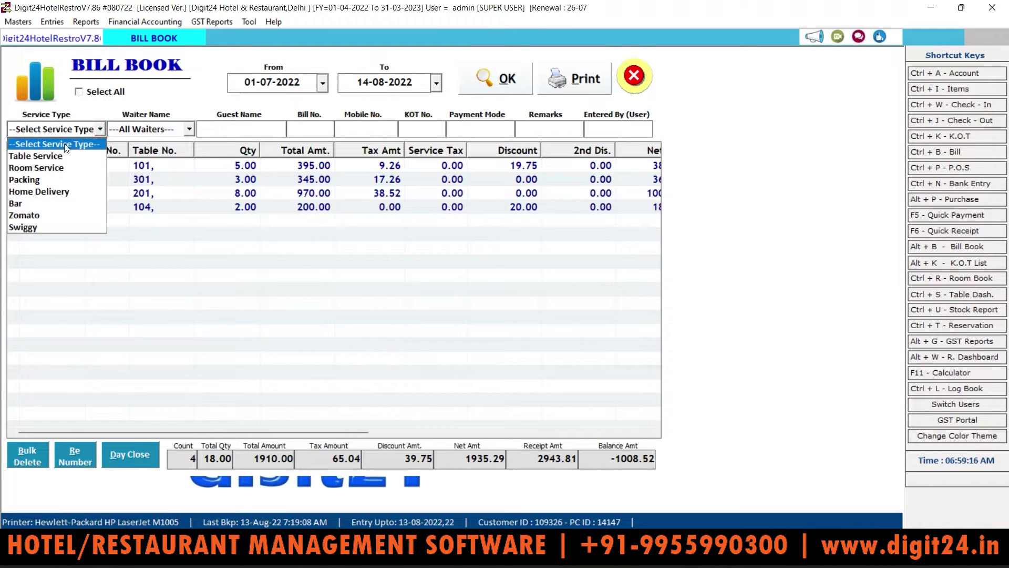
{"action": "left_click", "coordinate": [55, 152]}
{"action": "left_click", "coordinate": [100, 129]}
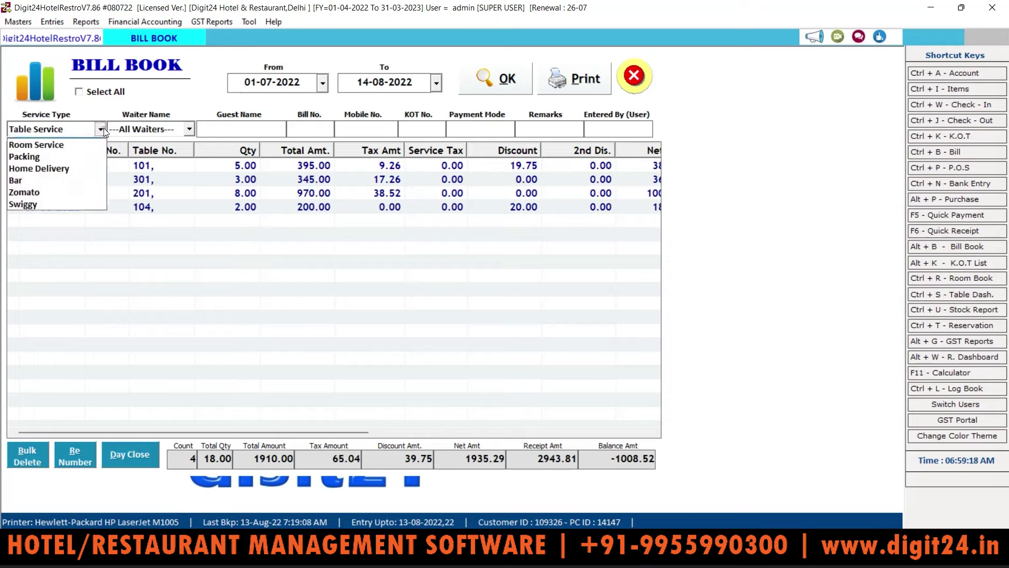
{"action": "left_click", "coordinate": [73, 164]}
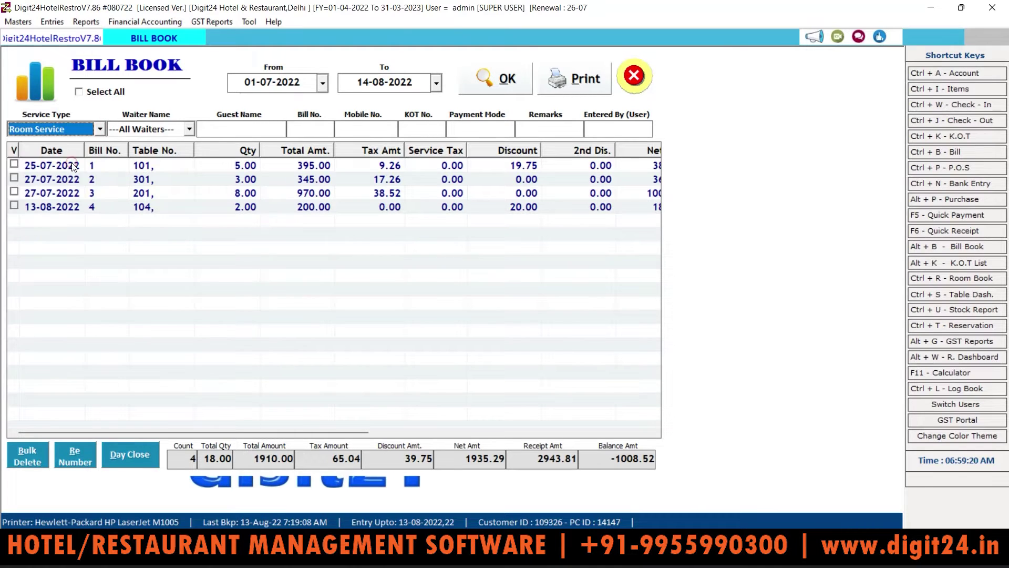
{"action": "left_click", "coordinate": [161, 133]}
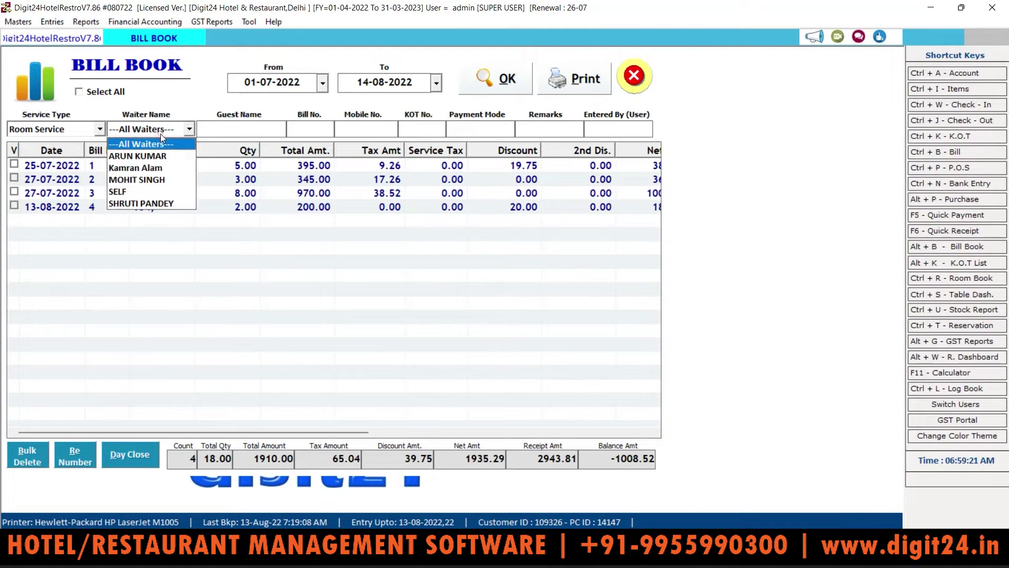
{"action": "left_click", "coordinate": [156, 167]}
{"action": "key", "text": "Return"}
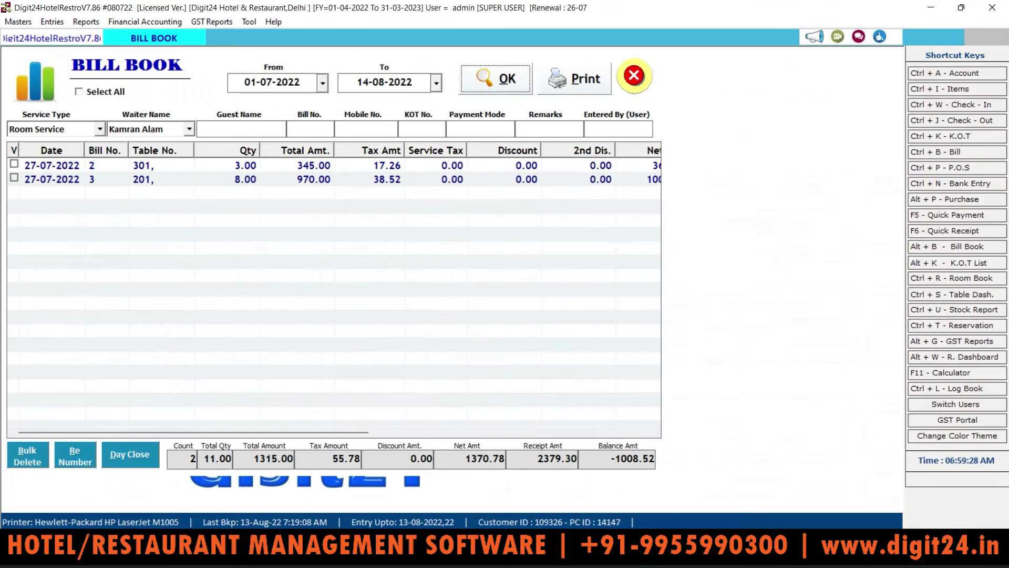
{"action": "left_click", "coordinate": [100, 129]}
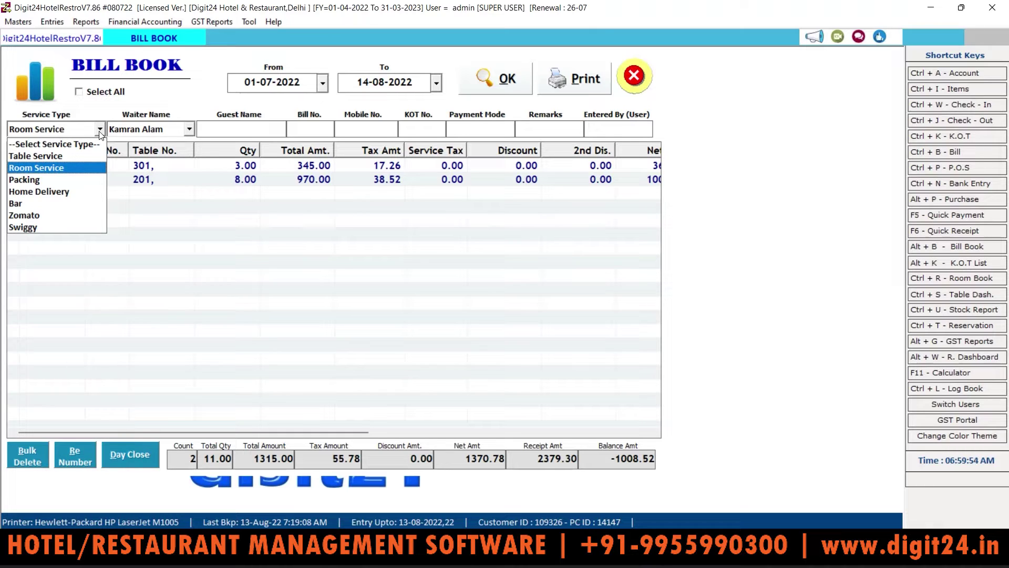
{"action": "left_click", "coordinate": [185, 177]}
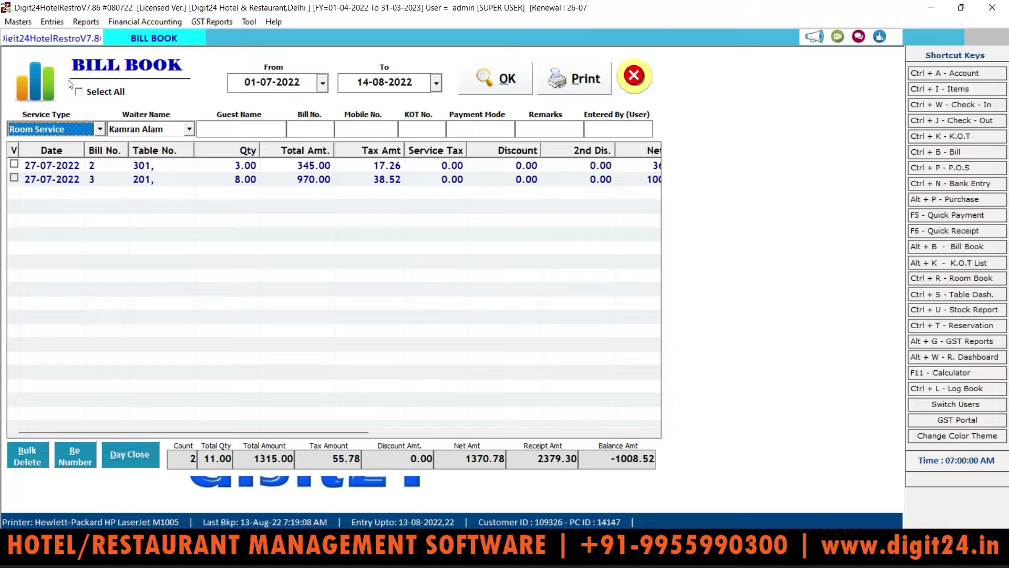
{"action": "left_click", "coordinate": [47, 24]}
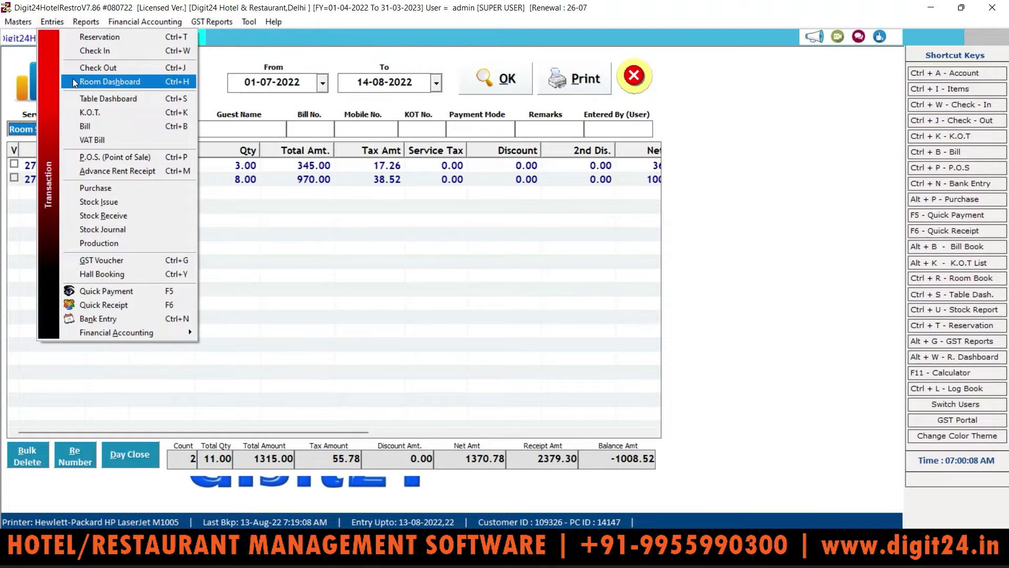
{"action": "left_click", "coordinate": [86, 22]}
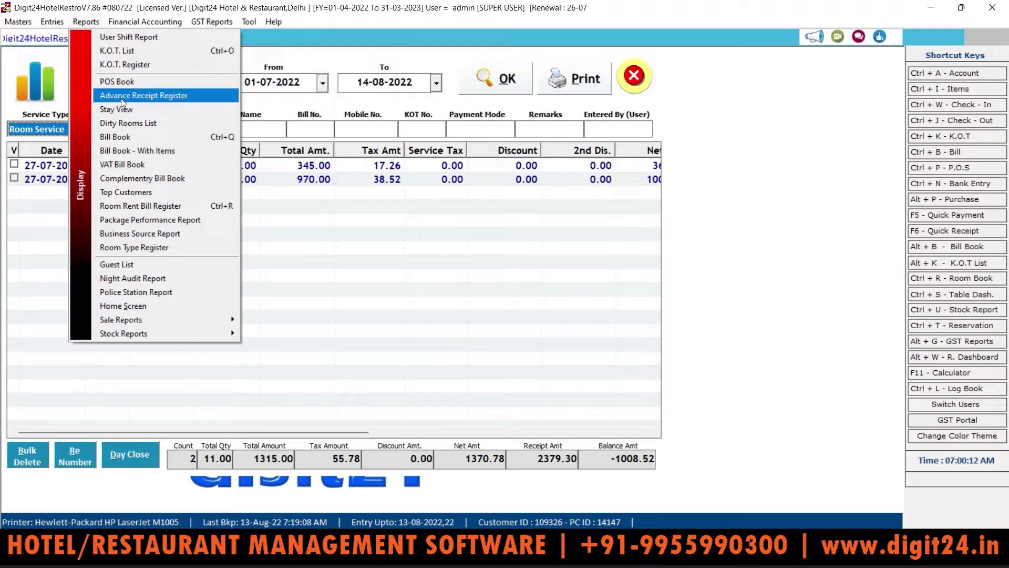
Open the Bill Book - With Items report and set its search field to User Name
{"action": "left_click", "coordinate": [126, 152]}
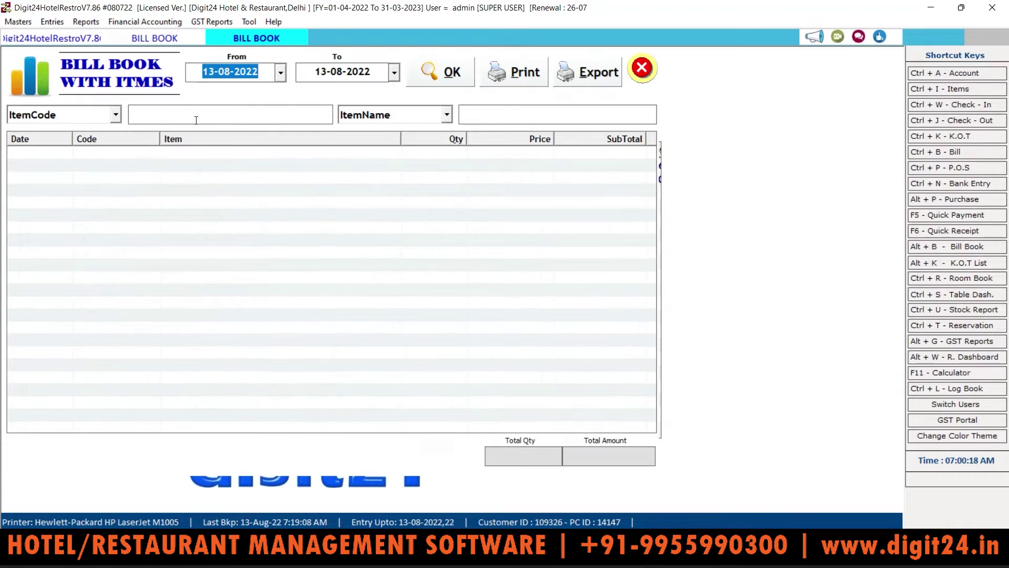
{"action": "key", "text": "Return"}
{"action": "key", "text": "Return"}
{"action": "key", "text": "Return"}
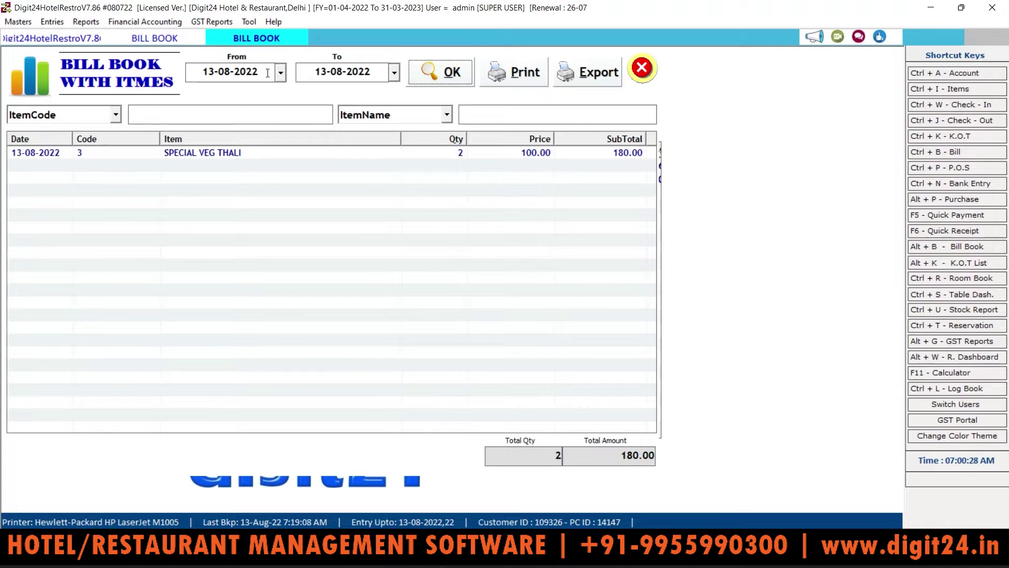
{"action": "left_click", "coordinate": [117, 110]}
{"action": "left_click", "coordinate": [117, 111]}
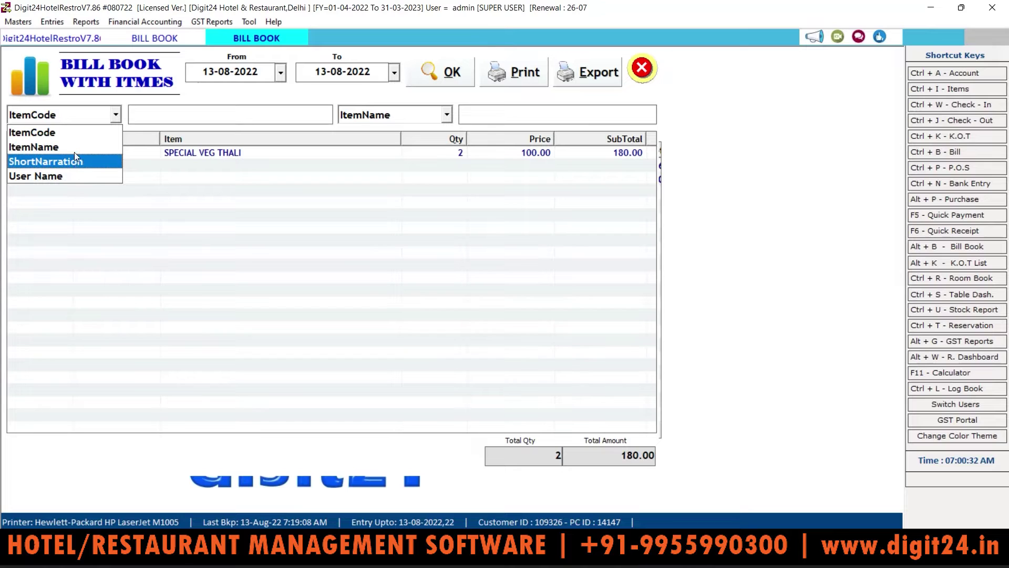
{"action": "left_click", "coordinate": [77, 176]}
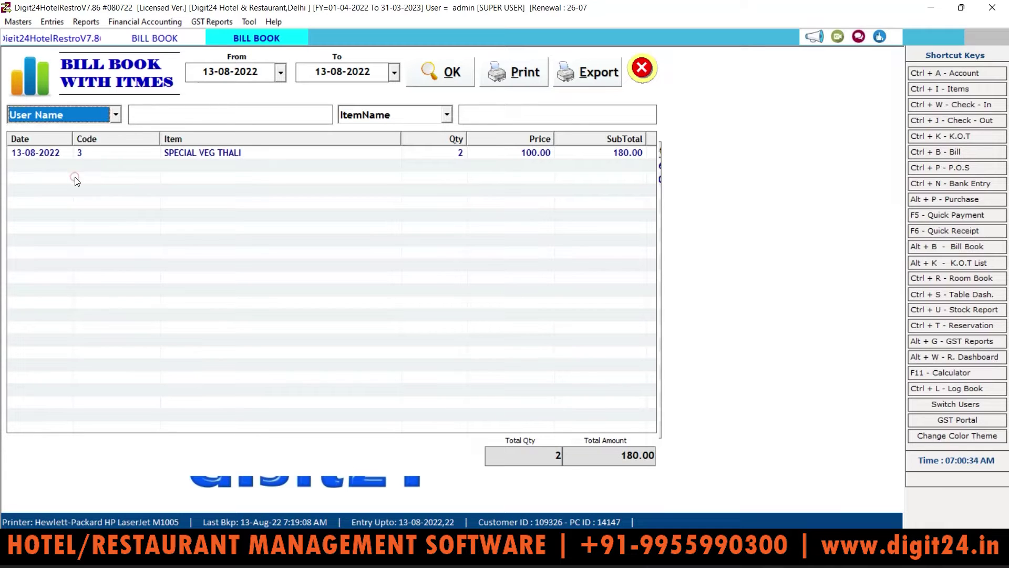
Reload the item-wise bills from 13-04-2022, then try printing and exporting the report
{"action": "left_click", "coordinate": [280, 74]}
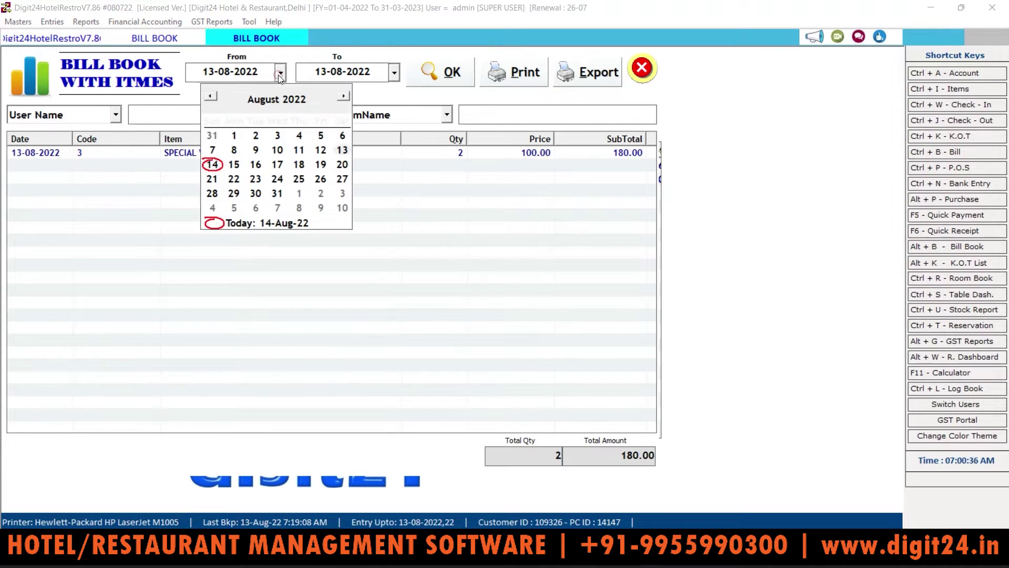
{"action": "left_click", "coordinate": [212, 96]}
{"action": "left_click", "coordinate": [213, 96]}
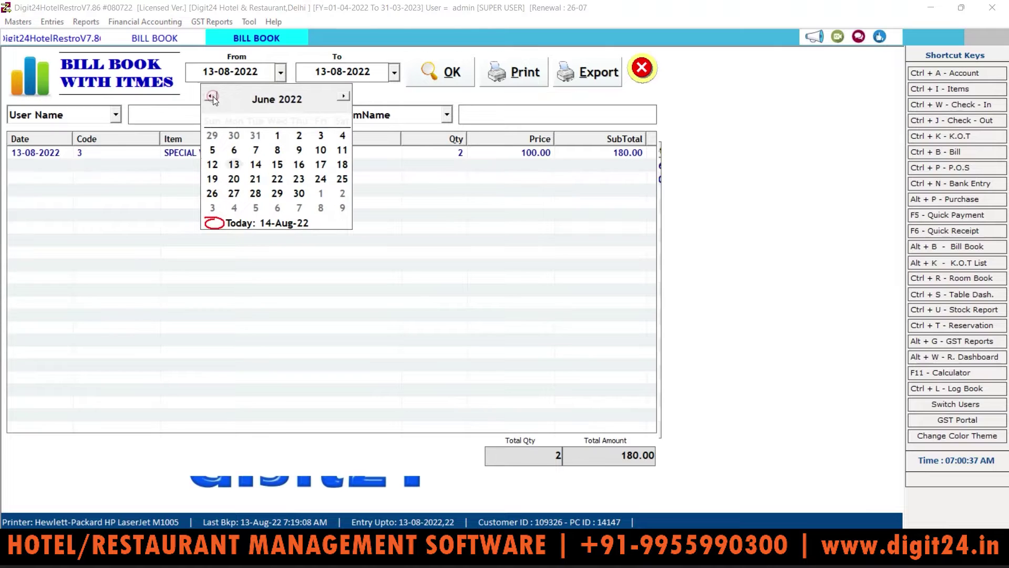
{"action": "left_click", "coordinate": [279, 134]}
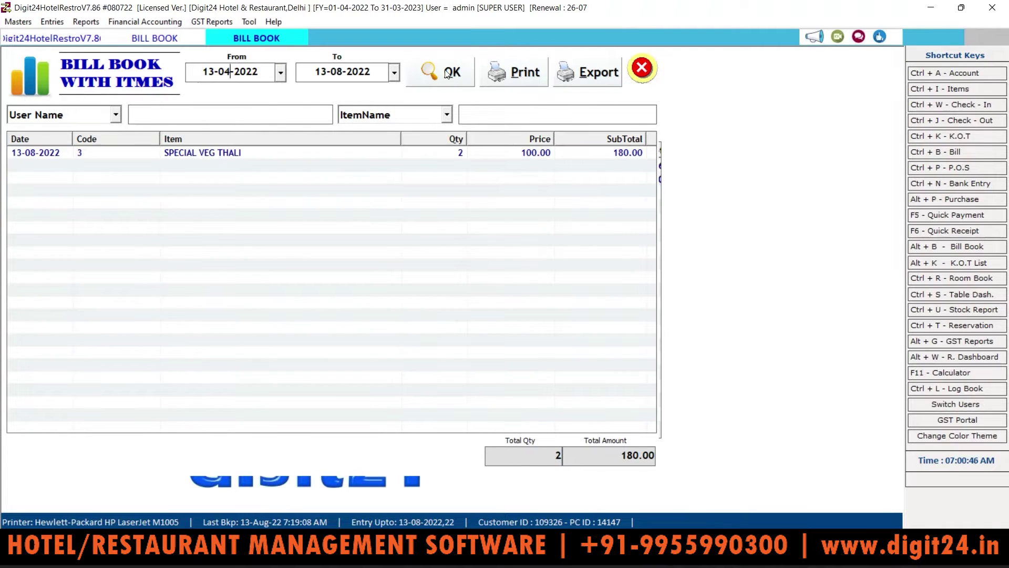
{"action": "left_click", "coordinate": [445, 70]}
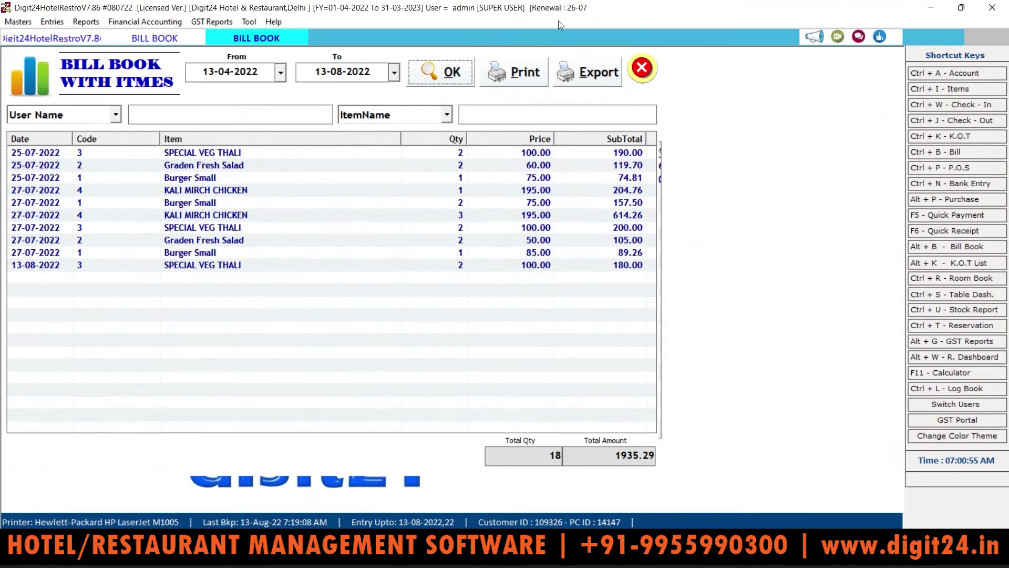
{"action": "left_click", "coordinate": [535, 78]}
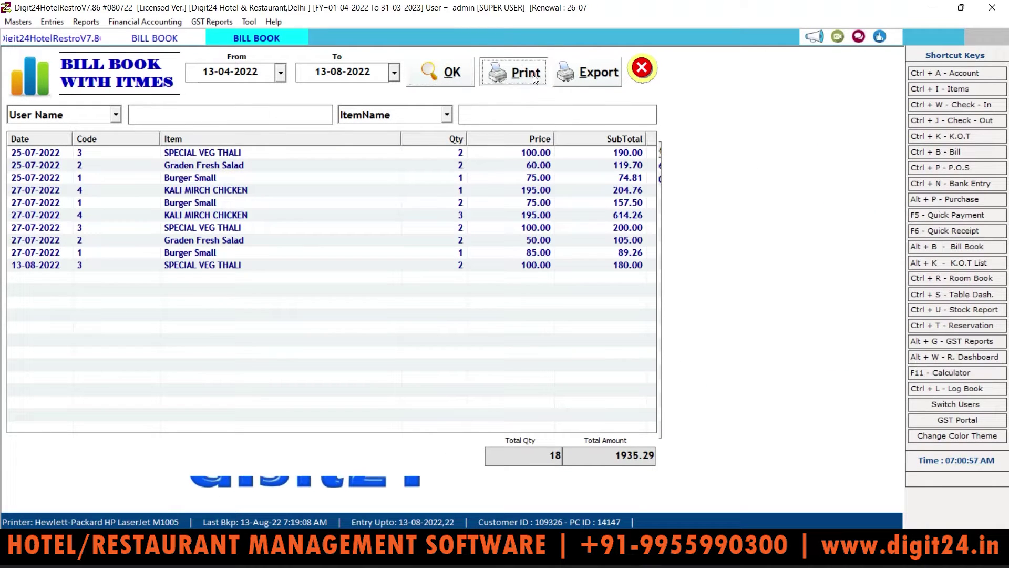
{"action": "left_click", "coordinate": [583, 74]}
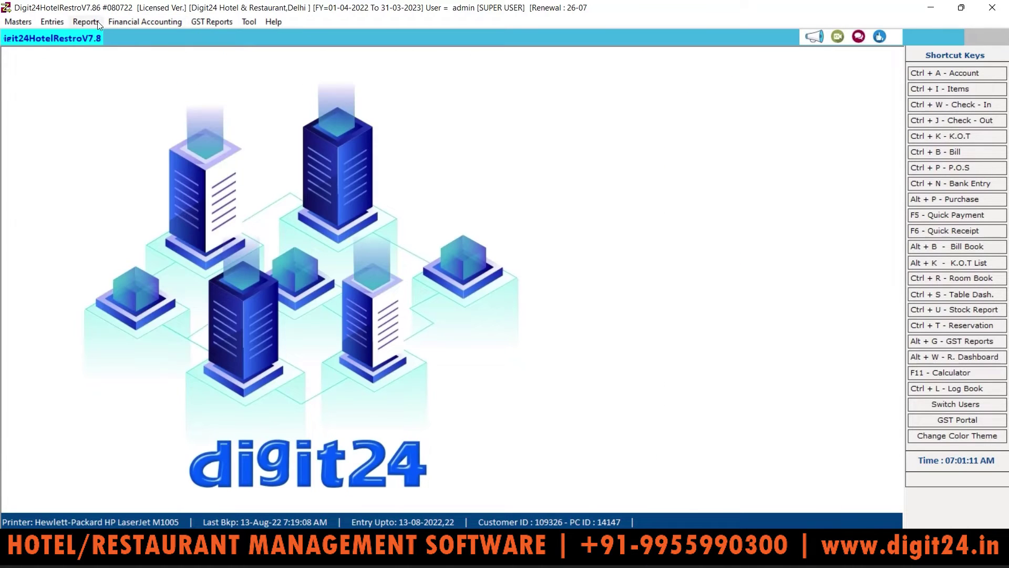
{"action": "left_click", "coordinate": [86, 21]}
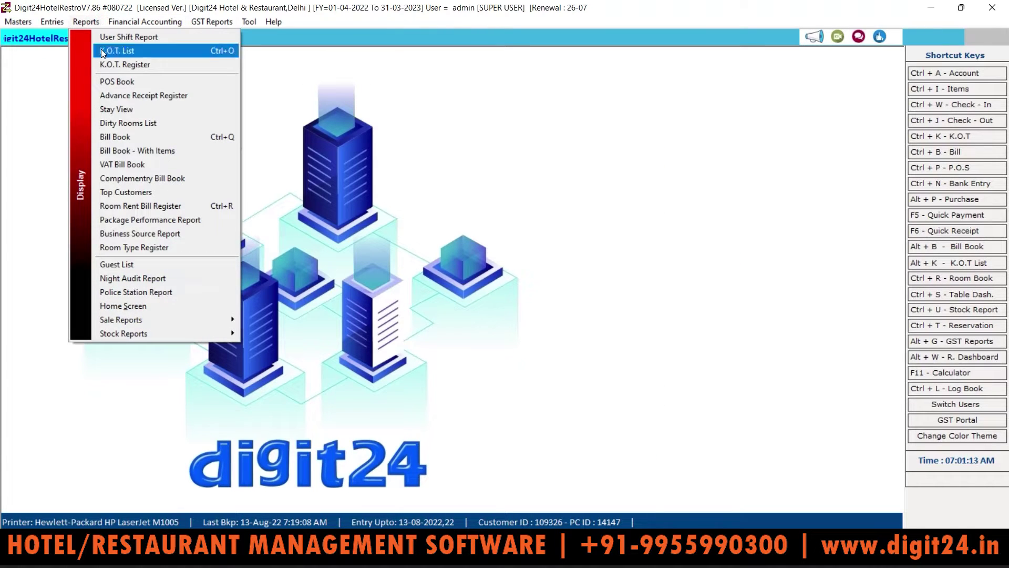
Load the VAT Bill Book for today, leaving the From date unchanged
{"action": "left_click", "coordinate": [130, 164]}
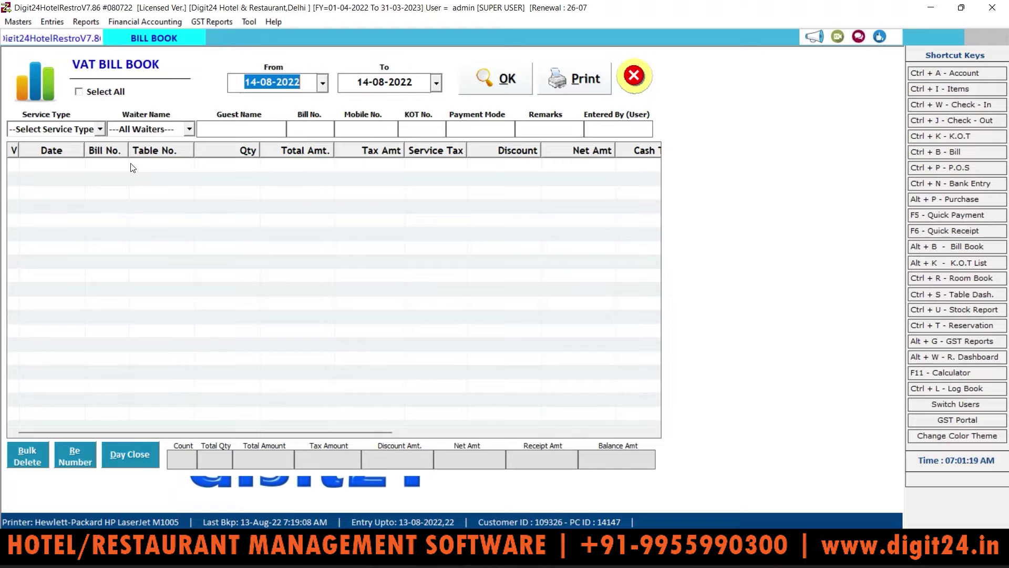
{"action": "left_click", "coordinate": [498, 82]}
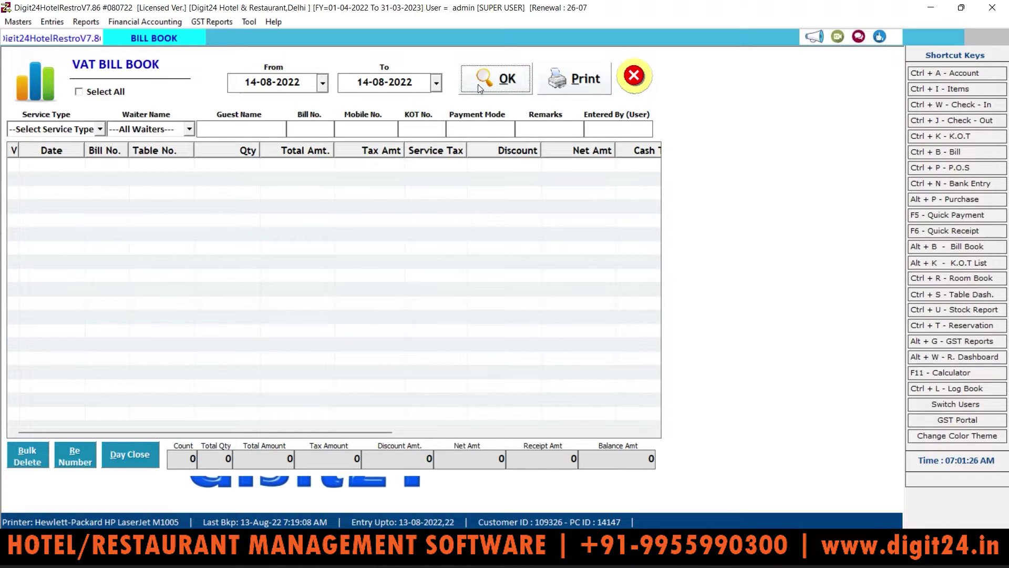
{"action": "left_click", "coordinate": [323, 83]}
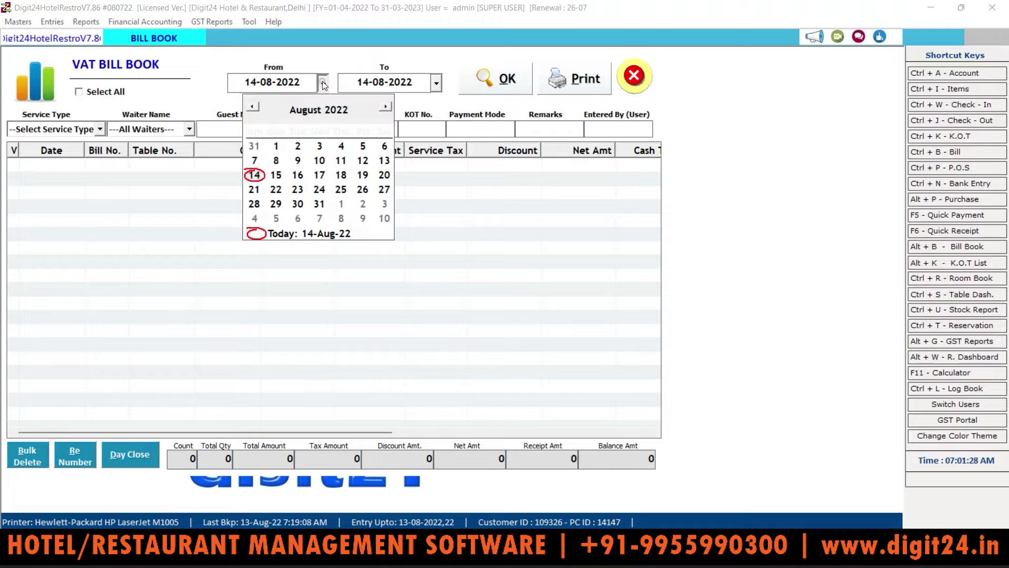
{"action": "left_click", "coordinate": [248, 107]}
{"action": "left_click", "coordinate": [248, 107]}
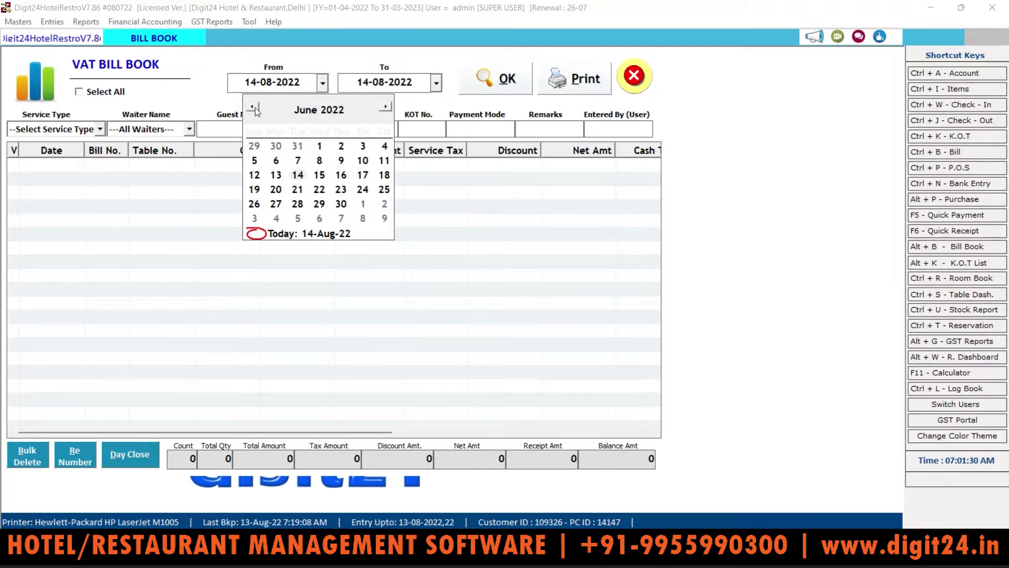
{"action": "key", "text": "Escape"}
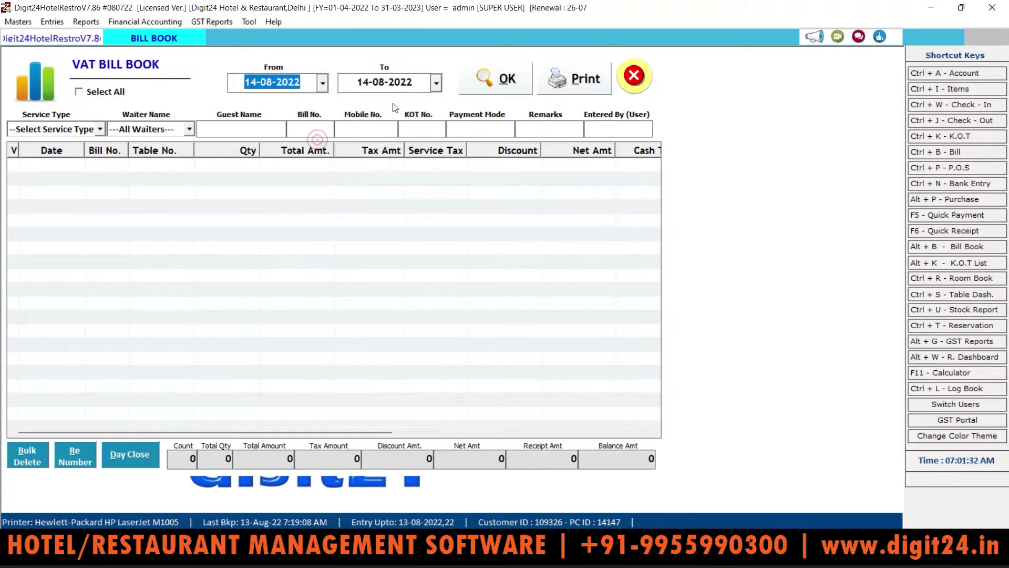
Leave the Service Type and Waiter Name filters unset and close the VAT Bill Book
{"action": "left_click", "coordinate": [100, 130]}
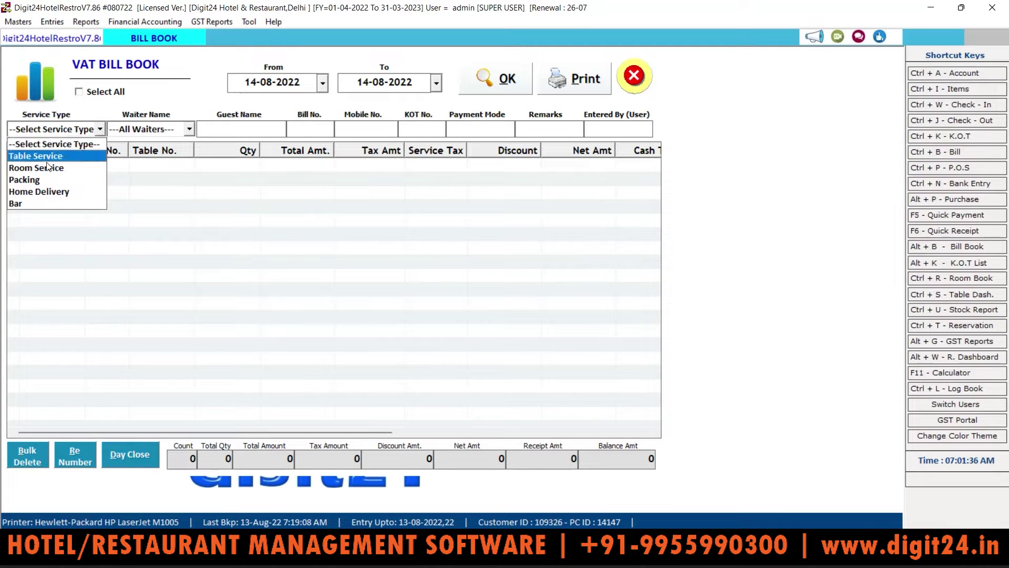
{"action": "left_click", "coordinate": [166, 129]}
{"action": "left_click", "coordinate": [166, 129]}
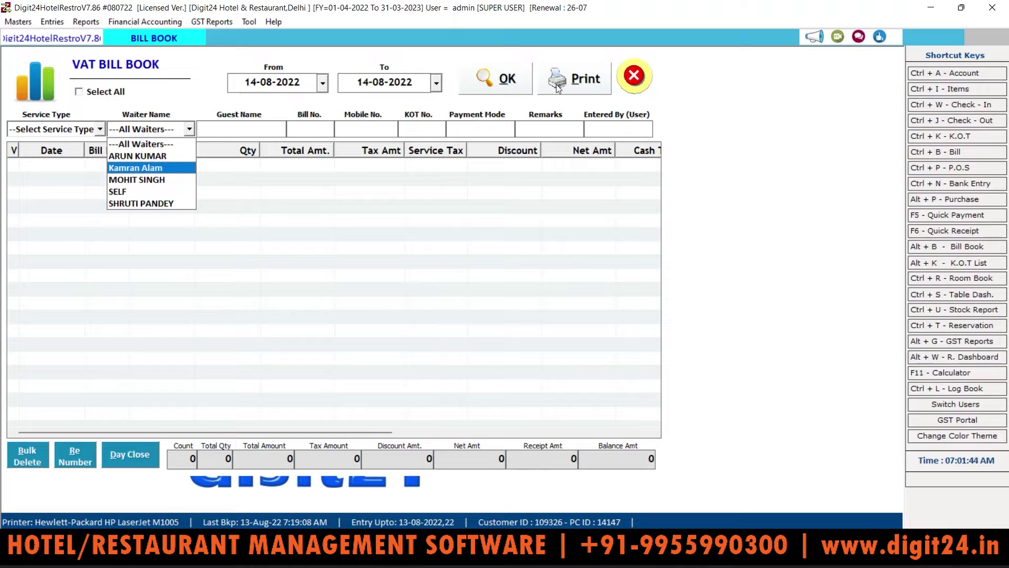
{"action": "left_click", "coordinate": [623, 79]}
{"action": "left_click", "coordinate": [622, 78]}
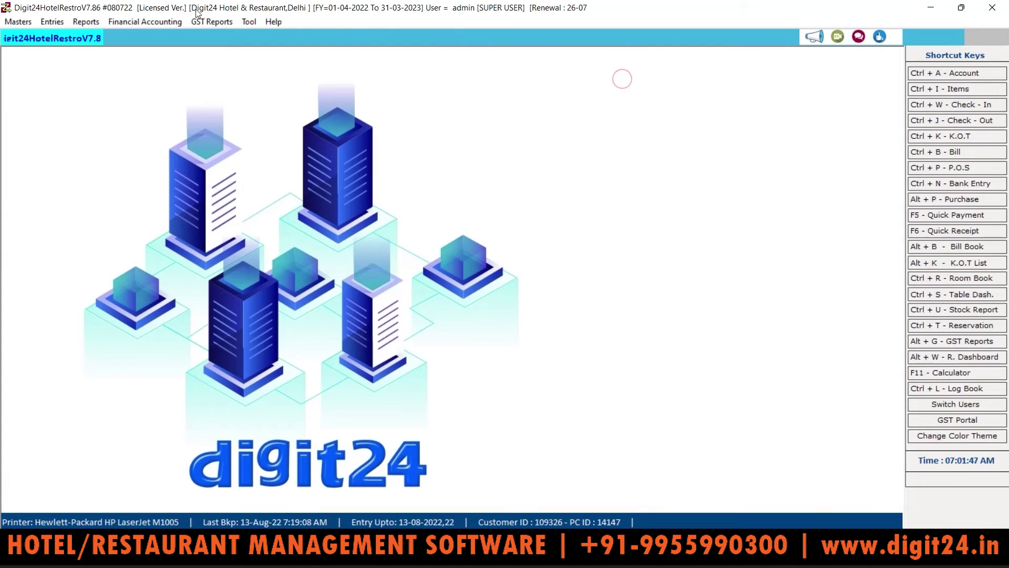
{"action": "left_click", "coordinate": [86, 23]}
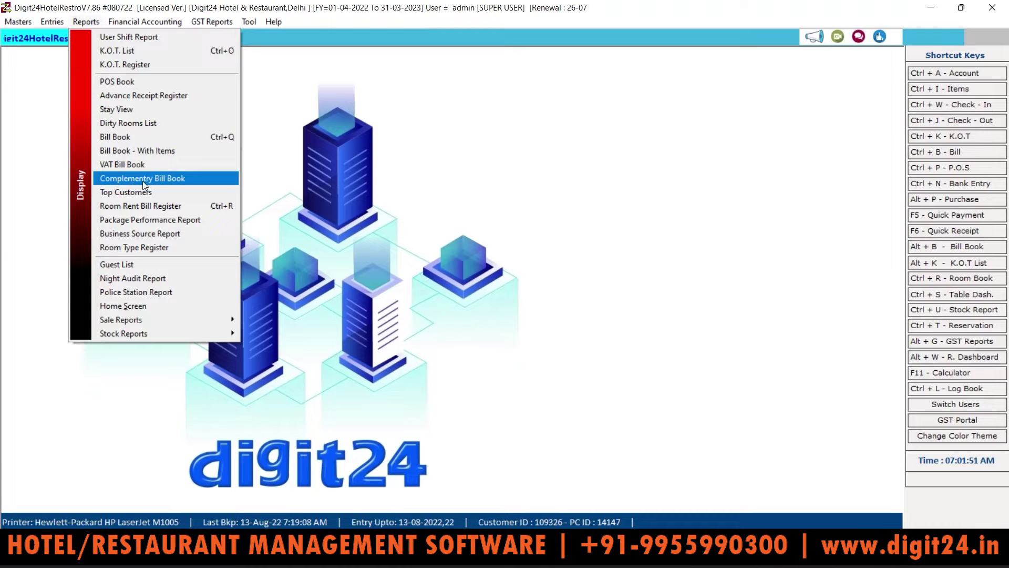
{"action": "left_click", "coordinate": [161, 181]}
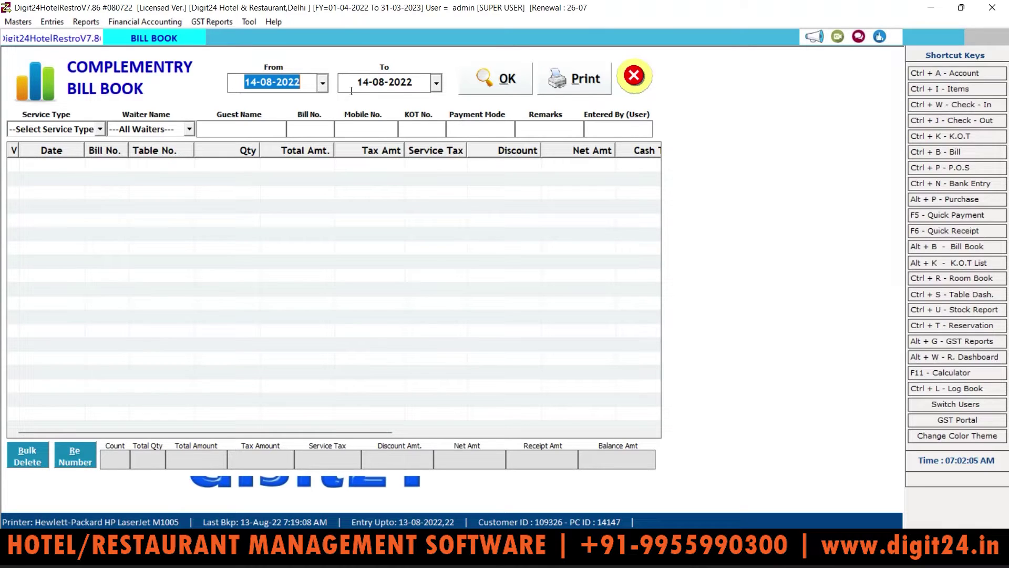
{"action": "left_click", "coordinate": [323, 84]}
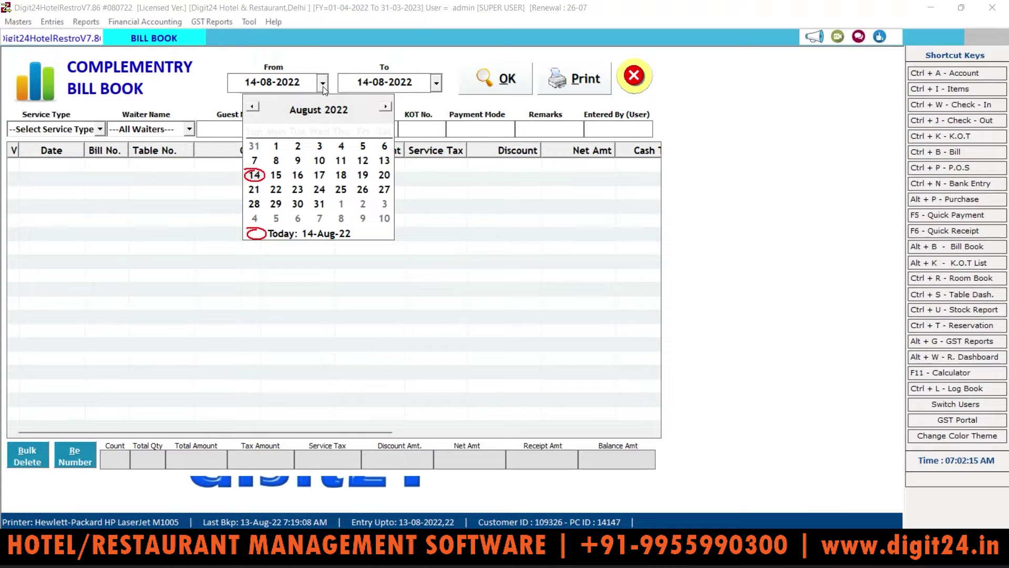
{"action": "left_click", "coordinate": [252, 107]}
{"action": "left_click", "coordinate": [251, 108]}
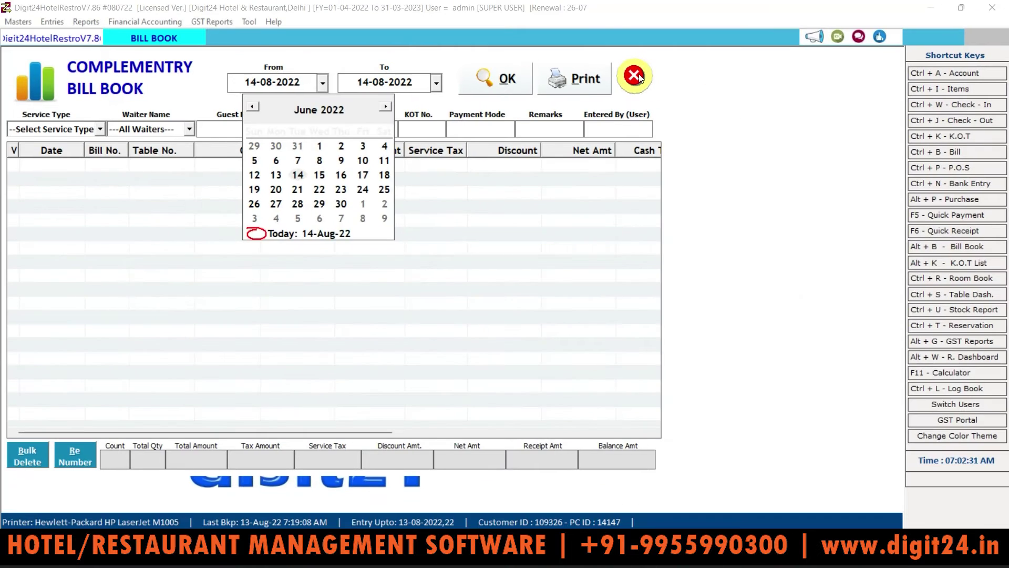
{"action": "left_click", "coordinate": [640, 78]}
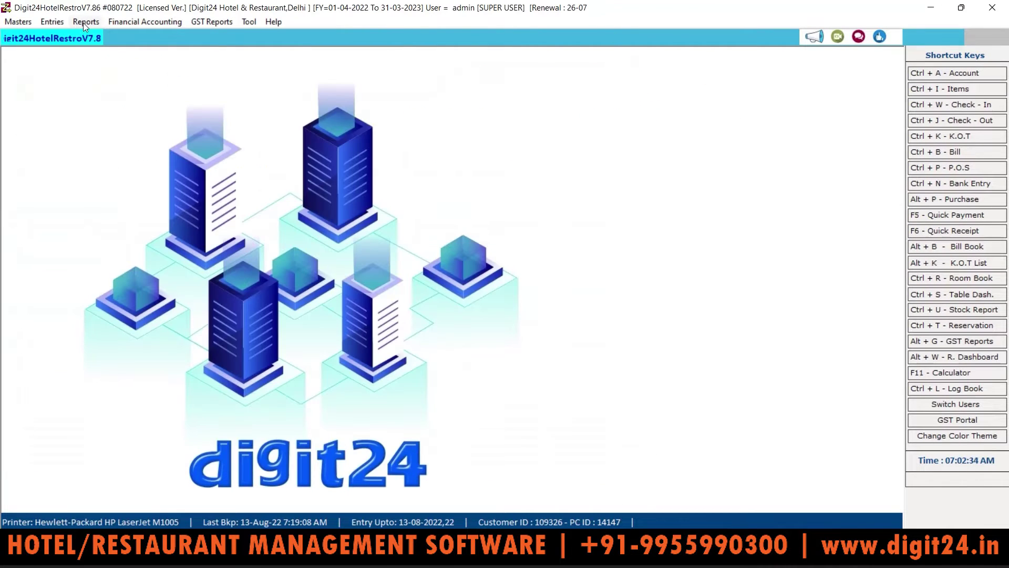
Run Top Customers from 01-07-2022 to 13-08-2022 and inspect the three customer rows
{"action": "left_click", "coordinate": [83, 23]}
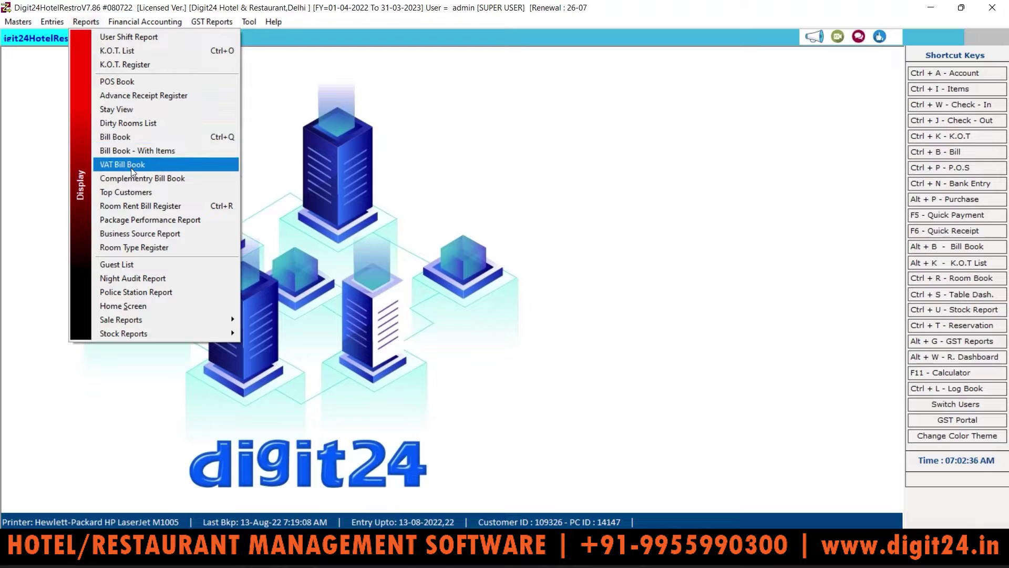
{"action": "left_click", "coordinate": [133, 193]}
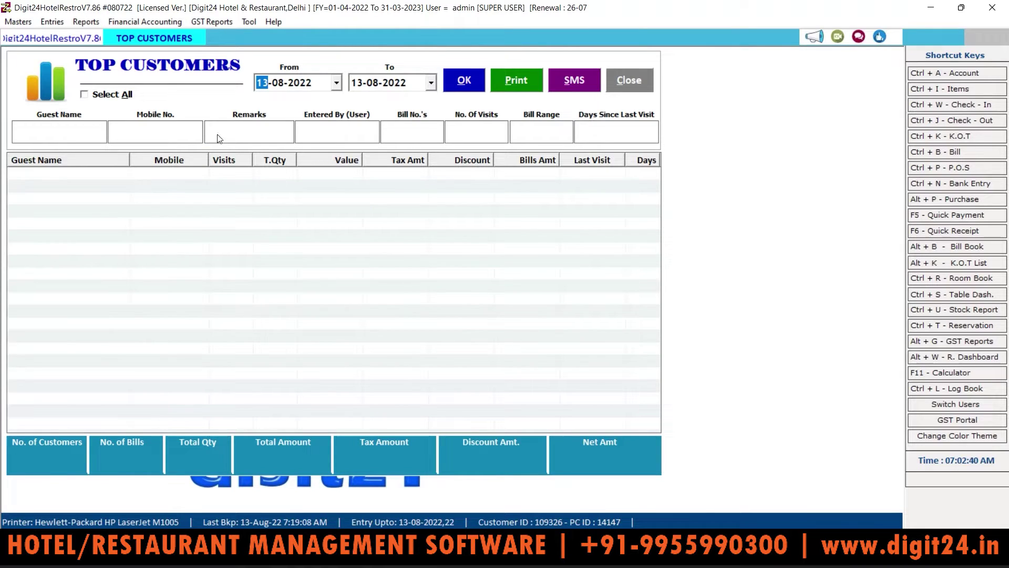
{"action": "left_click", "coordinate": [336, 83]}
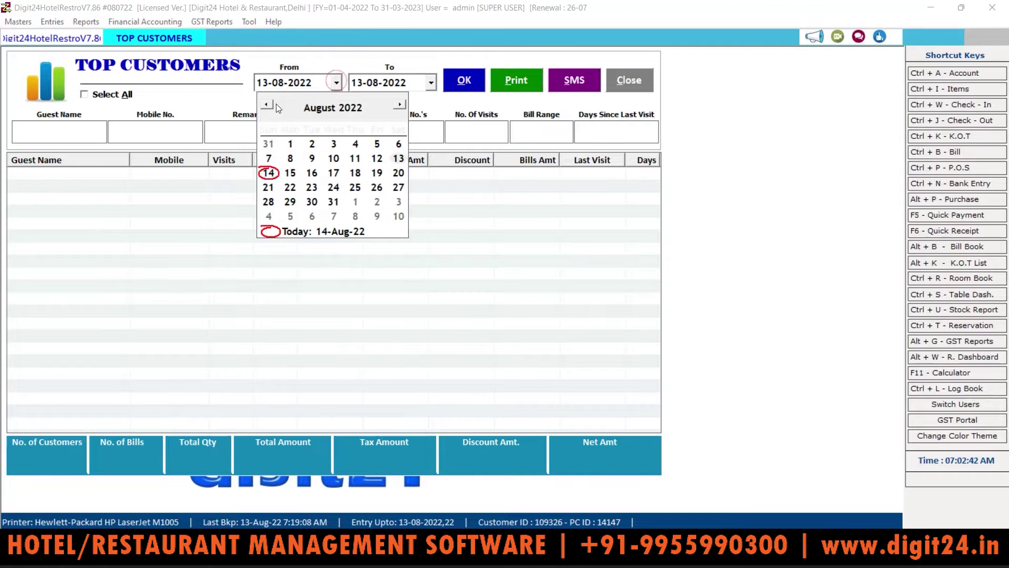
{"action": "left_click", "coordinate": [267, 105]}
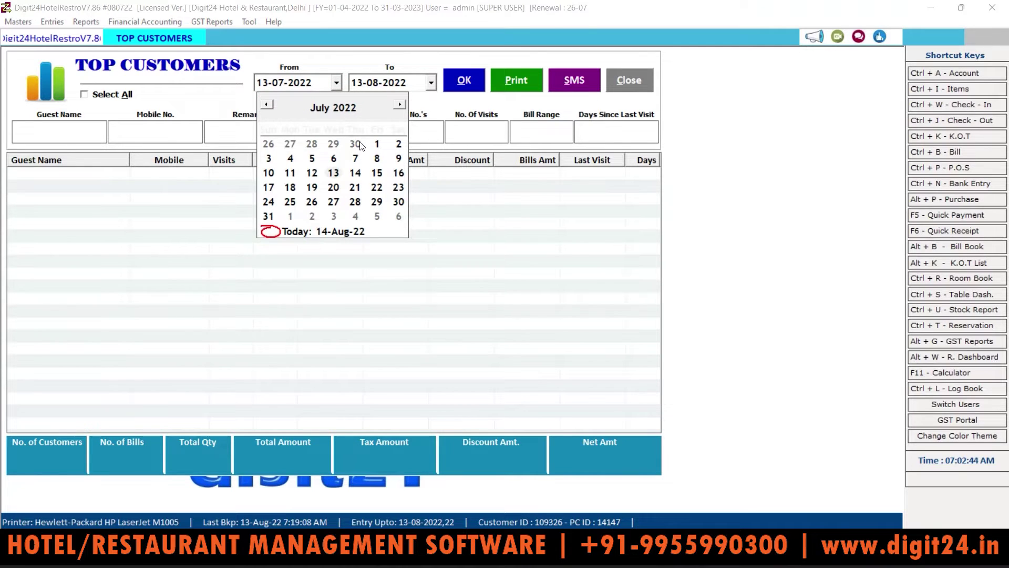
{"action": "left_click", "coordinate": [377, 143]}
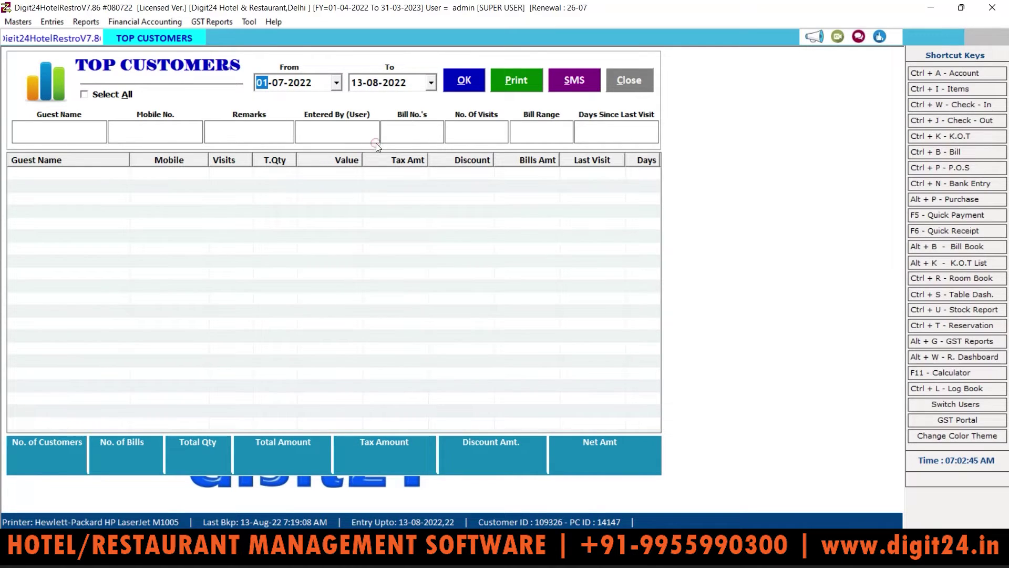
{"action": "left_click", "coordinate": [471, 74]}
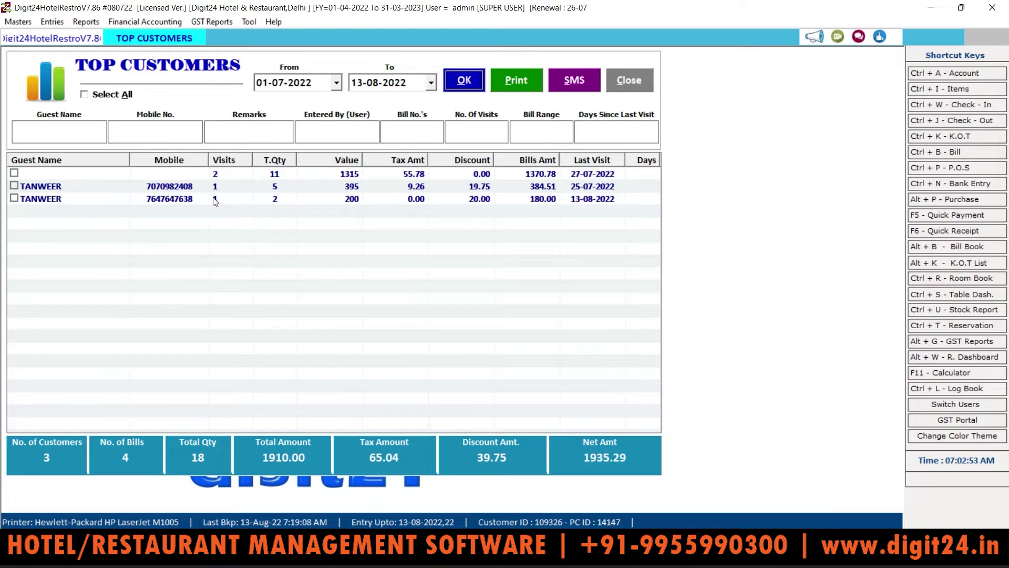
{"action": "left_click", "coordinate": [430, 204]}
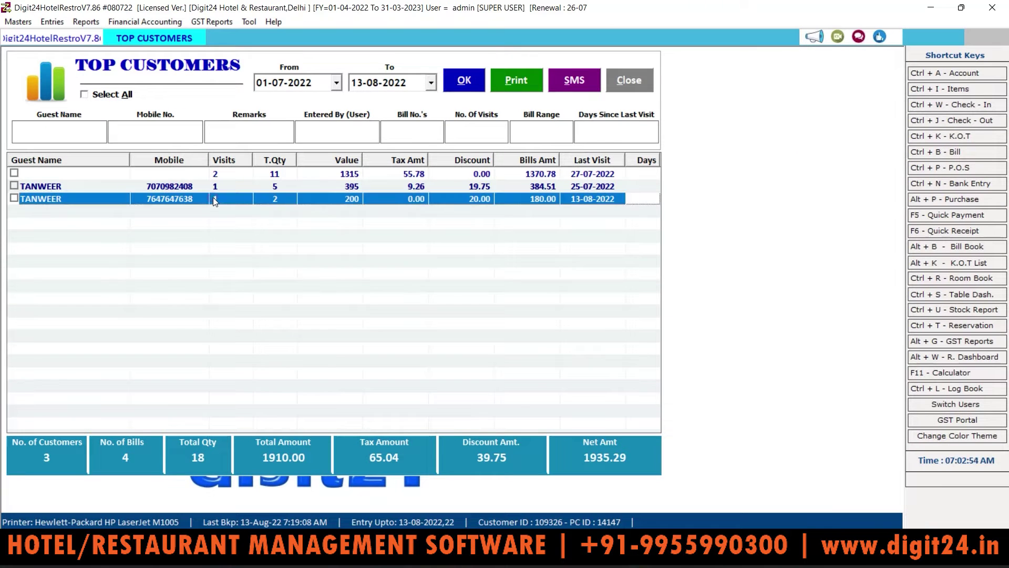
{"action": "left_click", "coordinate": [336, 188]}
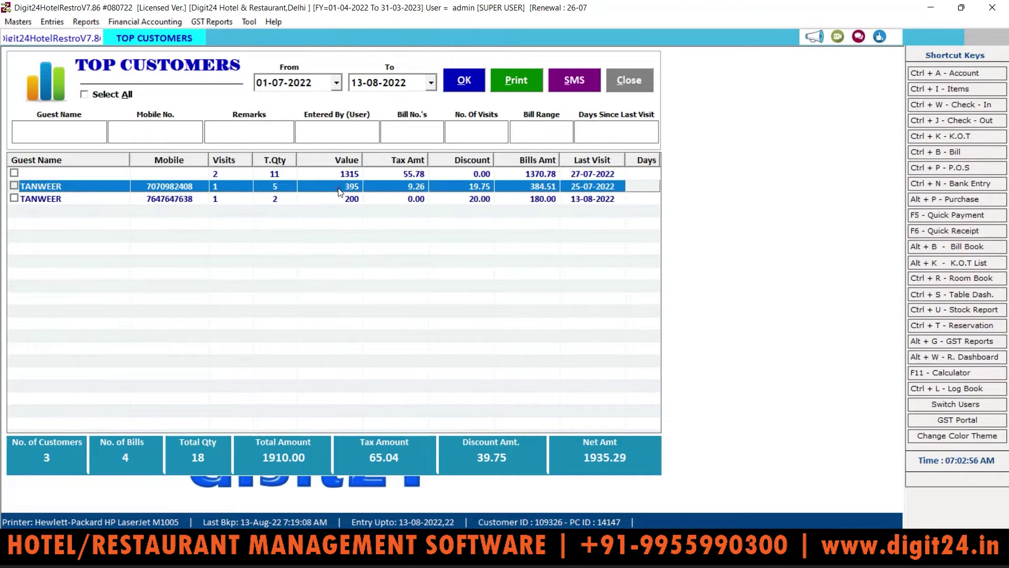
{"action": "left_click", "coordinate": [453, 191]}
Start a new membership from Masters > Membership, then close the form and Member List unsaved
{"action": "left_click", "coordinate": [14, 26]}
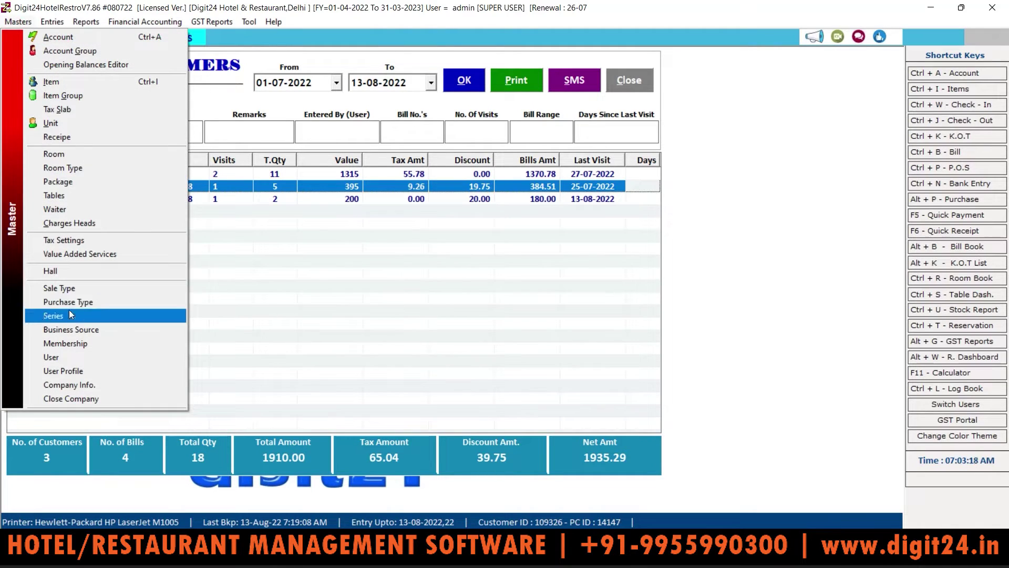
{"action": "left_click", "coordinate": [63, 343]}
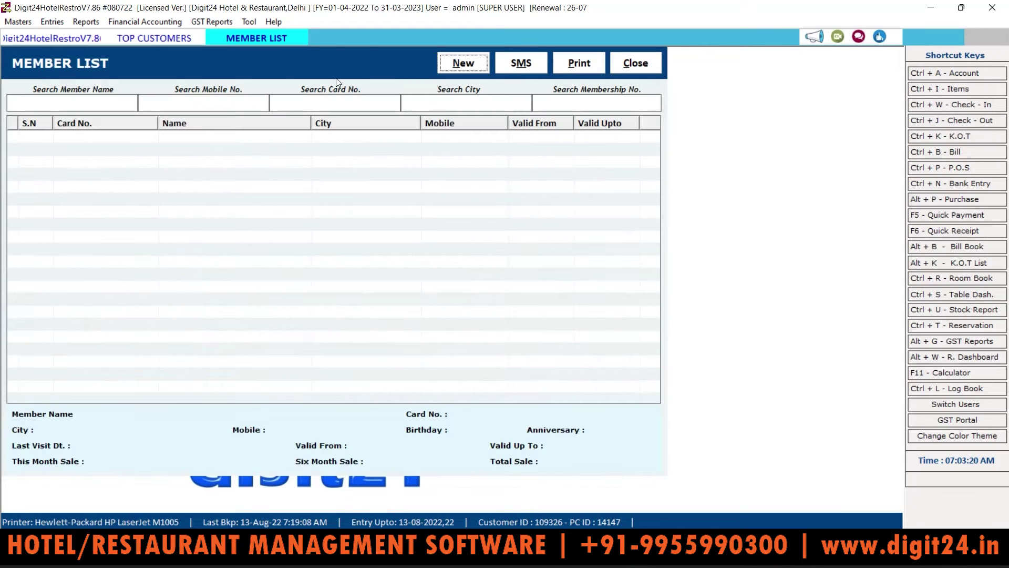
{"action": "left_click", "coordinate": [453, 64]}
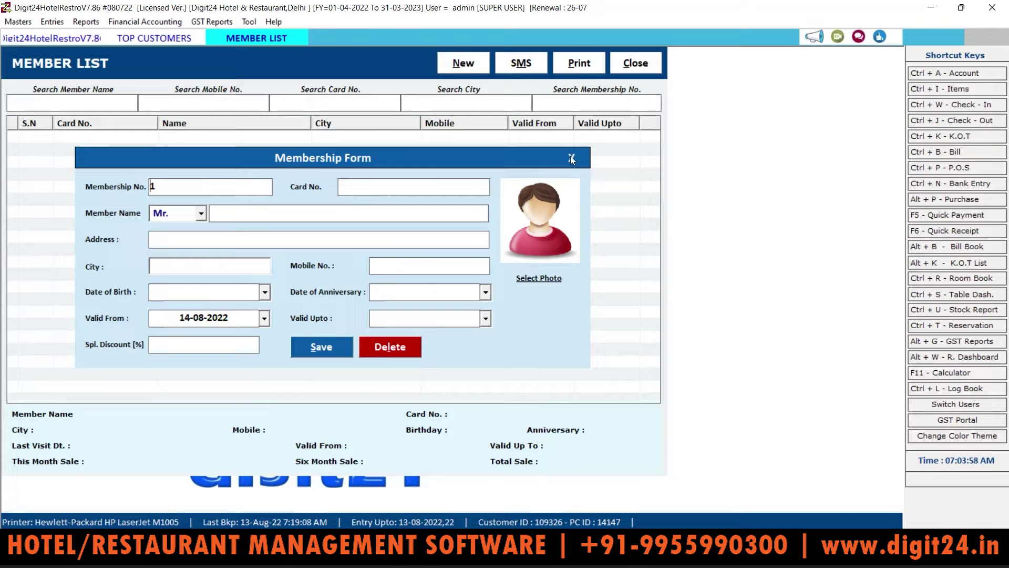
{"action": "left_click", "coordinate": [571, 157]}
{"action": "left_click", "coordinate": [636, 64]}
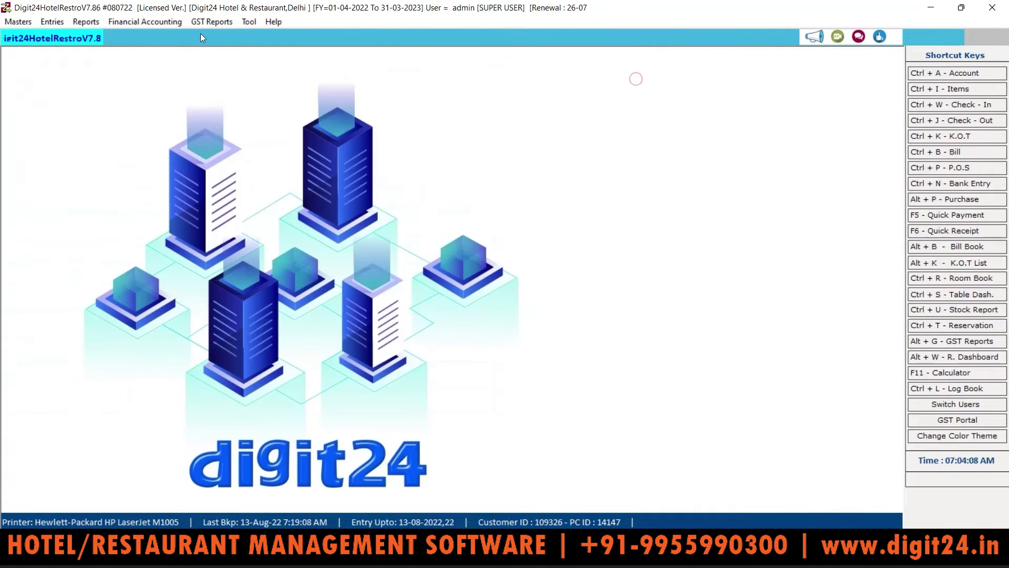
{"action": "left_click", "coordinate": [87, 23]}
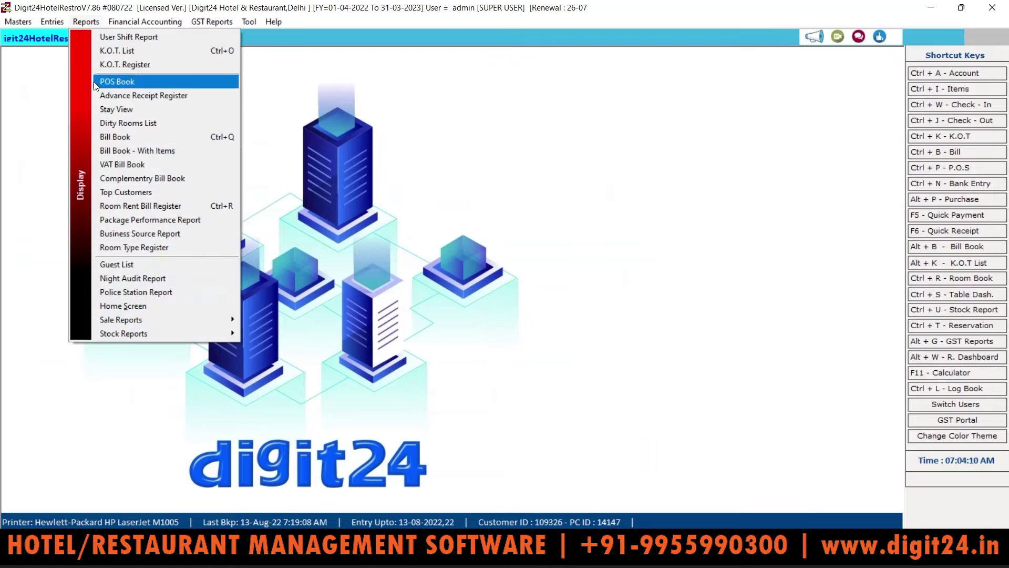
Run the Room Rent Bill Register from 01-06-2022 to 13-08-2022
{"action": "left_click", "coordinate": [126, 205]}
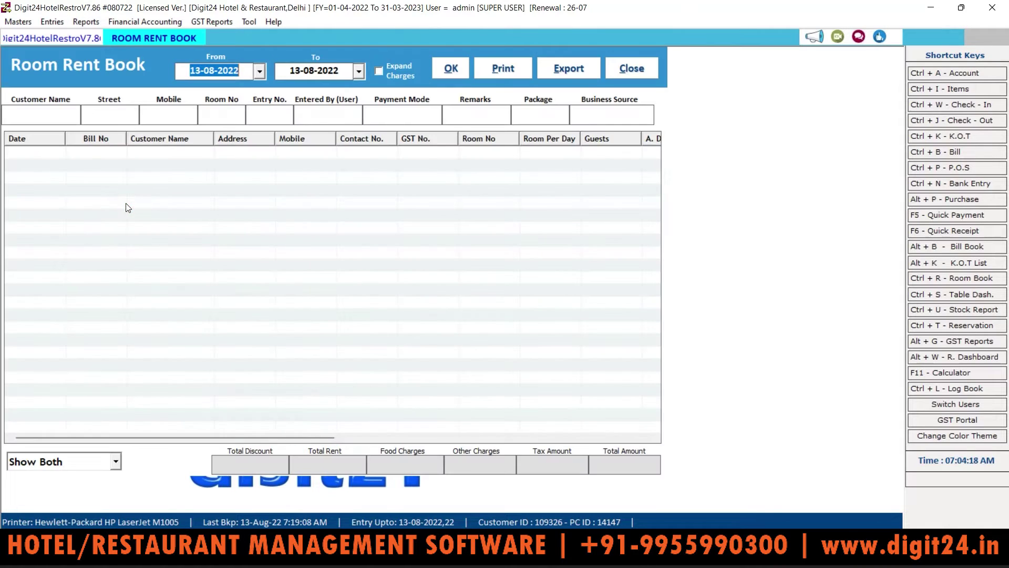
{"action": "left_click", "coordinate": [438, 69]}
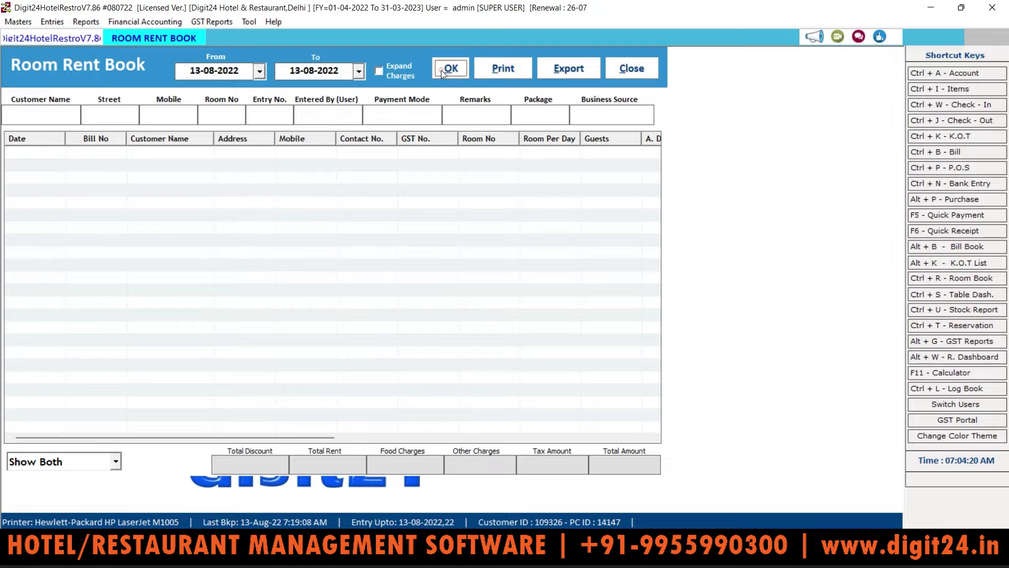
{"action": "left_click", "coordinate": [261, 73]}
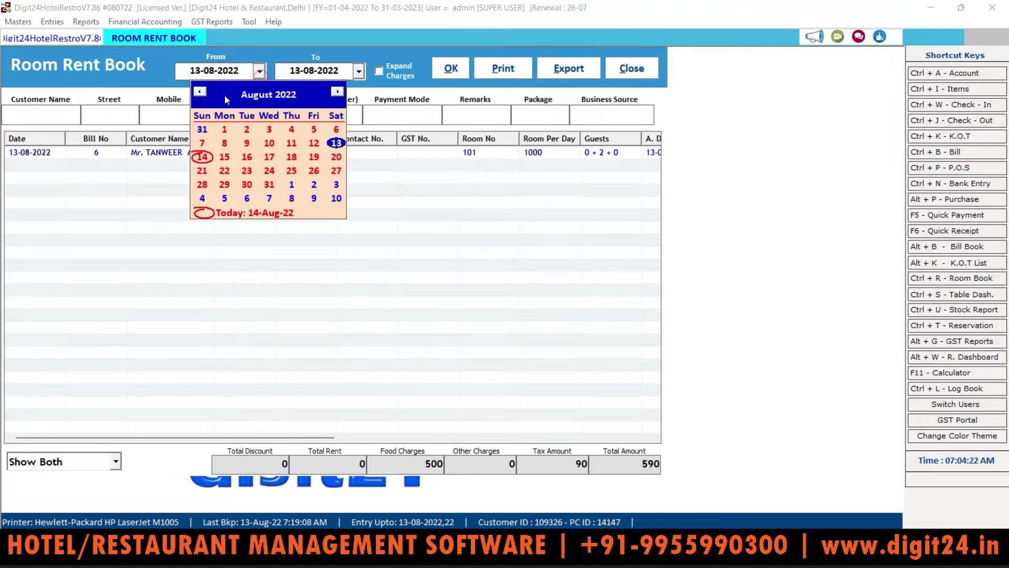
{"action": "left_click", "coordinate": [200, 92]}
{"action": "left_click", "coordinate": [199, 92]}
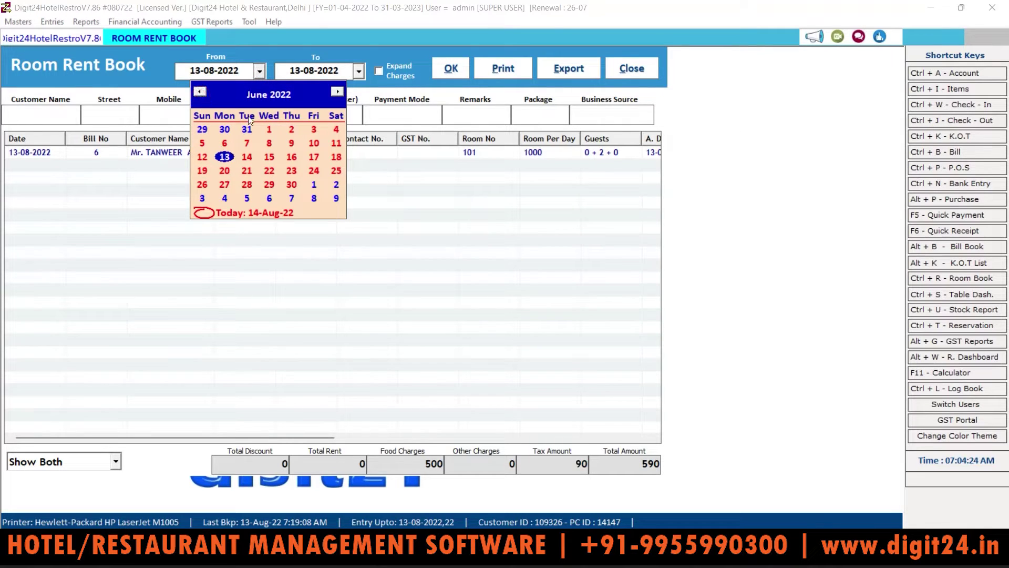
{"action": "left_click", "coordinate": [269, 129]}
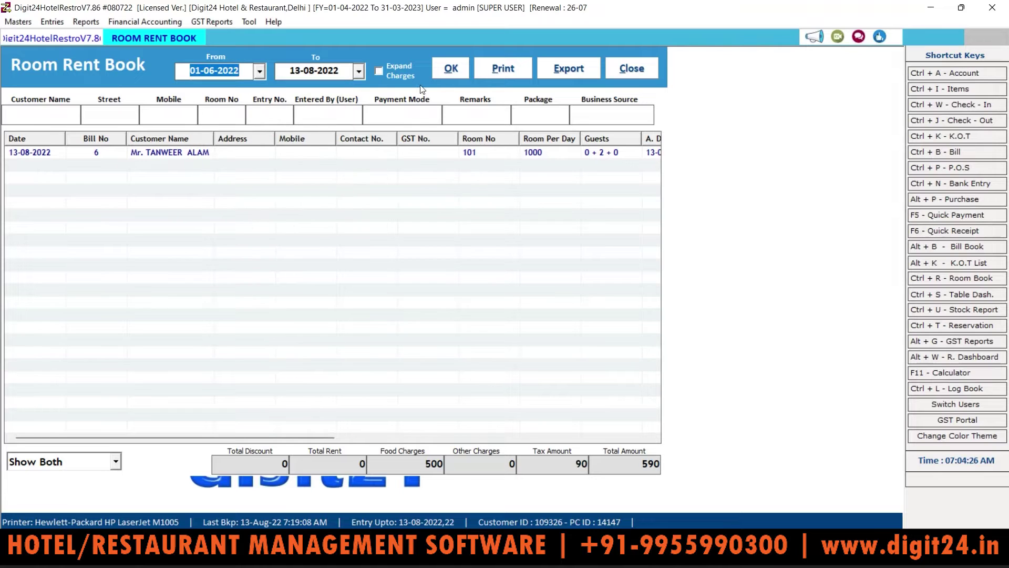
{"action": "left_click", "coordinate": [452, 65]}
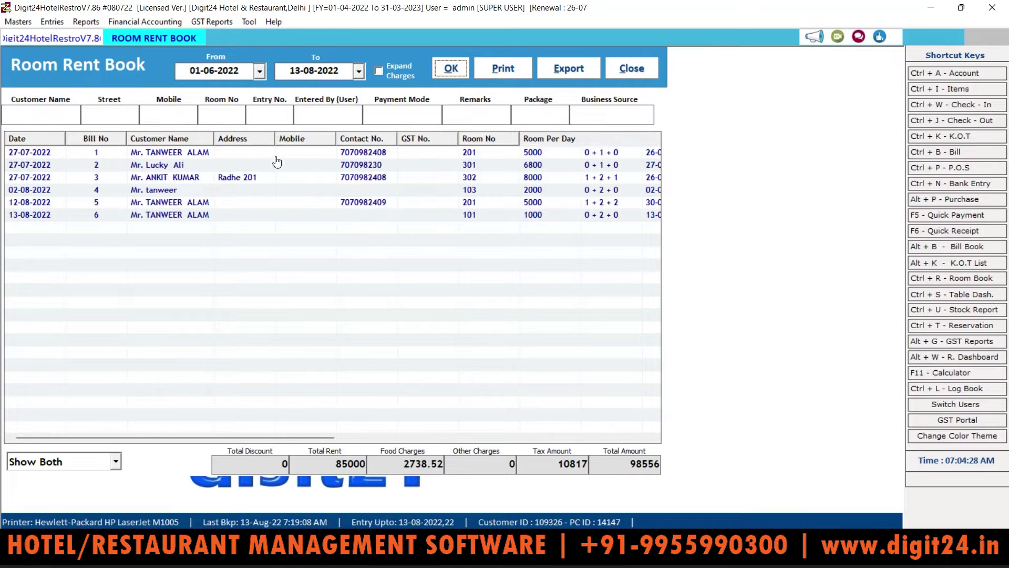
Try the customer name and room number filters, then export the six-bill listing
{"action": "left_click", "coordinate": [167, 215]}
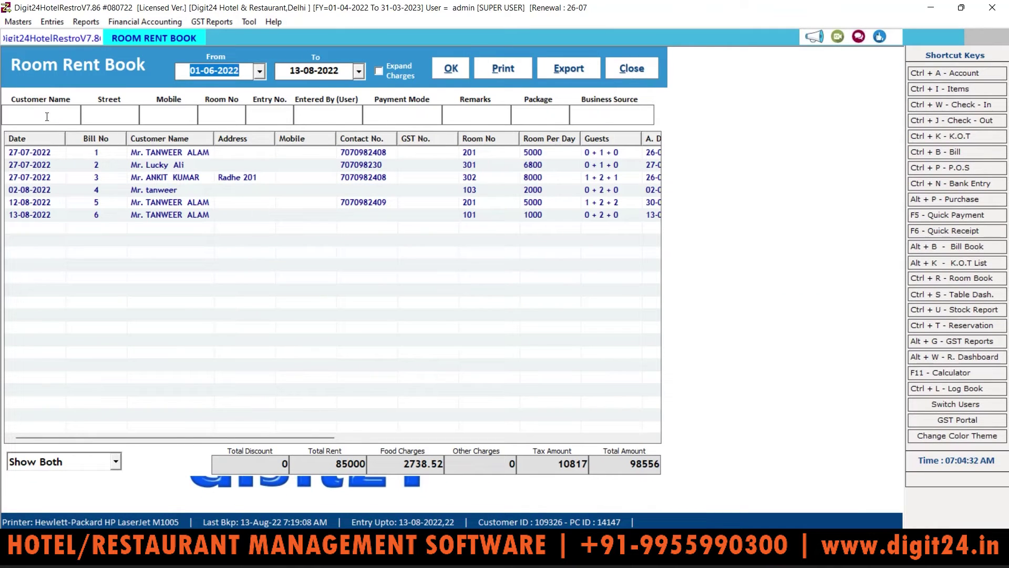
{"action": "left_click", "coordinate": [54, 117]}
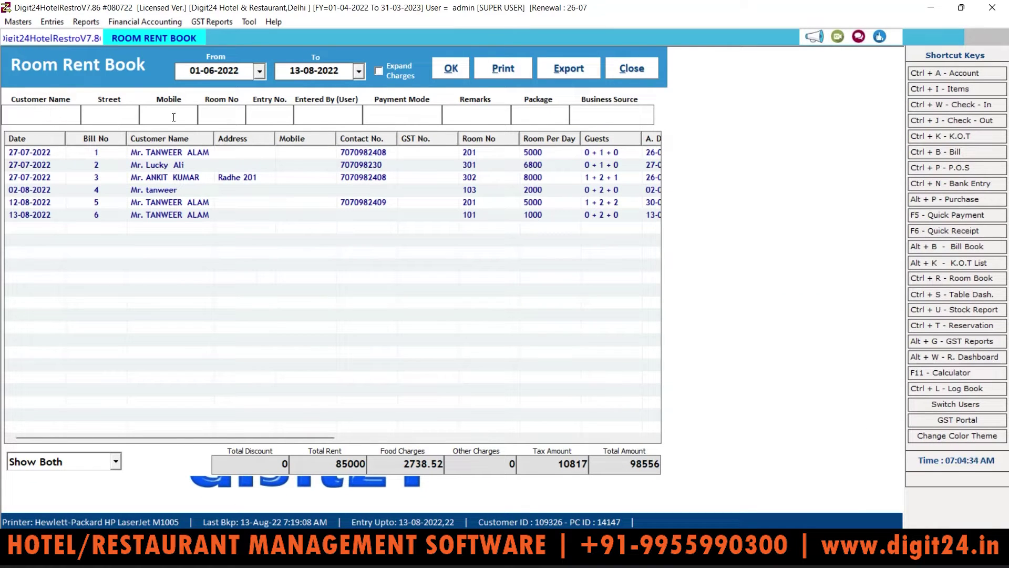
{"action": "left_click", "coordinate": [241, 110]}
{"action": "left_click", "coordinate": [571, 68]}
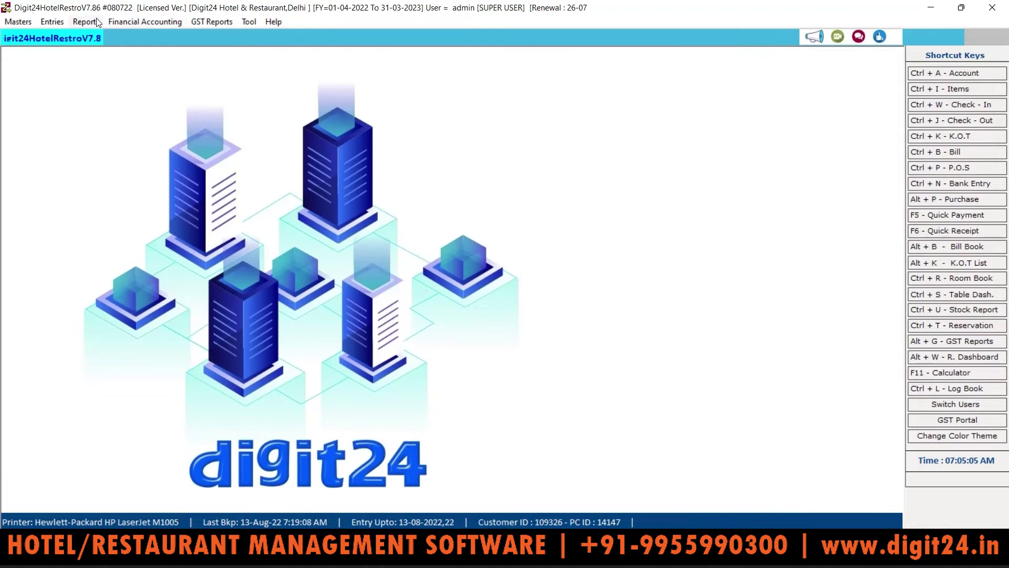
Open the Package Performance Report and browse its package types, keeping all packages
{"action": "left_click", "coordinate": [89, 21]}
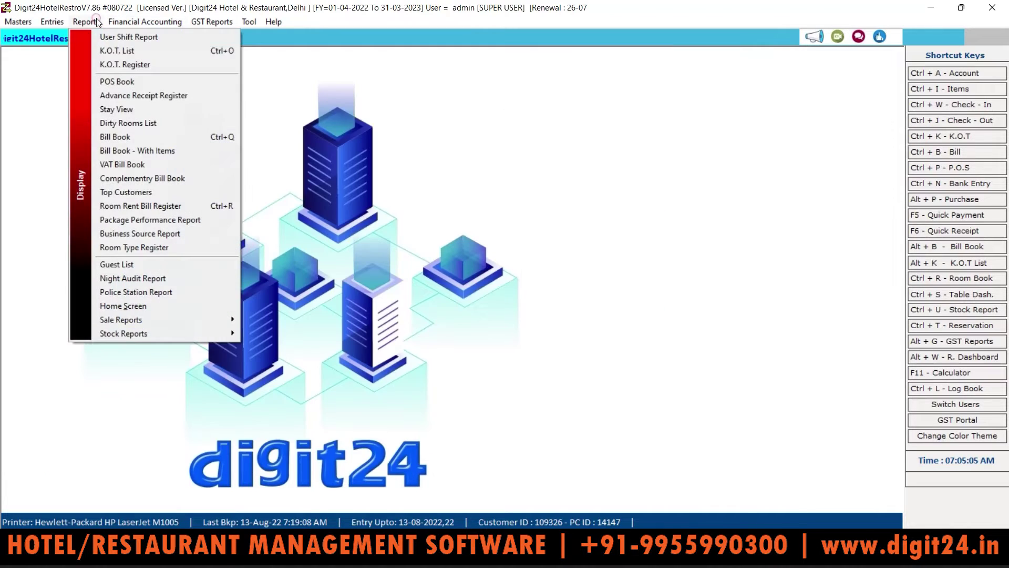
{"action": "left_click", "coordinate": [146, 225]}
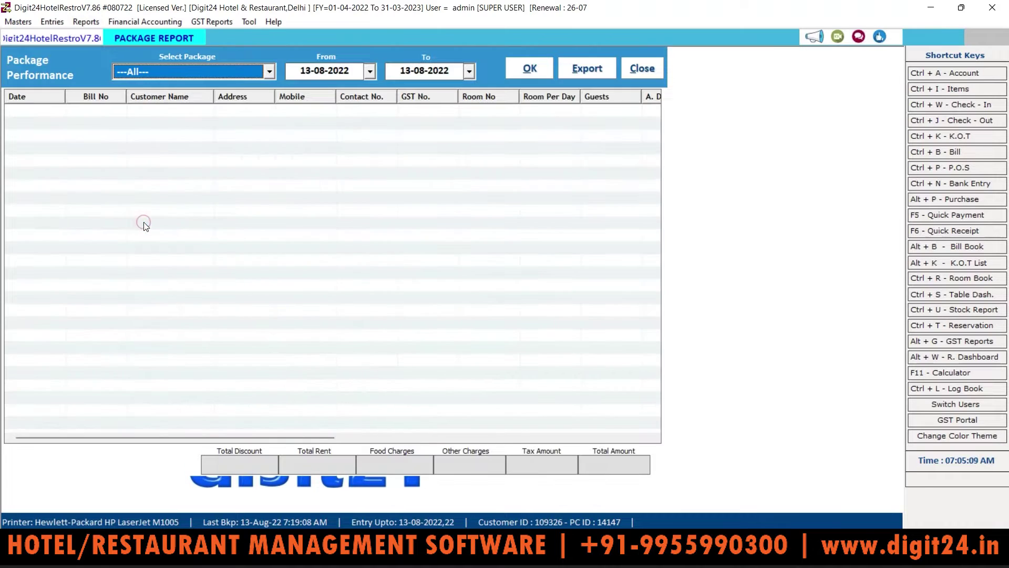
{"action": "left_click", "coordinate": [269, 72]}
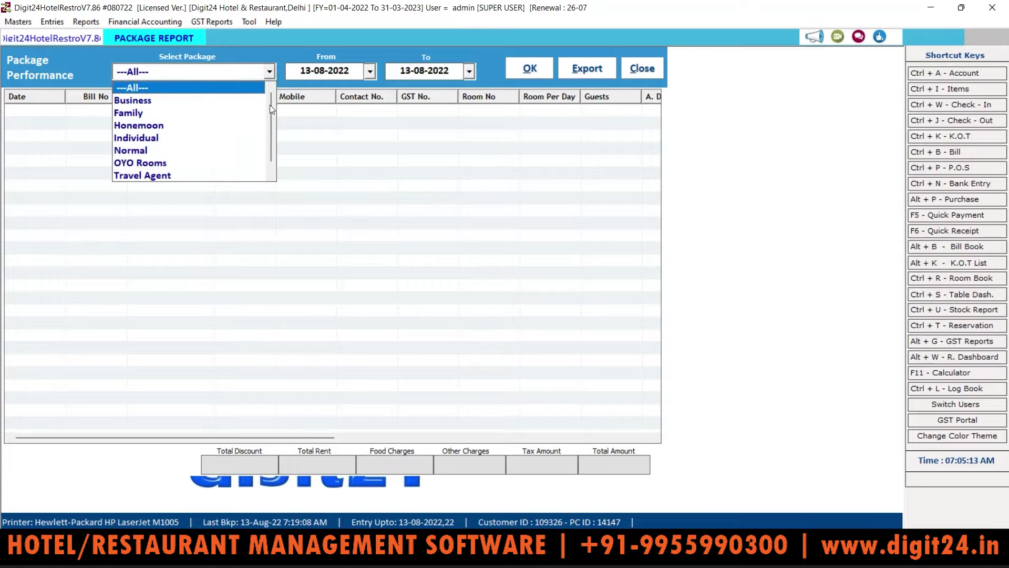
{"action": "left_click_drag", "start_coordinate": [271, 109], "coordinate": [270, 130]}
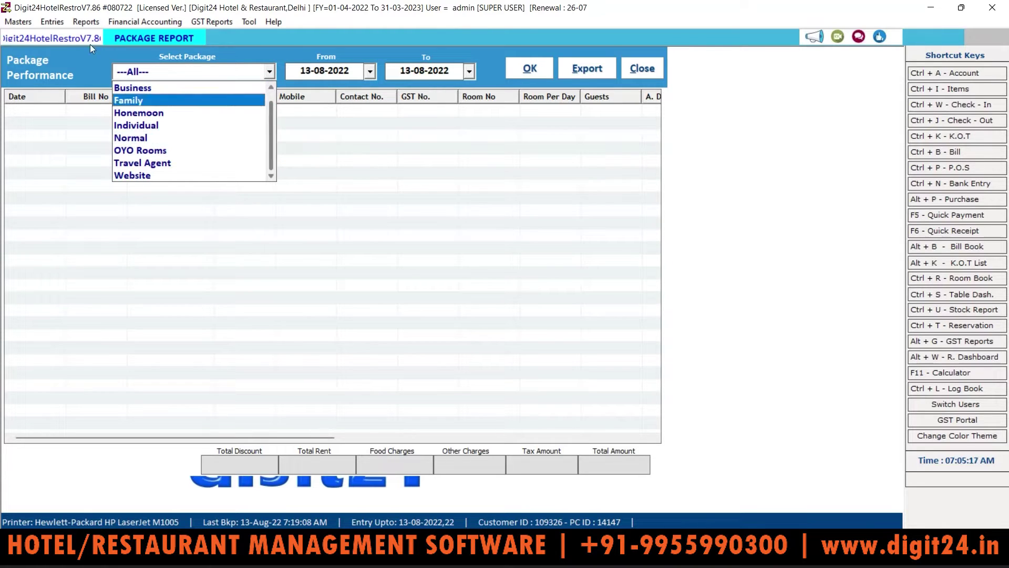
{"action": "left_click", "coordinate": [10, 25]}
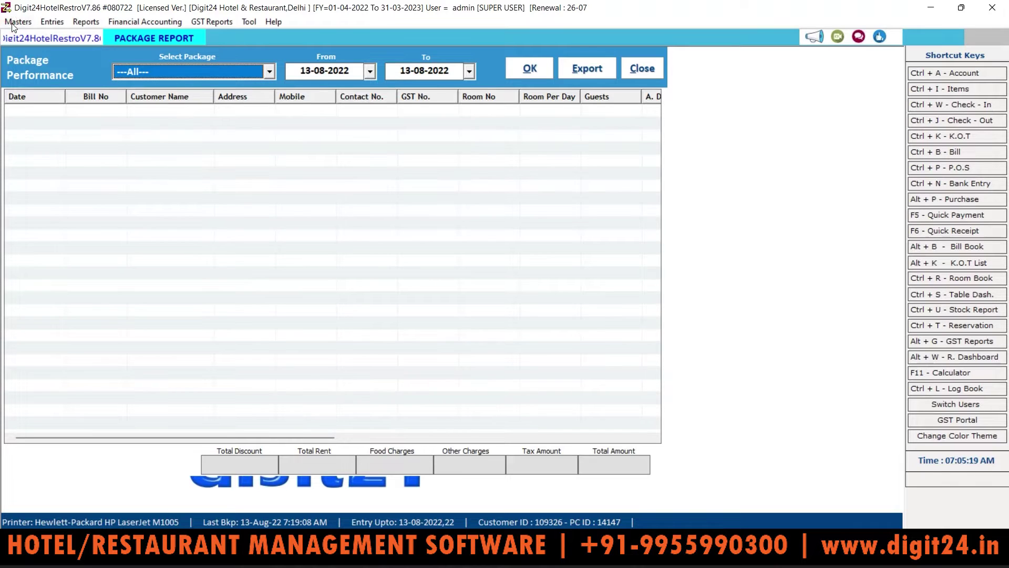
{"action": "left_click", "coordinate": [11, 24]}
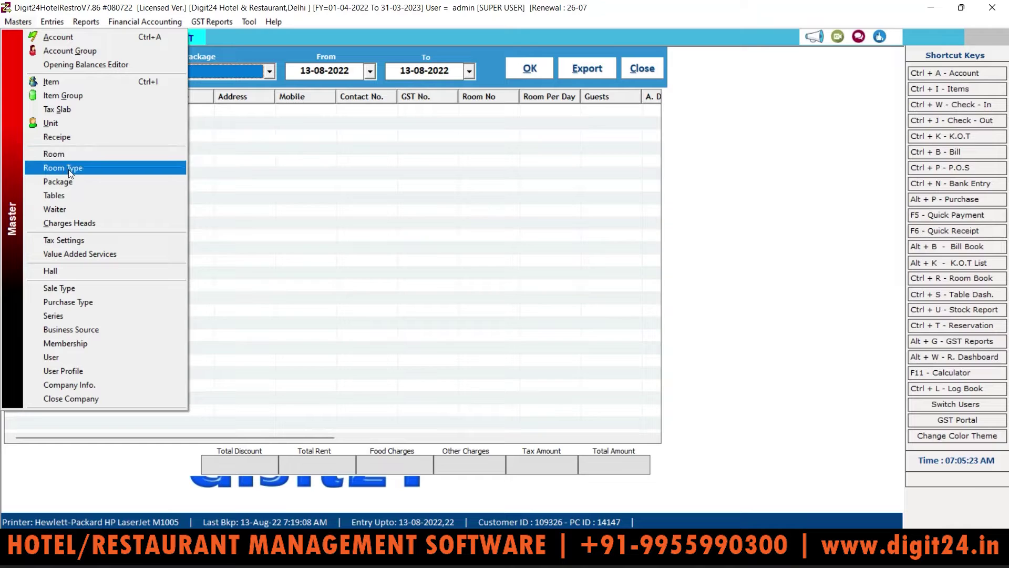
{"action": "left_click", "coordinate": [68, 183]}
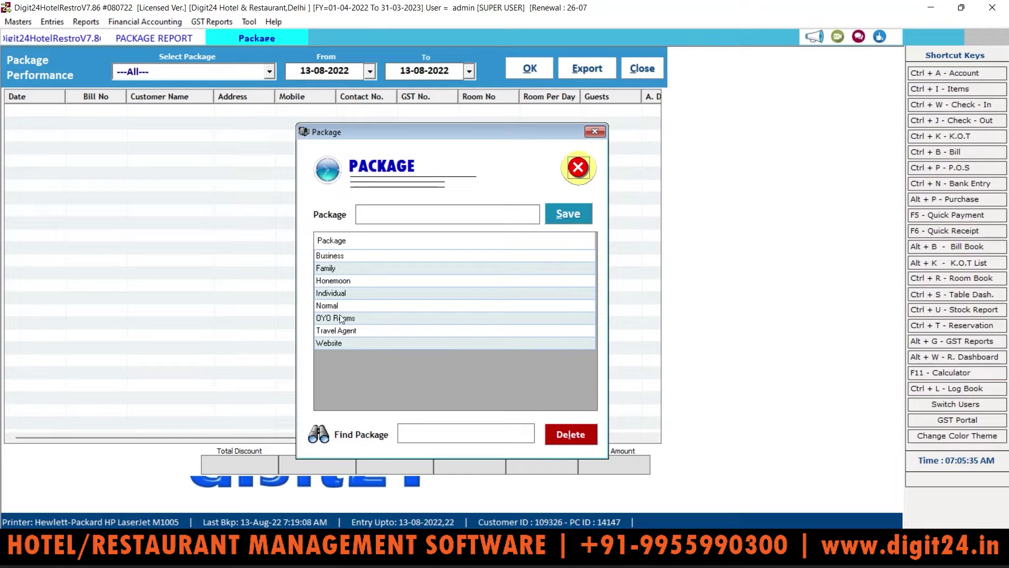
{"action": "left_click", "coordinate": [583, 173]}
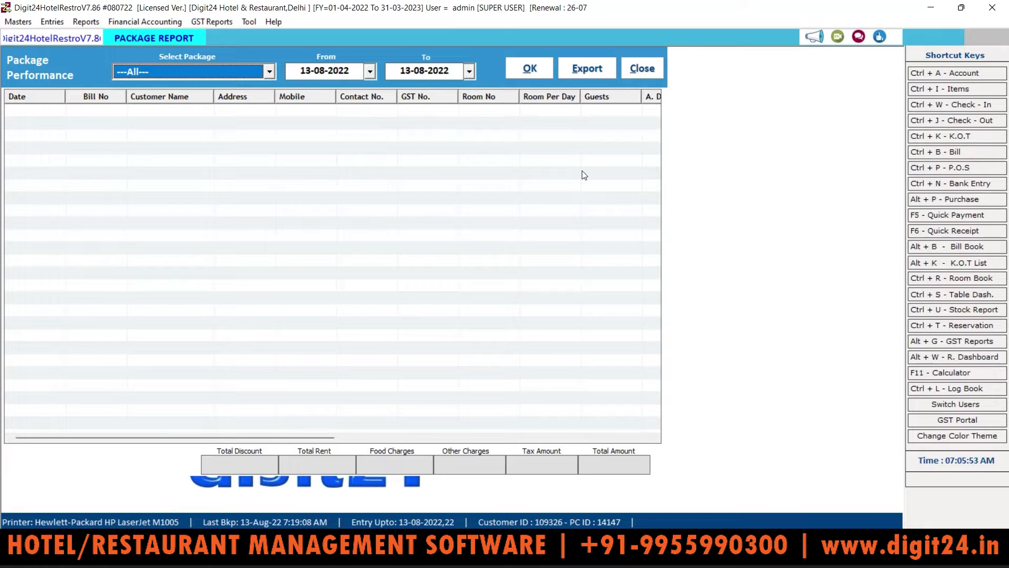
Run the package report for all packages from 01-04-2022 to 13-08-2022
{"action": "left_click", "coordinate": [270, 77]}
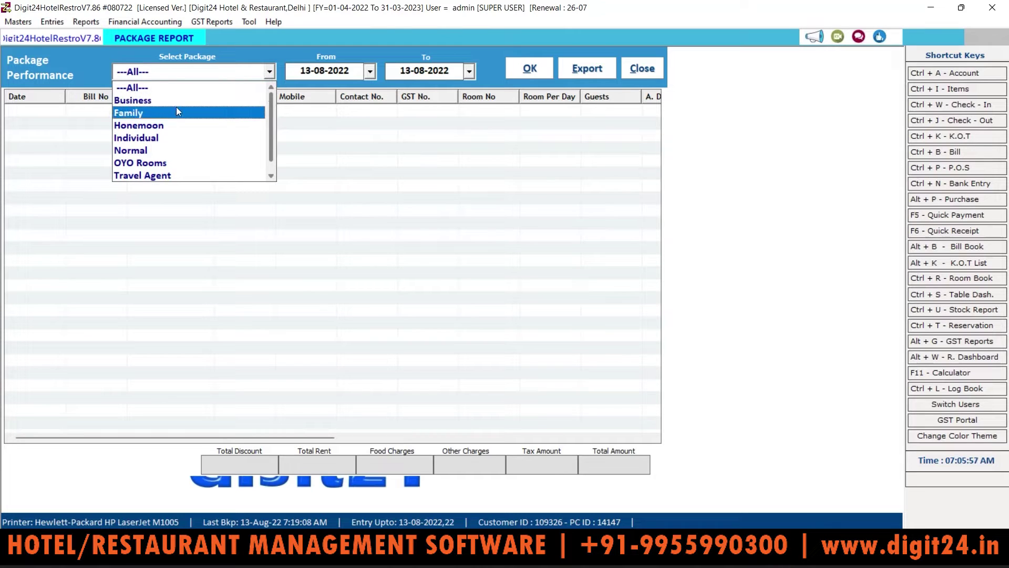
{"action": "left_click", "coordinate": [175, 88]}
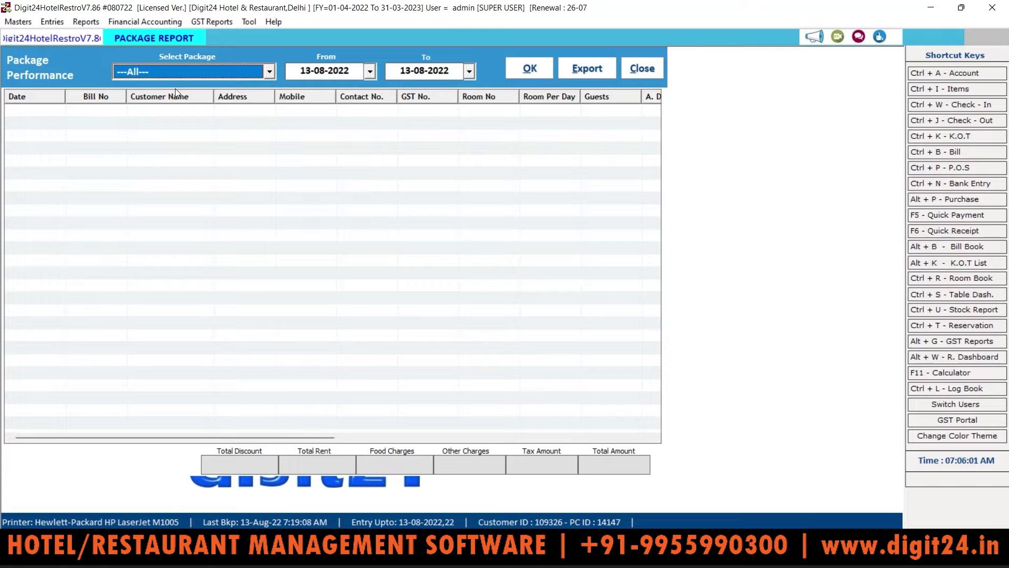
{"action": "left_click", "coordinate": [370, 71]}
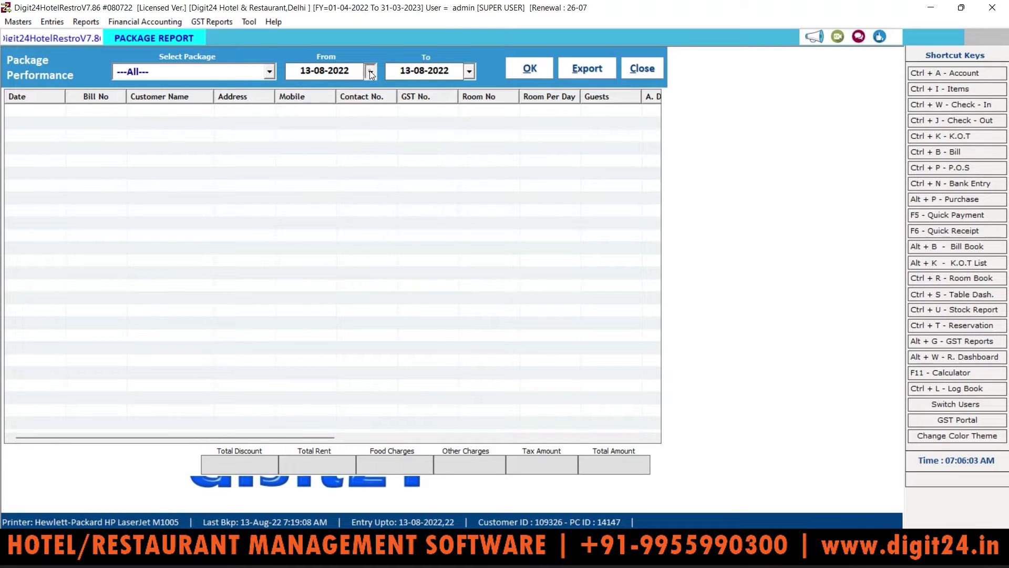
{"action": "left_click", "coordinate": [311, 93]}
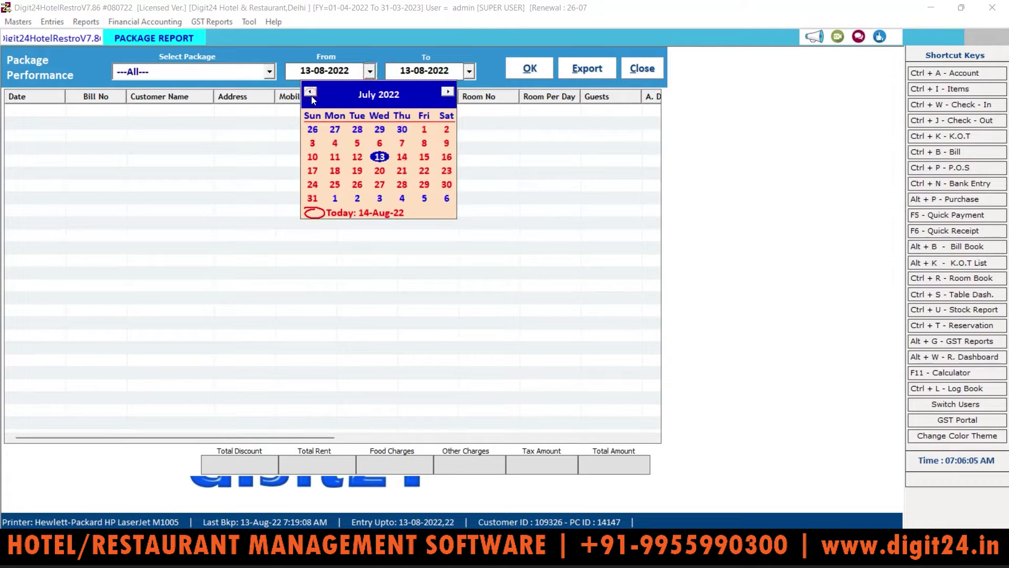
{"action": "left_click", "coordinate": [311, 92]}
{"action": "left_click", "coordinate": [311, 92]}
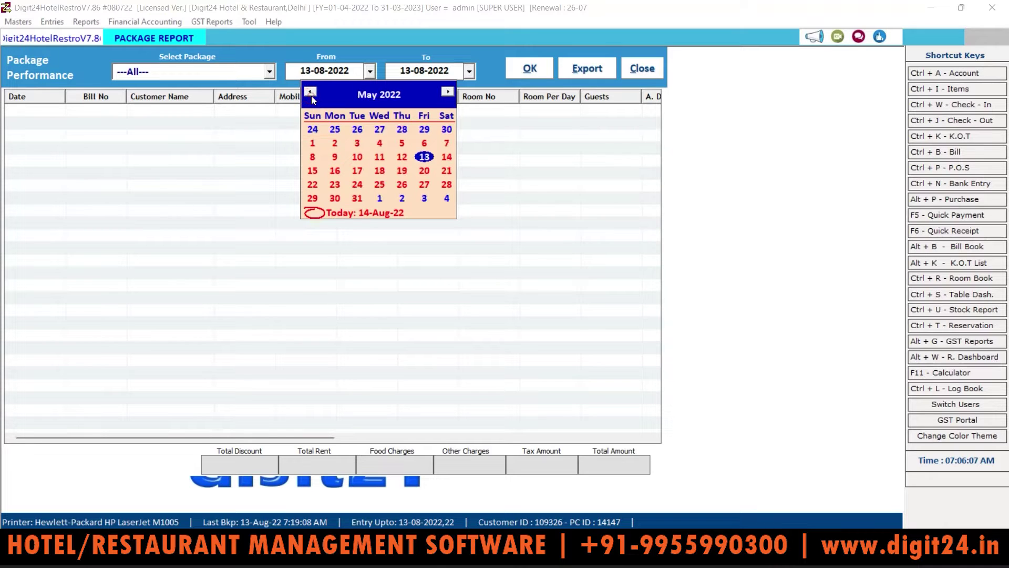
{"action": "left_click", "coordinate": [314, 143]}
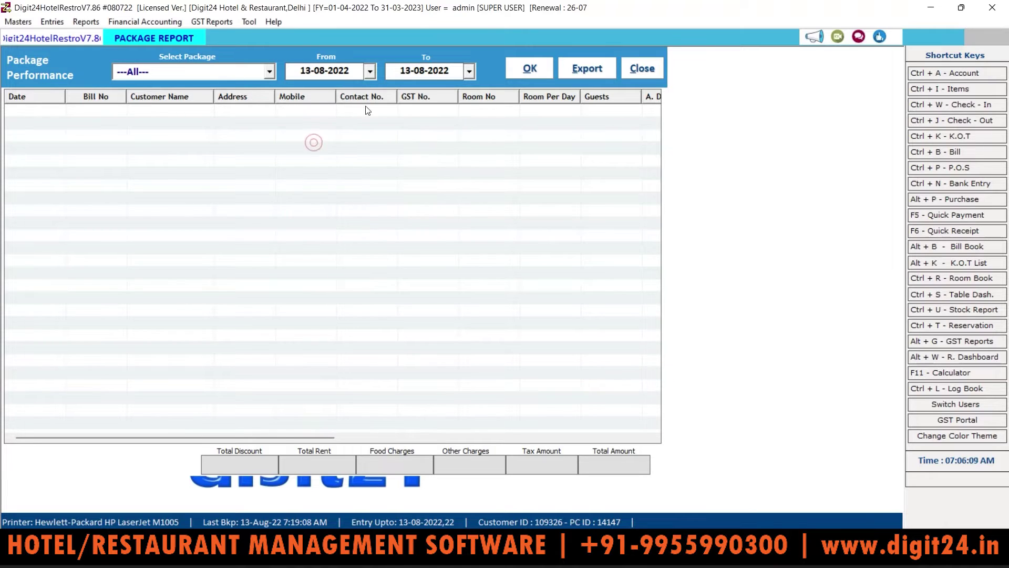
{"action": "left_click", "coordinate": [324, 67]}
{"action": "type", "text": "0104"}
{"action": "left_click", "coordinate": [527, 70]}
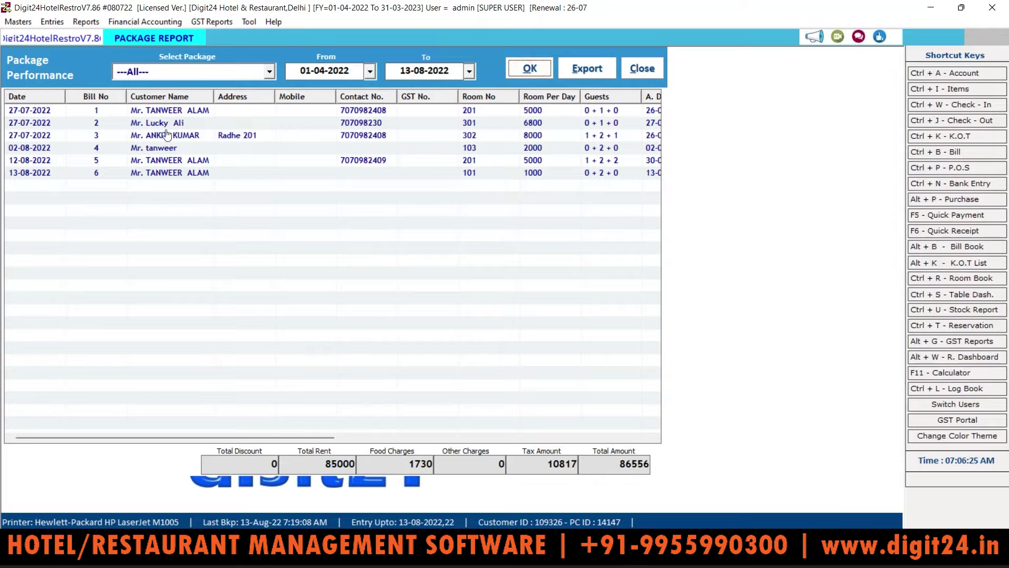
Inspect the 02-08-2022 bill for room 103 and bill 3 for room 302
{"action": "left_click", "coordinate": [161, 151]}
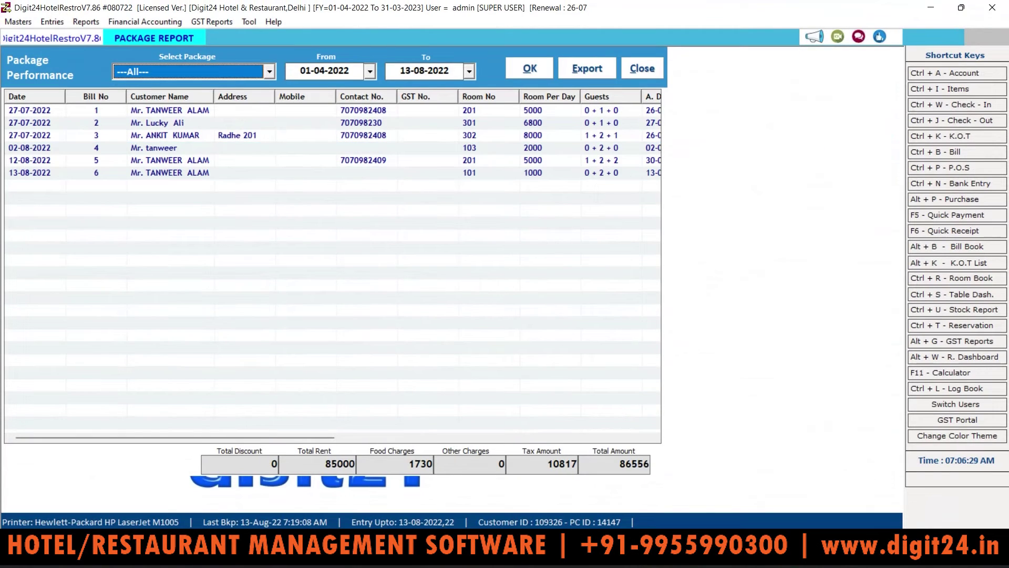
{"action": "left_click", "coordinate": [114, 139]}
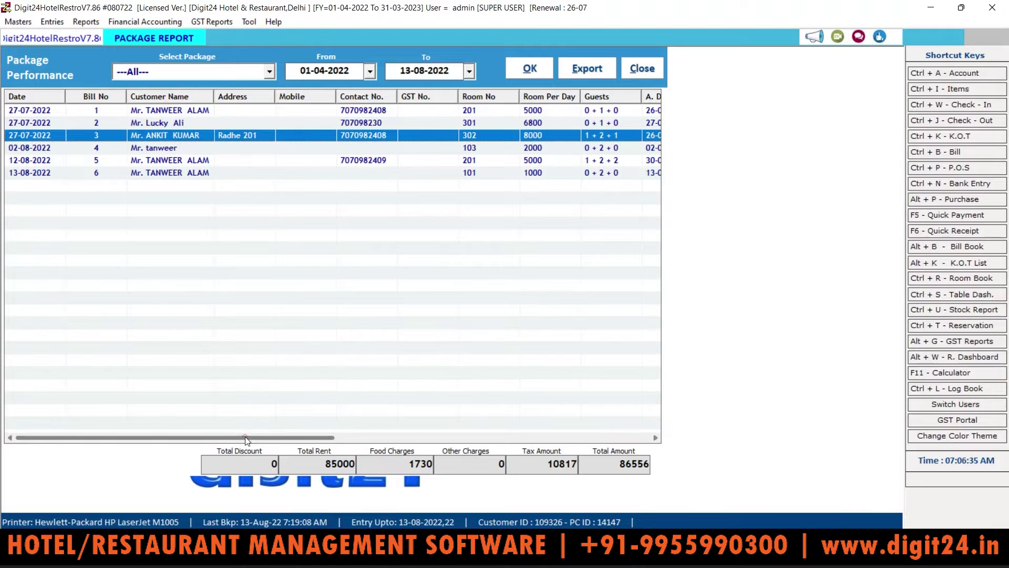
{"action": "left_click_drag", "start_coordinate": [247, 440], "coordinate": [173, 424]}
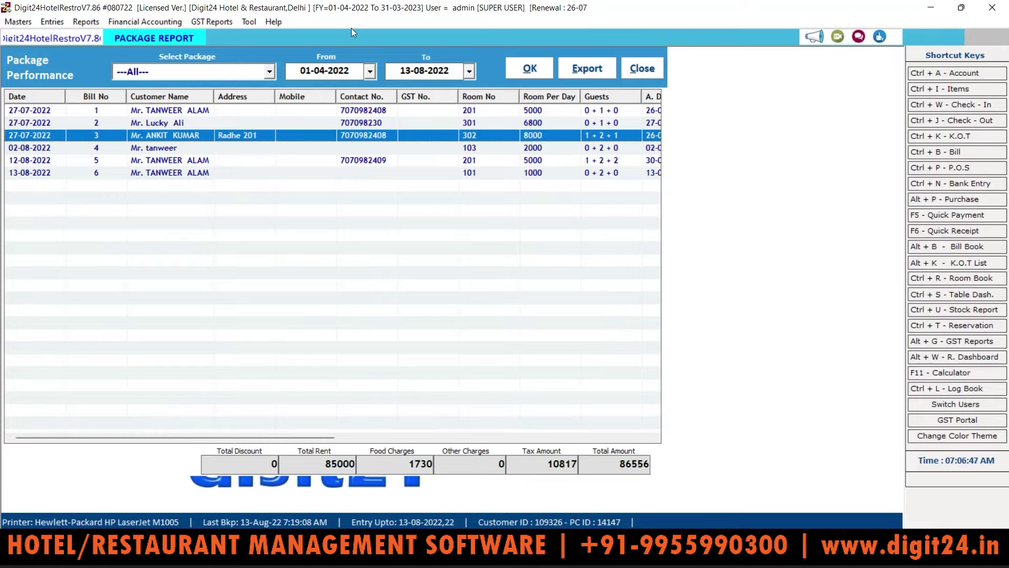
Rerun the report for the Family package, then Business, and close it
{"action": "left_click", "coordinate": [269, 77]}
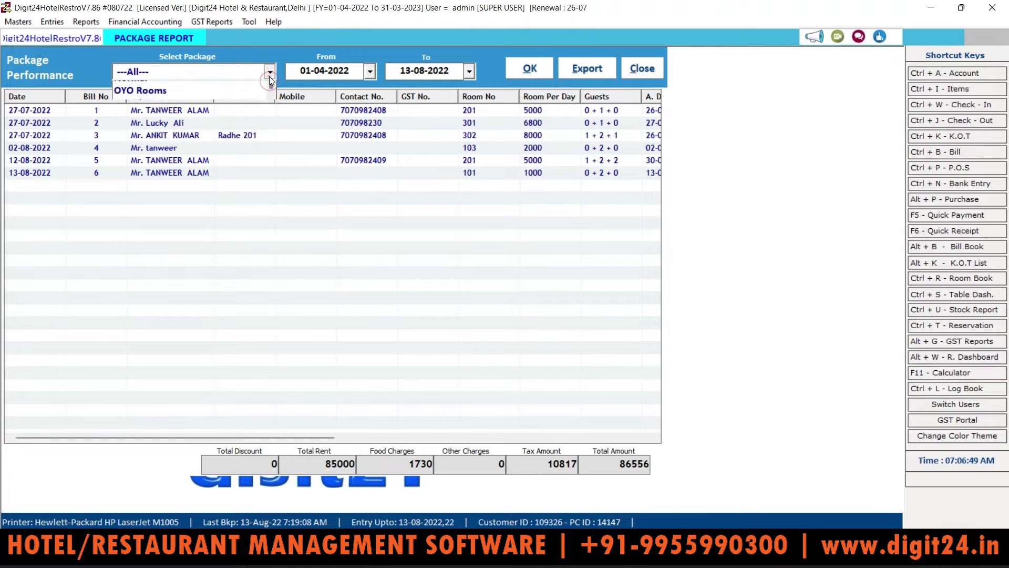
{"action": "left_click", "coordinate": [173, 112]}
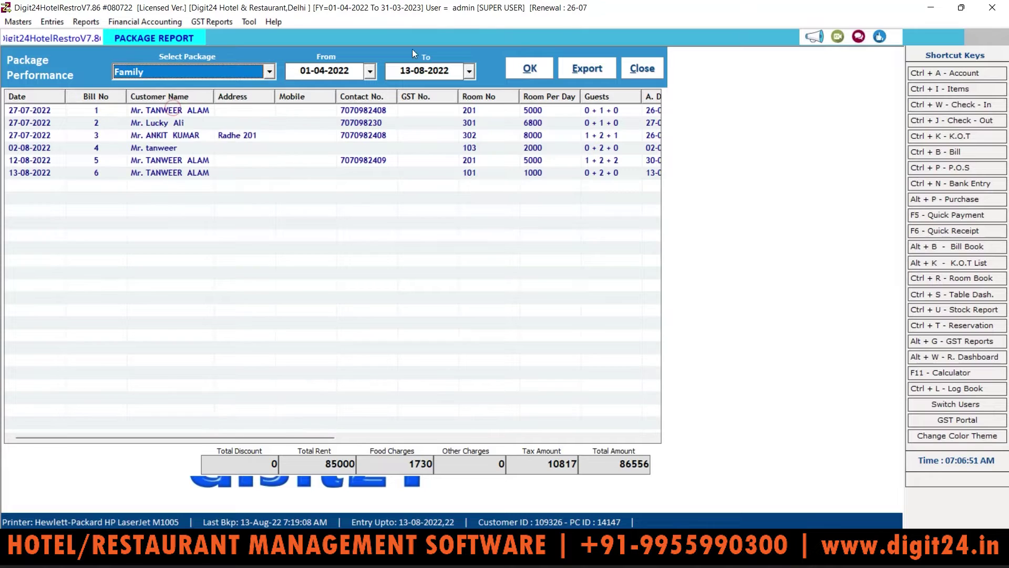
{"action": "left_click", "coordinate": [524, 68]}
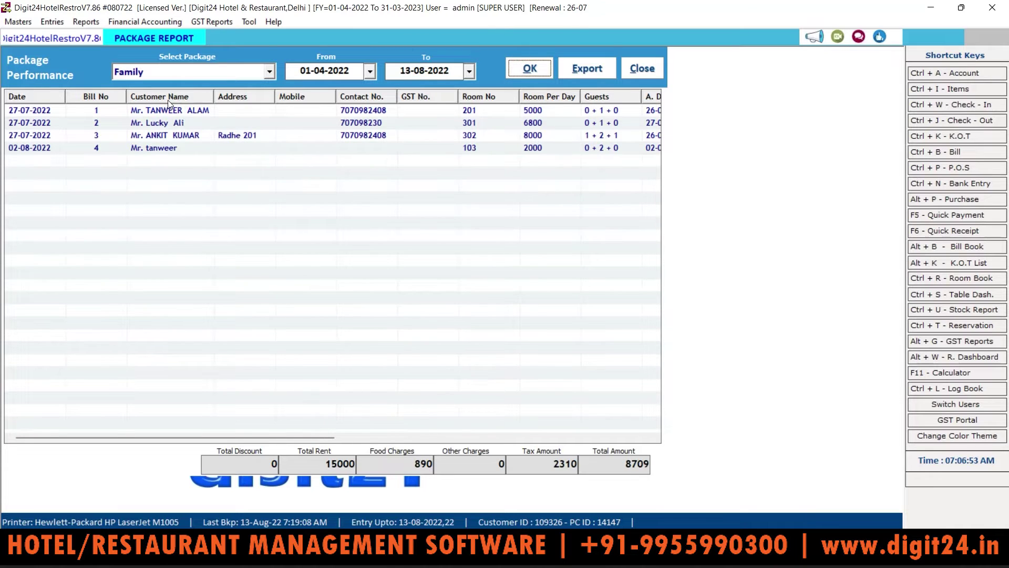
{"action": "left_click", "coordinate": [266, 75]}
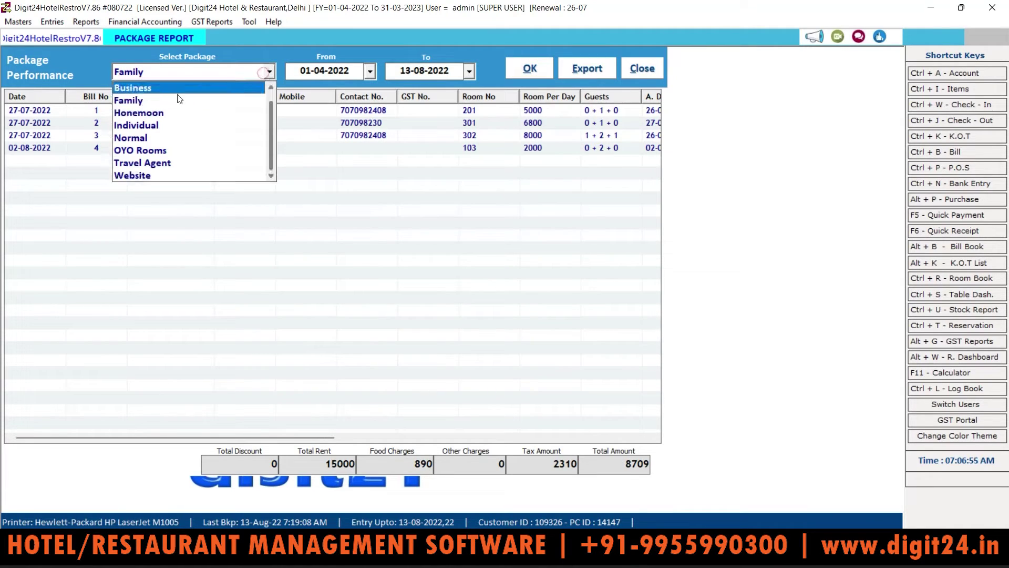
{"action": "left_click", "coordinate": [154, 88]}
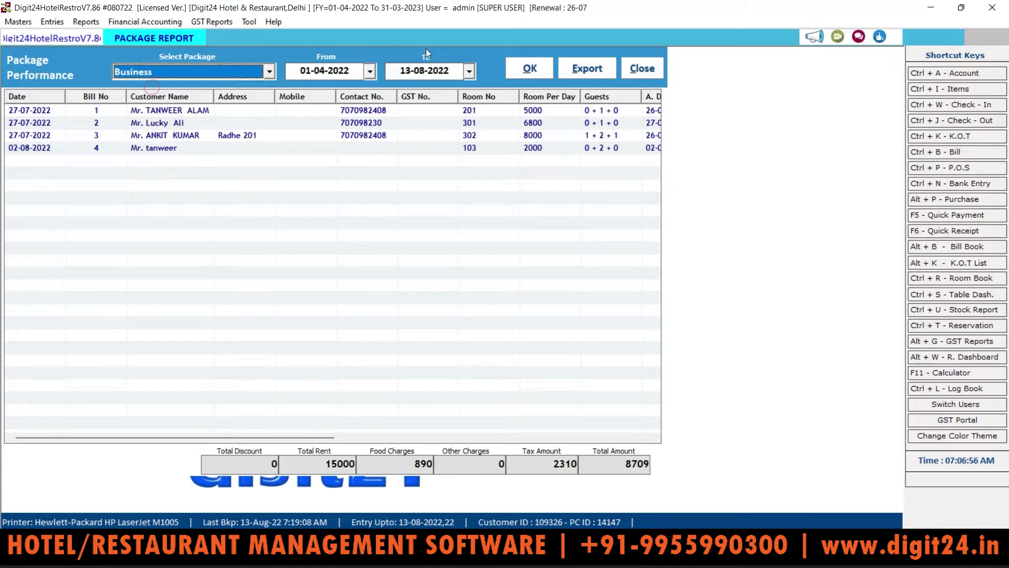
{"action": "left_click", "coordinate": [524, 68]}
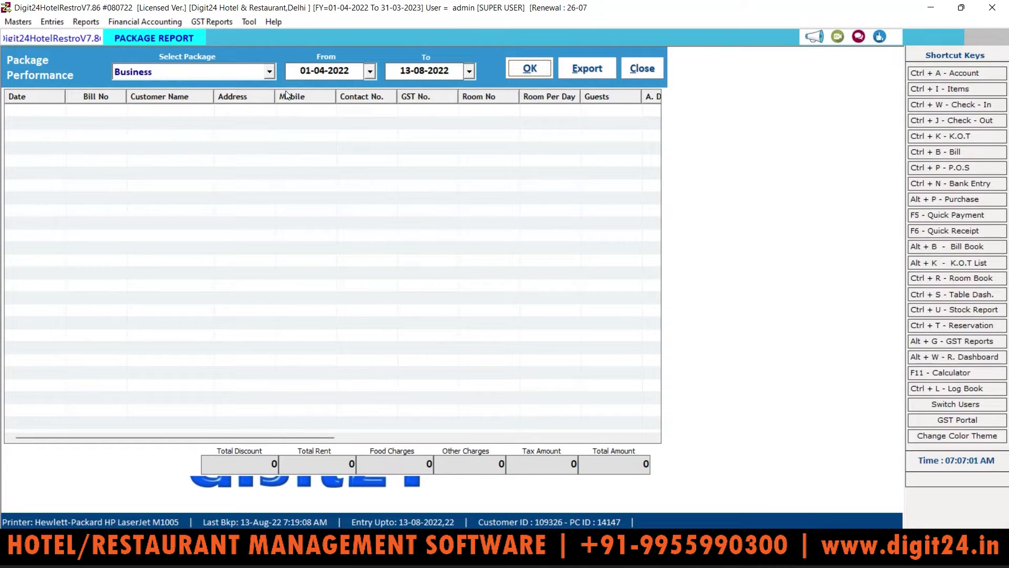
{"action": "left_click", "coordinate": [642, 68]}
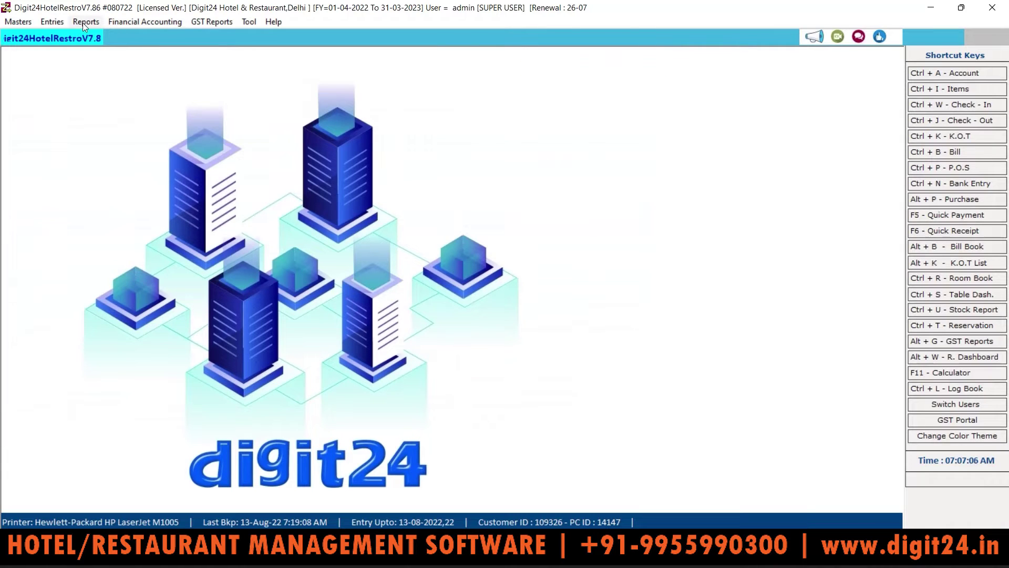
Open the Business Source Report for 13-08-2022 and select Website as the source
{"action": "left_click", "coordinate": [83, 23]}
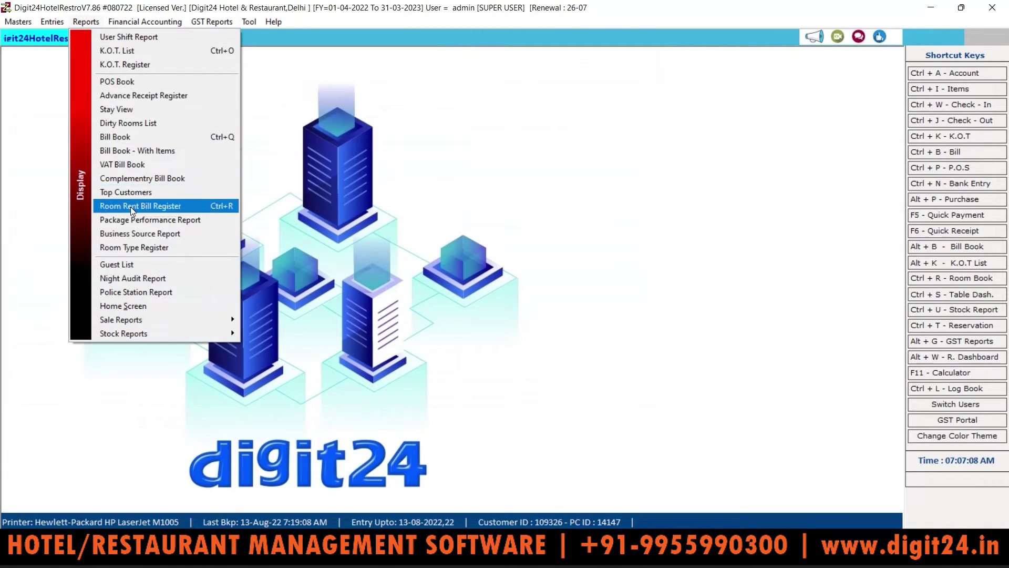
{"action": "left_click", "coordinate": [131, 236]}
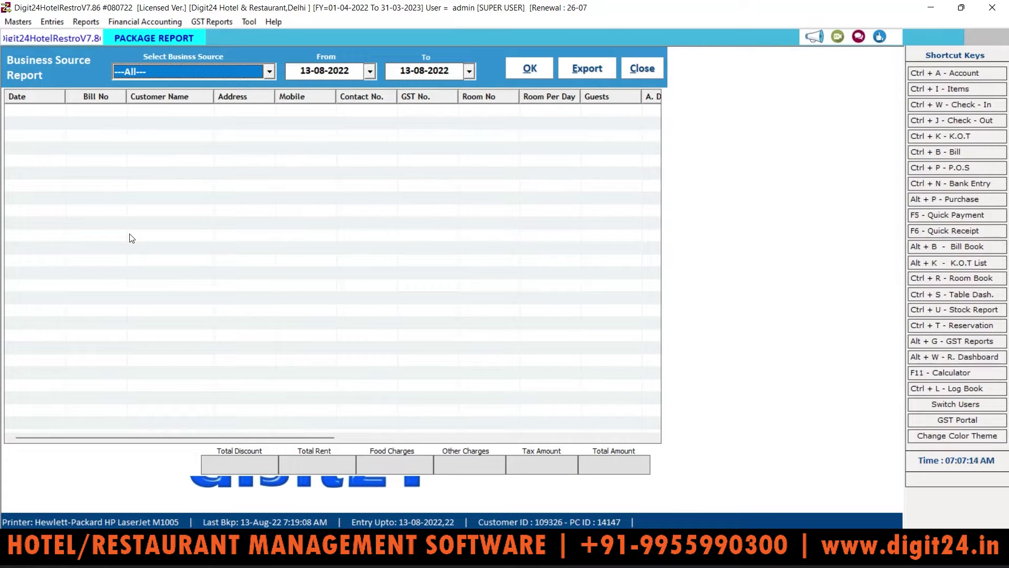
{"action": "left_click", "coordinate": [269, 71]}
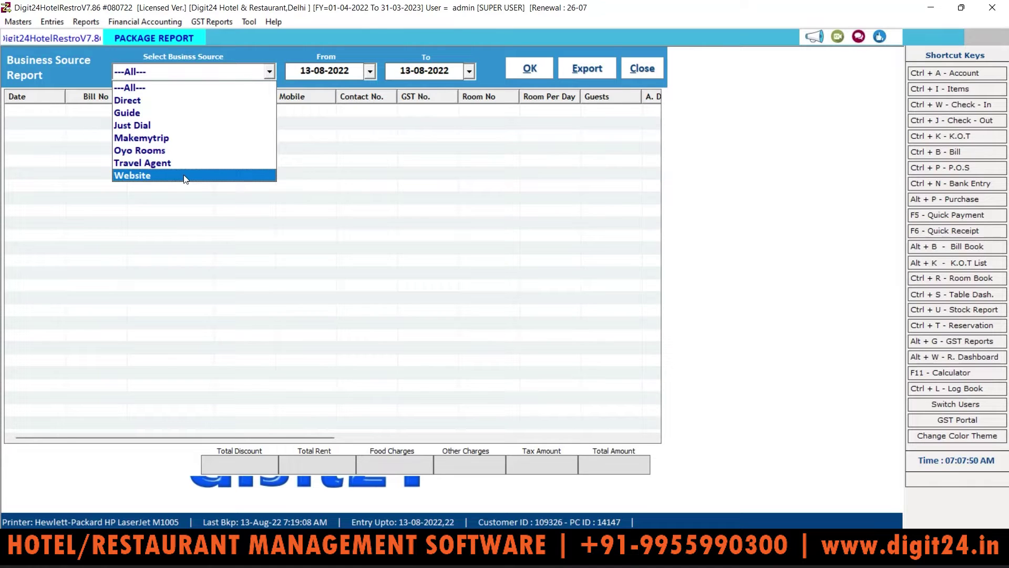
{"action": "left_click", "coordinate": [185, 175]}
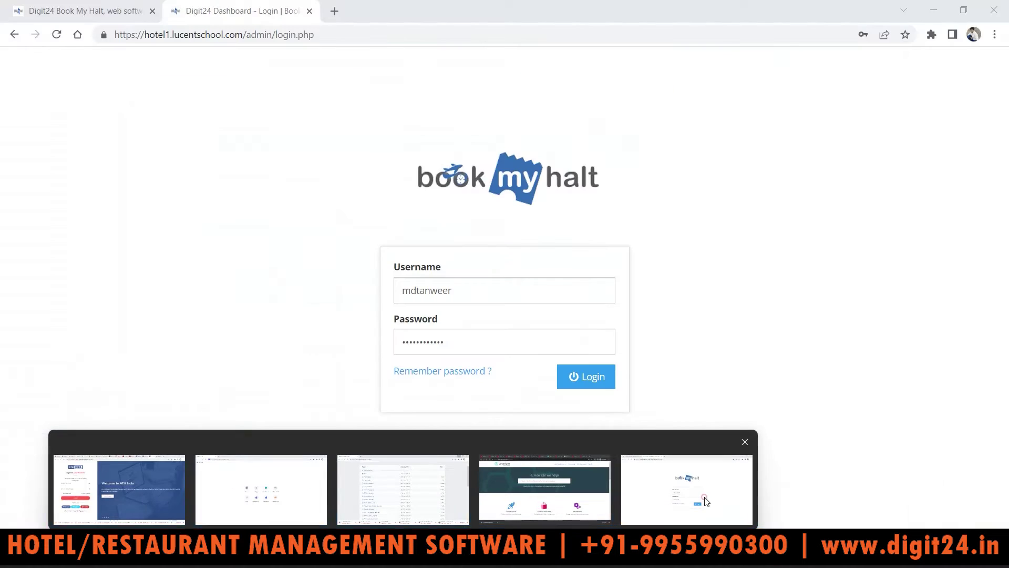
Log in to the Book My Halt admin dashboard, expand Modules, then switch to the public home page
{"action": "left_click", "coordinate": [706, 501]}
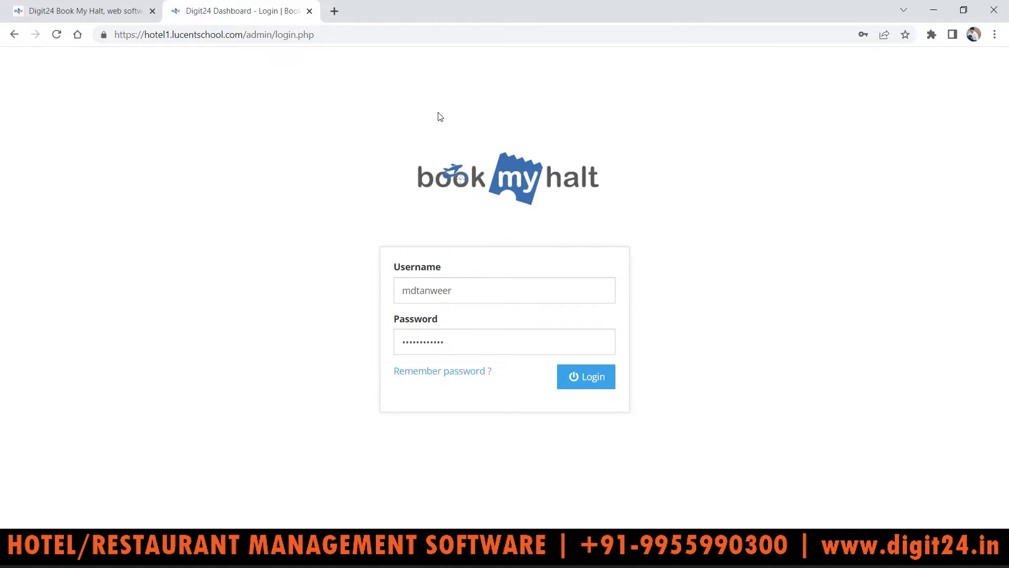
{"action": "left_click", "coordinate": [586, 379]}
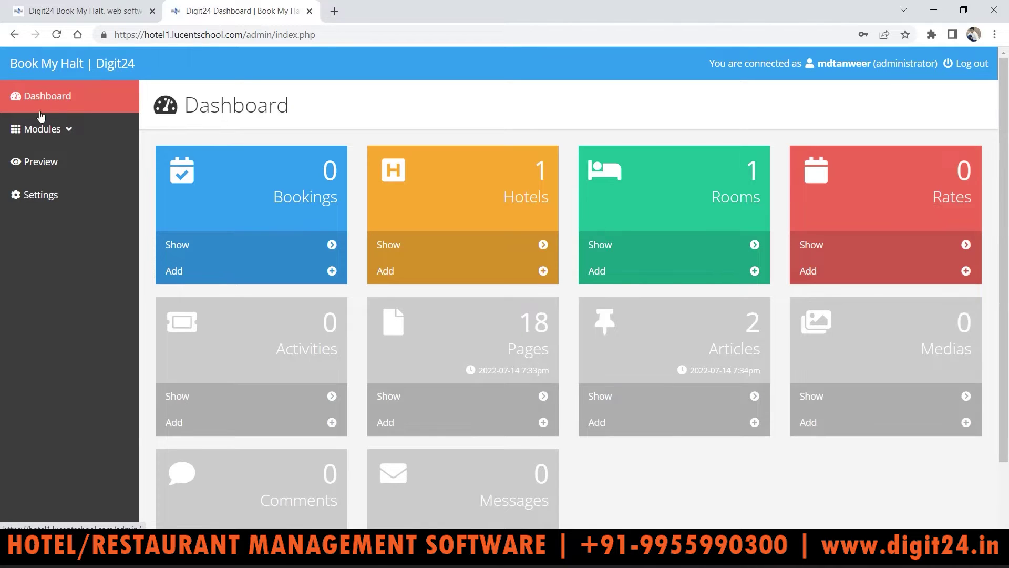
{"action": "left_click", "coordinate": [62, 130]}
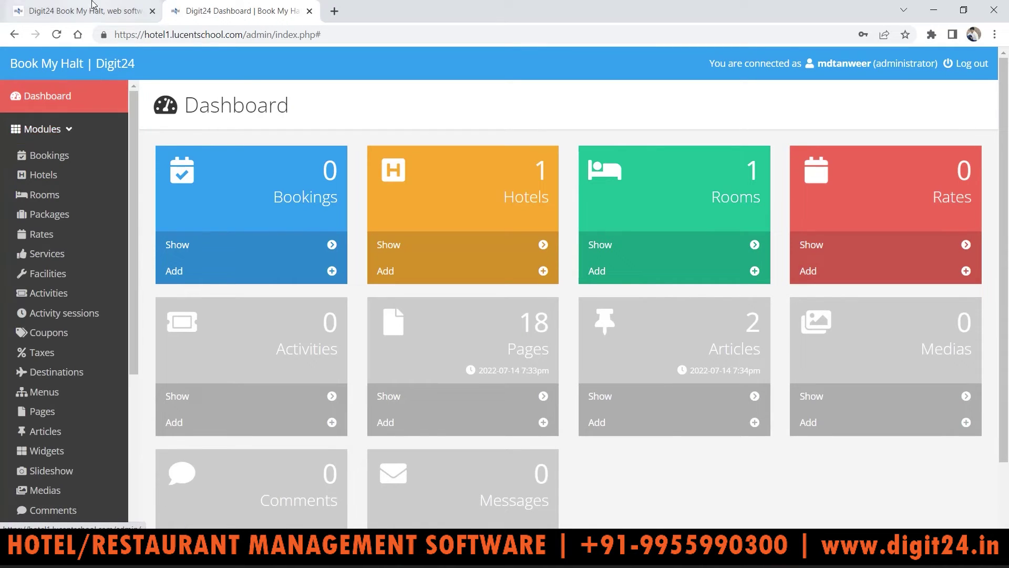
{"action": "left_click", "coordinate": [92, 7]}
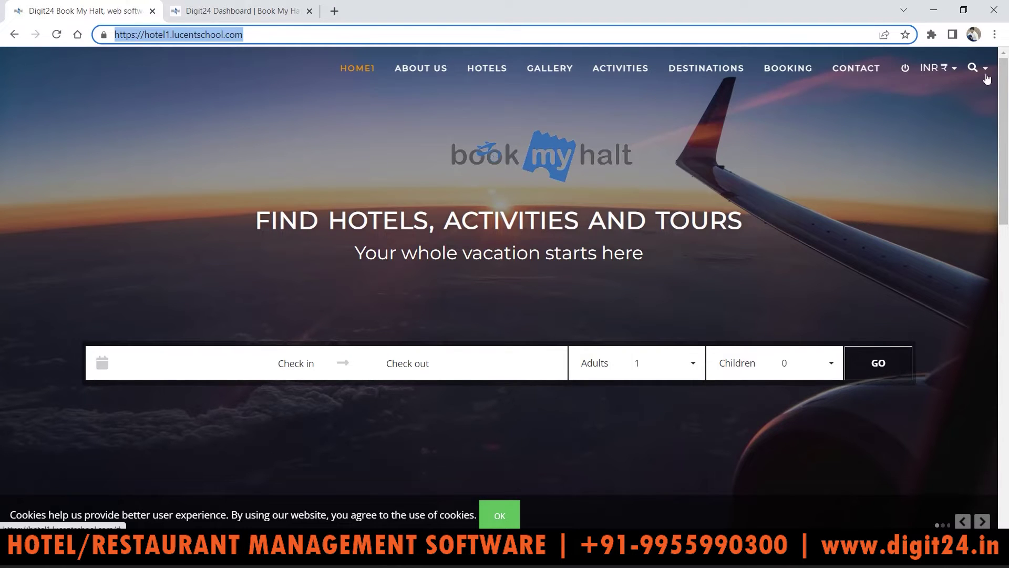
Scroll through the Book My Halt home page and open the check-in date picker
{"action": "left_click_drag", "start_coordinate": [1004, 80], "coordinate": [1007, 321]}
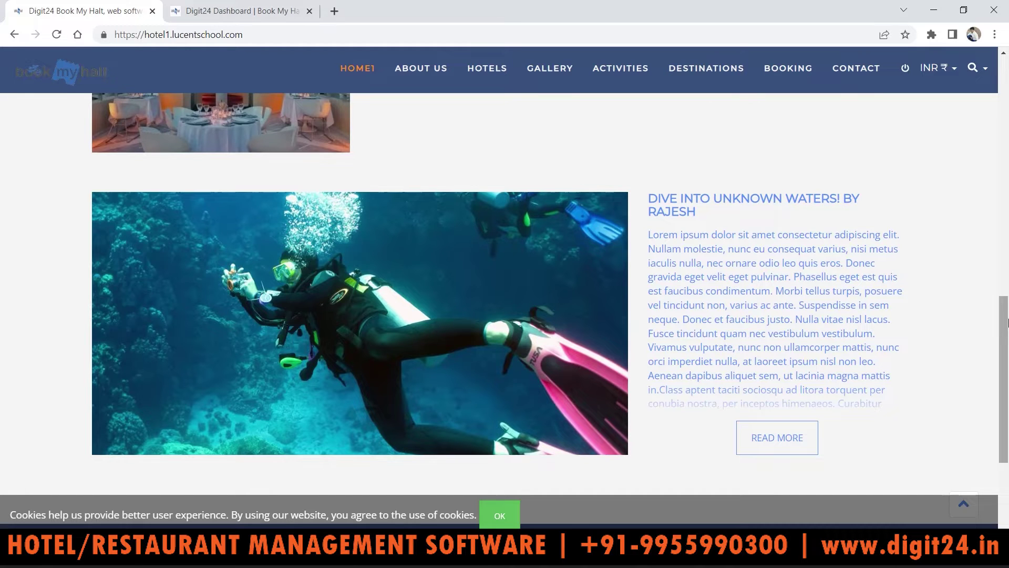
{"action": "left_click_drag", "start_coordinate": [1007, 322], "coordinate": [1007, 66]}
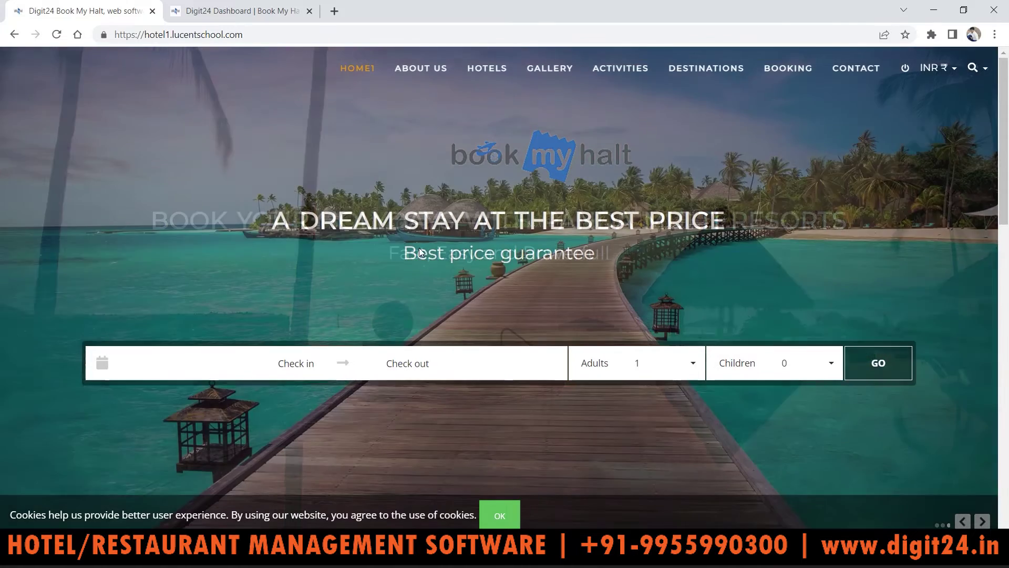
{"action": "left_click", "coordinate": [303, 363]}
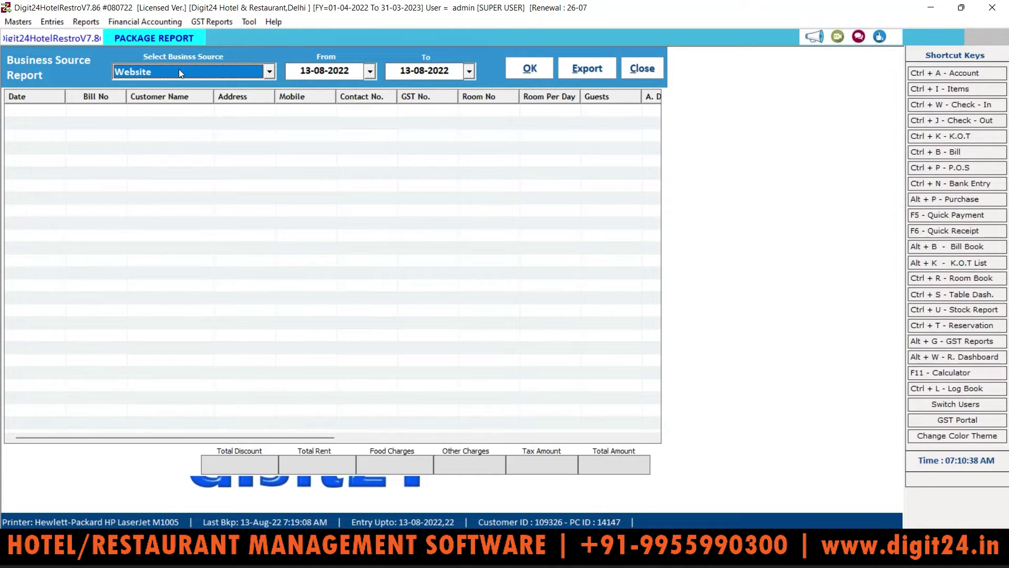
Run the Business Source Report with ---All--- business sources selected
{"action": "left_click", "coordinate": [226, 65]}
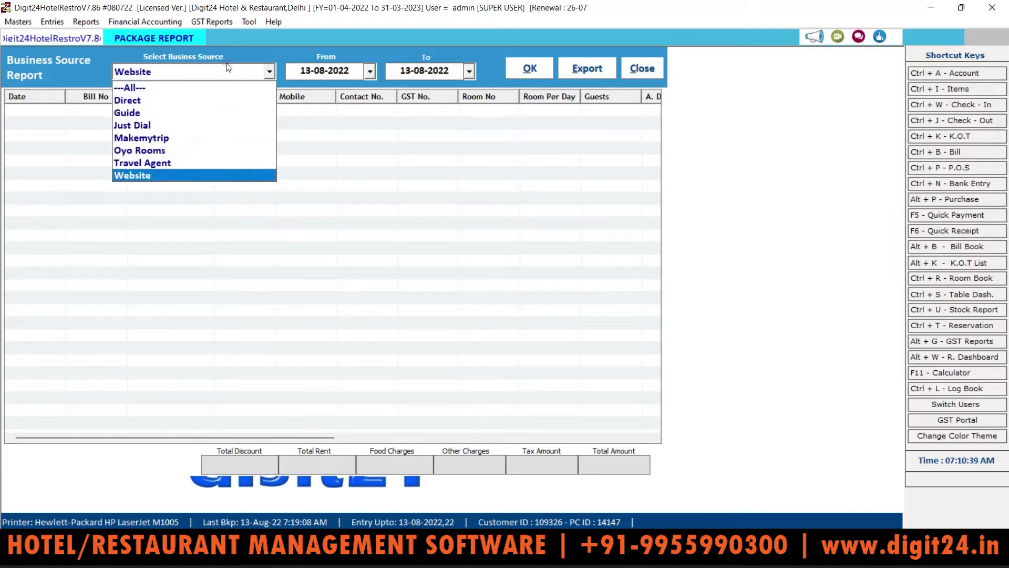
{"action": "left_click", "coordinate": [158, 87]}
{"action": "left_click", "coordinate": [526, 69]}
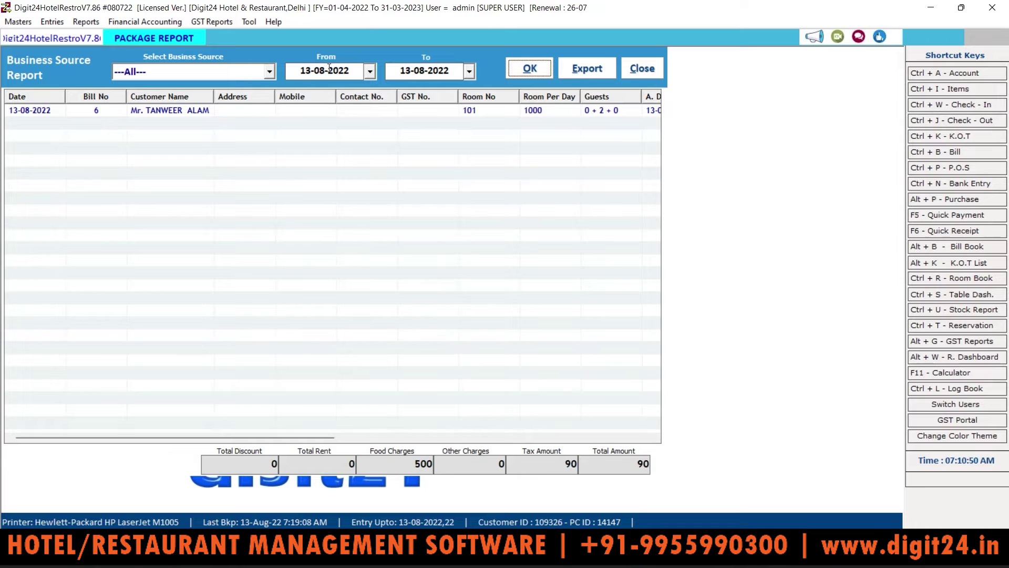
Move the report's start date back to 01-04-2022 and review the bookings listed
{"action": "left_click", "coordinate": [370, 70]}
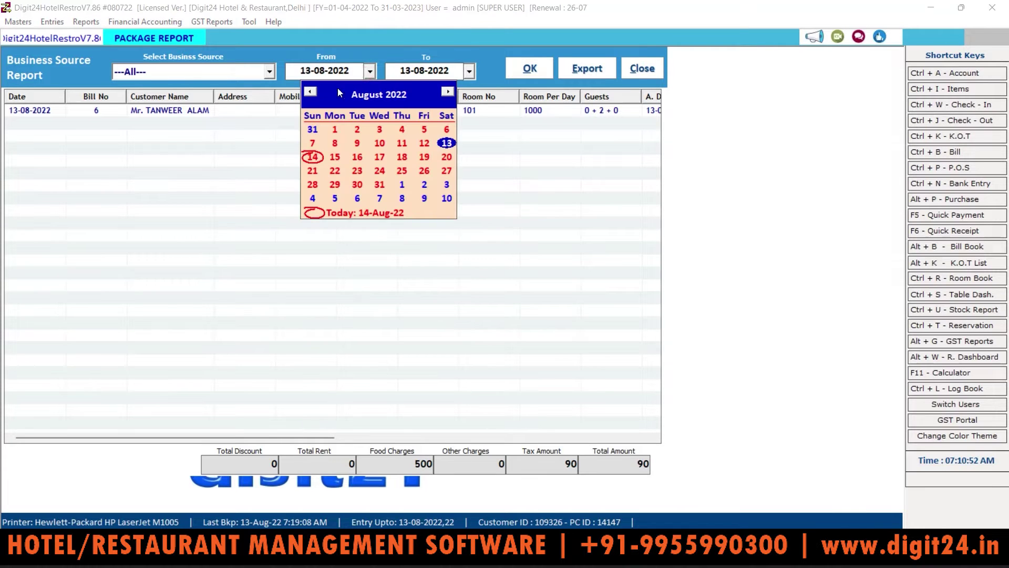
{"action": "double_click", "coordinate": [313, 93]}
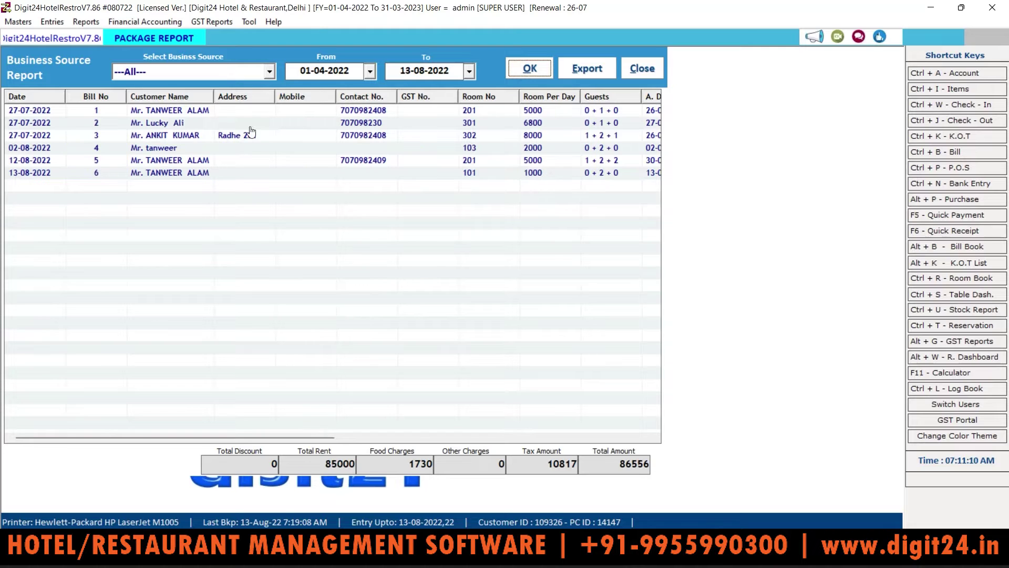
{"action": "left_click", "coordinate": [188, 150]}
{"action": "left_click", "coordinate": [160, 172]}
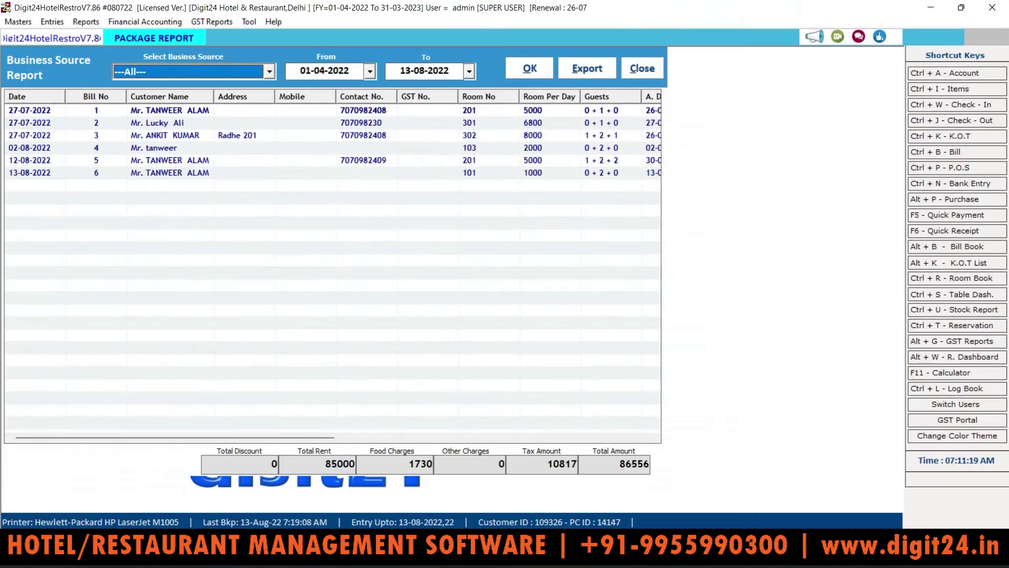
{"action": "left_click", "coordinate": [170, 111]}
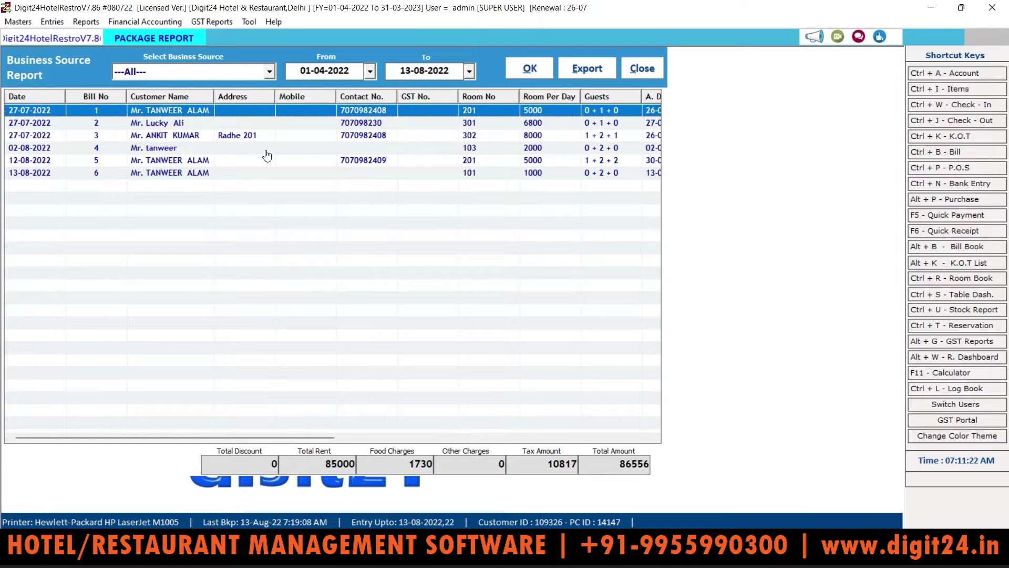
{"action": "left_click", "coordinate": [127, 139]}
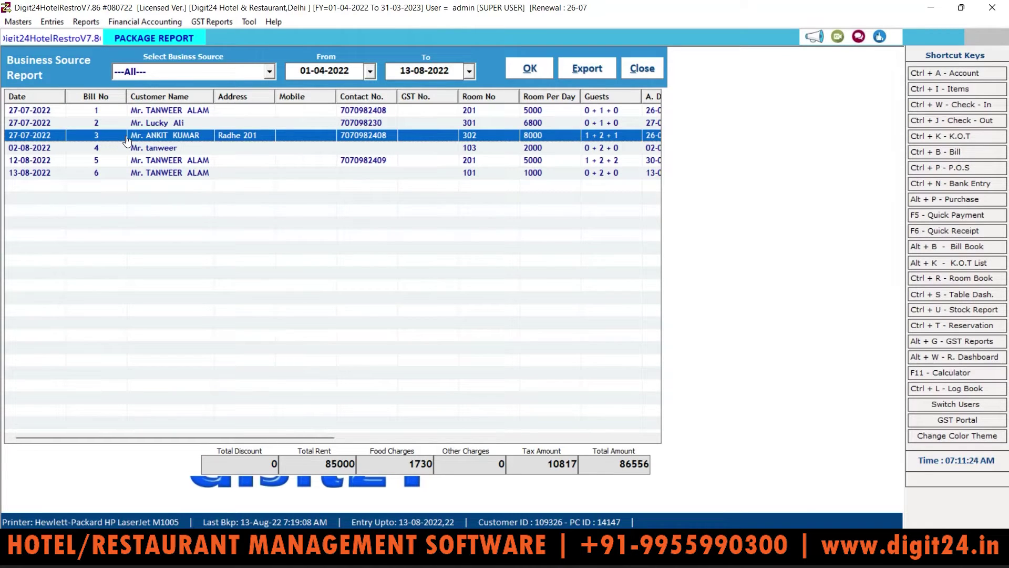
Filter the report to the Direct business source, listing six bookings totalling 86556
{"action": "left_click", "coordinate": [171, 78]}
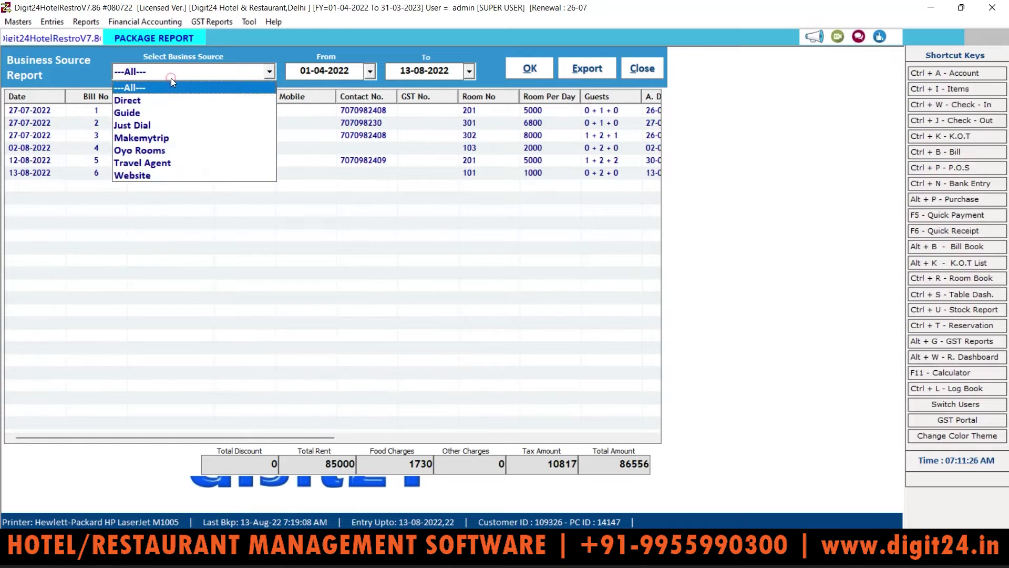
{"action": "left_click", "coordinate": [150, 97]}
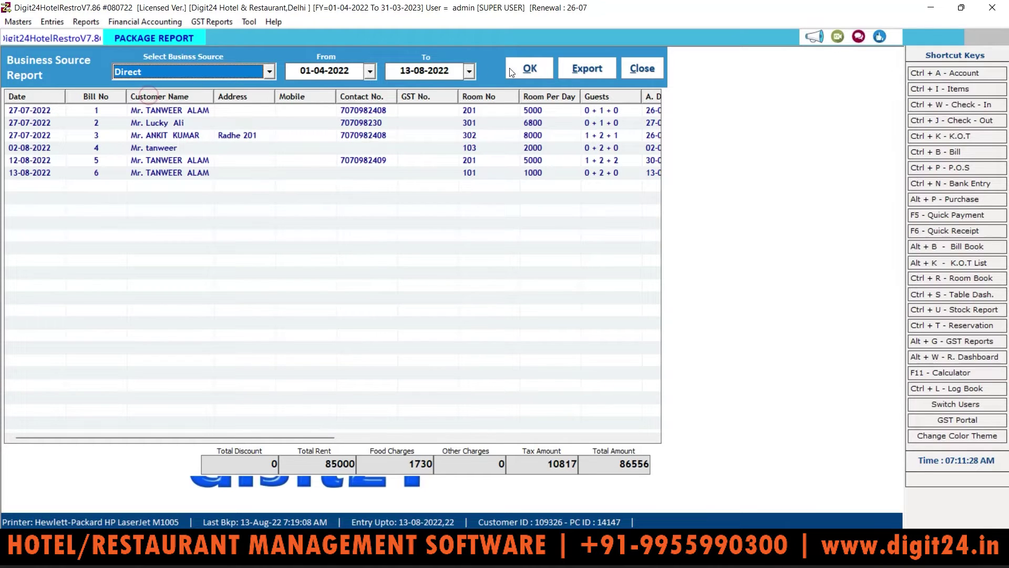
{"action": "left_click", "coordinate": [531, 73]}
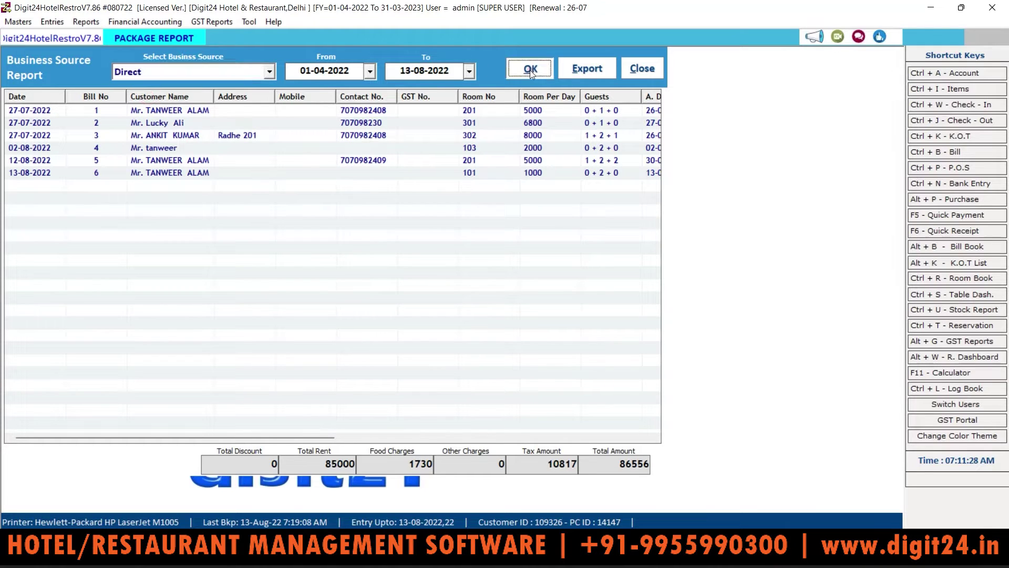
{"action": "left_click", "coordinate": [181, 72]}
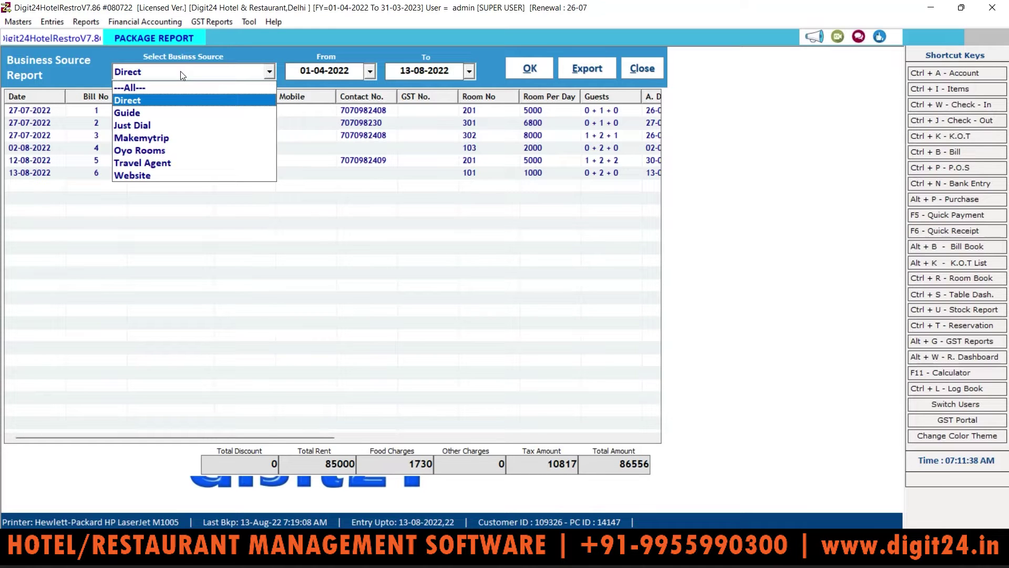
{"action": "left_click", "coordinate": [86, 21]}
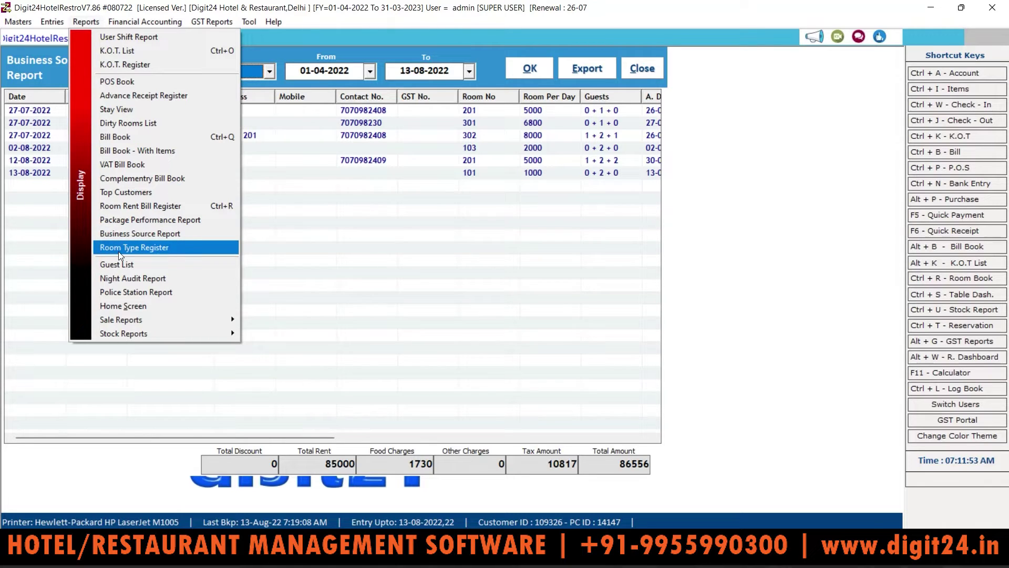
Generate the Room Type Register for 13-08-2022 and page the start-date calendar back three months
{"action": "left_click", "coordinate": [141, 253]}
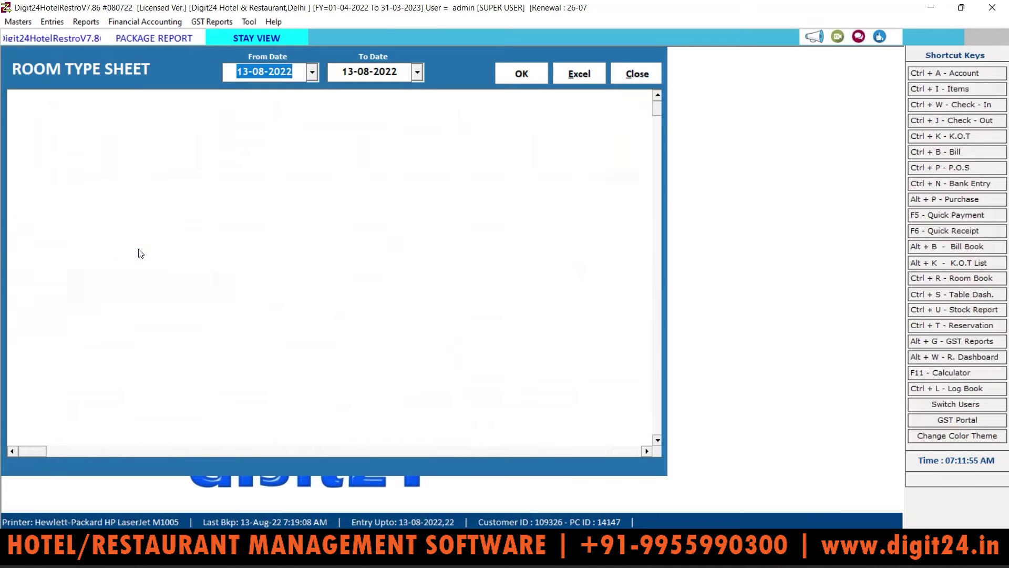
{"action": "left_click", "coordinate": [505, 75]}
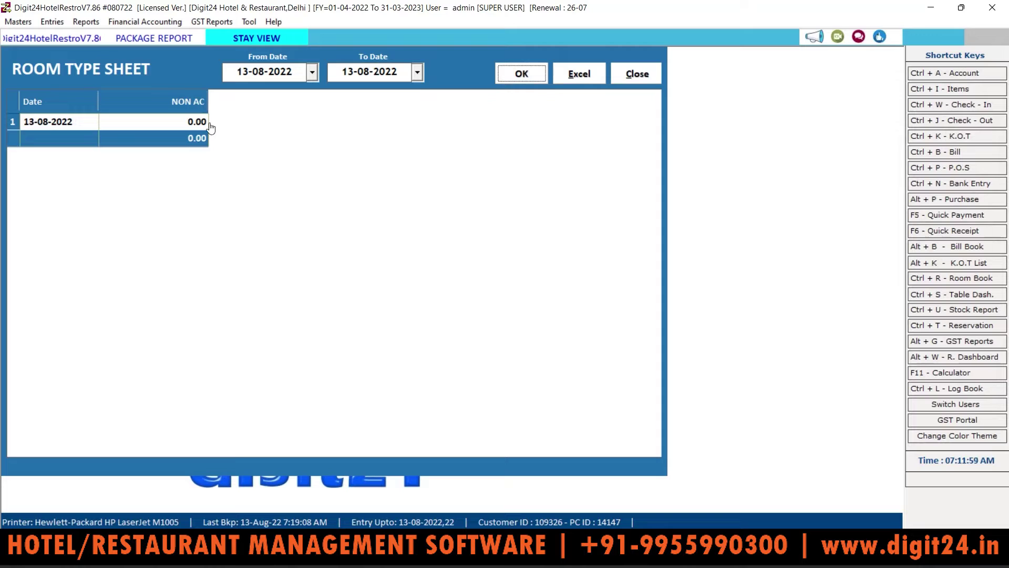
{"action": "left_click", "coordinate": [312, 72]}
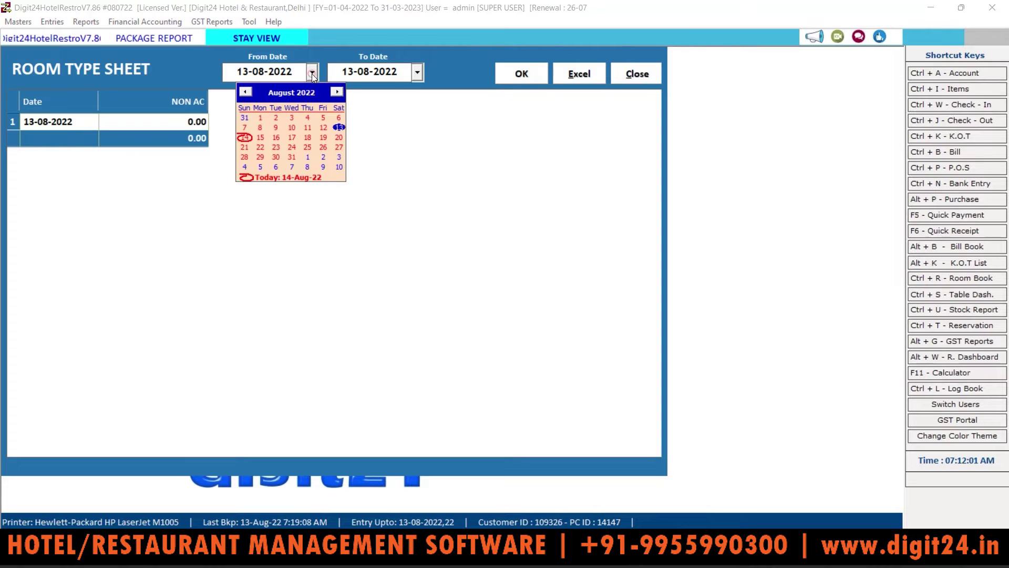
{"action": "left_click", "coordinate": [252, 93]}
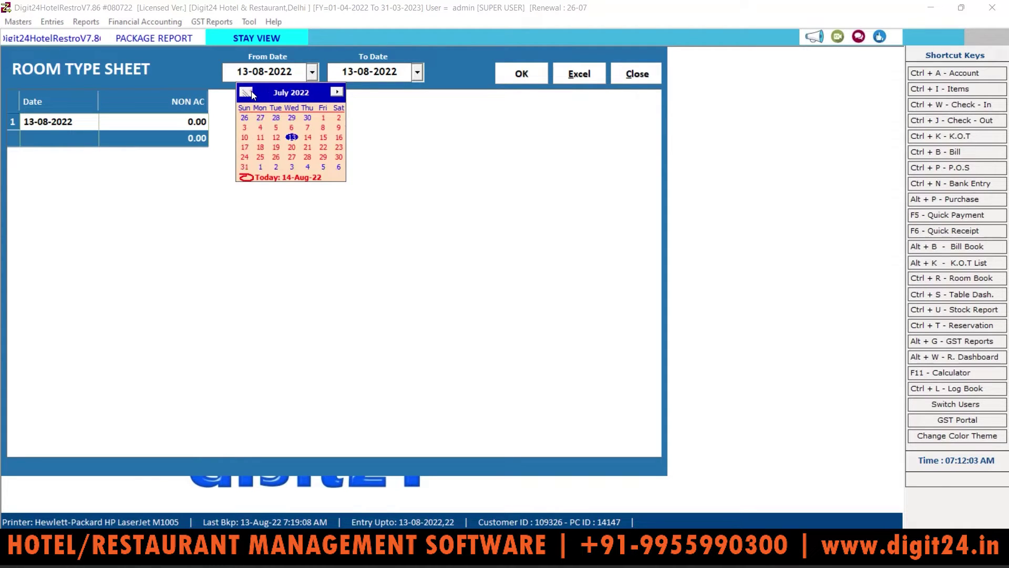
{"action": "left_click", "coordinate": [251, 92]}
{"action": "left_click", "coordinate": [252, 92]}
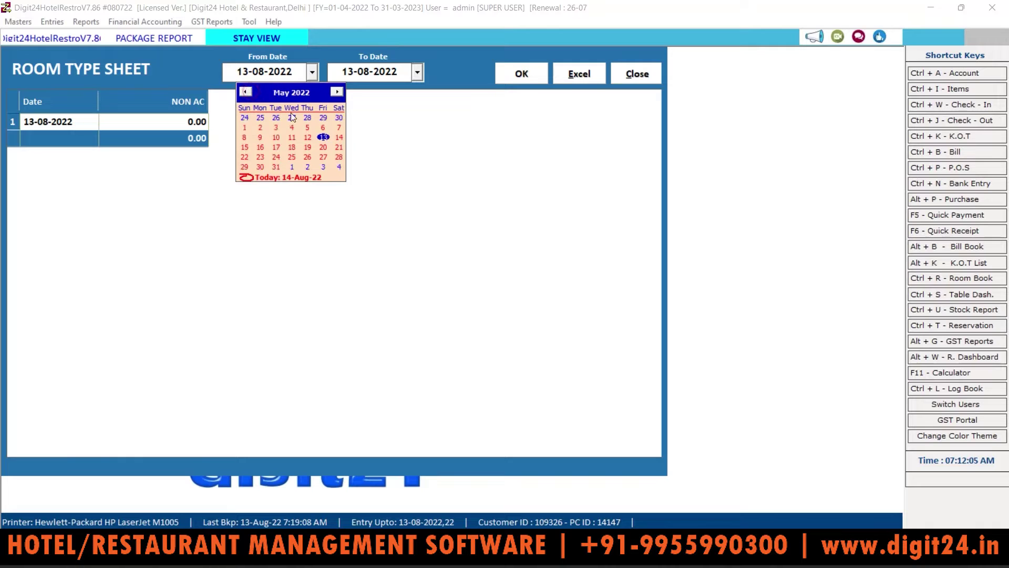
{"action": "left_click", "coordinate": [259, 127]}
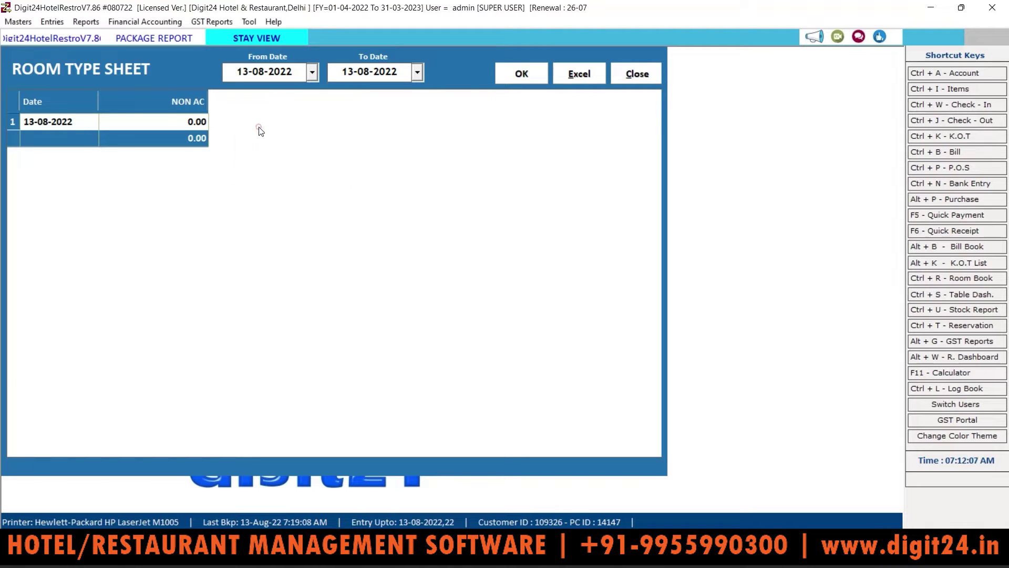
Retype the start date as 01-04-2022 and regenerate: Deluxe 84000, Fulyy AC 2240, Super Deluxe 9440
{"action": "left_click", "coordinate": [249, 64]}
{"action": "type", "text": "0104"}
{"action": "left_click", "coordinate": [512, 72]}
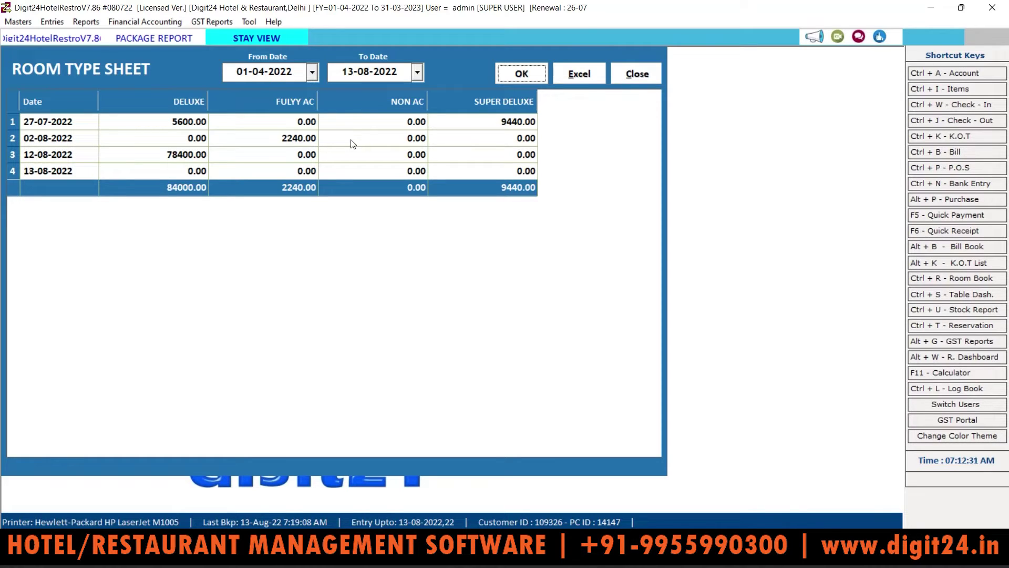
{"action": "left_click", "coordinate": [29, 23]}
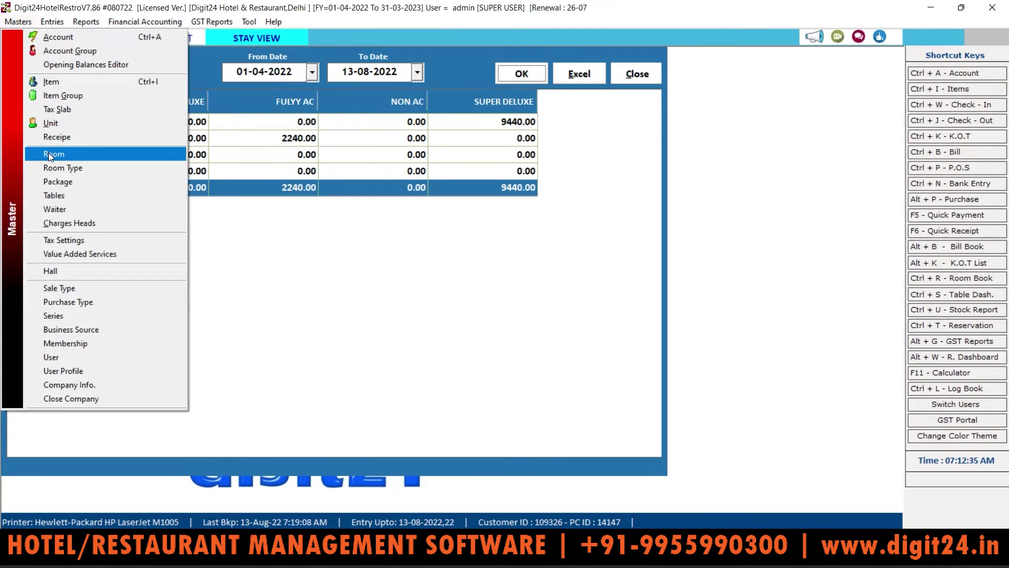
{"action": "left_click", "coordinate": [48, 154]}
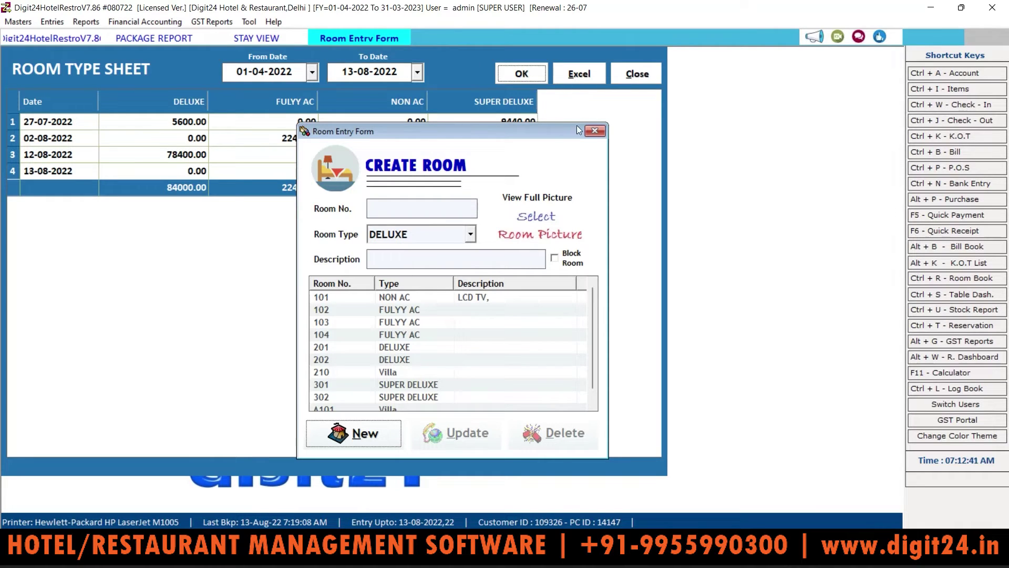
{"action": "left_click", "coordinate": [595, 132]}
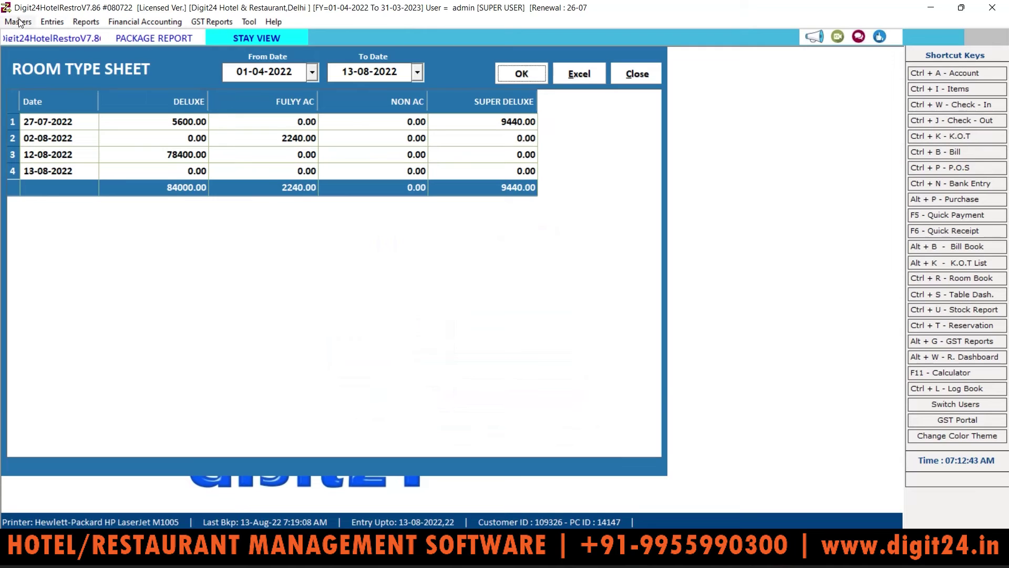
{"action": "left_click", "coordinate": [18, 21]}
{"action": "left_click", "coordinate": [55, 167]}
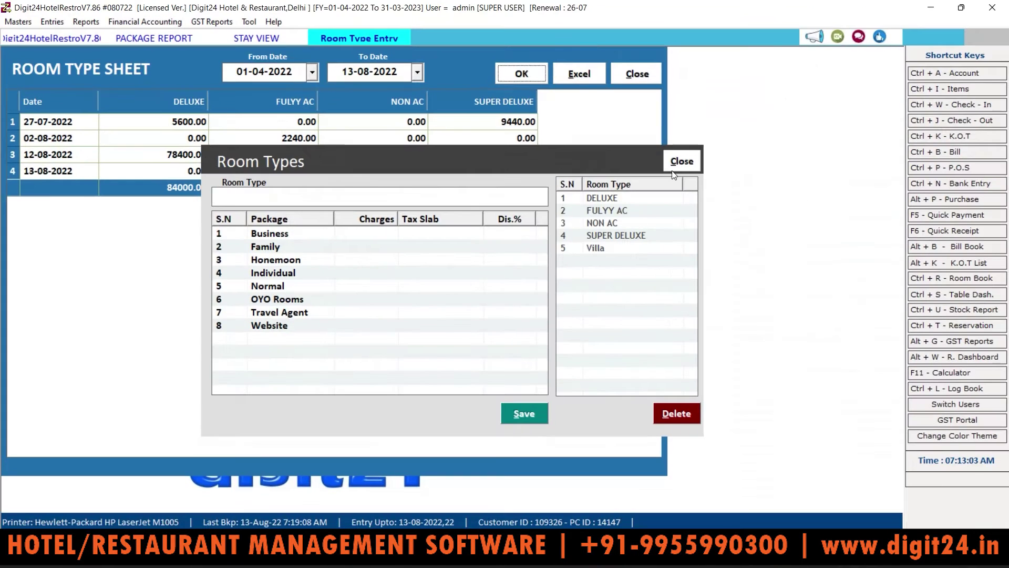
{"action": "left_click", "coordinate": [688, 167]}
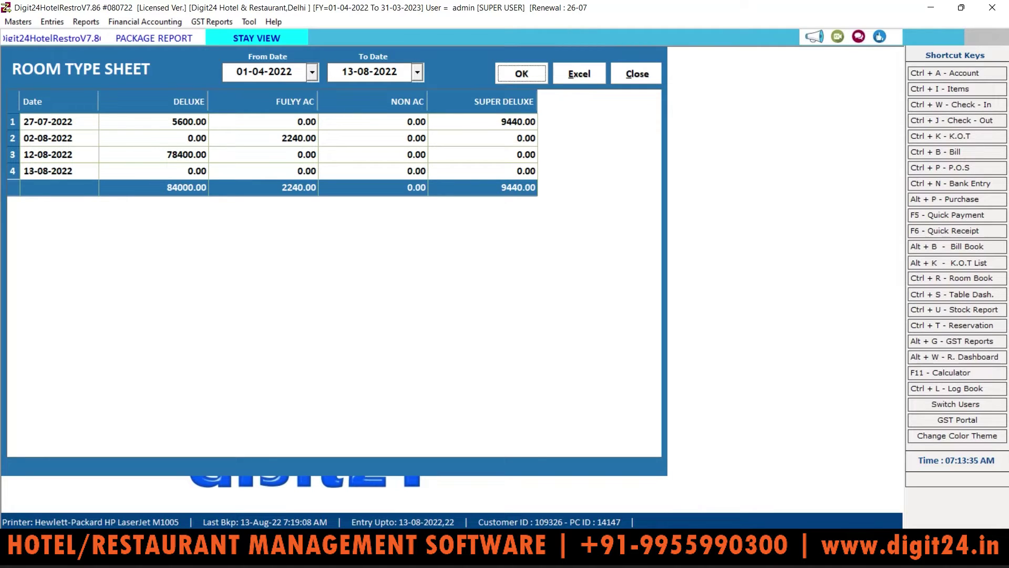
Close the Room Type Sheet and Business Source Report, then open the Guest List report
{"action": "left_click", "coordinate": [638, 74]}
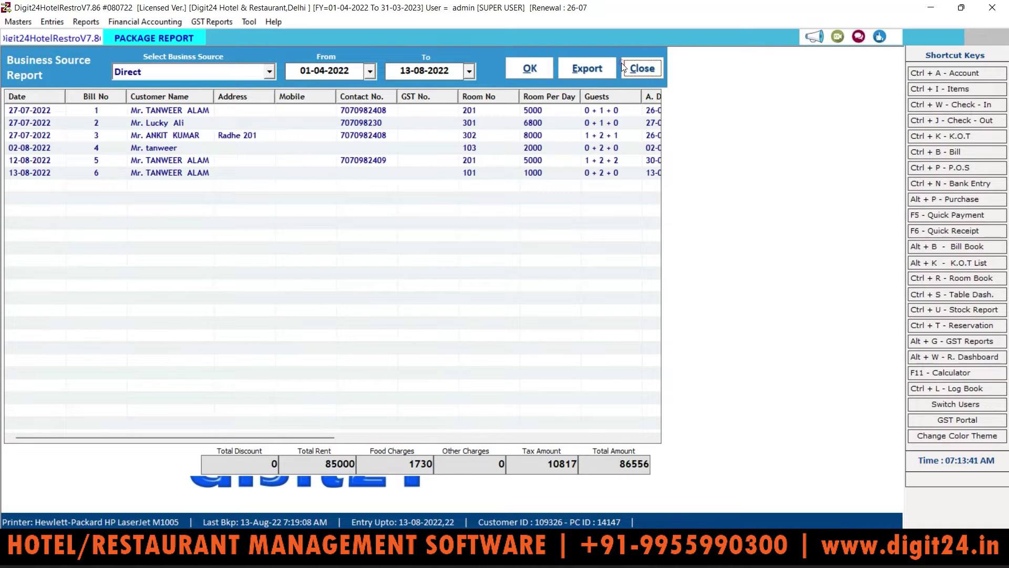
{"action": "left_click", "coordinate": [624, 66]}
{"action": "left_click", "coordinate": [80, 24]}
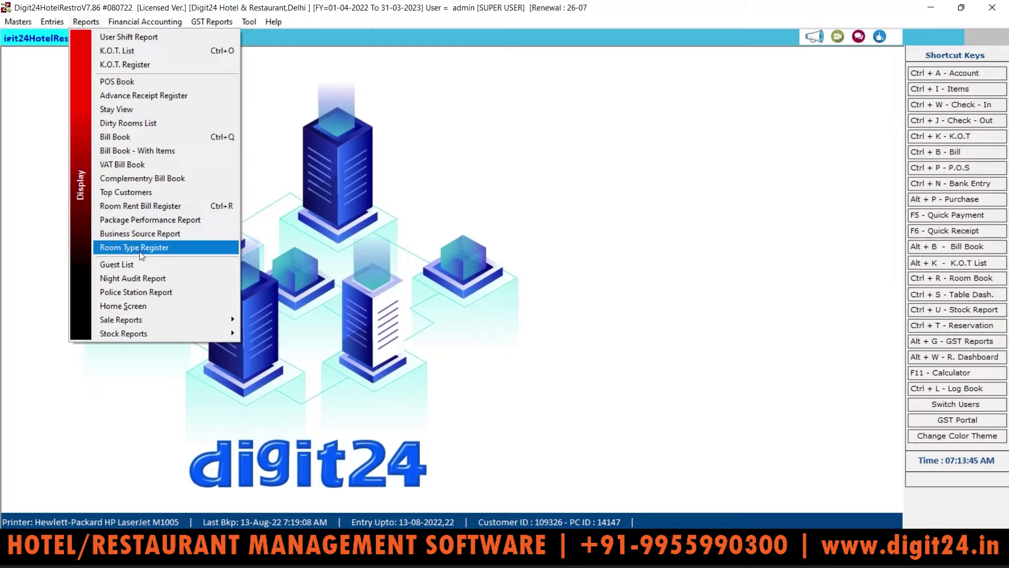
{"action": "left_click", "coordinate": [137, 264]}
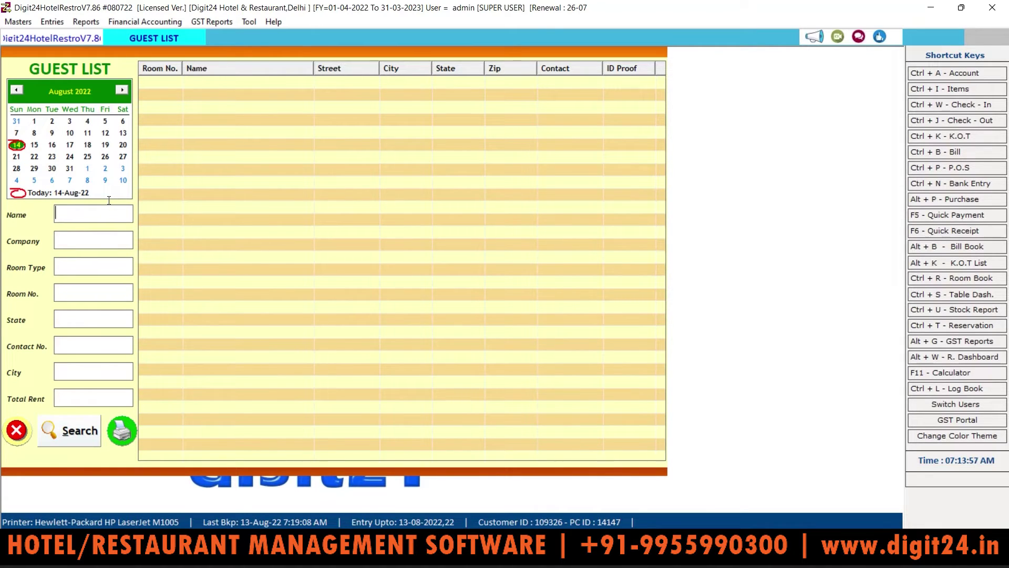
Search guests for 13 and 14 August, settling on 12 August with one guest in room 201
{"action": "left_click", "coordinate": [122, 133]}
{"action": "left_click", "coordinate": [106, 134]}
{"action": "left_click", "coordinate": [77, 429]}
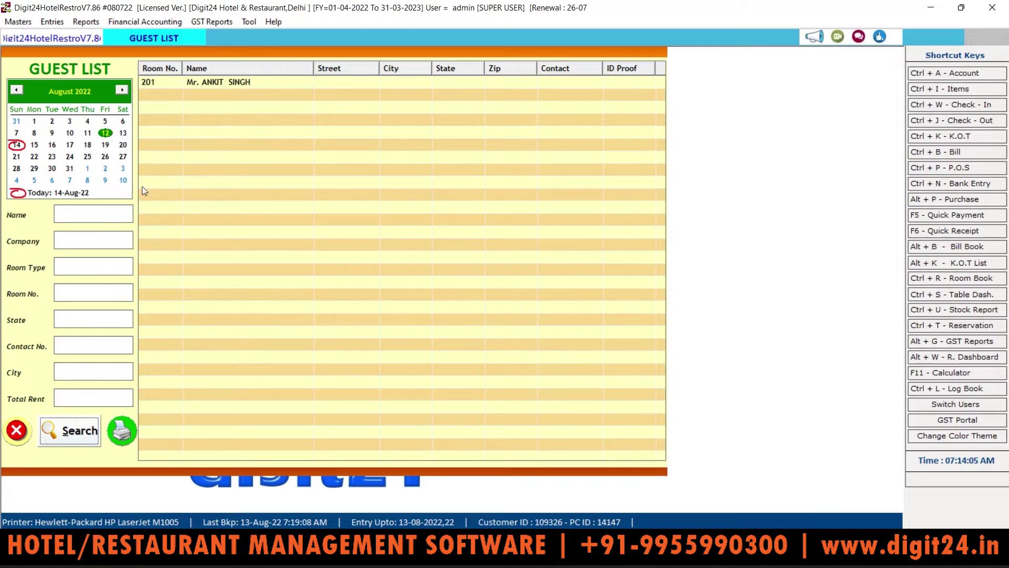
{"action": "left_click", "coordinate": [123, 134]}
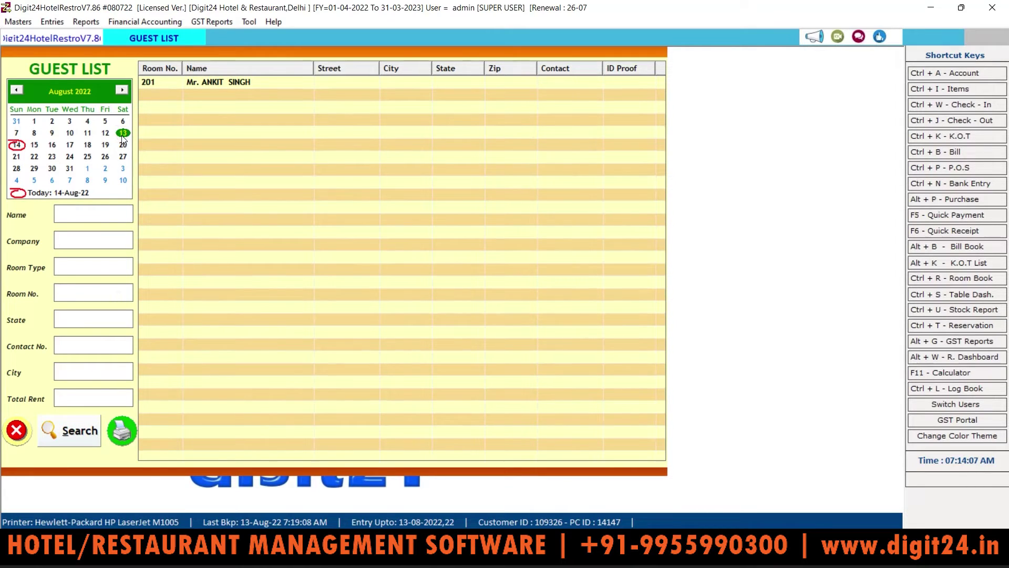
{"action": "left_click", "coordinate": [78, 442]}
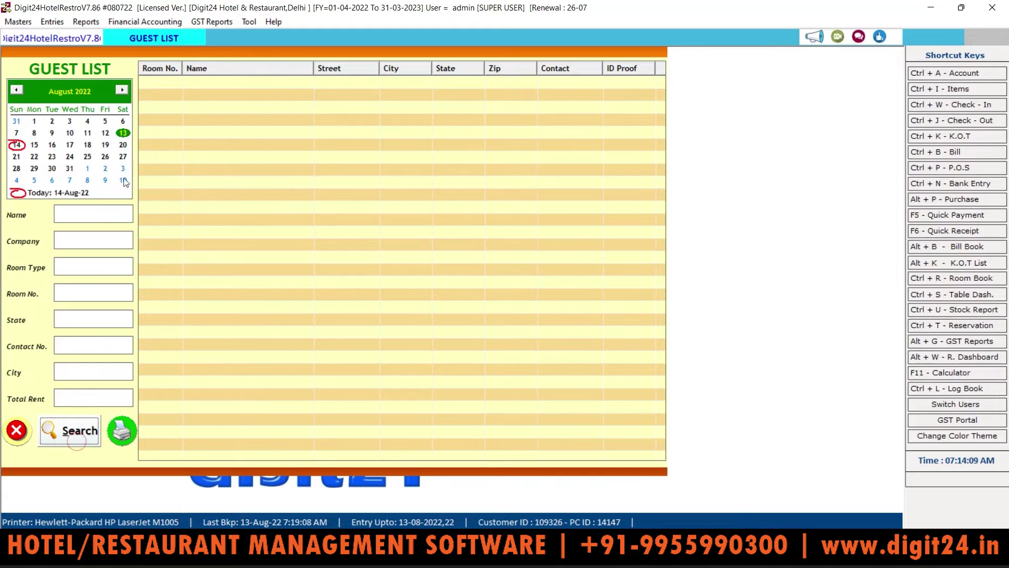
{"action": "left_click", "coordinate": [17, 145]}
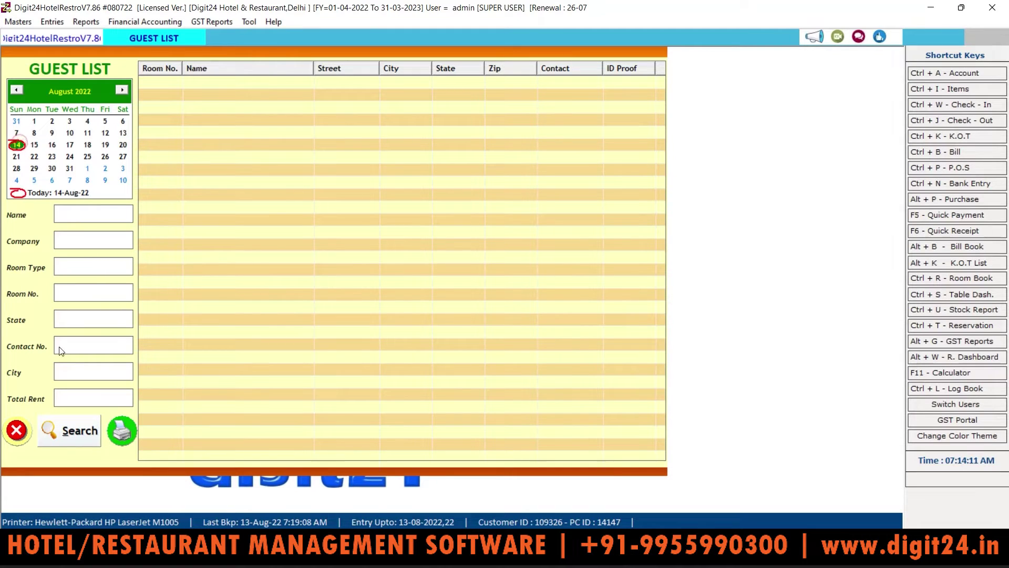
{"action": "left_click", "coordinate": [74, 434]}
{"action": "left_click", "coordinate": [110, 133]}
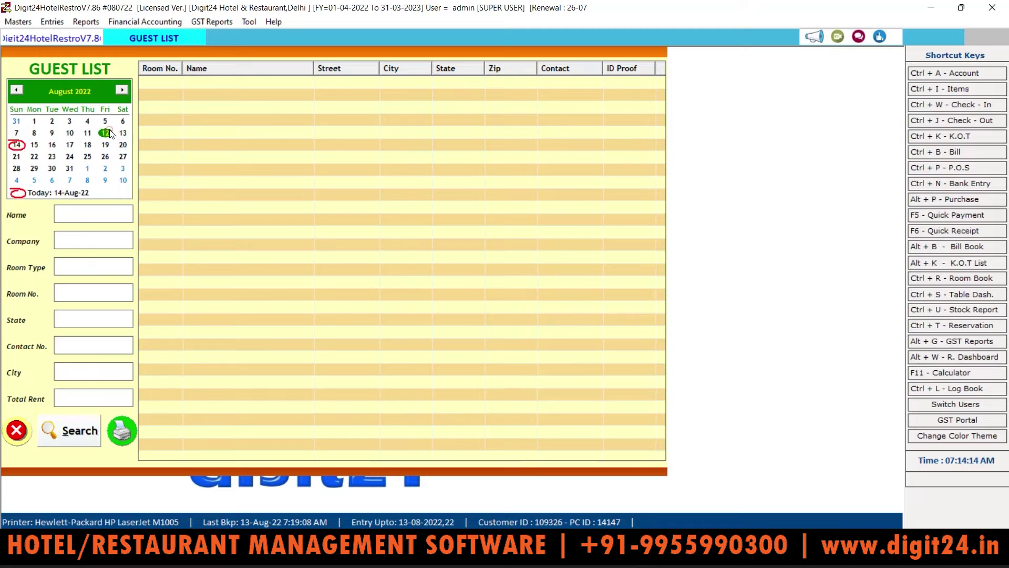
{"action": "left_click", "coordinate": [80, 424]}
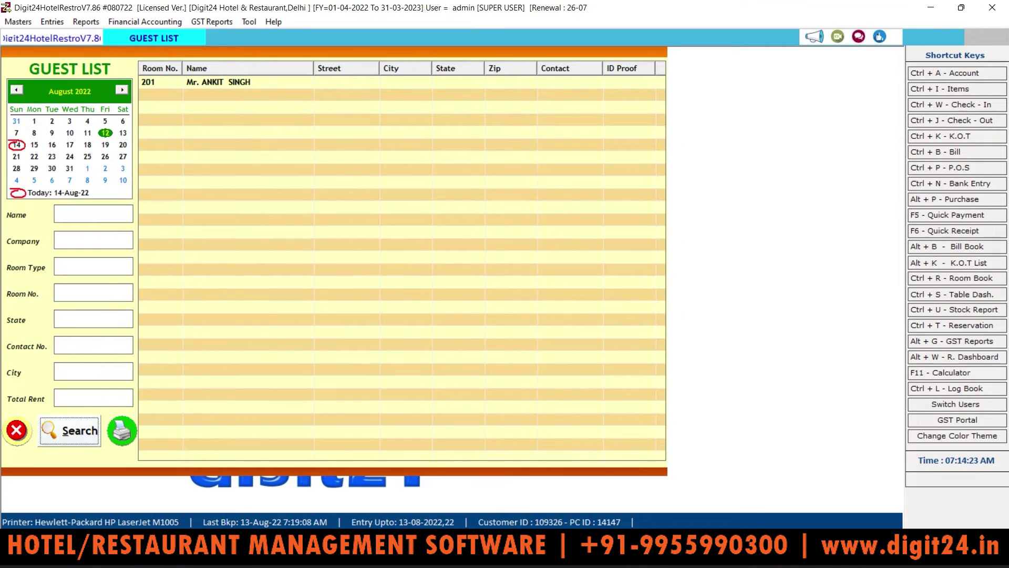
{"action": "left_click", "coordinate": [98, 271]}
Close the Guest List, then load and preview the 13-08-2022 Night Audit Report with two room 101 bills
{"action": "key", "text": "Escape"}
{"action": "left_click", "coordinate": [94, 23]}
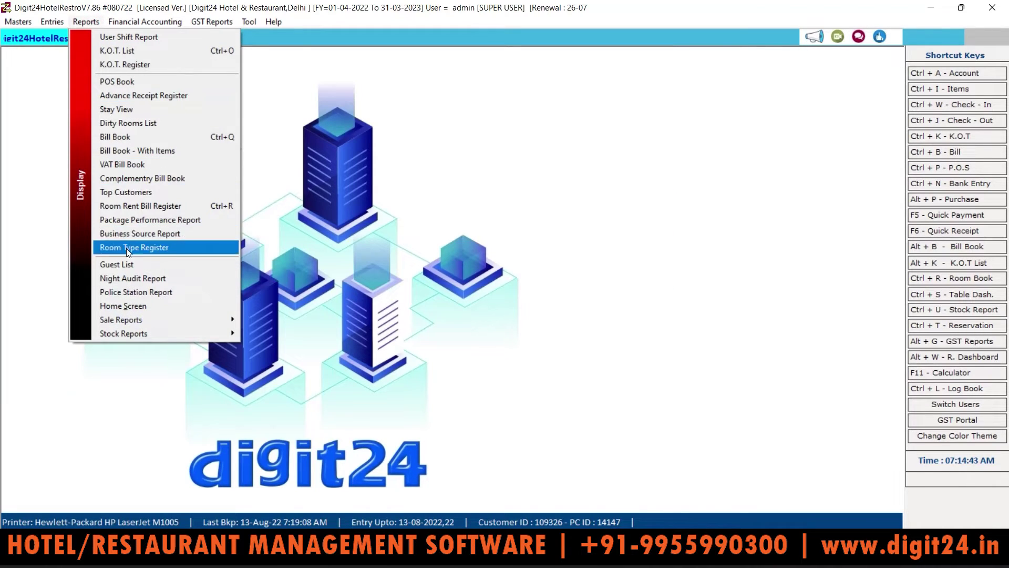
{"action": "left_click", "coordinate": [133, 279]}
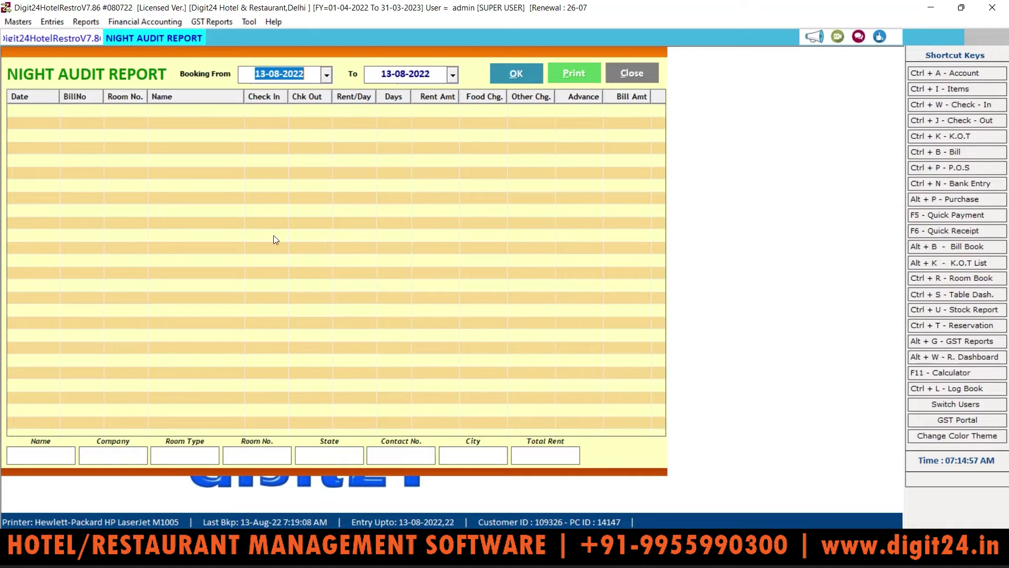
{"action": "left_click", "coordinate": [517, 75]}
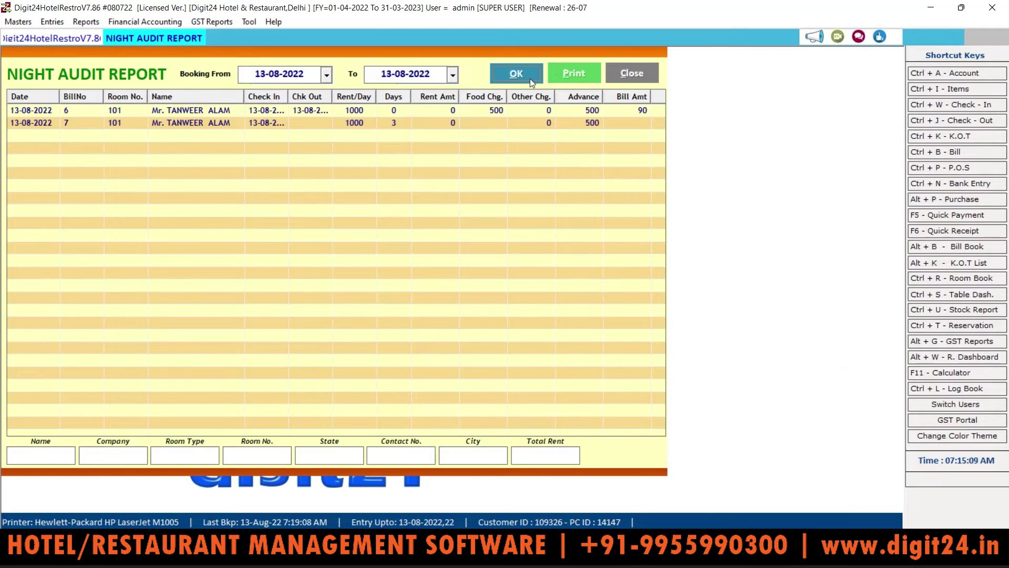
{"action": "left_click", "coordinate": [573, 71]}
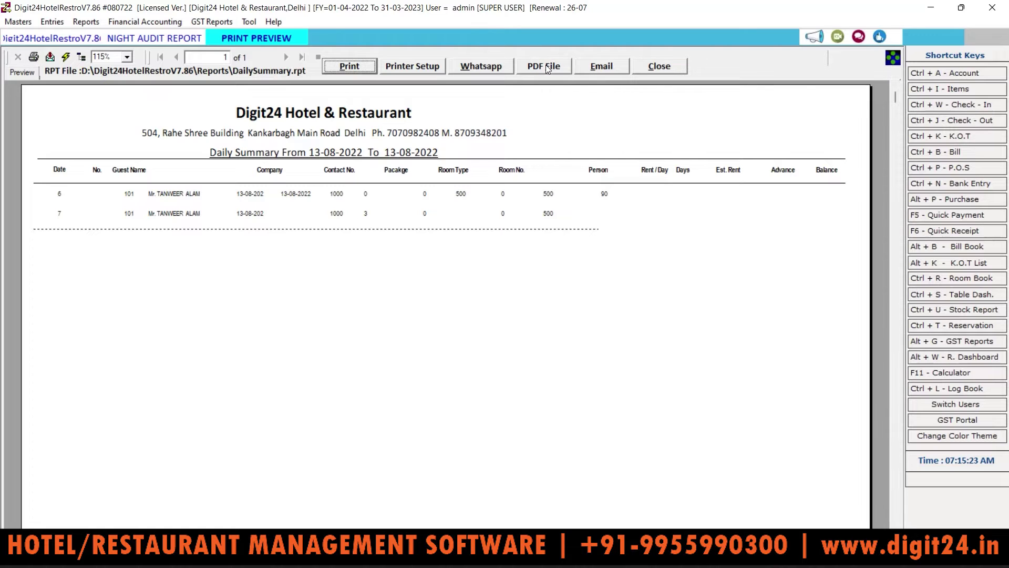
{"action": "left_click", "coordinate": [668, 68]}
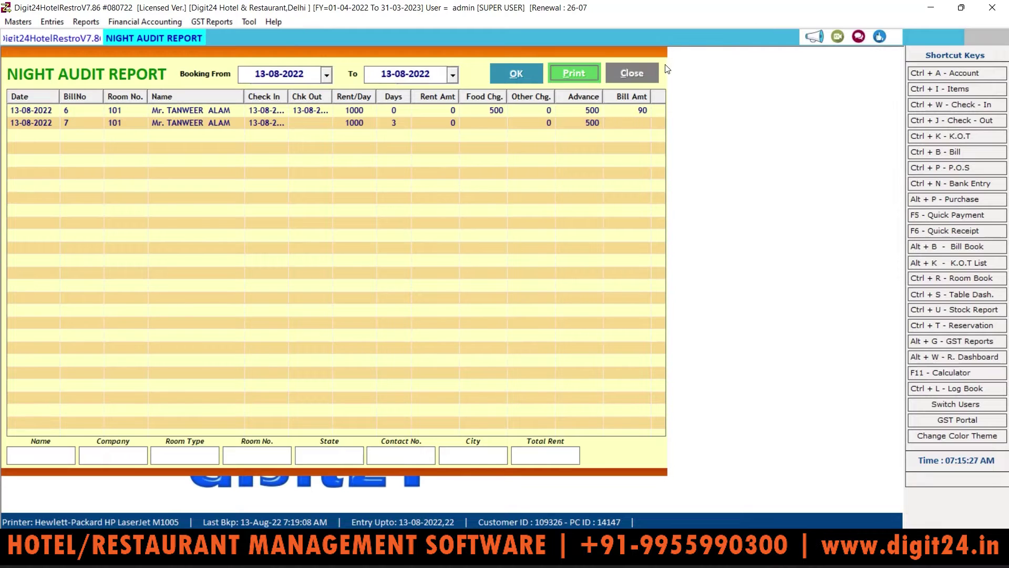
{"action": "left_click", "coordinate": [647, 73]}
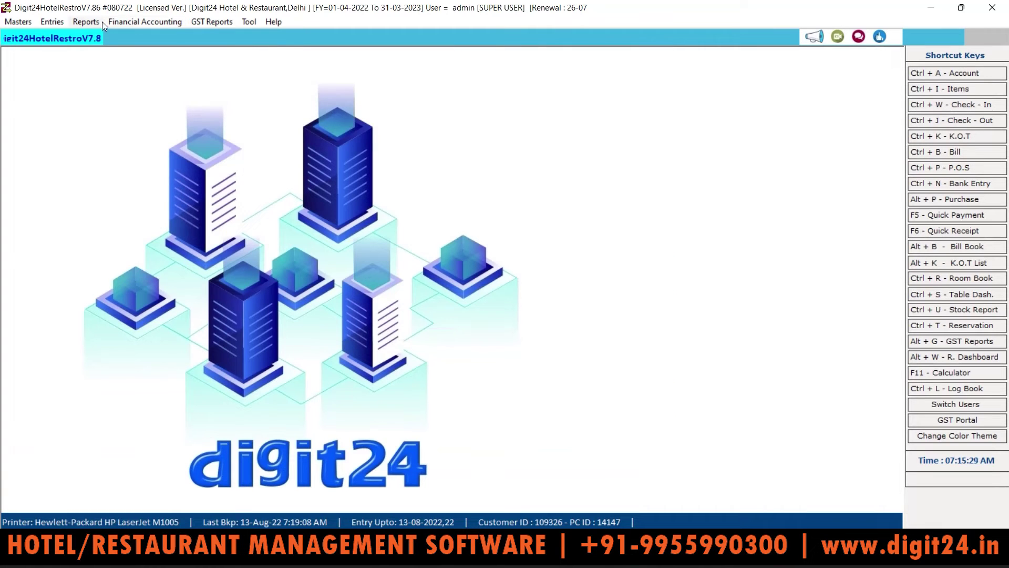
Load the Police Station Report as on 13-08-2022, listing rooms 201 and 101, and preview its printout
{"action": "left_click", "coordinate": [86, 22]}
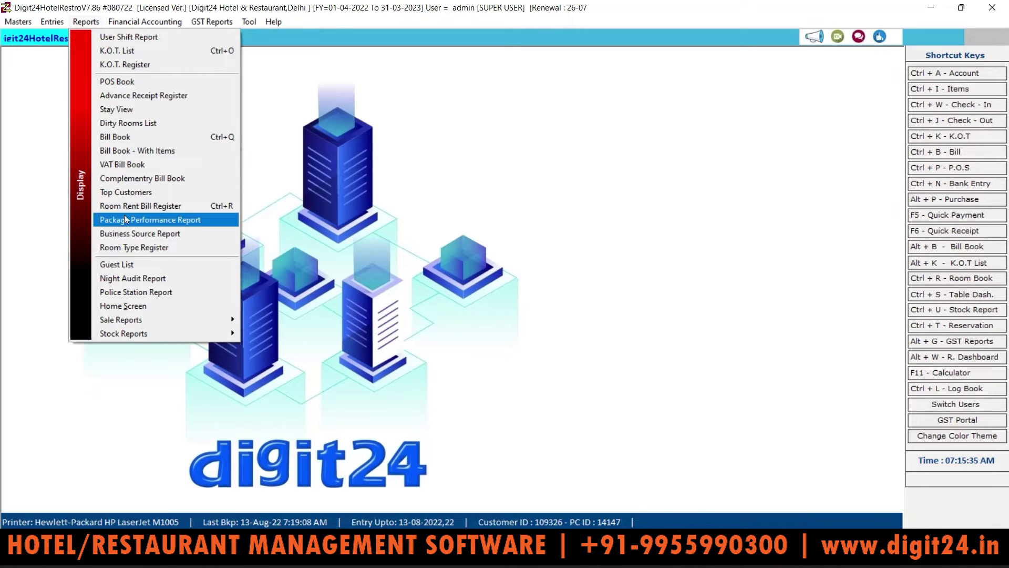
{"action": "left_click", "coordinate": [140, 294]}
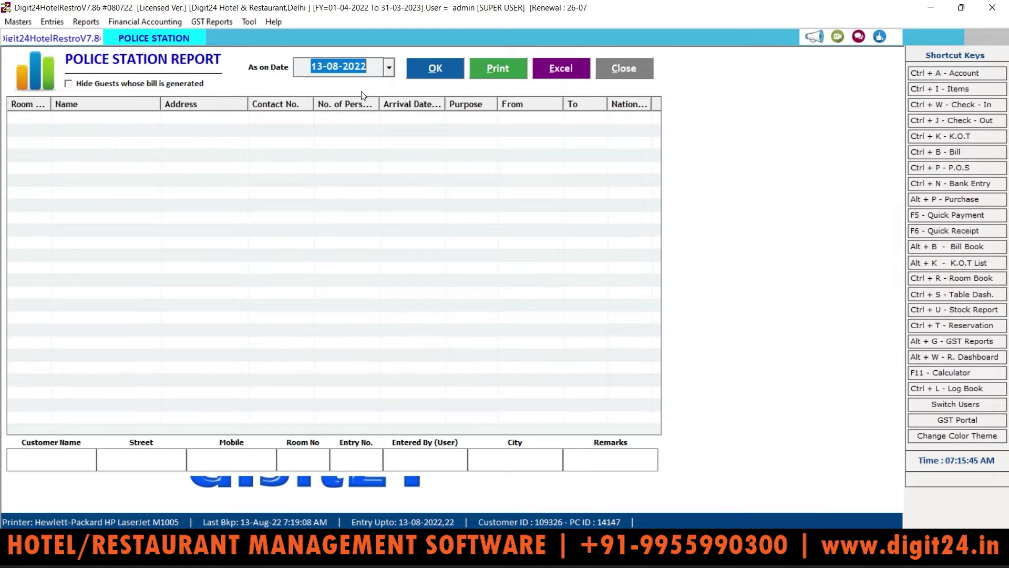
{"action": "left_click", "coordinate": [435, 77]}
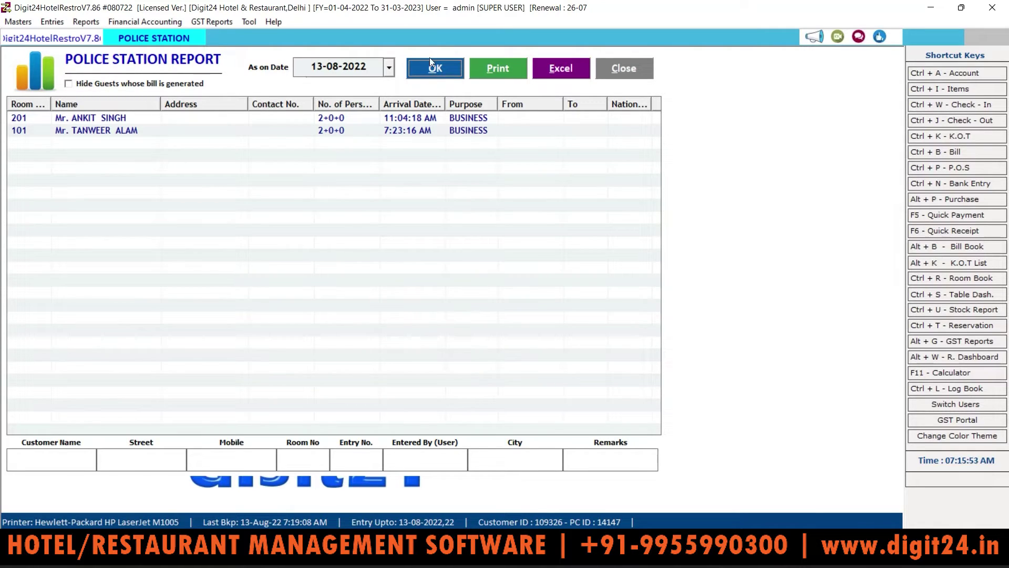
{"action": "left_click", "coordinate": [497, 68]}
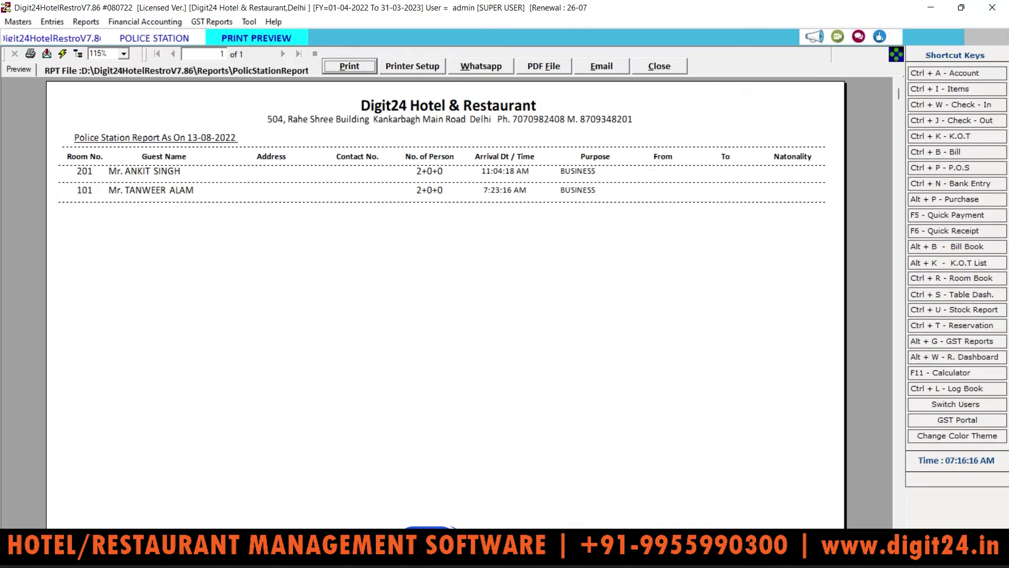
{"action": "left_click", "coordinate": [675, 66]}
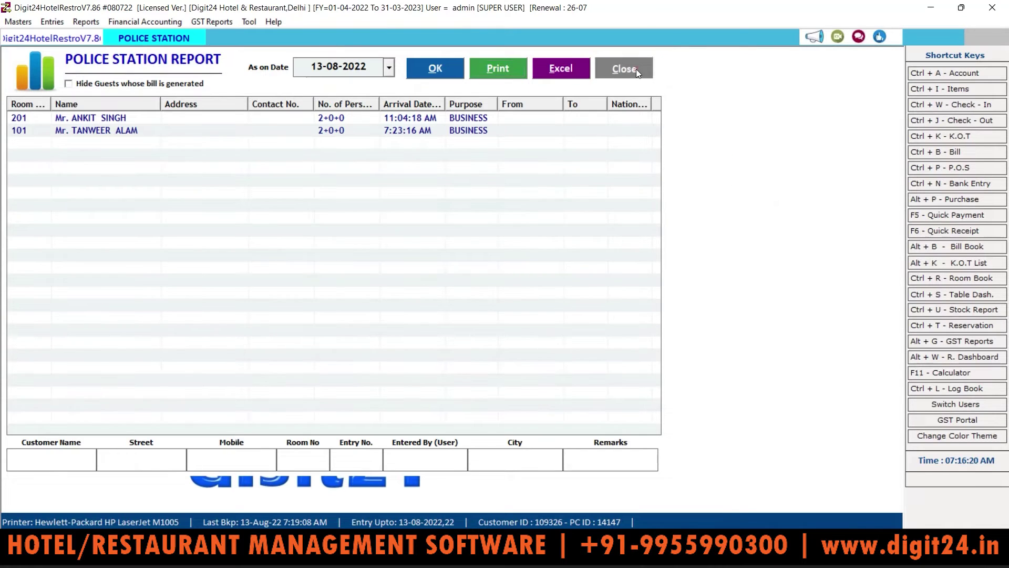
{"action": "left_click", "coordinate": [636, 68]}
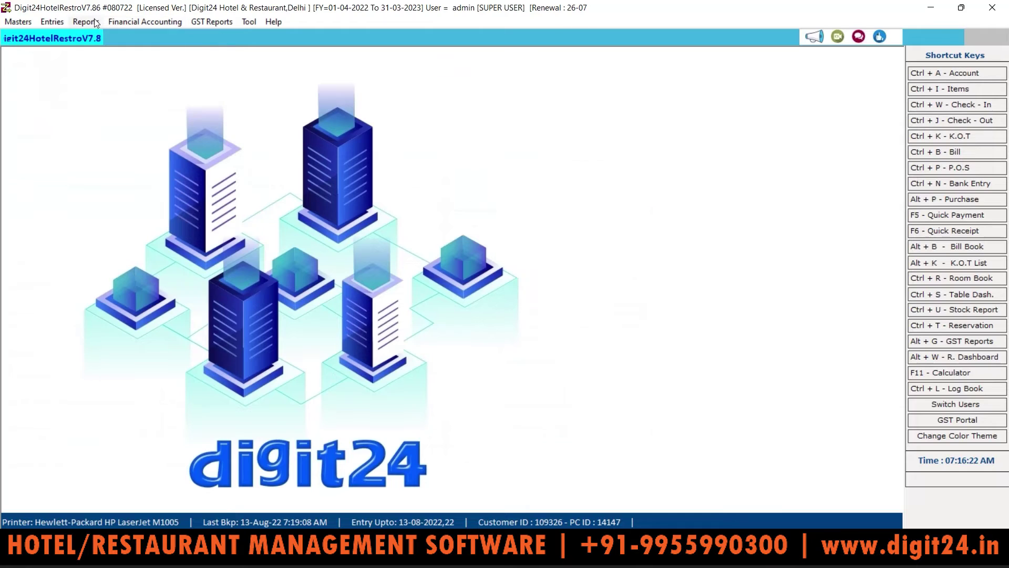
Load the 13-08-2022 Home Screen summary, showing food bills 180.00, and select the Total Receipts row
{"action": "left_click", "coordinate": [91, 22]}
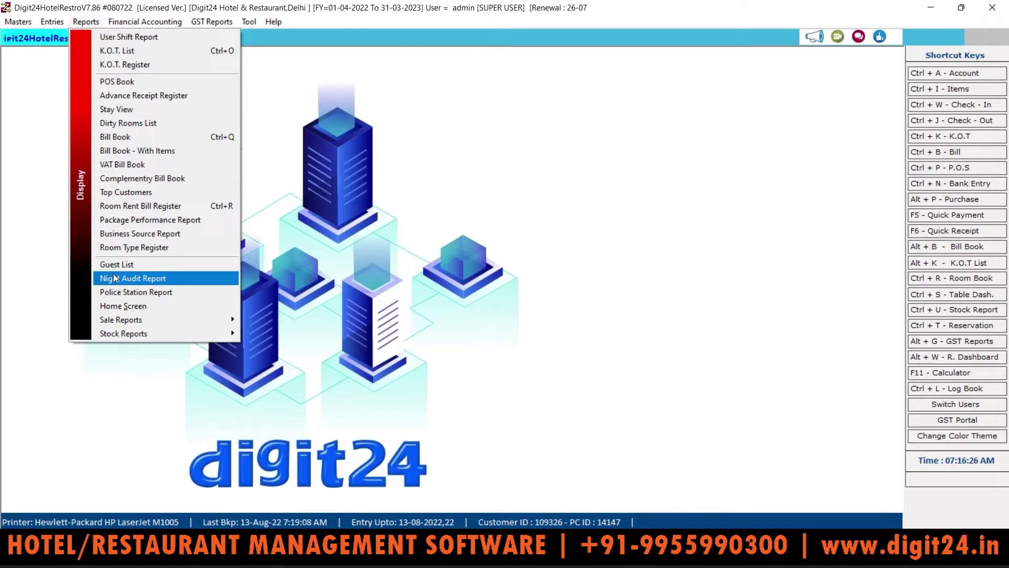
{"action": "left_click", "coordinate": [144, 305]}
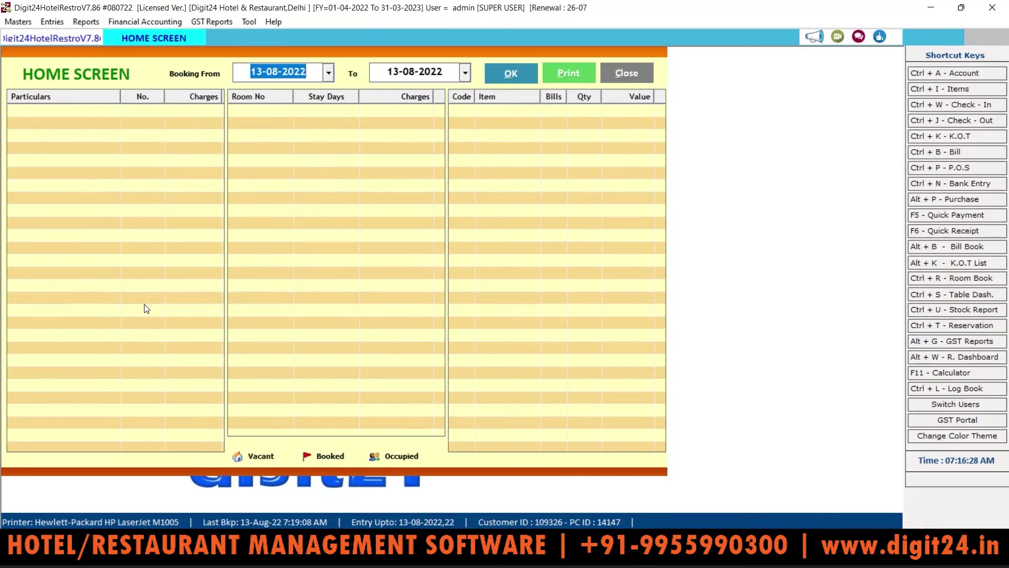
{"action": "left_click", "coordinate": [519, 69]}
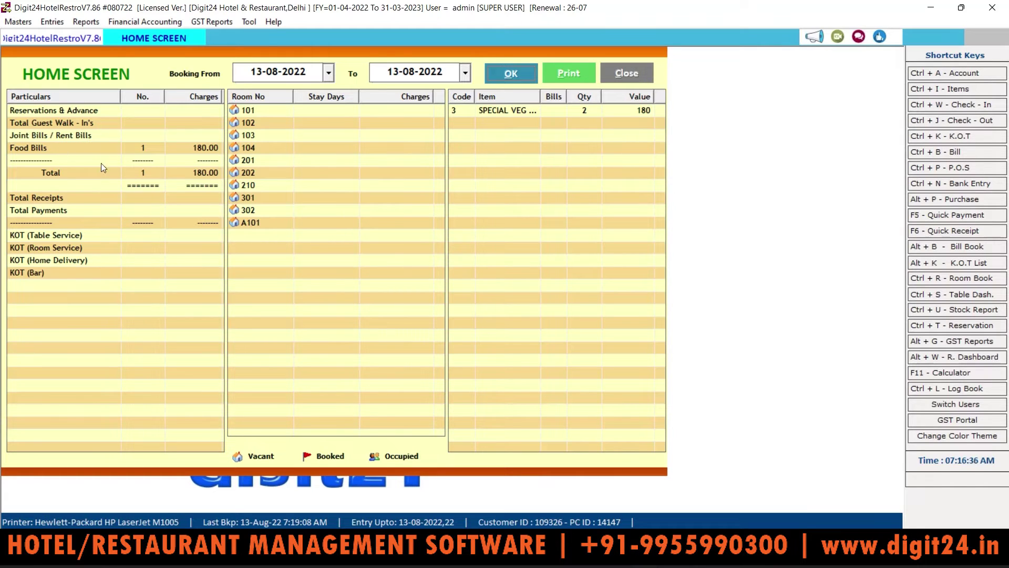
{"action": "left_click", "coordinate": [84, 198]}
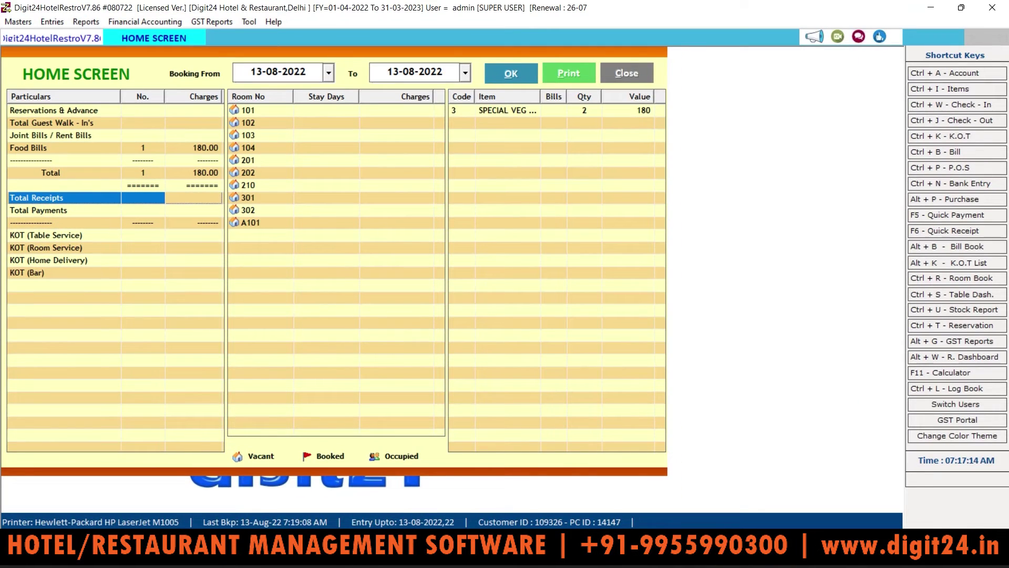
Close the 13-08-2022 Home Screen summary that shows the 180.00 food bill
{"action": "left_click", "coordinate": [625, 73]}
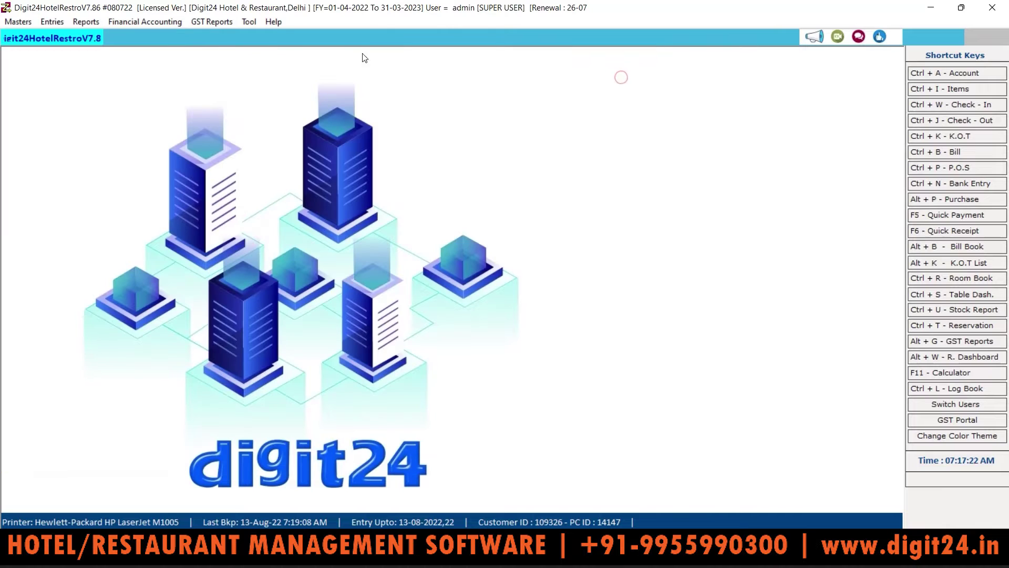
Load the Item Wise Sales report for 13-08-2022
{"action": "left_click", "coordinate": [84, 21]}
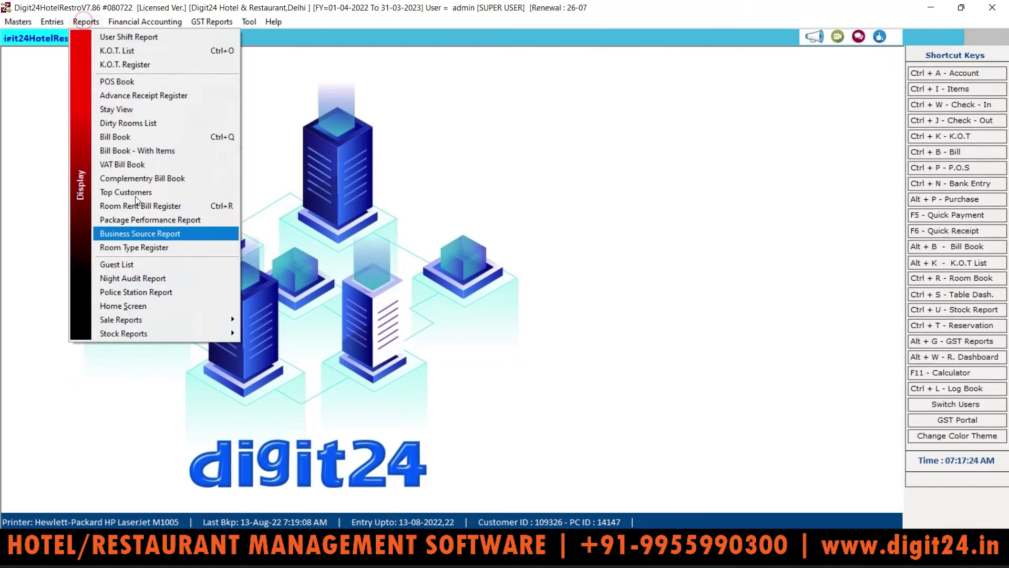
{"action": "mouse_move", "coordinate": [174, 318]}
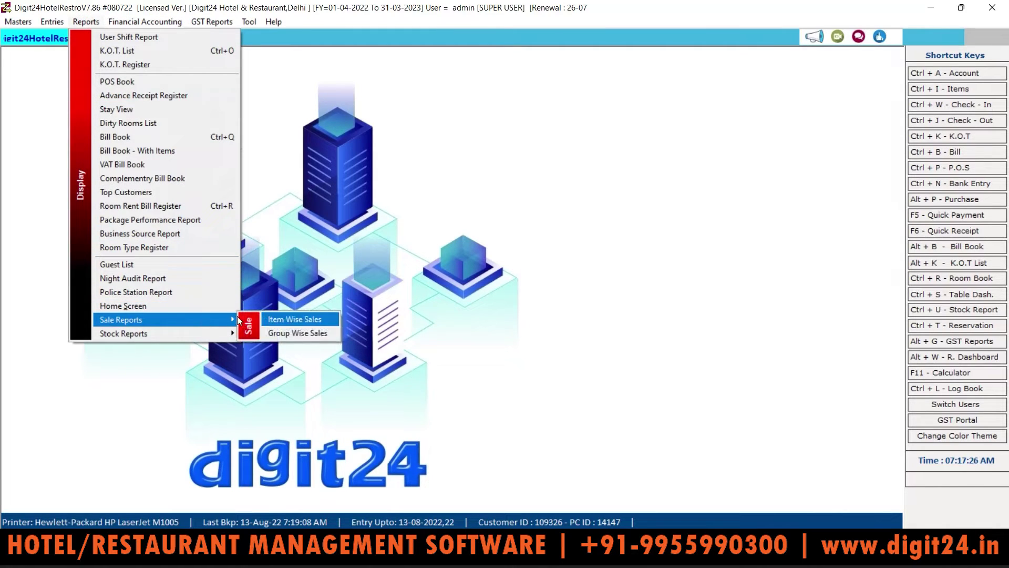
{"action": "left_click", "coordinate": [279, 319]}
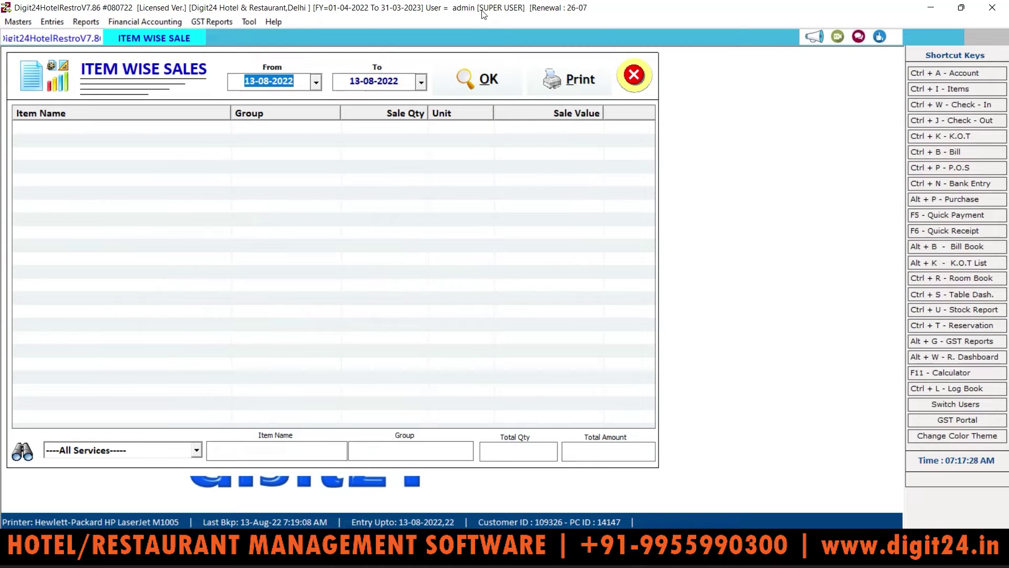
{"action": "left_click", "coordinate": [469, 80]}
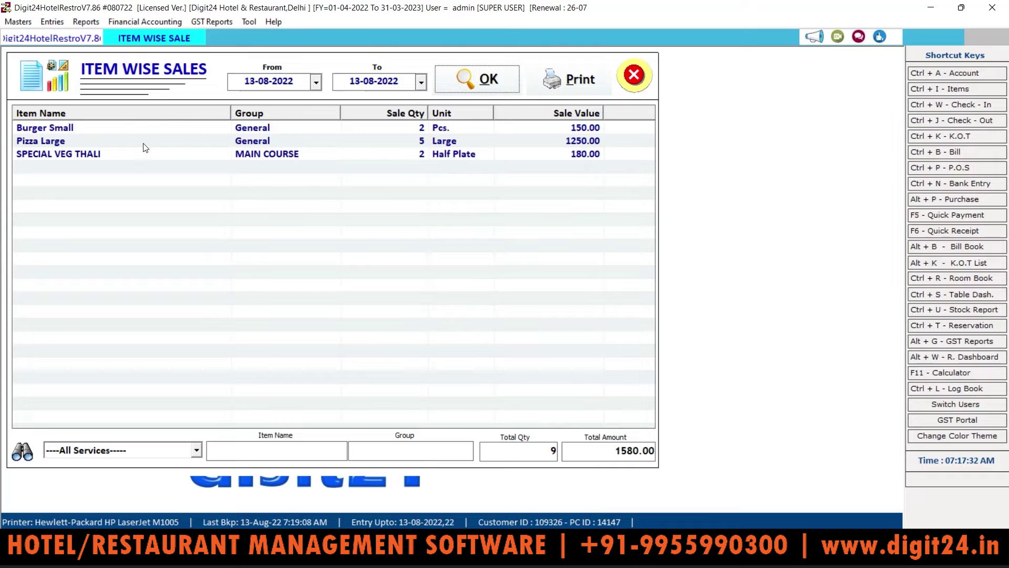
Review the Burger Small, Pizza Large and SPECIAL VEG THALI rows (9 units, 1580.00), keeping the dates unchanged
{"action": "left_click", "coordinate": [558, 129]}
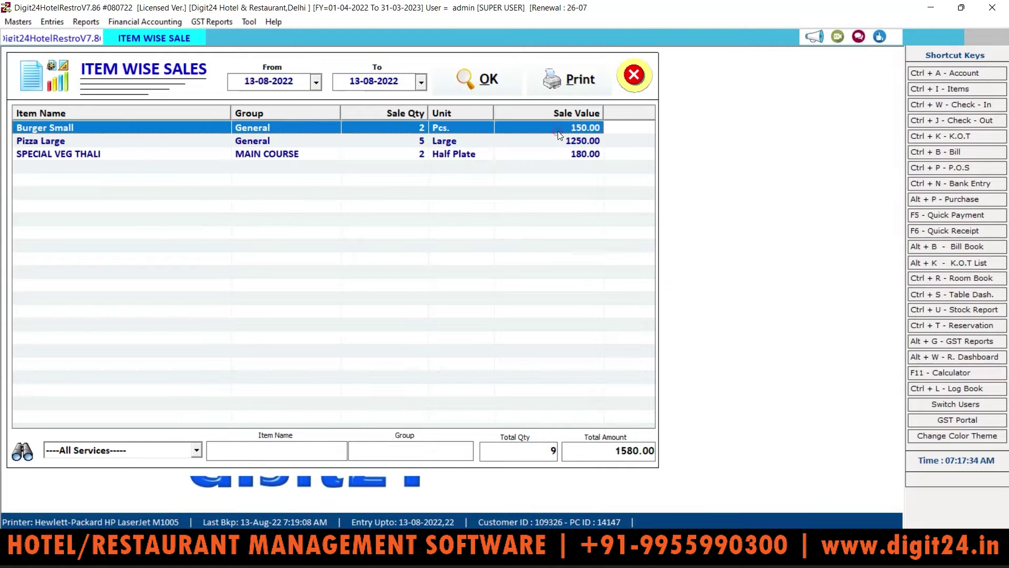
{"action": "left_click", "coordinate": [558, 140]}
{"action": "left_click", "coordinate": [562, 155]}
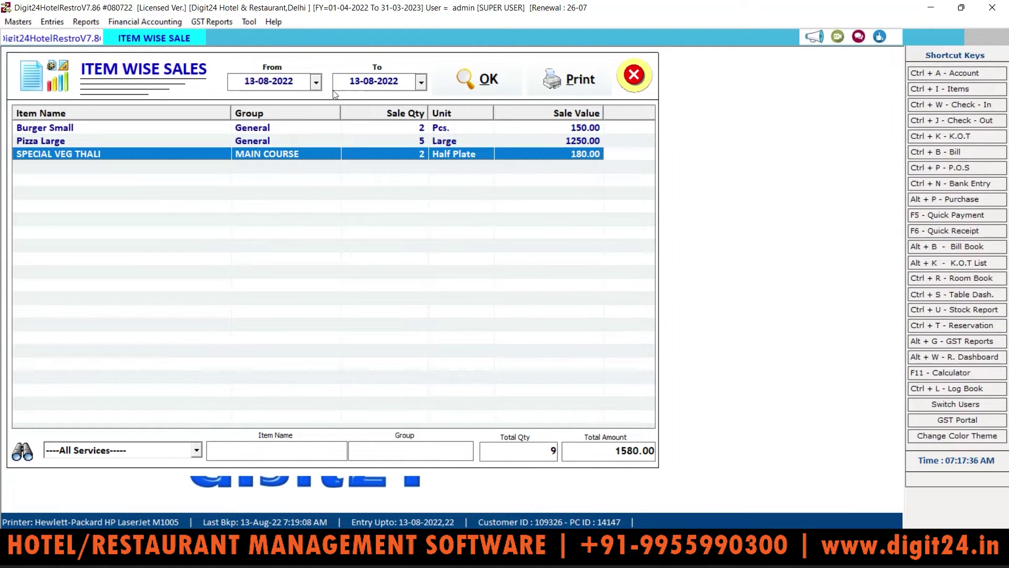
{"action": "left_click", "coordinate": [316, 83]}
{"action": "left_click", "coordinate": [317, 85]}
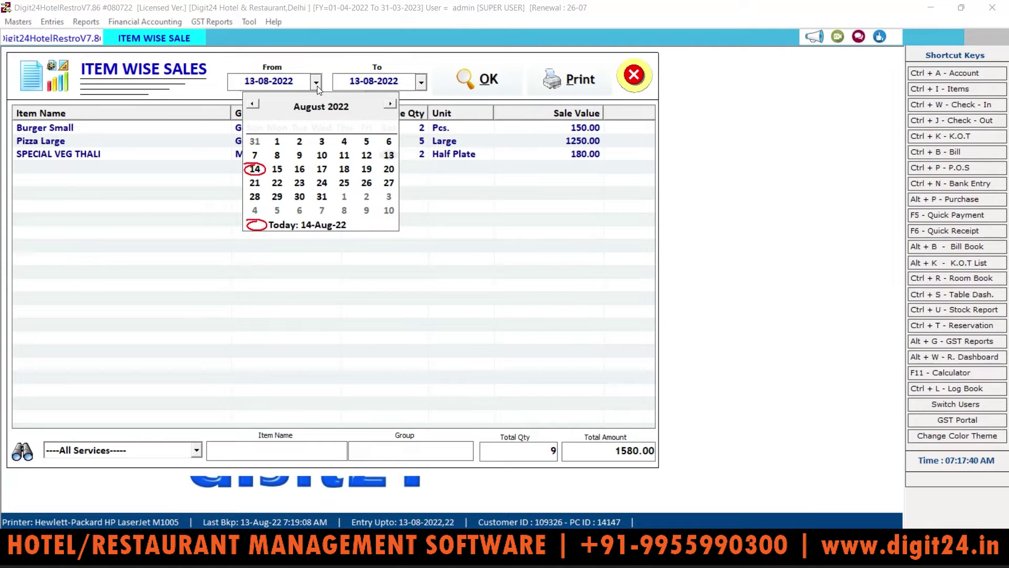
{"action": "left_click", "coordinate": [164, 79]}
{"action": "left_click", "coordinate": [85, 22]}
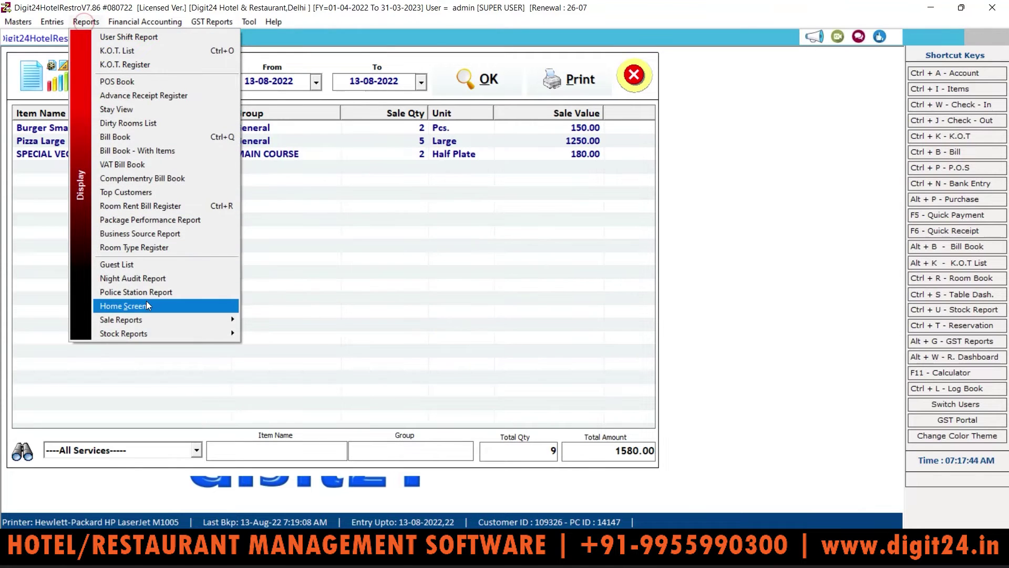
Load Group Wise Sales for 13-08-2022, showing General 1400.00 and MAIN COURSE 180.00
{"action": "mouse_move", "coordinate": [178, 318]}
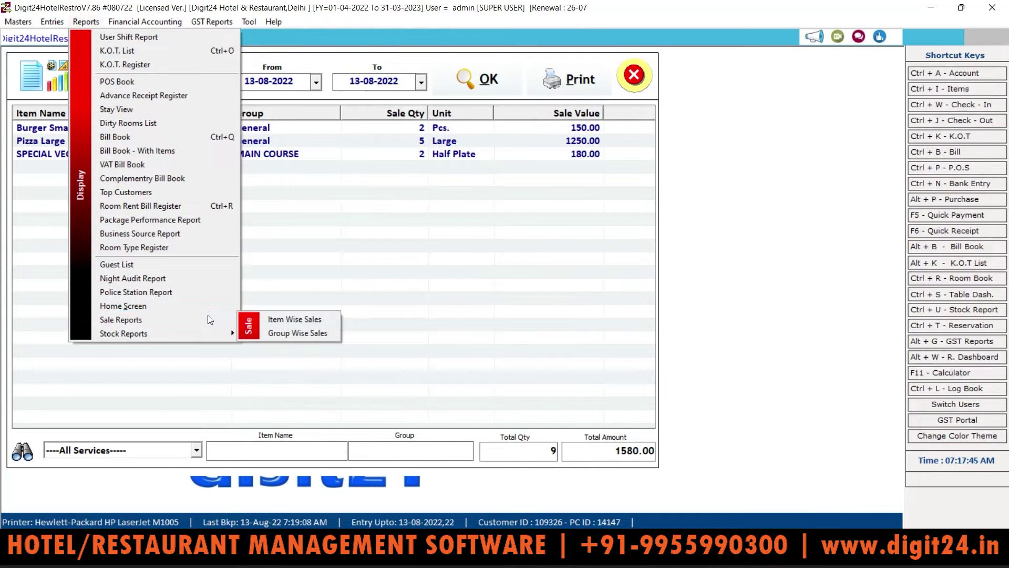
{"action": "left_click", "coordinate": [301, 329]}
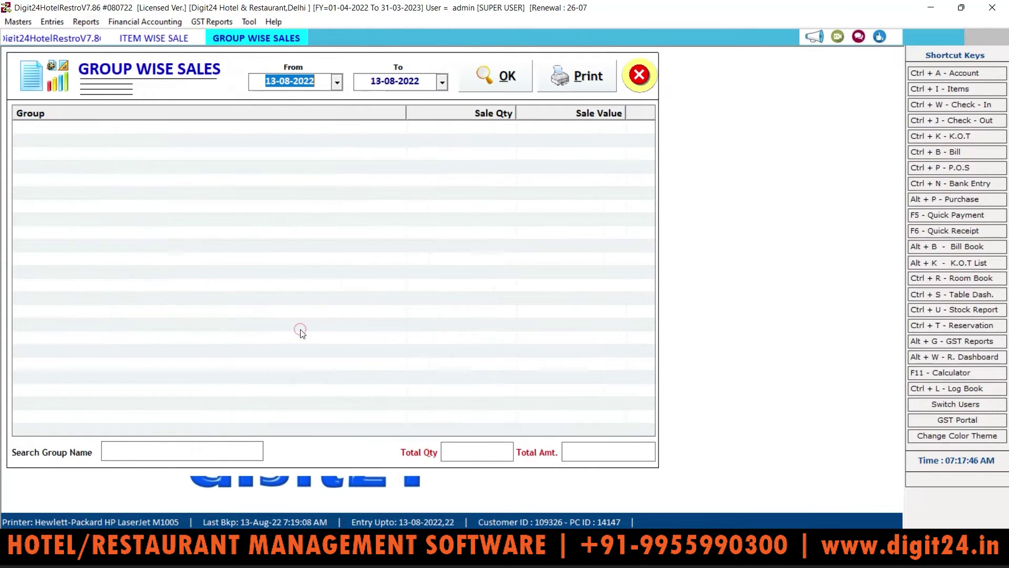
{"action": "left_click", "coordinate": [494, 82]}
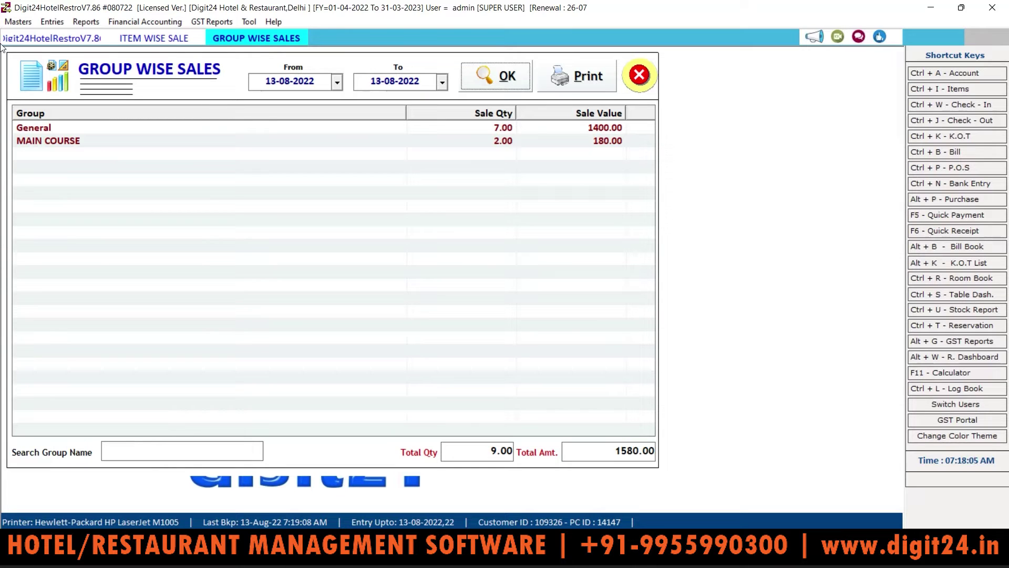
Compare the item-wise and group-wise reports, then close both sales report windows
{"action": "left_click", "coordinate": [169, 42]}
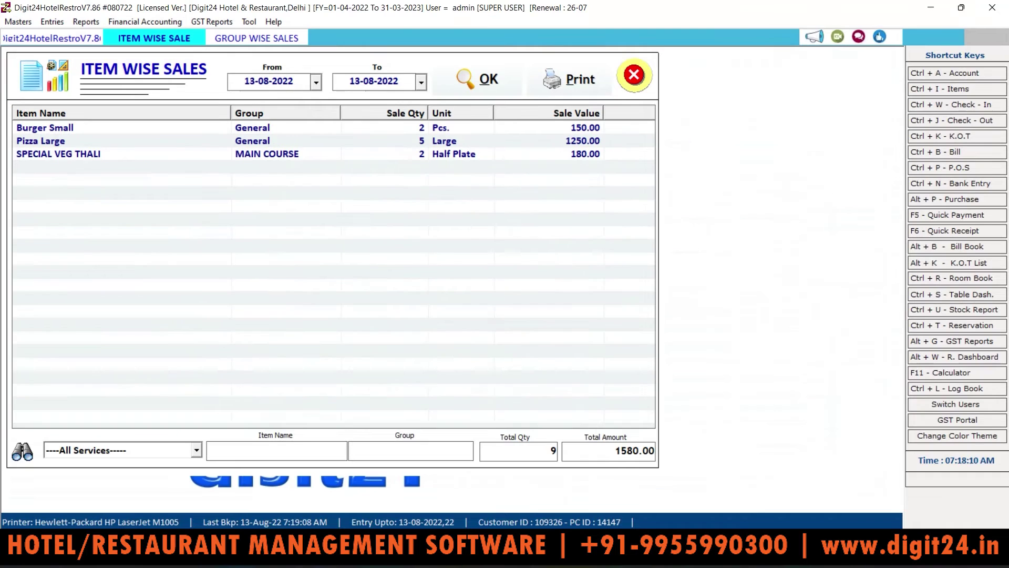
{"action": "left_click", "coordinate": [251, 46]}
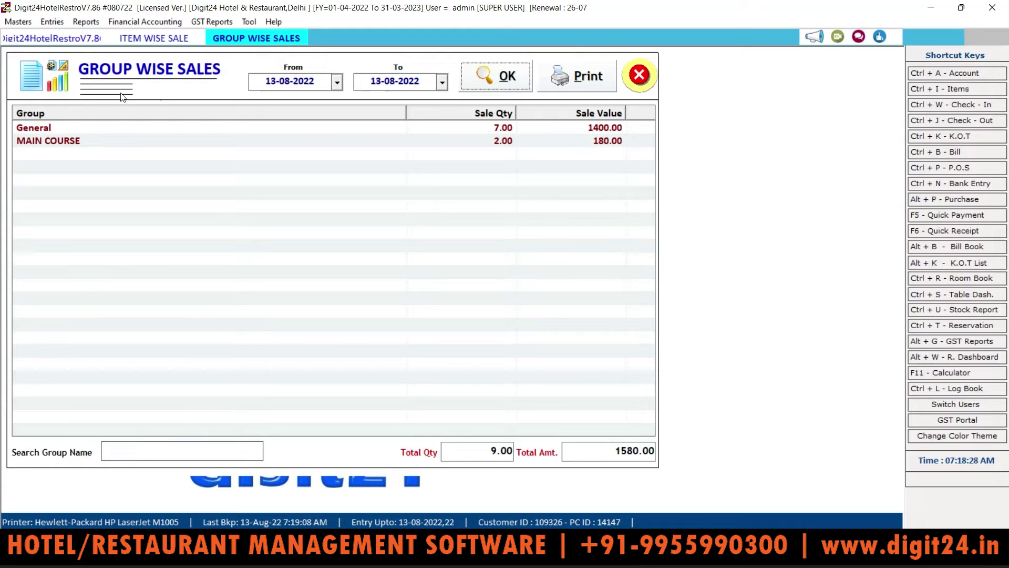
{"action": "left_click", "coordinate": [648, 71]}
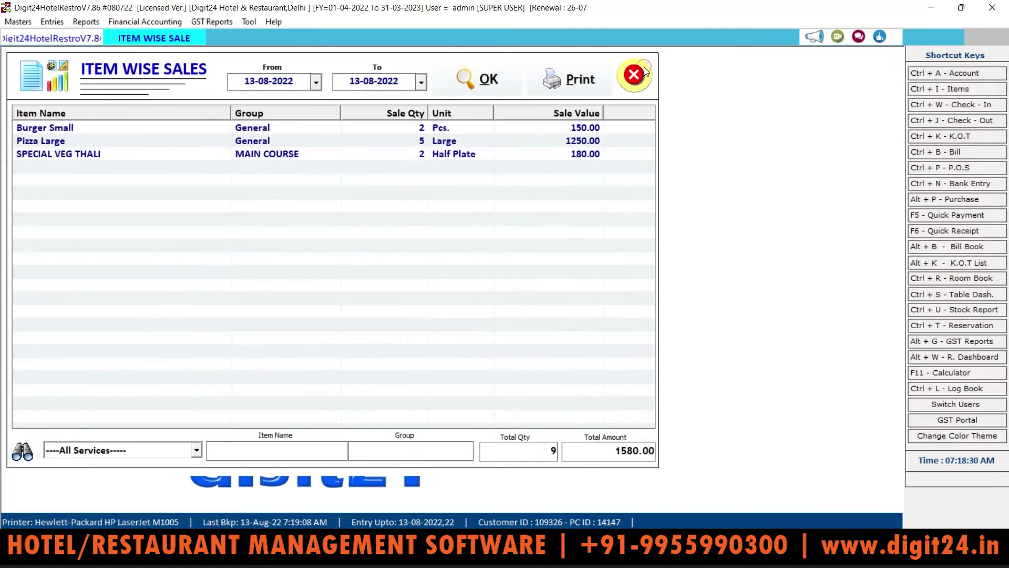
{"action": "left_click", "coordinate": [632, 73]}
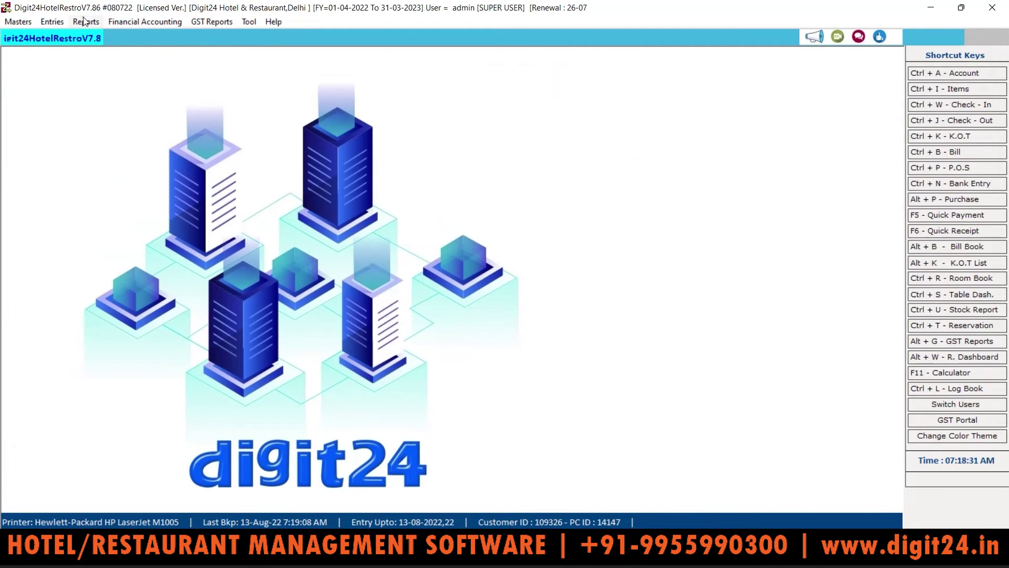
Open the Purchase Register with From Date set back to 01-04-2022, showing no purchases
{"action": "left_click", "coordinate": [85, 21]}
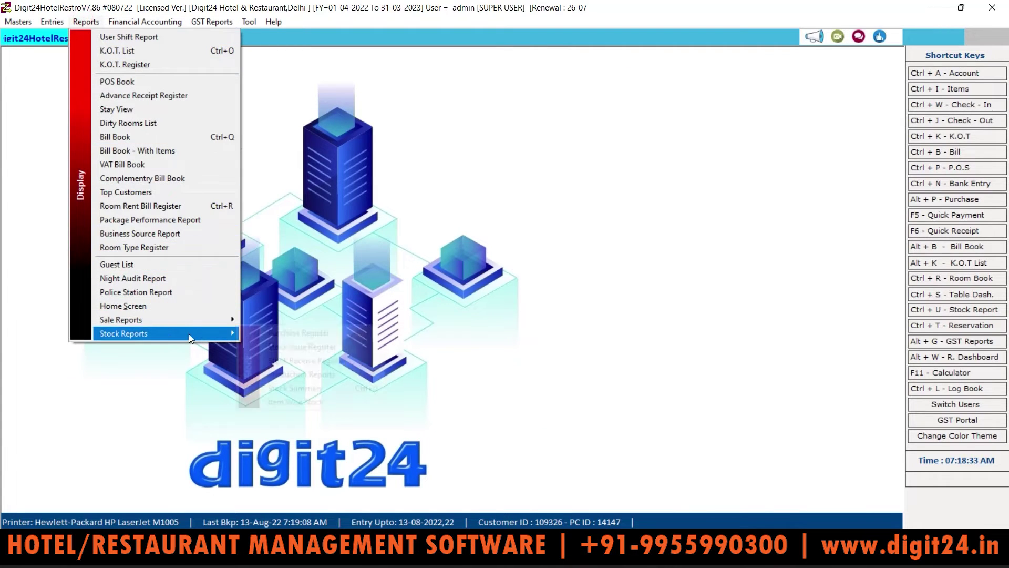
{"action": "mouse_move", "coordinate": [188, 333]}
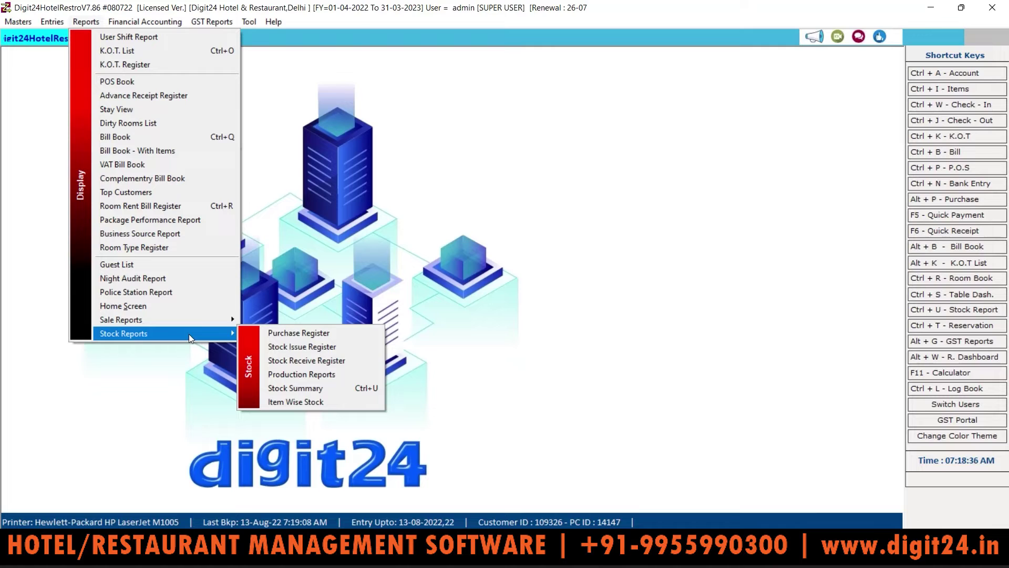
{"action": "left_click", "coordinate": [269, 334]}
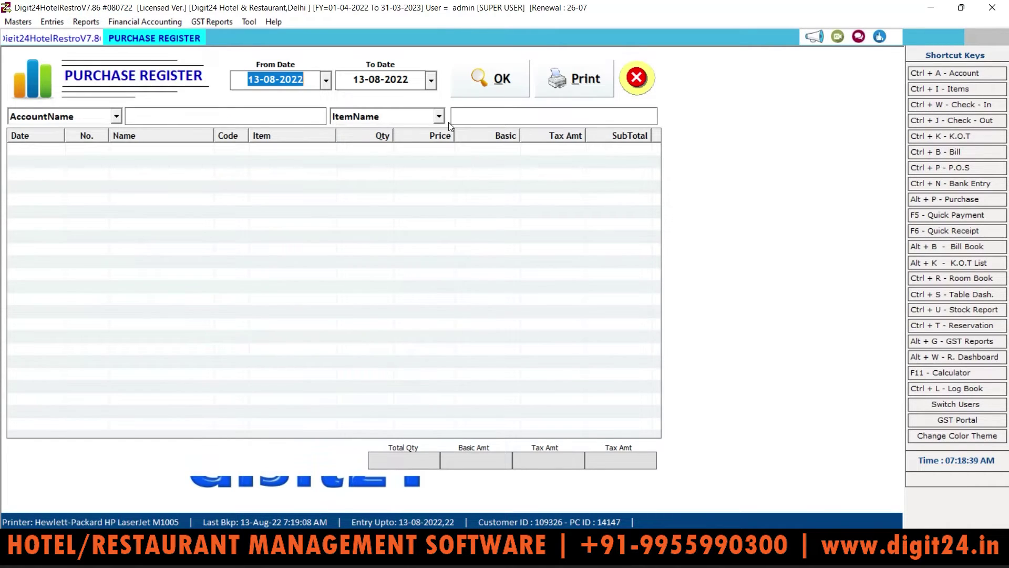
{"action": "left_click", "coordinate": [324, 86]}
{"action": "left_click", "coordinate": [246, 104]}
{"action": "left_click", "coordinate": [246, 105]}
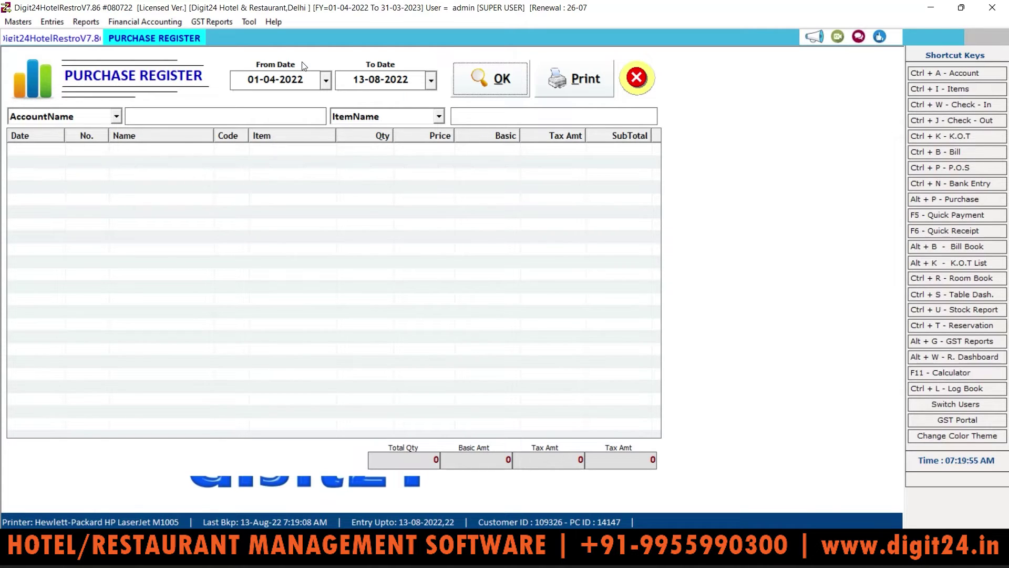
{"action": "left_click", "coordinate": [52, 22]}
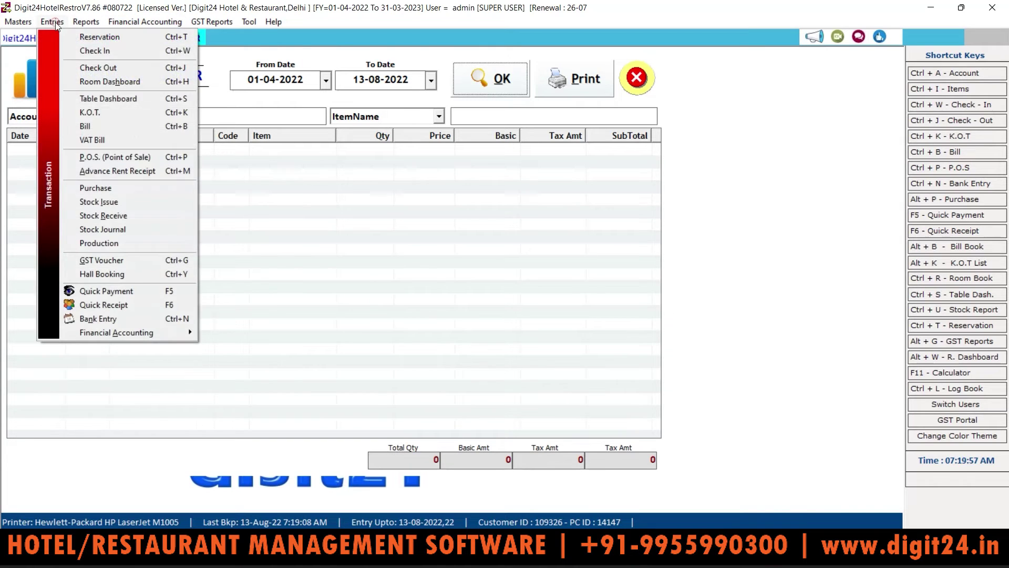
Begin a new 13-08-2022 purchase entry and bring up Create Account for a SUPPLIERS party with F3
{"action": "left_click", "coordinate": [99, 187]}
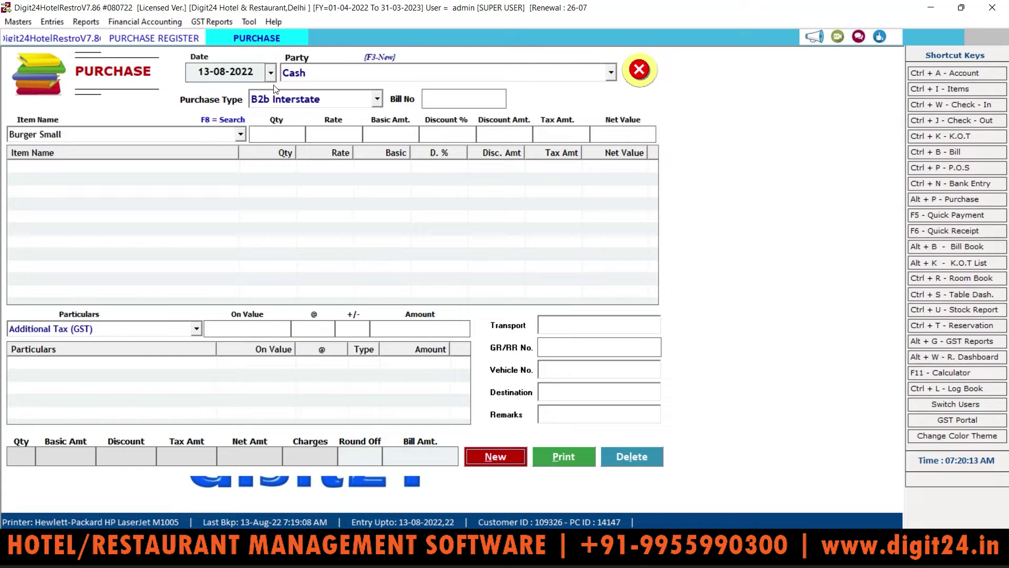
{"action": "left_click", "coordinate": [327, 76]}
{"action": "left_click", "coordinate": [516, 458]}
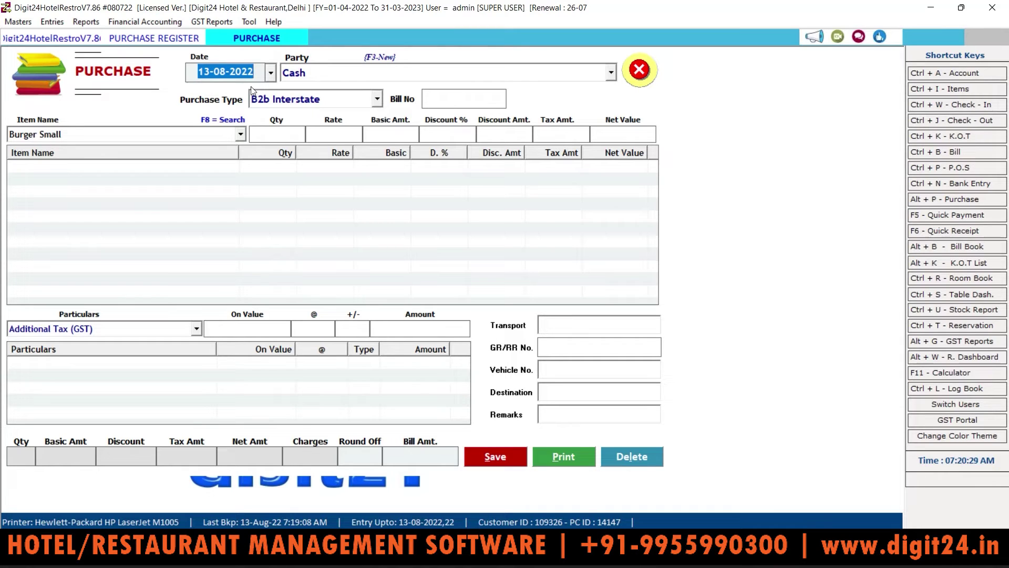
{"action": "key", "text": "Return"}
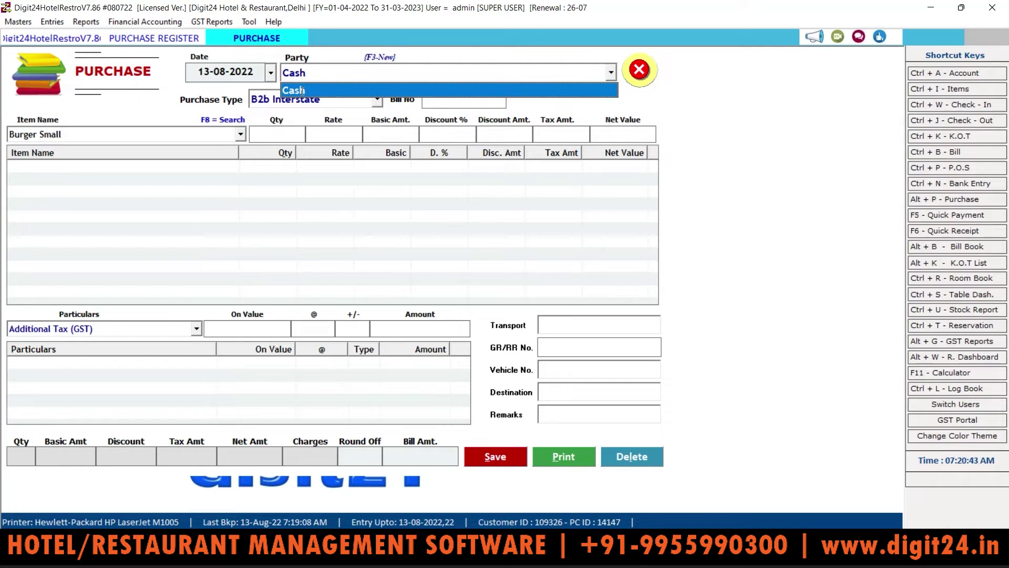
{"action": "key", "text": "F3"}
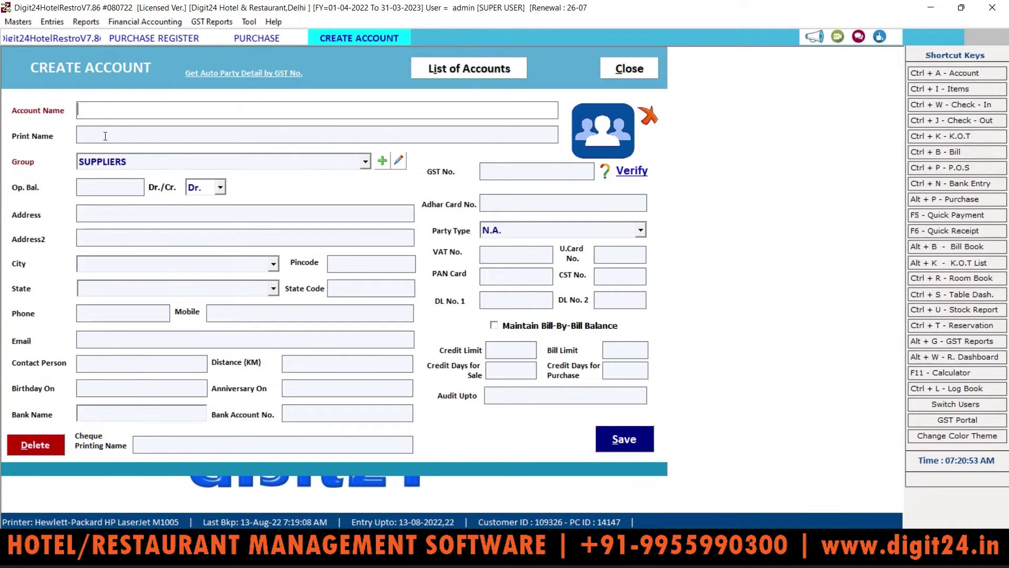
Enter 'abc supplier' as the account name, auto-filling Print Name as Abc Supplier under SUPPLIERS
{"action": "type", "text": "abc supplier"}
{"action": "key", "text": "Return"}
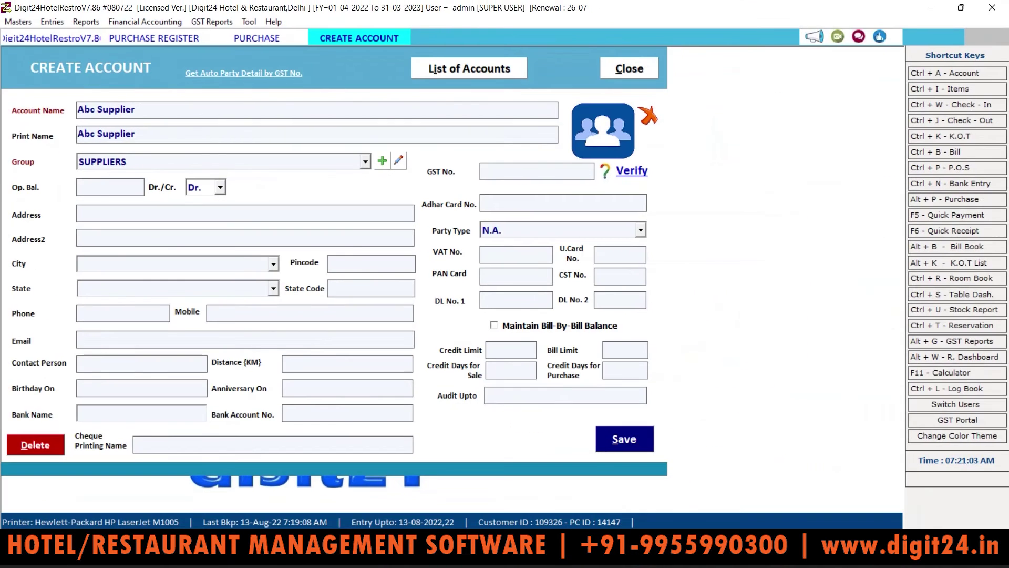
{"action": "key", "text": "Return"}
{"action": "key", "text": "Return"}
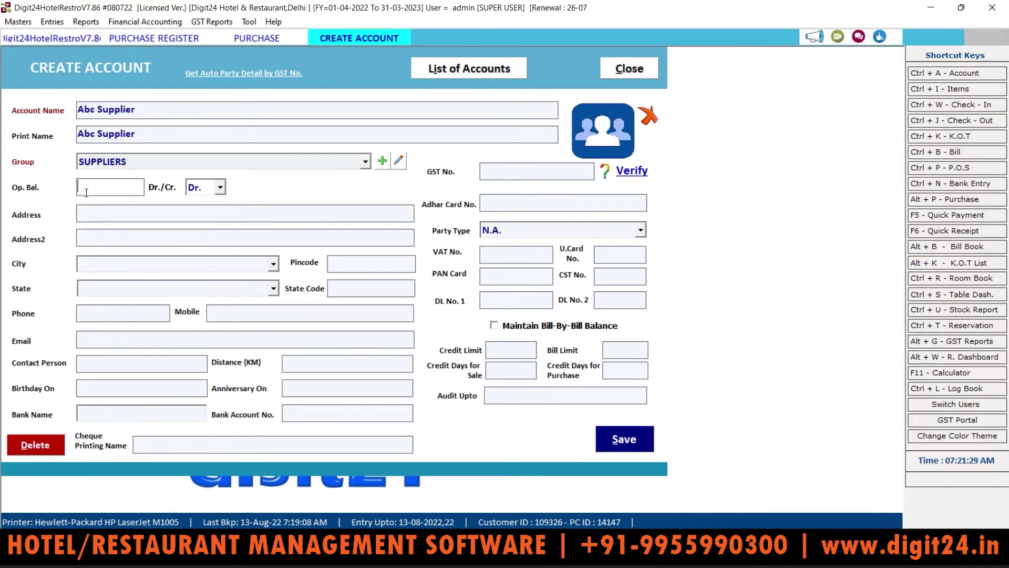
Discard the new account, cancel the purchase entry, and close the Purchase Register
{"action": "left_click", "coordinate": [629, 65]}
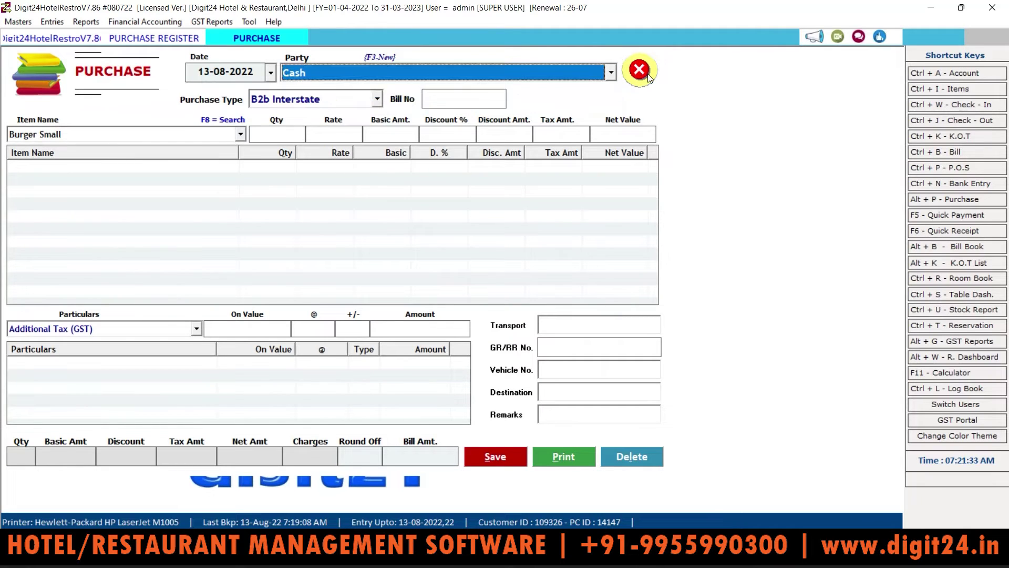
{"action": "left_click", "coordinate": [649, 77]}
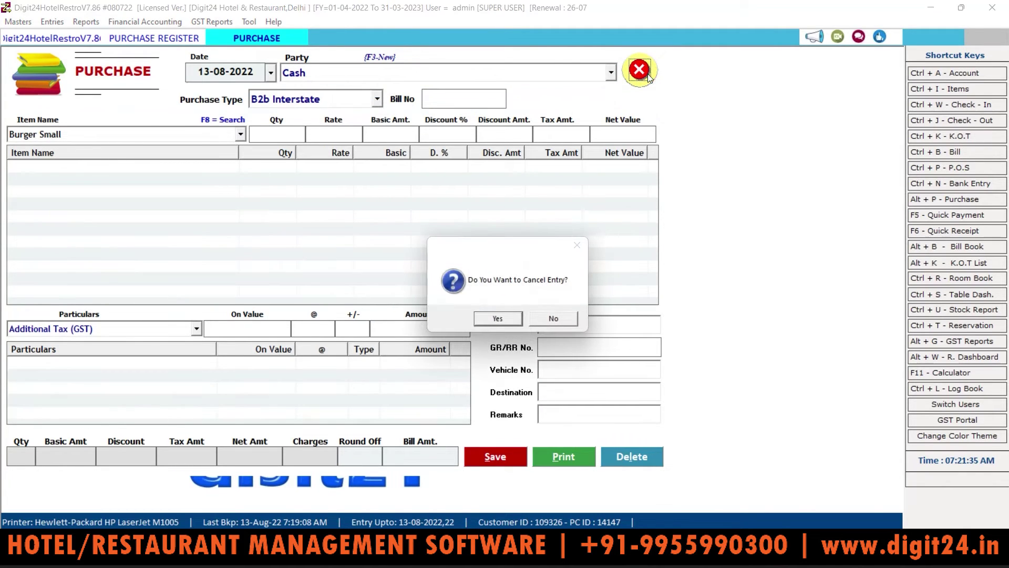
{"action": "left_click", "coordinate": [504, 321]}
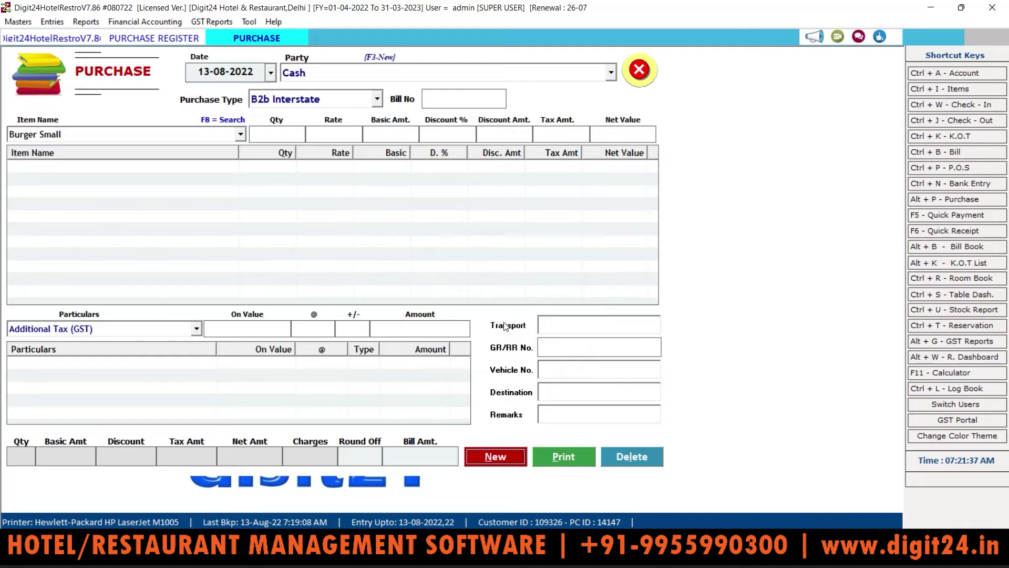
{"action": "left_click", "coordinate": [643, 79]}
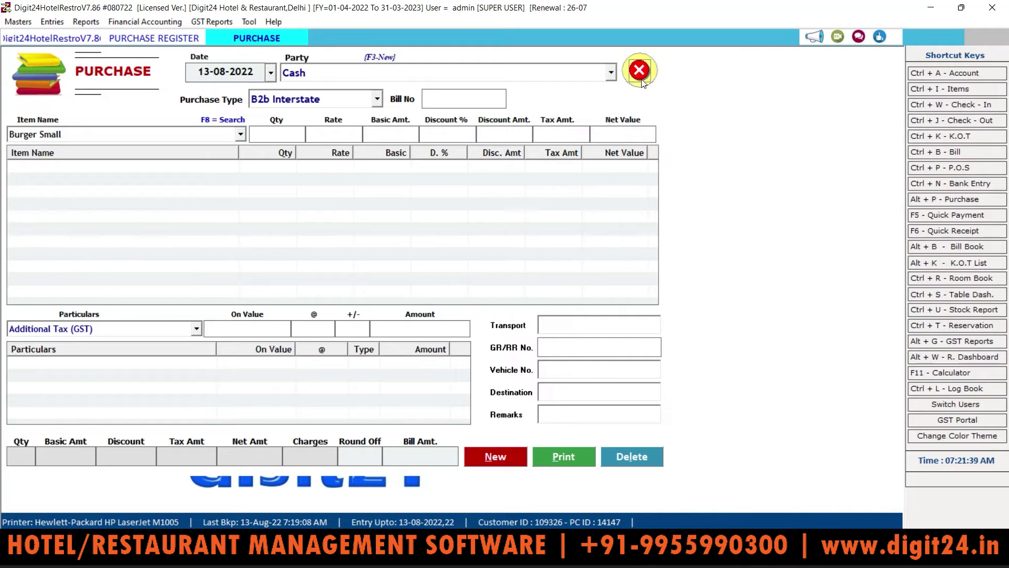
{"action": "left_click", "coordinate": [637, 79]}
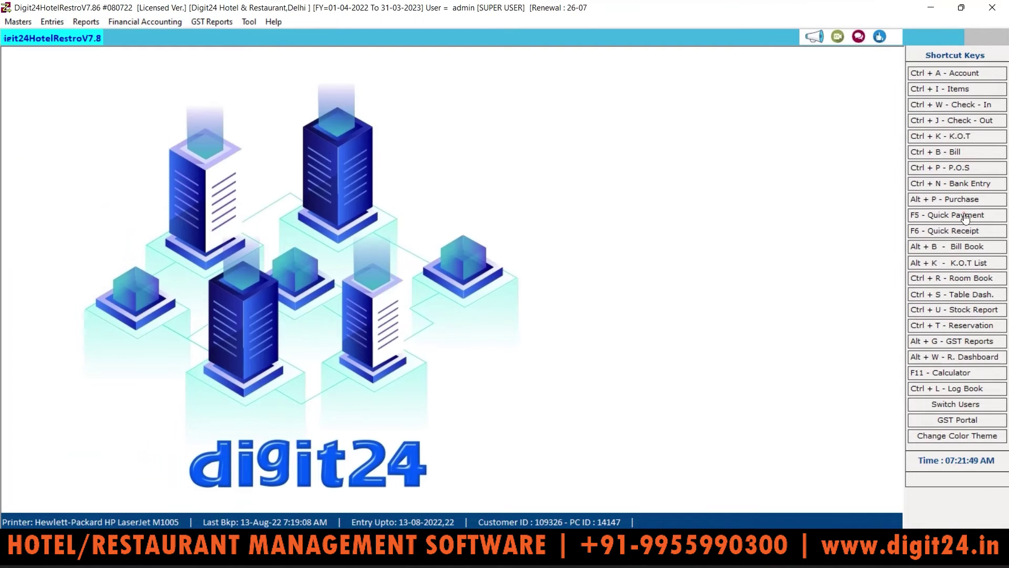
Start a Cash quick payment dated 14-08-2022 against the Advertisement & Publicity account
{"action": "left_click", "coordinate": [965, 216]}
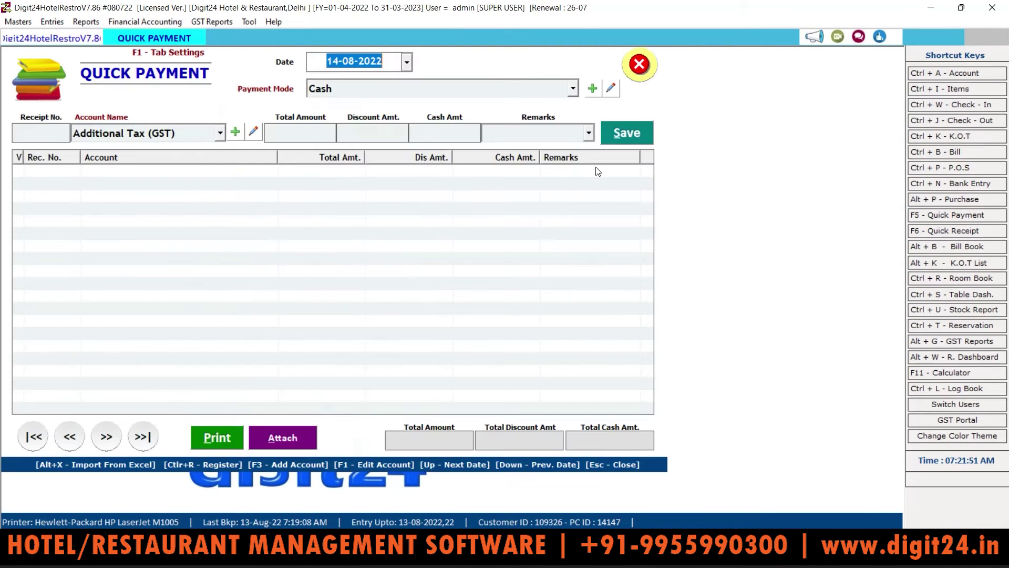
{"action": "key", "text": "Return"}
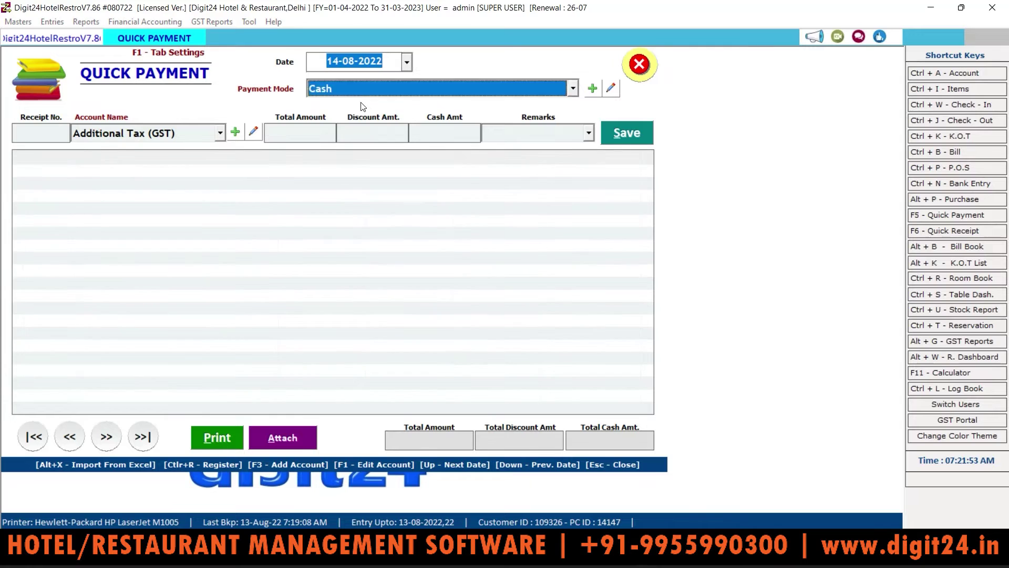
{"action": "key", "text": "Return"}
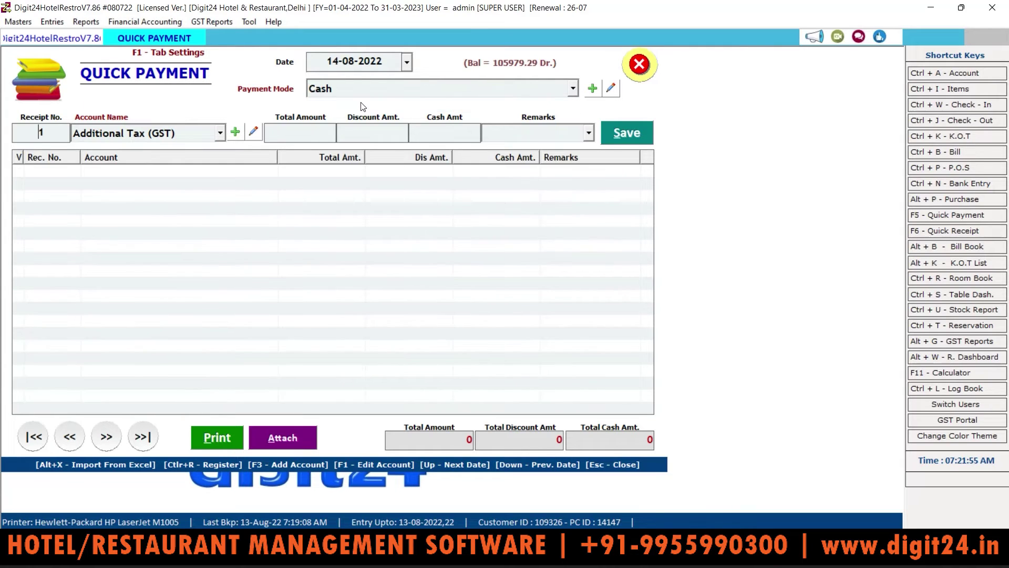
{"action": "key", "text": "Return"}
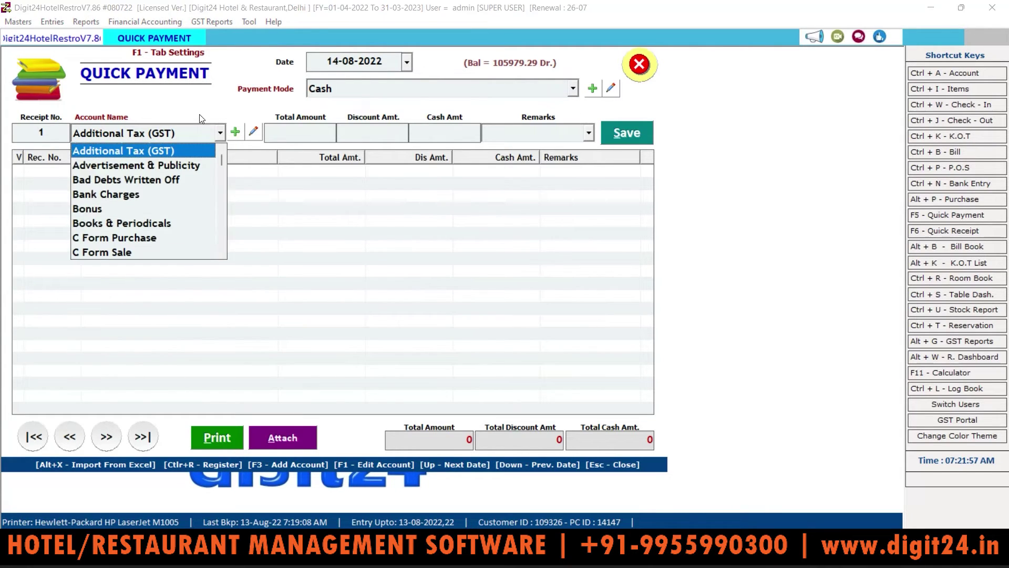
{"action": "key", "text": "Down"}
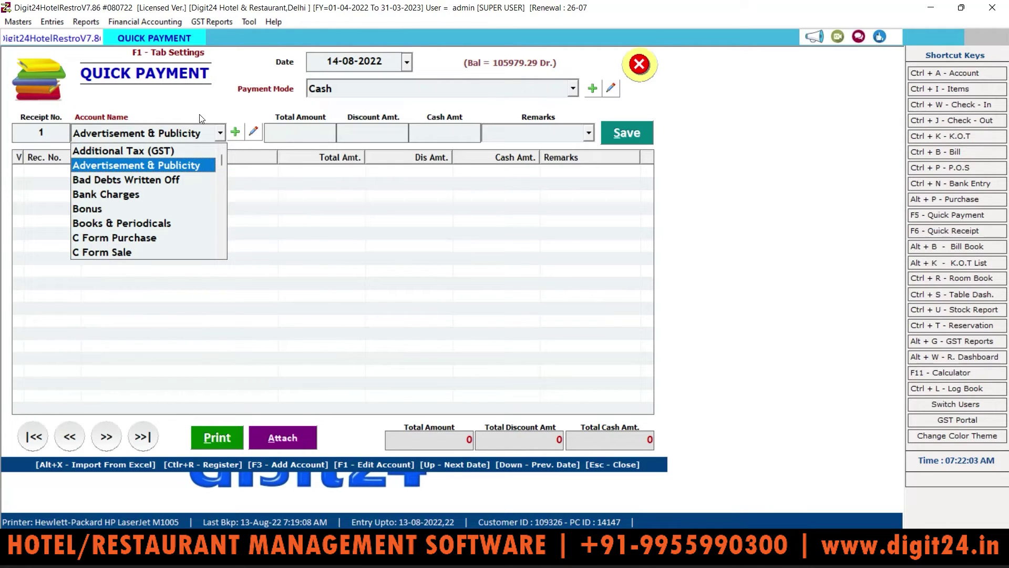
{"action": "left_click", "coordinate": [310, 138]}
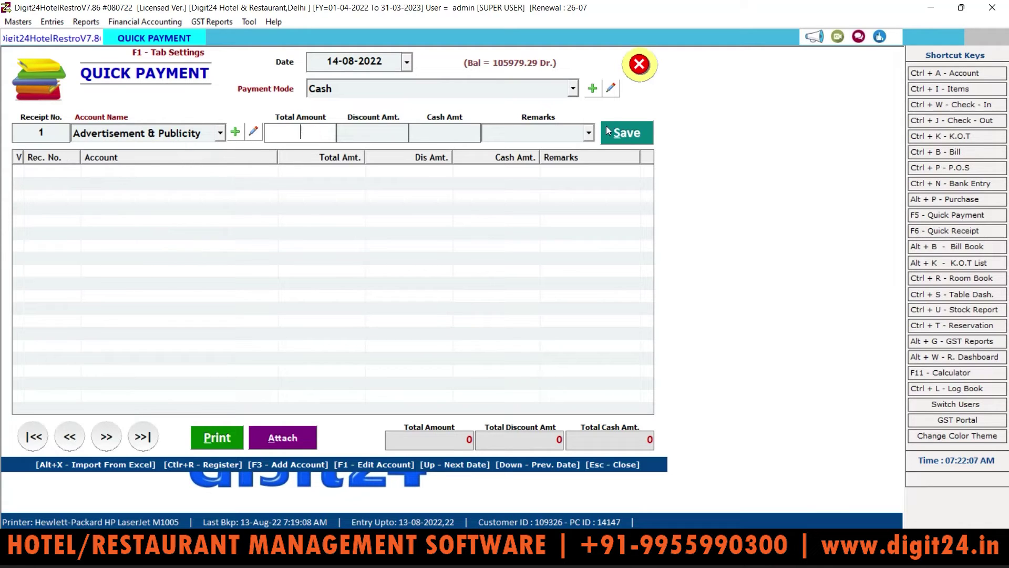
{"action": "left_click", "coordinate": [648, 70]}
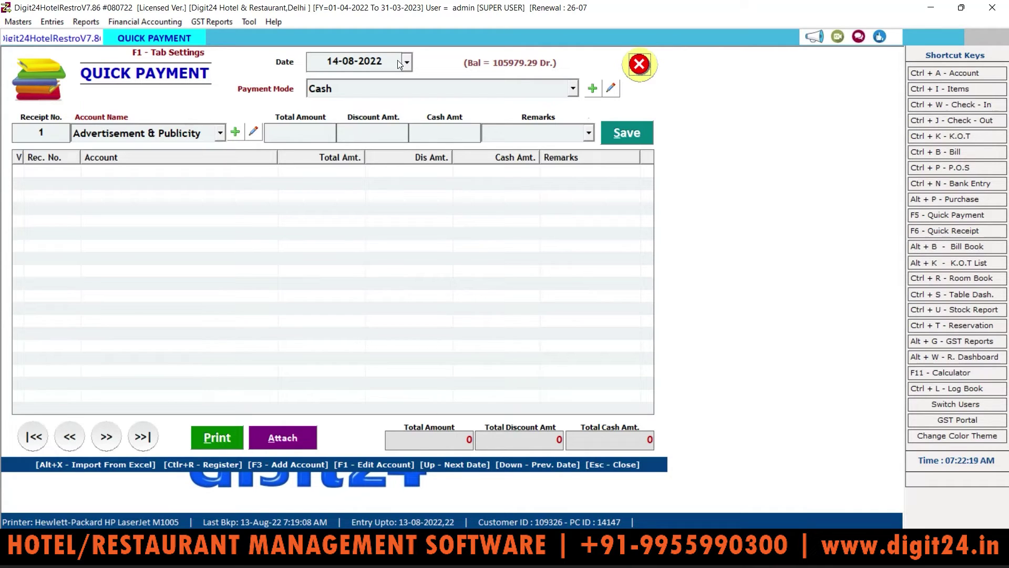
Close Quick Payment and open the Purchase Register for 13-08-2022, which lists no entries
{"action": "left_click", "coordinate": [645, 61]}
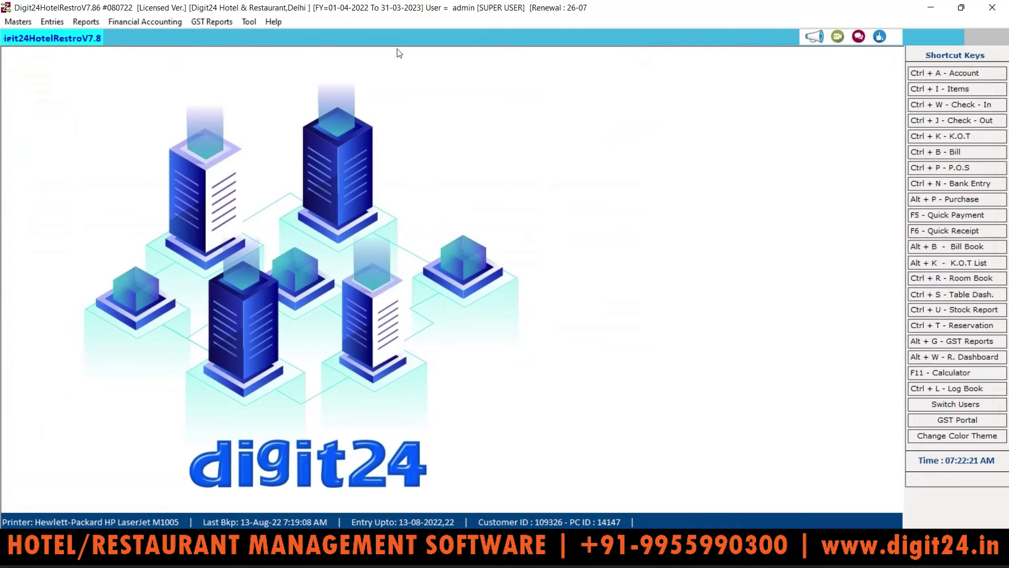
{"action": "left_click", "coordinate": [84, 22]}
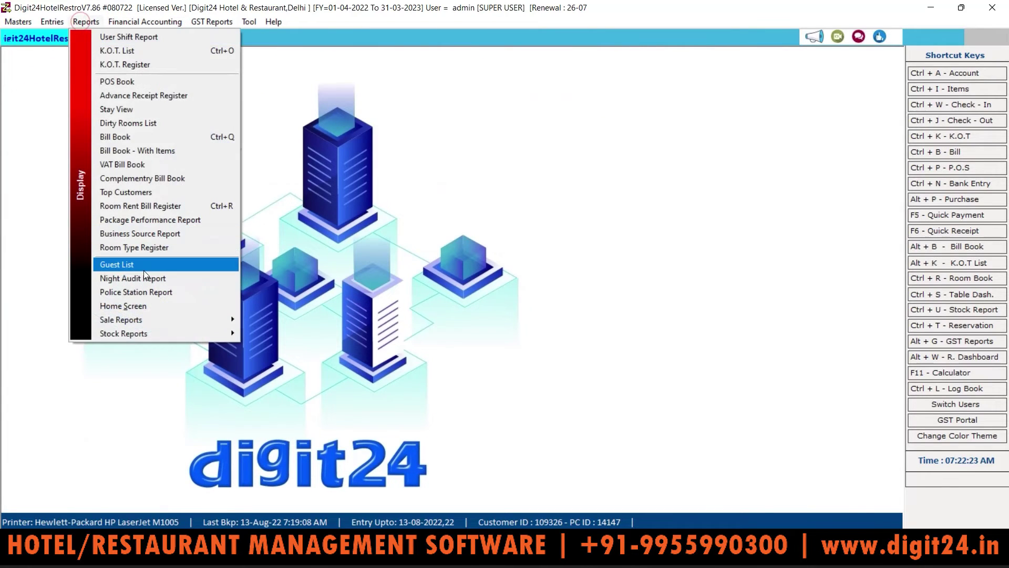
{"action": "mouse_move", "coordinate": [160, 334]}
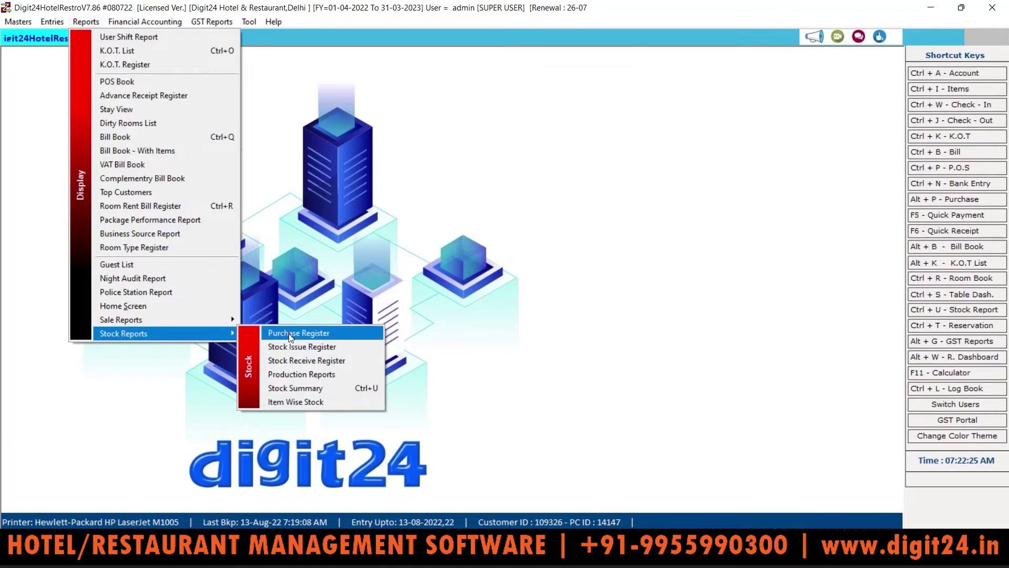
{"action": "left_click", "coordinate": [288, 333]}
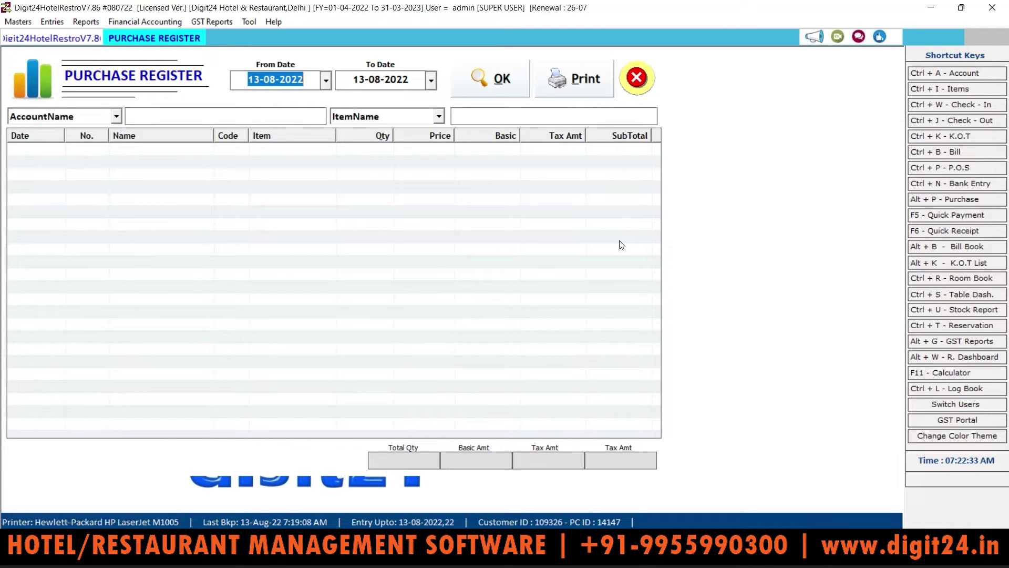
{"action": "left_click", "coordinate": [87, 23]}
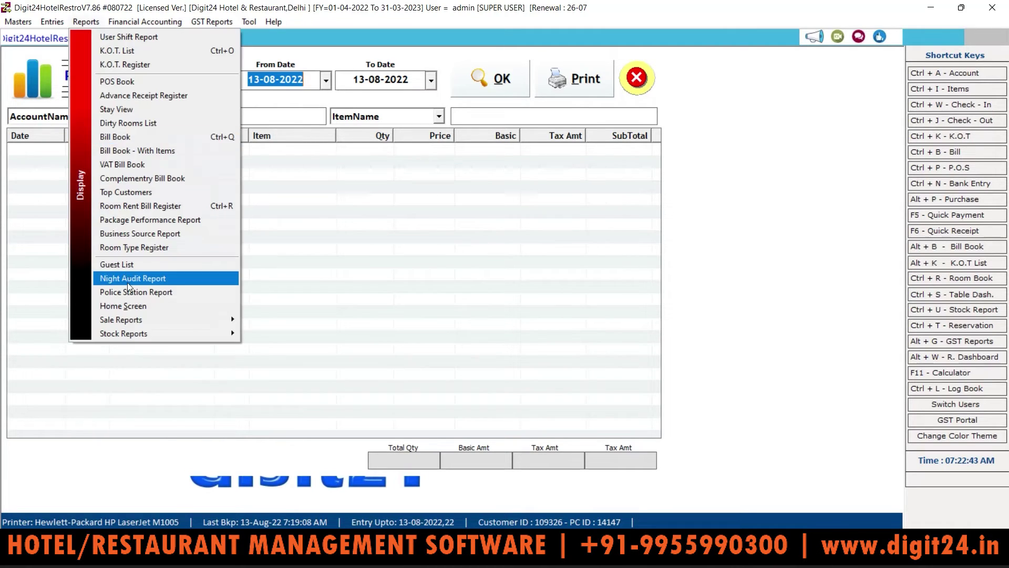
{"action": "mouse_move", "coordinate": [231, 333]}
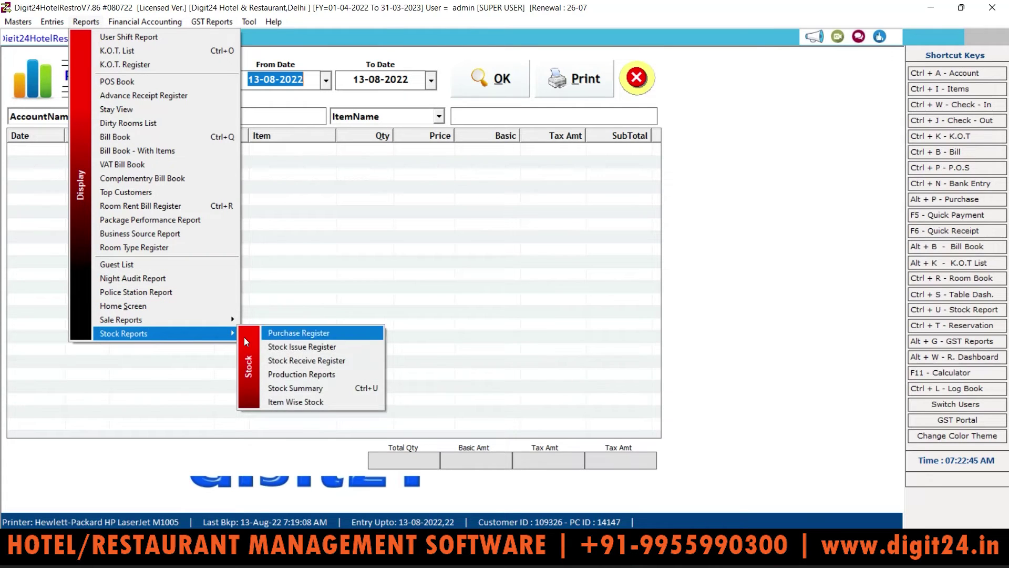
Load the Stock Issue and Stock Receive Registers for 13-08-2022, both empty with zero totals
{"action": "left_click", "coordinate": [300, 347]}
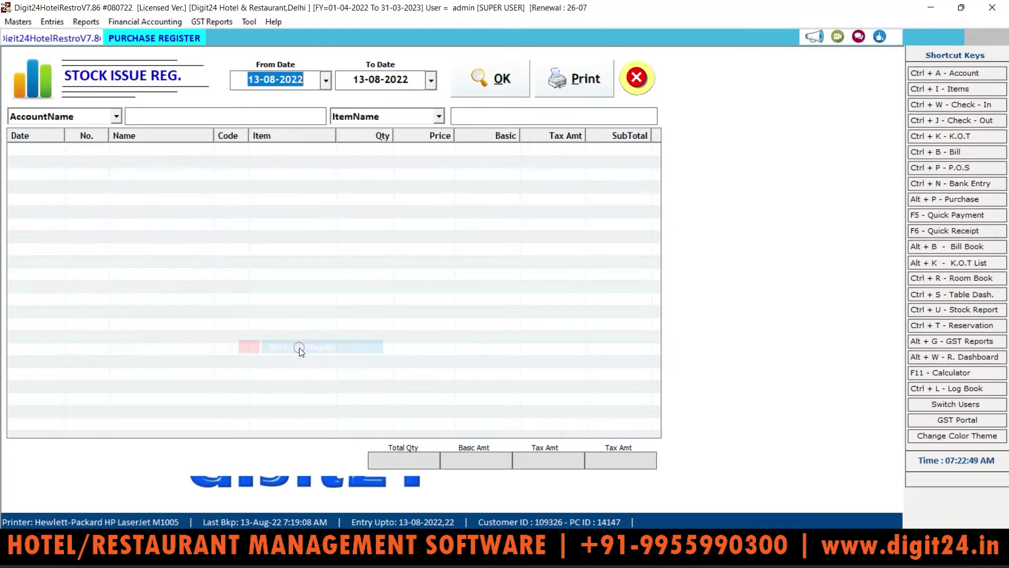
{"action": "left_click", "coordinate": [472, 78]}
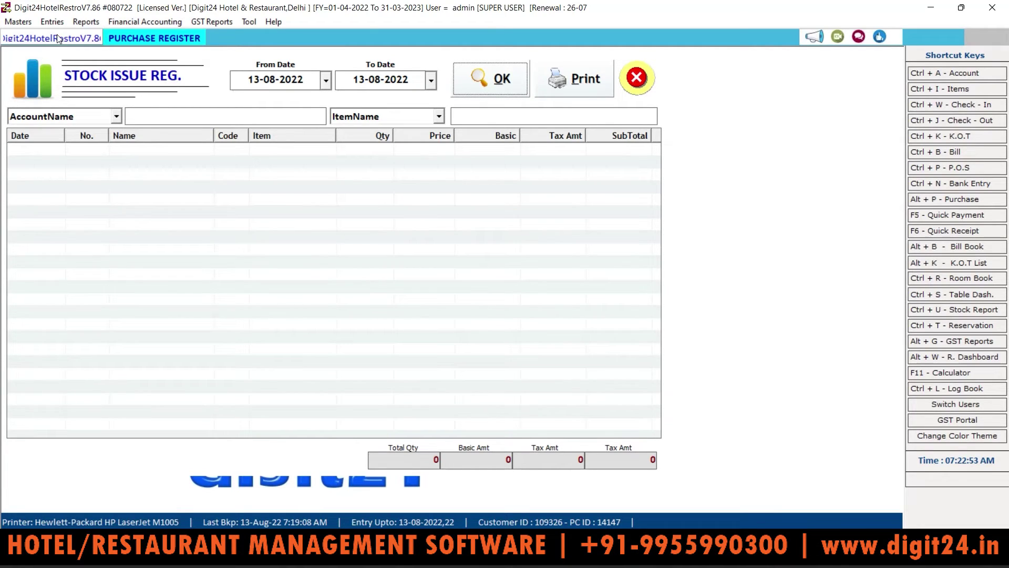
{"action": "left_click", "coordinate": [85, 23]}
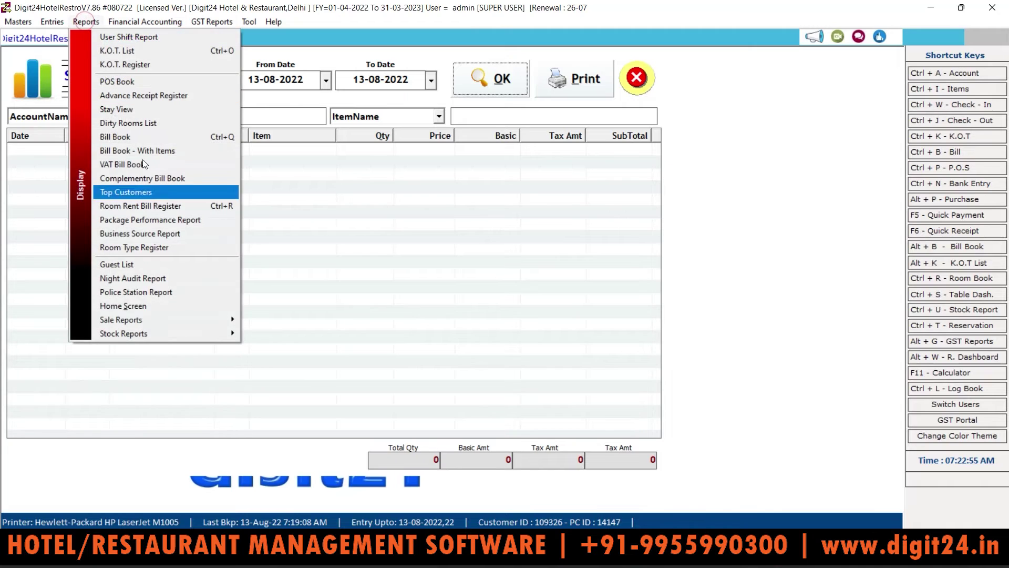
{"action": "mouse_move", "coordinate": [225, 334]}
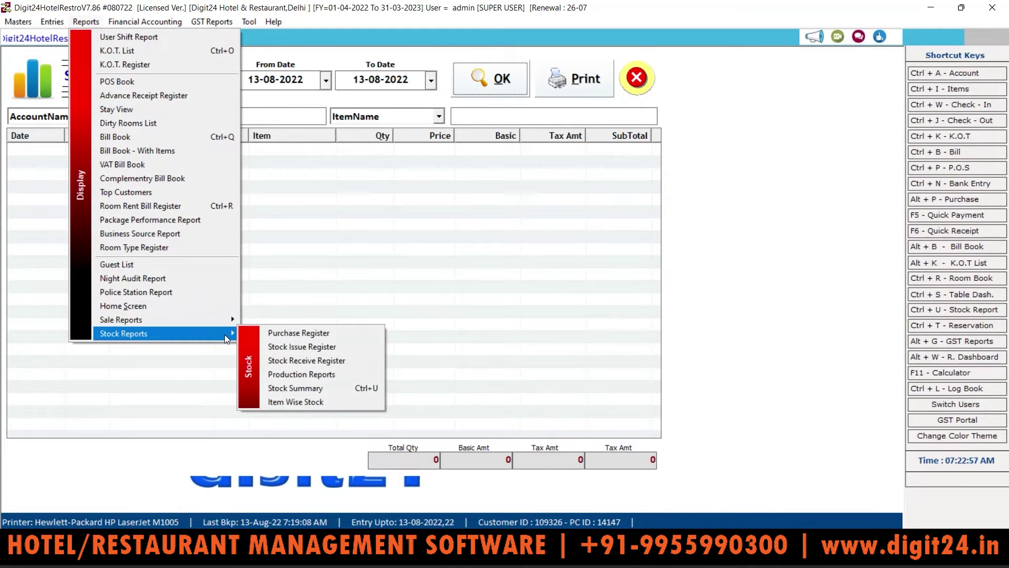
{"action": "left_click", "coordinate": [290, 362]}
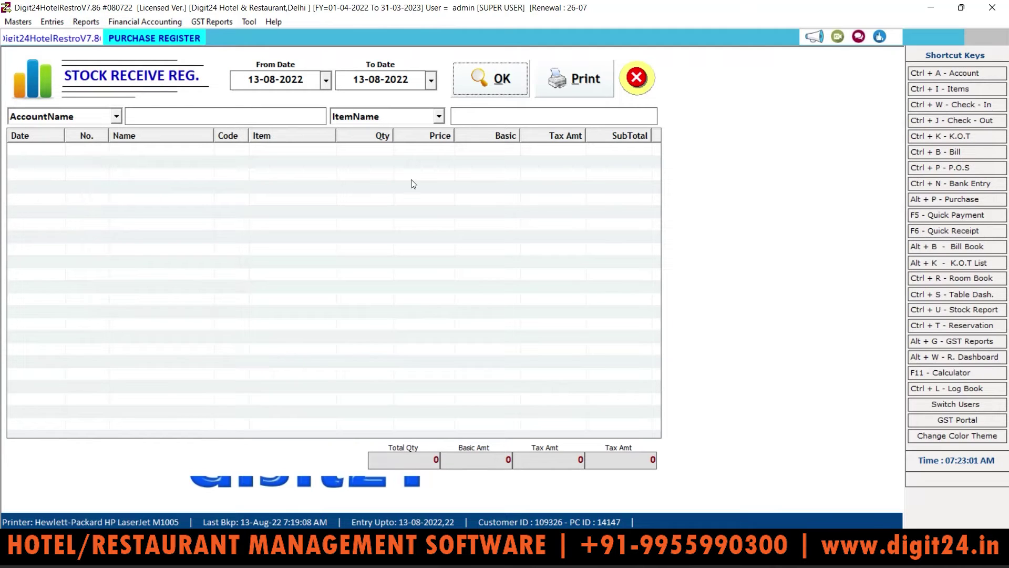
{"action": "left_click", "coordinate": [500, 93]}
{"action": "left_click", "coordinate": [84, 22]}
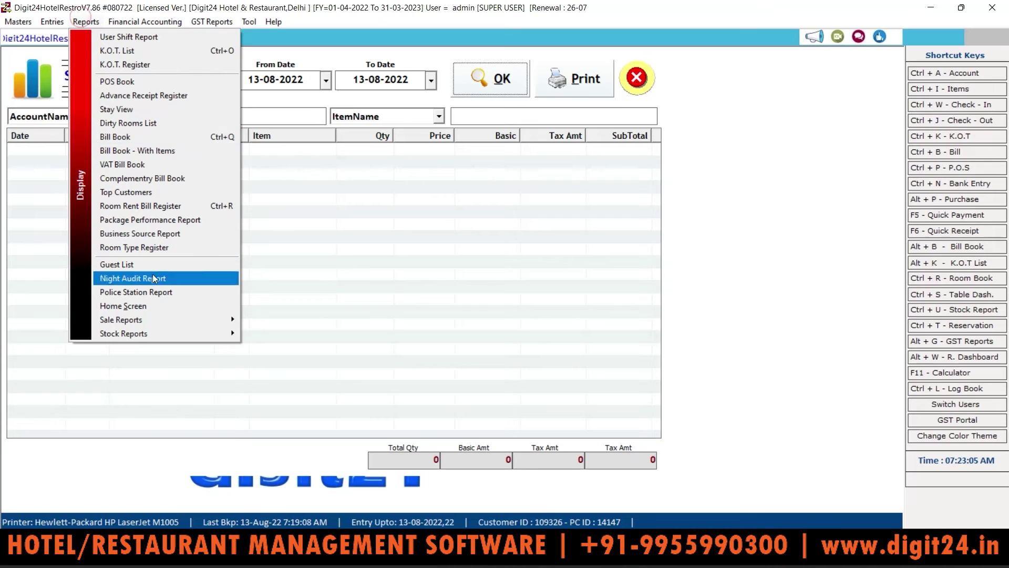
Go to Production Reports and open the Receipe Book process list
{"action": "mouse_move", "coordinate": [205, 333]}
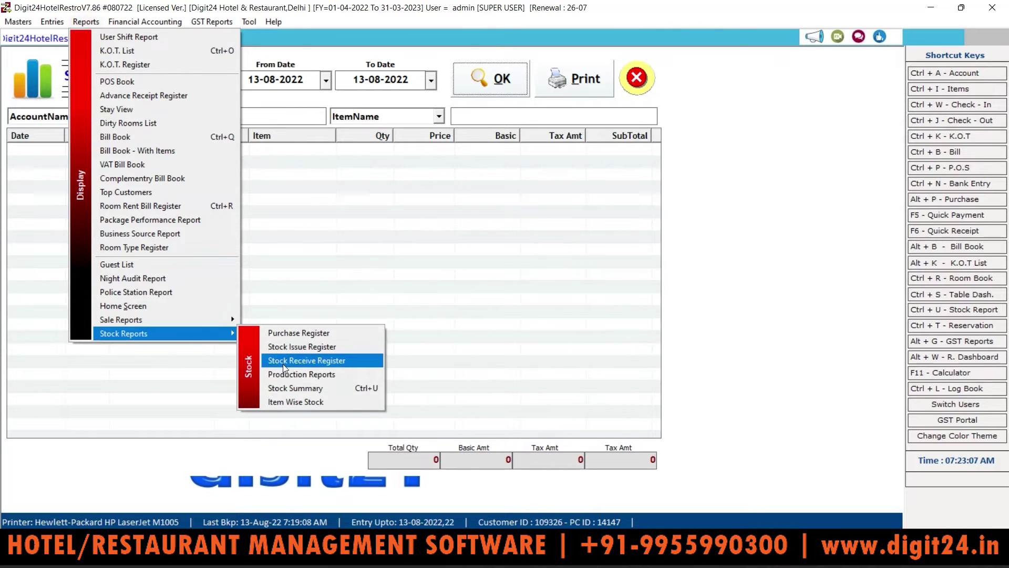
{"action": "left_click", "coordinate": [295, 373]}
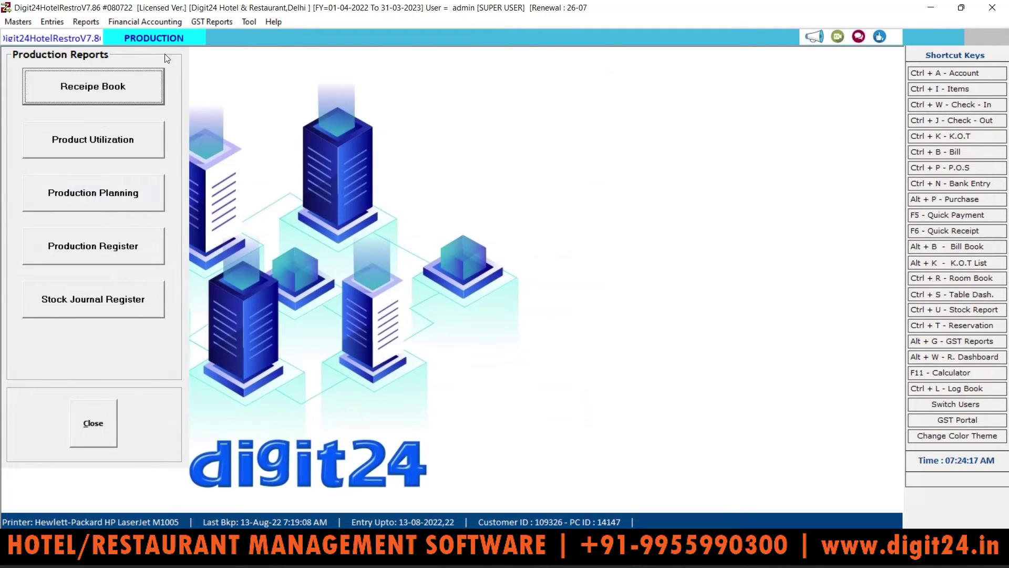
{"action": "left_click", "coordinate": [103, 84]}
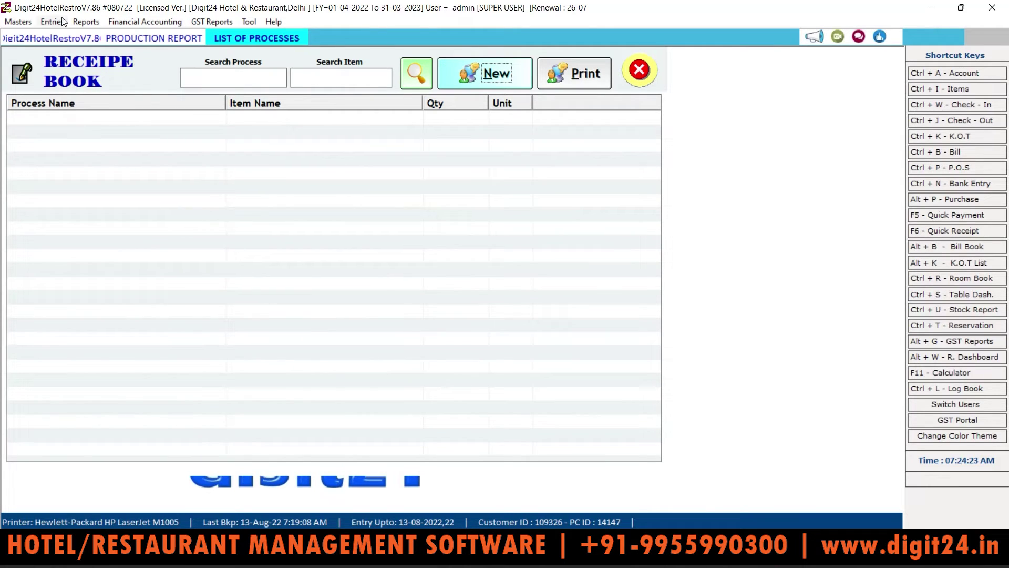
Start a new recipe from Masters > Receipe, then close it unsaved along with the Receipe Book
{"action": "left_click", "coordinate": [20, 21]}
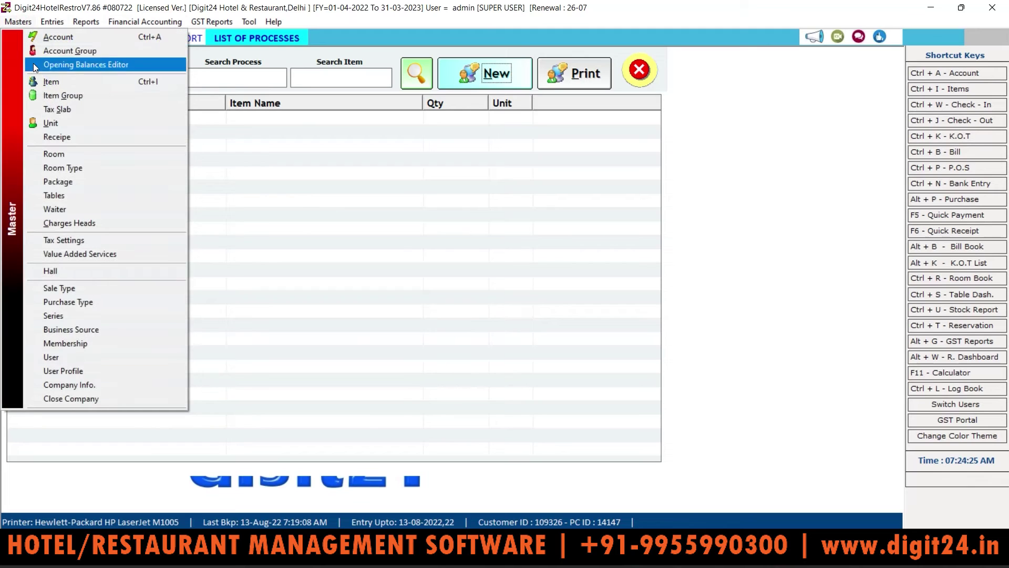
{"action": "left_click", "coordinate": [58, 137]}
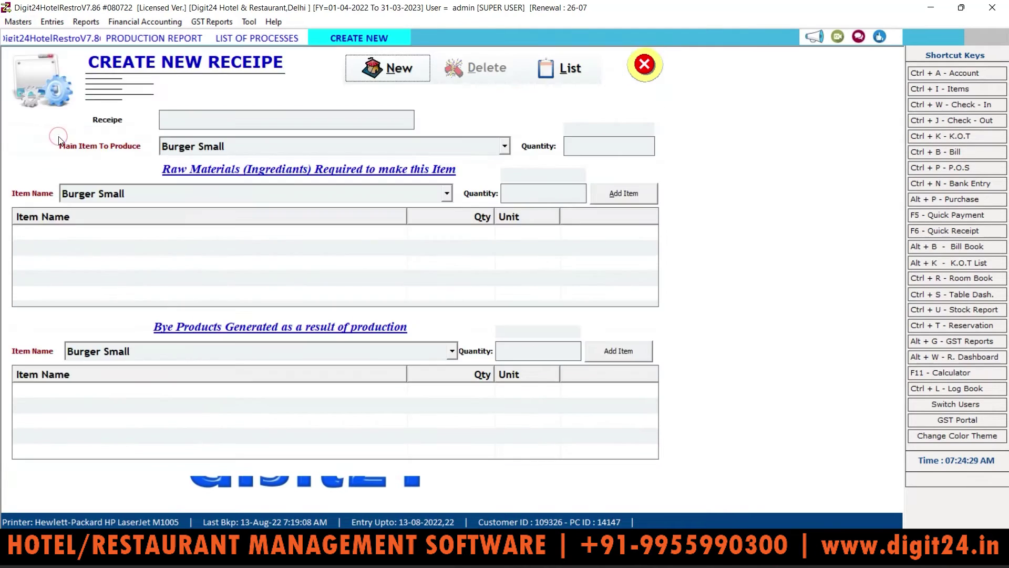
{"action": "left_click", "coordinate": [403, 67]}
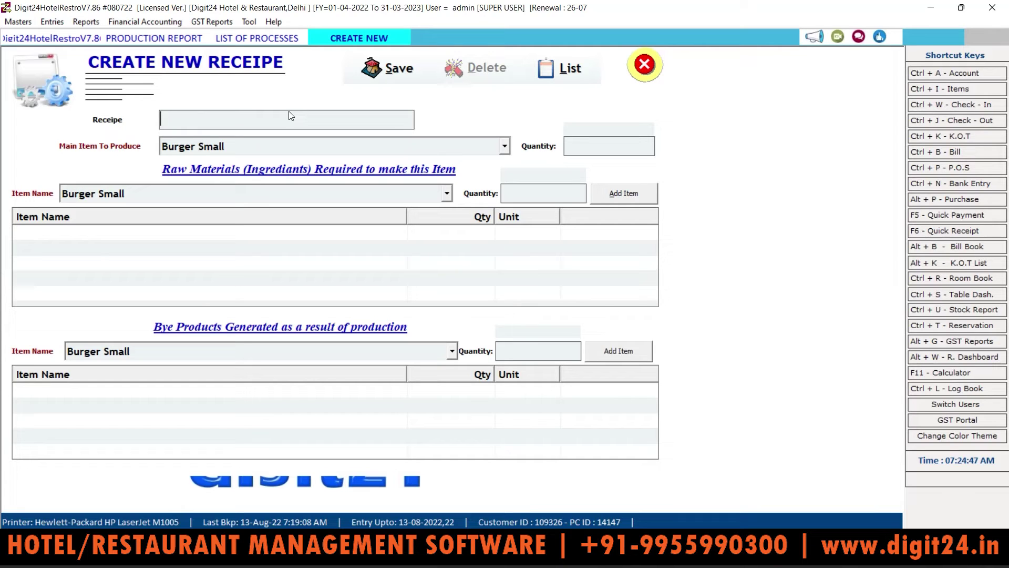
{"action": "left_click", "coordinate": [644, 64]}
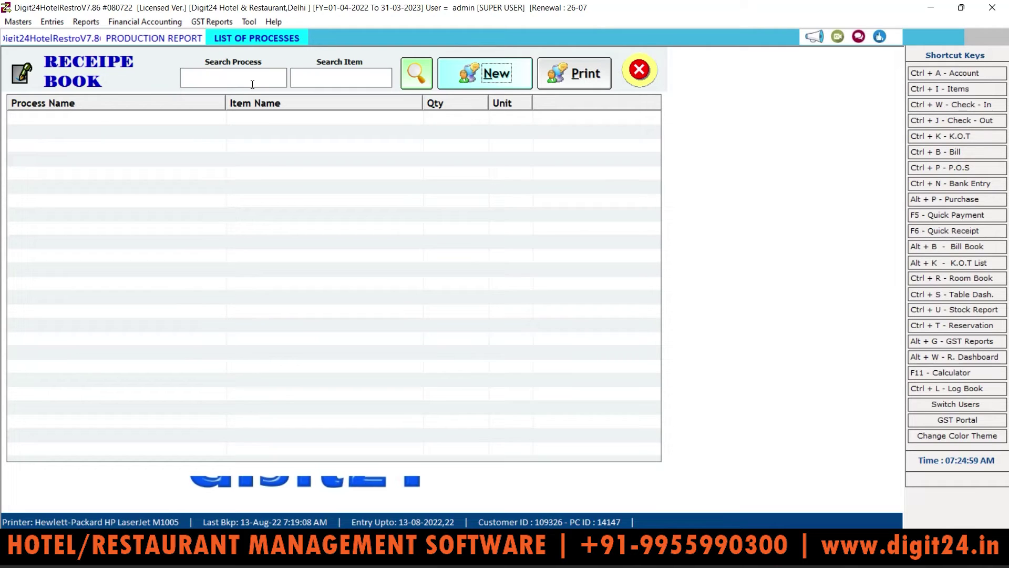
{"action": "left_click", "coordinate": [651, 80]}
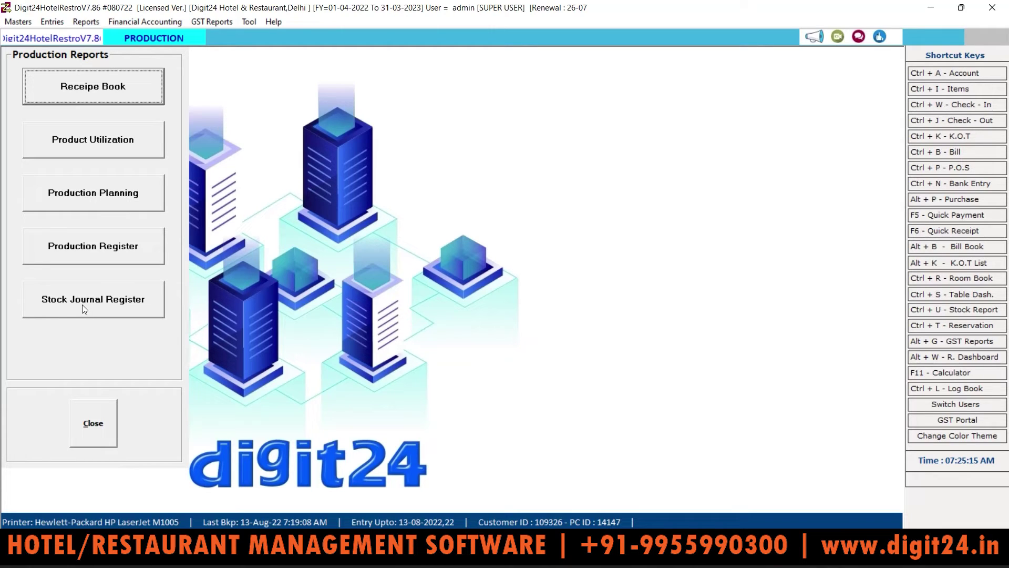
Run the Stock Summary from 13-04-2022 to 13-08-2022, review it, then close it
{"action": "left_click", "coordinate": [86, 21]}
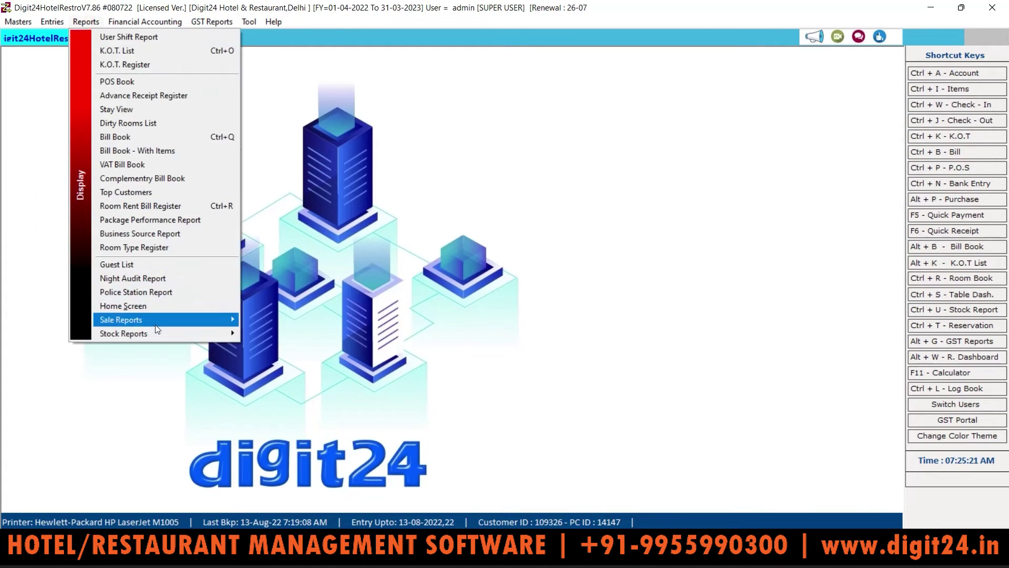
{"action": "mouse_move", "coordinate": [163, 333]}
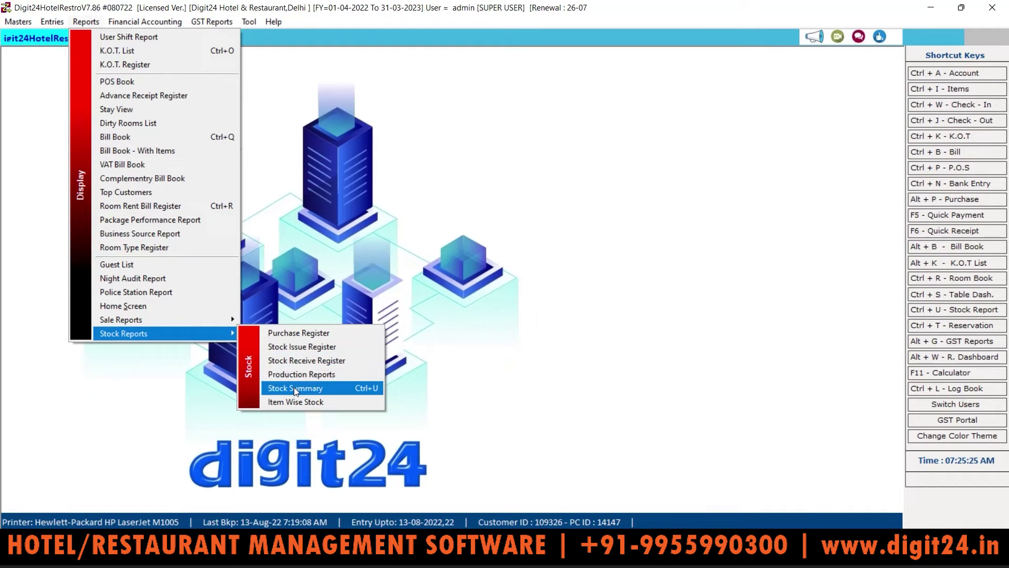
{"action": "left_click", "coordinate": [295, 387]}
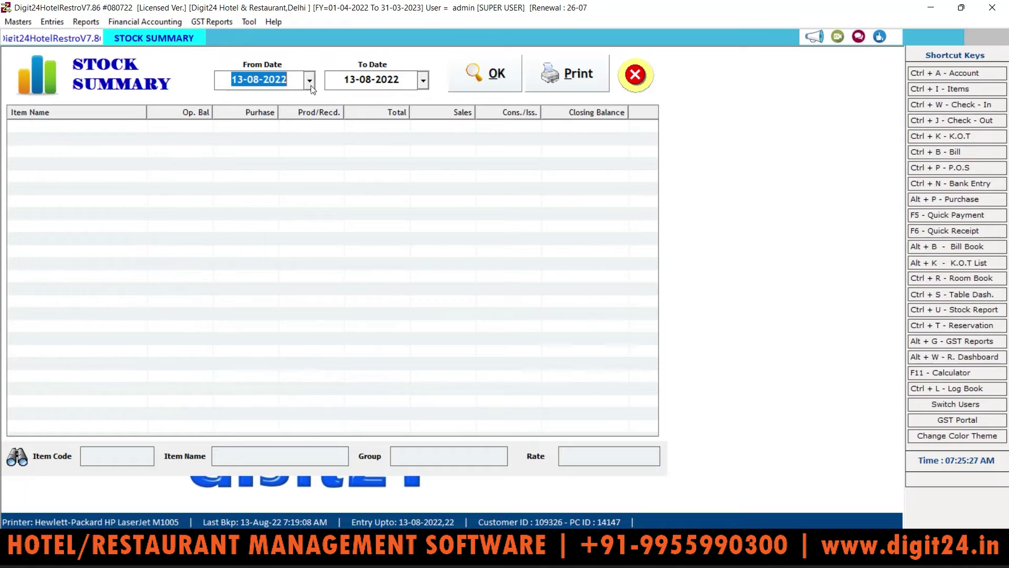
{"action": "left_click", "coordinate": [310, 85]}
{"action": "left_click", "coordinate": [238, 106]}
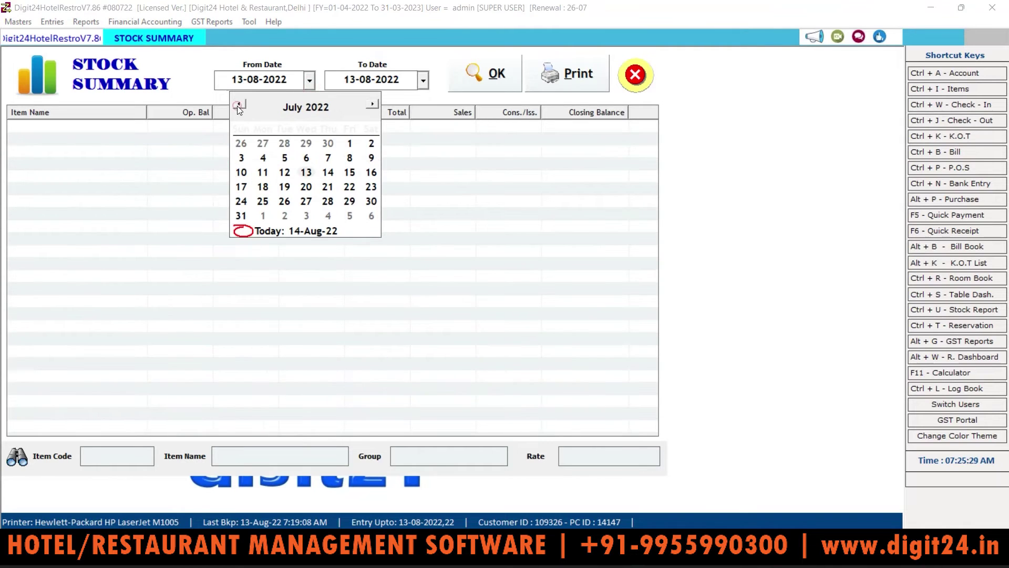
{"action": "left_click", "coordinate": [237, 106]}
{"action": "left_click", "coordinate": [238, 106]}
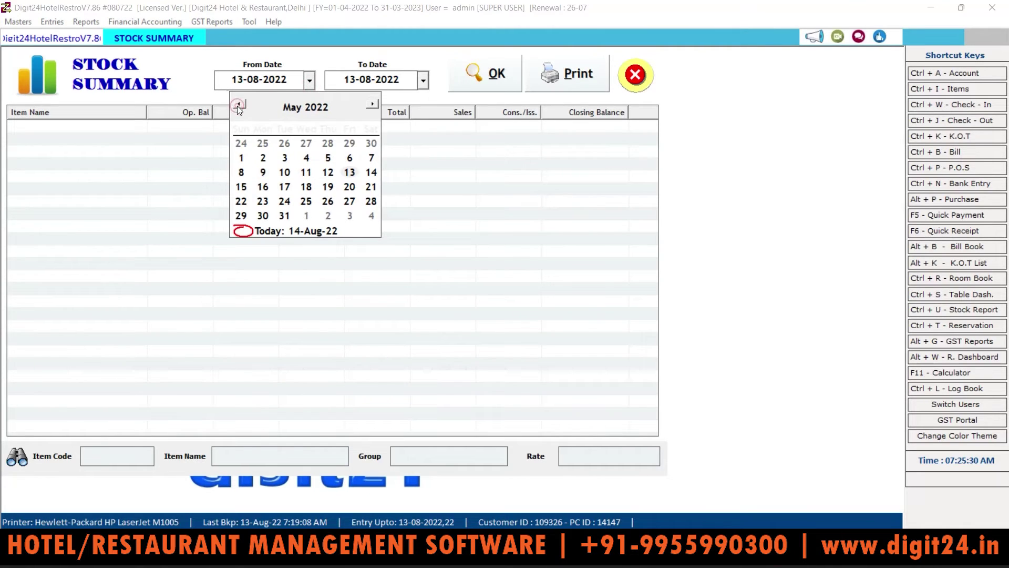
{"action": "left_click", "coordinate": [243, 160]}
{"action": "left_click", "coordinate": [255, 75]}
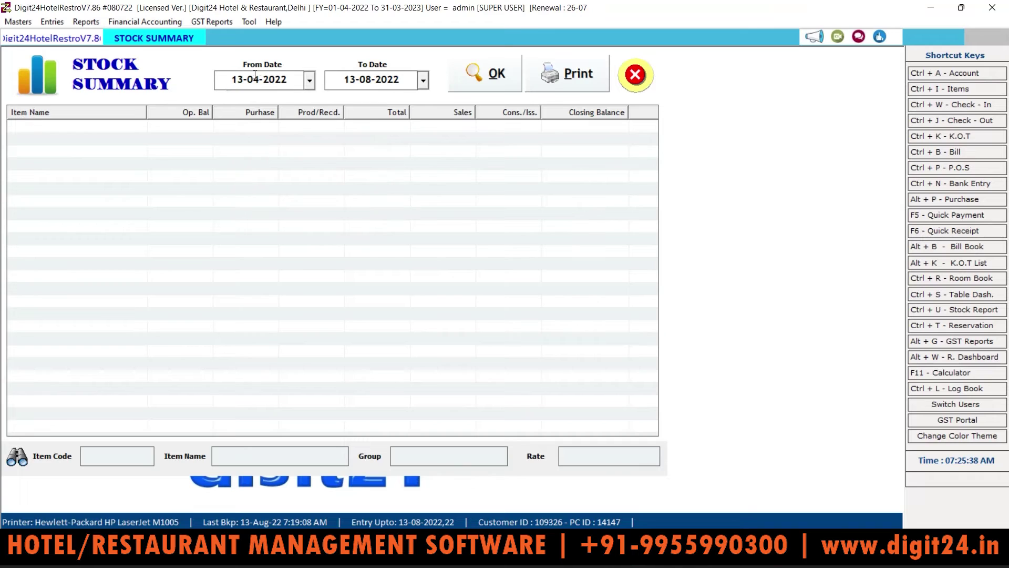
{"action": "left_click", "coordinate": [483, 75]}
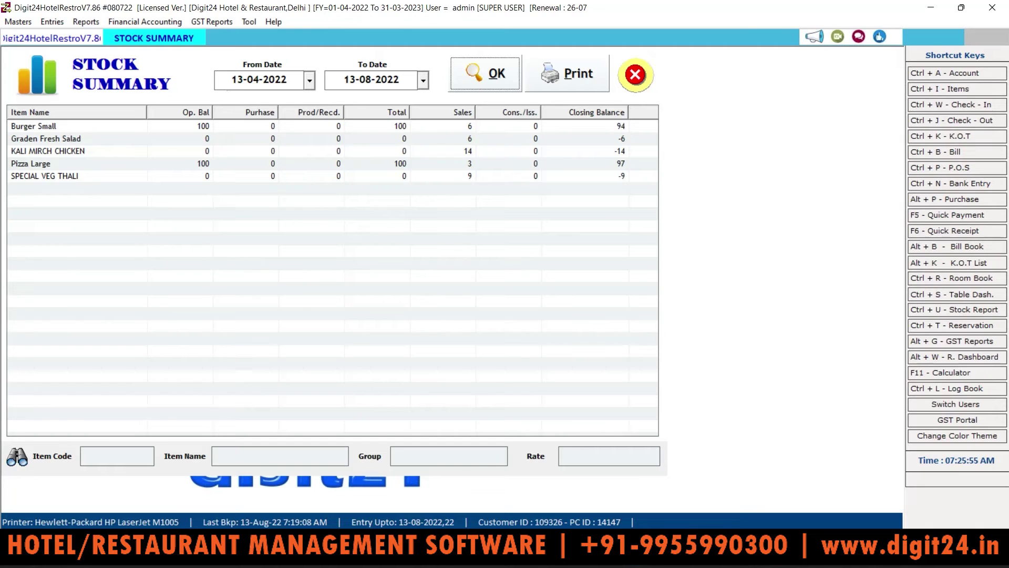
{"action": "left_click", "coordinate": [628, 81]}
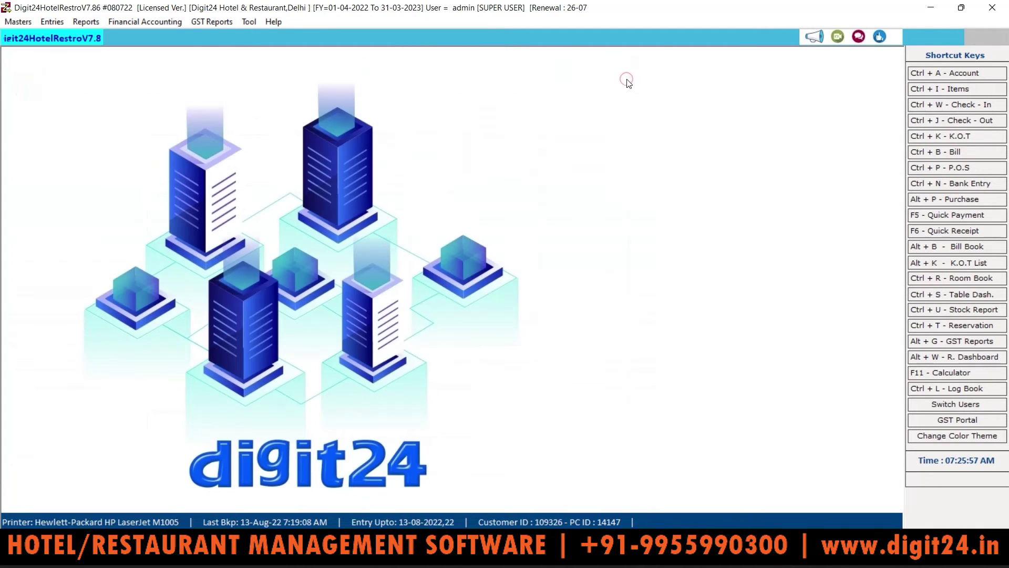
{"action": "left_click", "coordinate": [24, 23]}
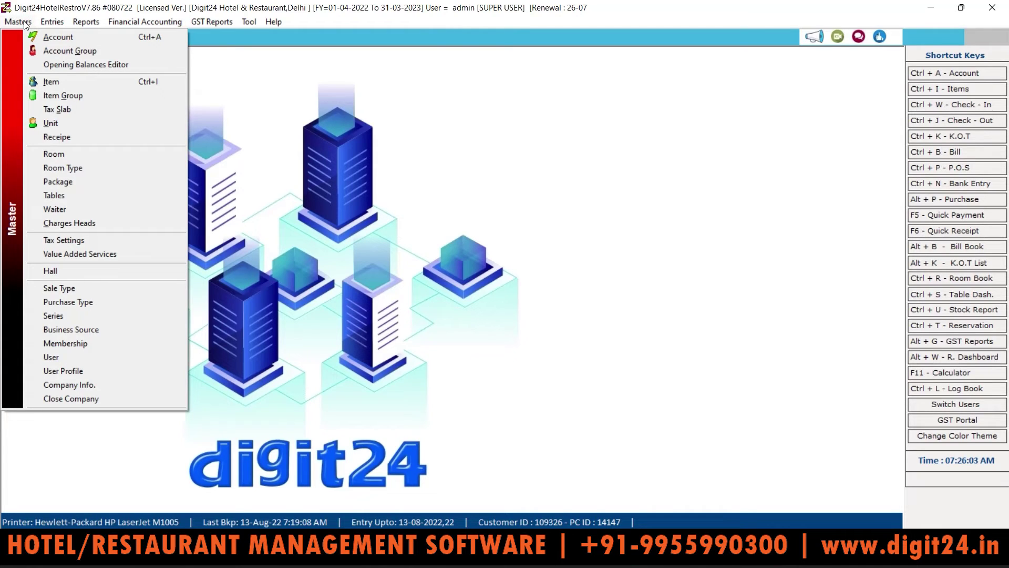
{"action": "left_click", "coordinate": [47, 81]}
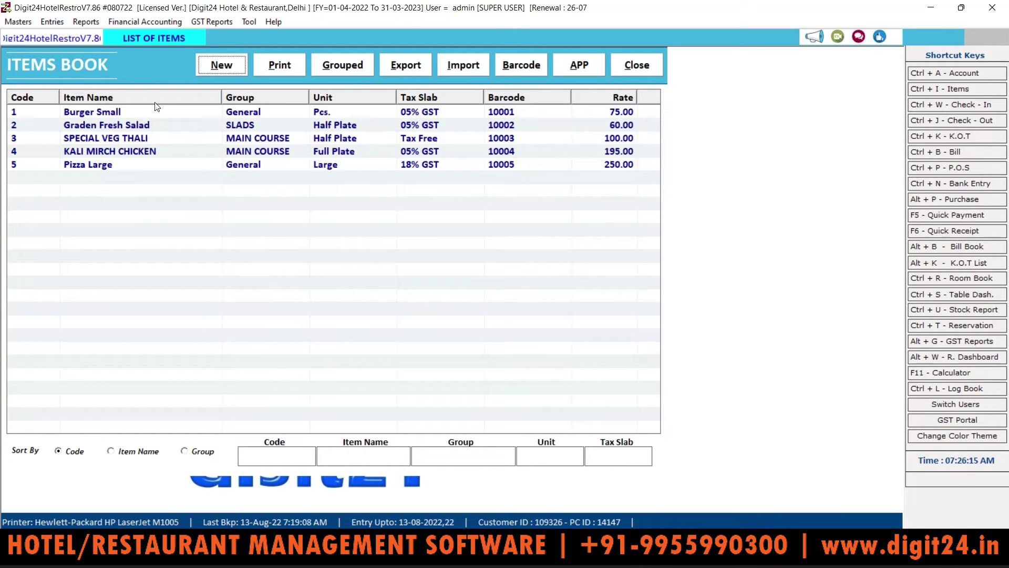
{"action": "left_click", "coordinate": [222, 68]}
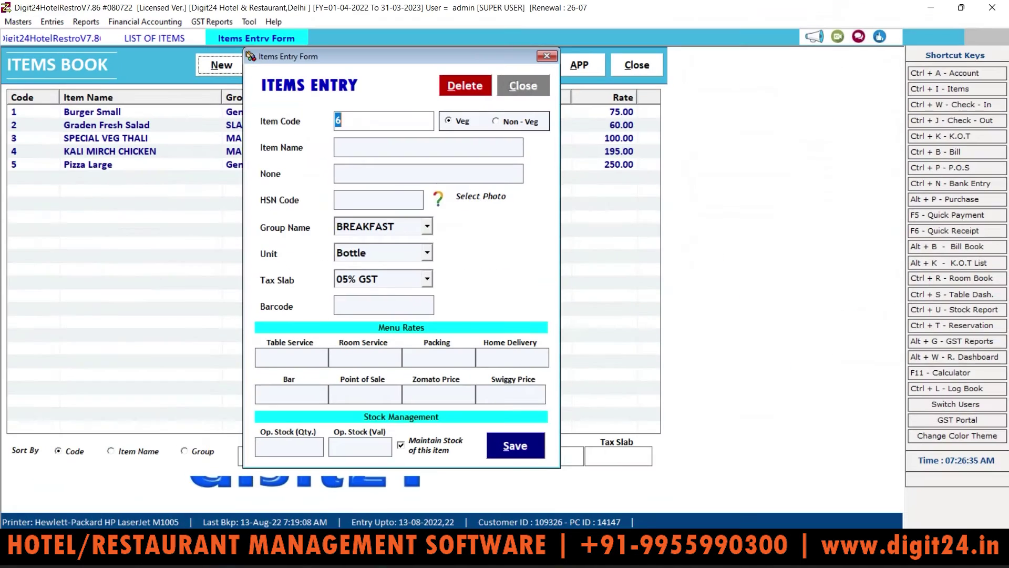
{"action": "left_click", "coordinate": [400, 447]}
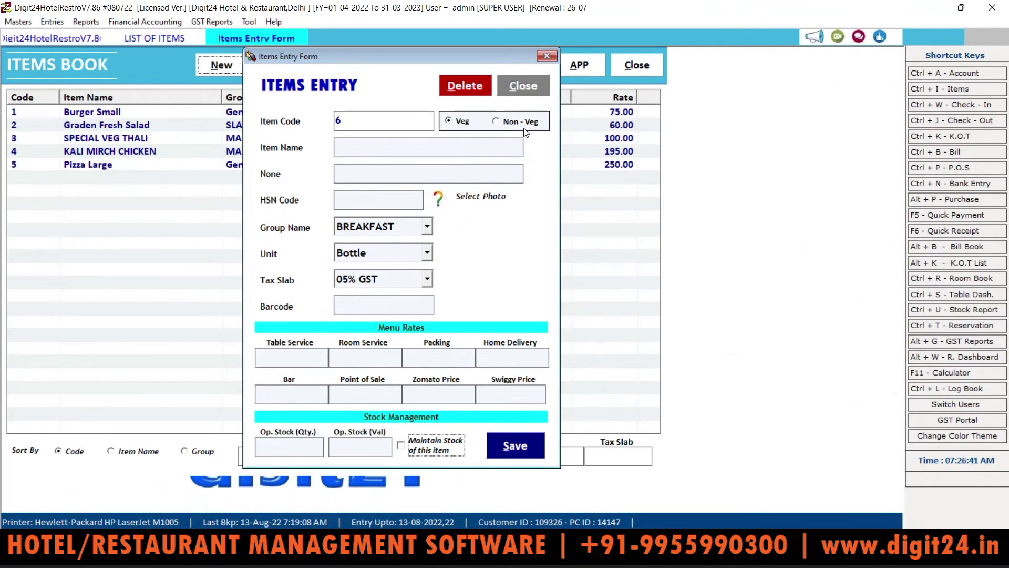
{"action": "left_click", "coordinate": [661, 0]}
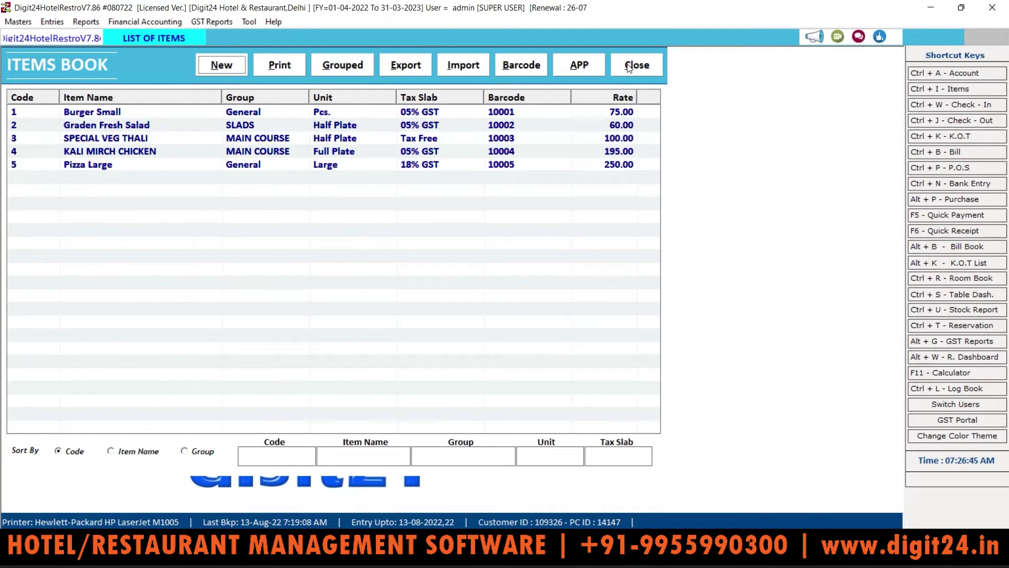
{"action": "left_click", "coordinate": [629, 67]}
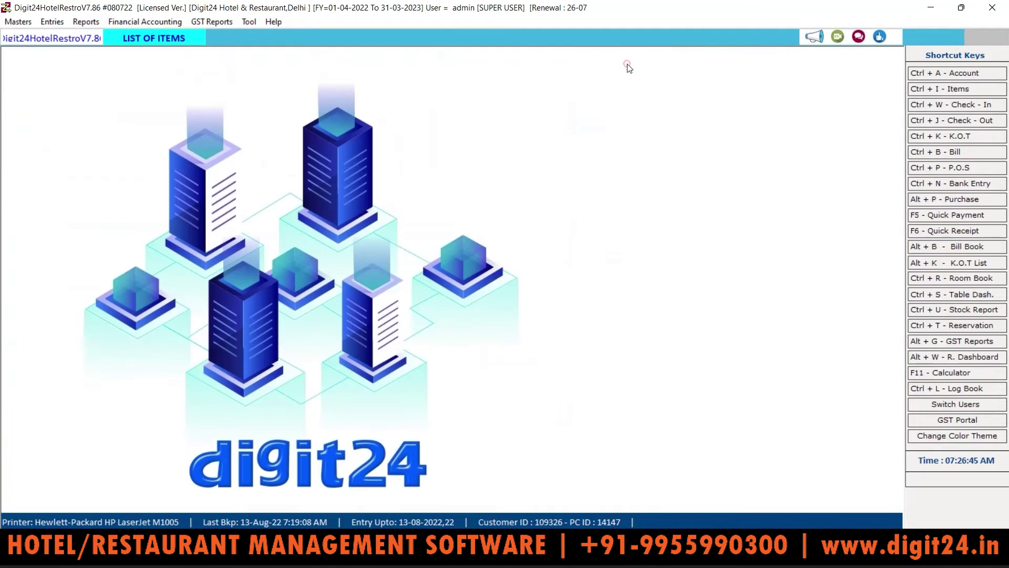
{"action": "left_click", "coordinate": [86, 22]}
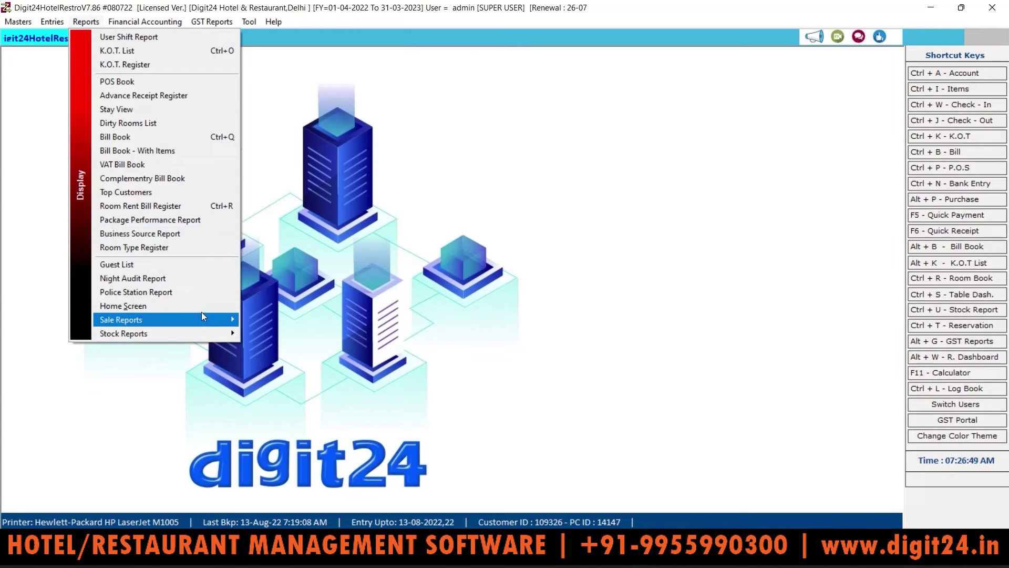
{"action": "mouse_move", "coordinate": [203, 333]}
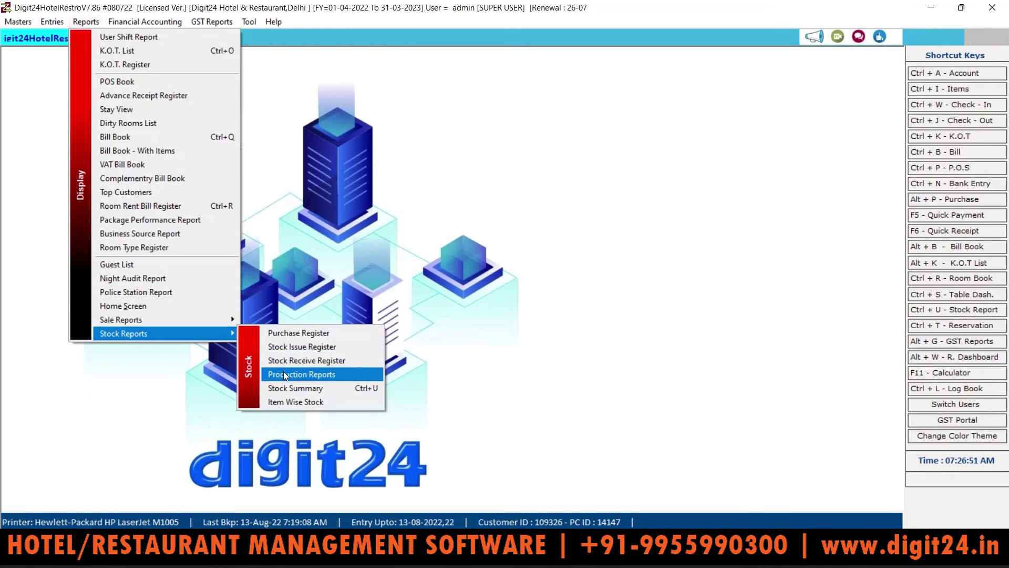
{"action": "left_click", "coordinate": [293, 402]}
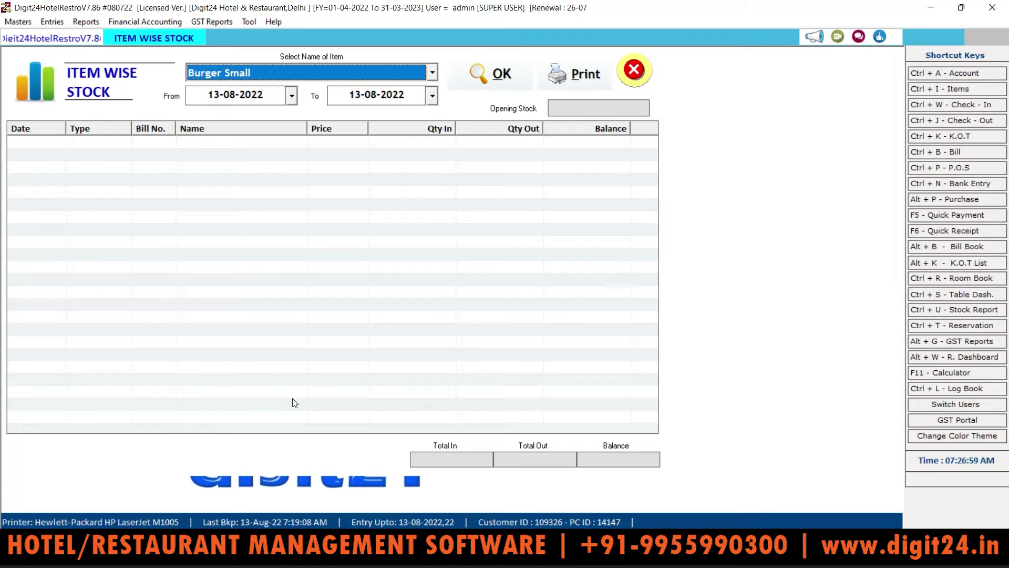
{"action": "left_click", "coordinate": [432, 73]}
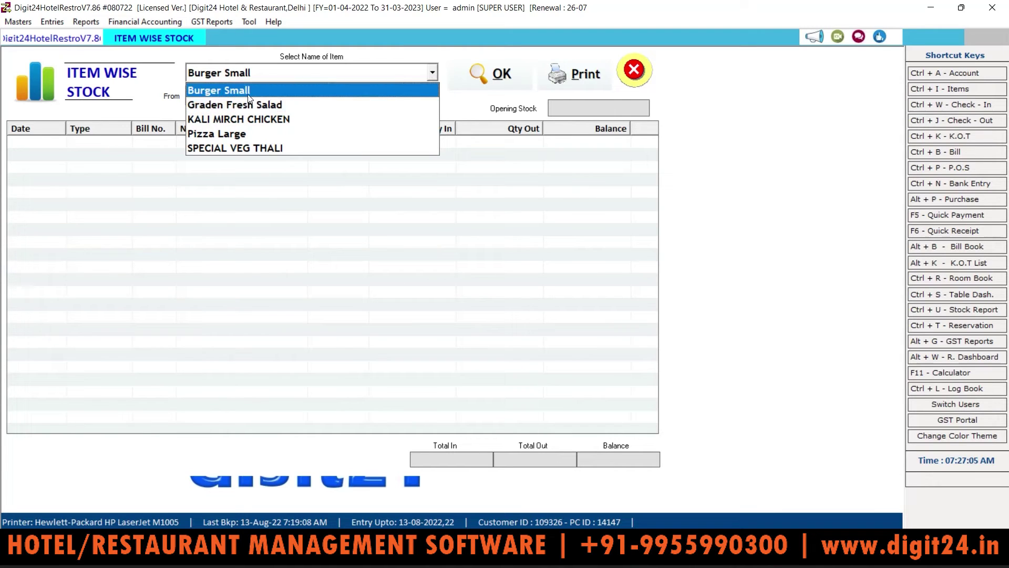
{"action": "left_click", "coordinate": [244, 148]}
{"action": "left_click", "coordinate": [508, 74]}
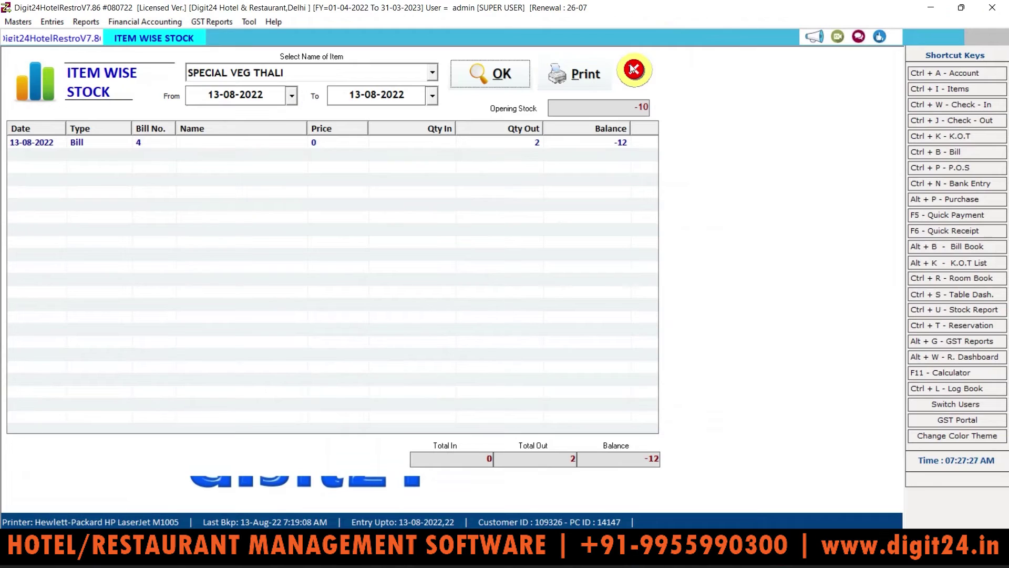
{"action": "left_click", "coordinate": [633, 68]}
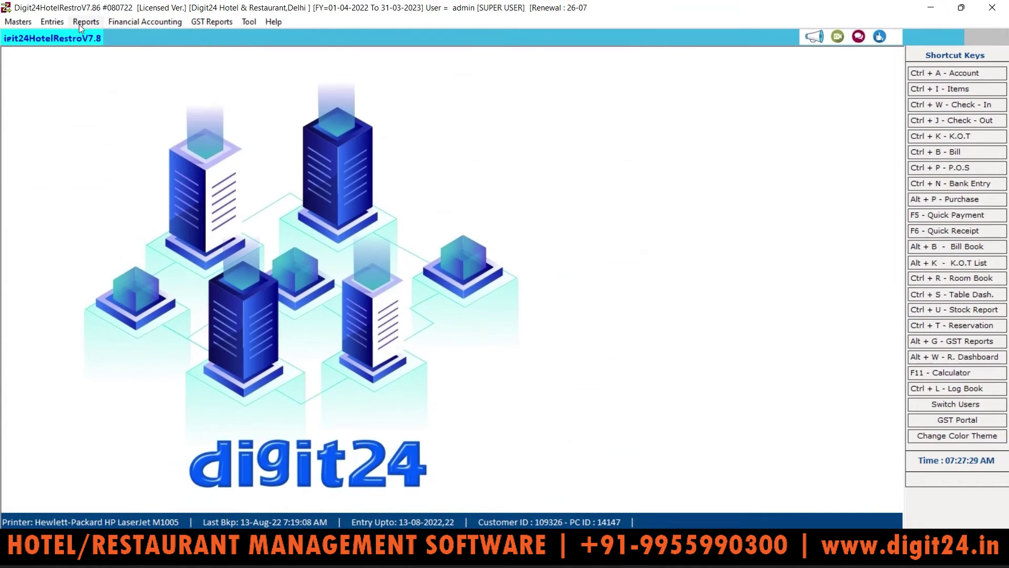
{"action": "left_click", "coordinate": [81, 24]}
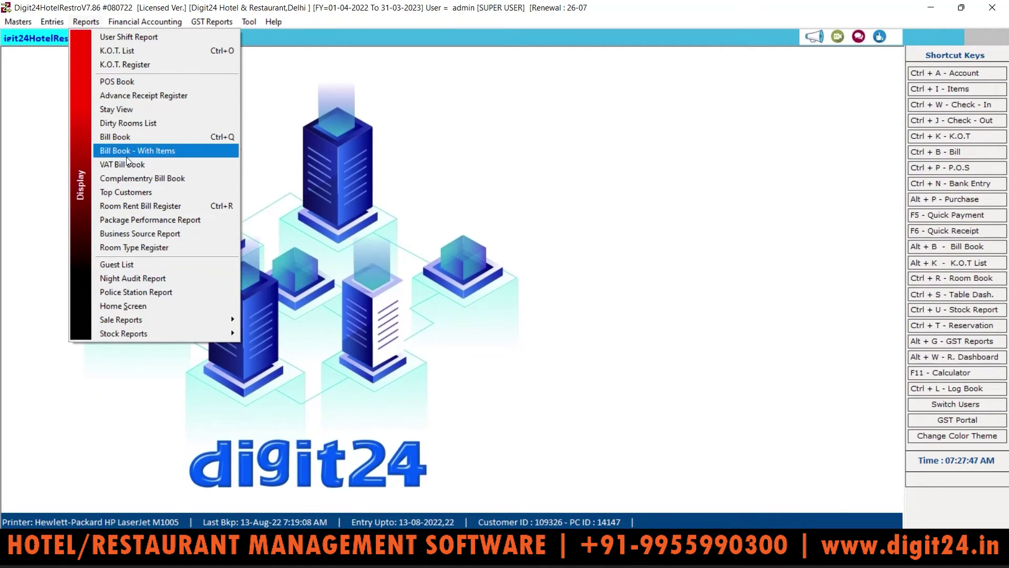
{"action": "mouse_move", "coordinate": [158, 23]}
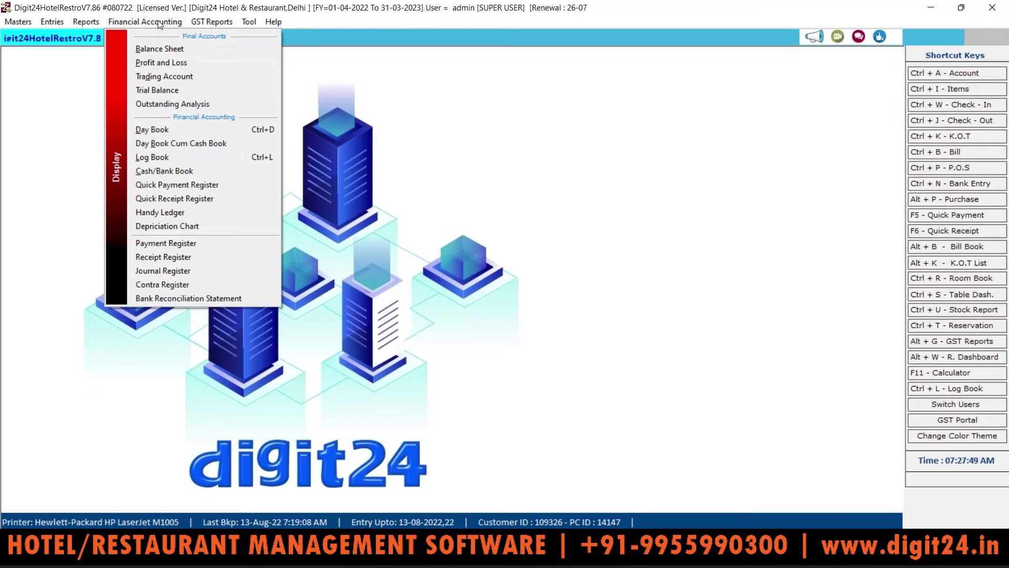
{"action": "left_click", "coordinate": [158, 49]}
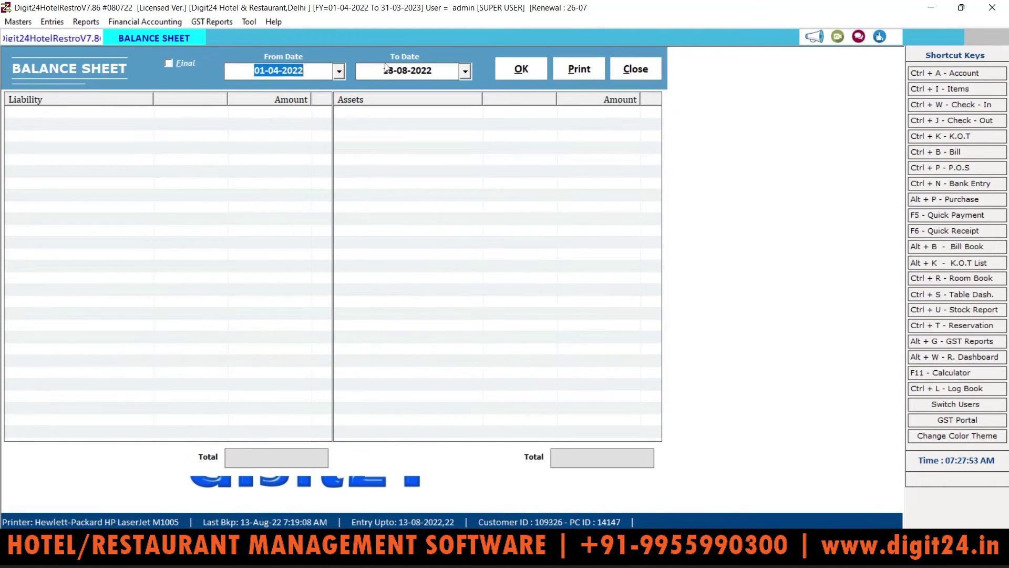
{"action": "left_click", "coordinate": [532, 69]}
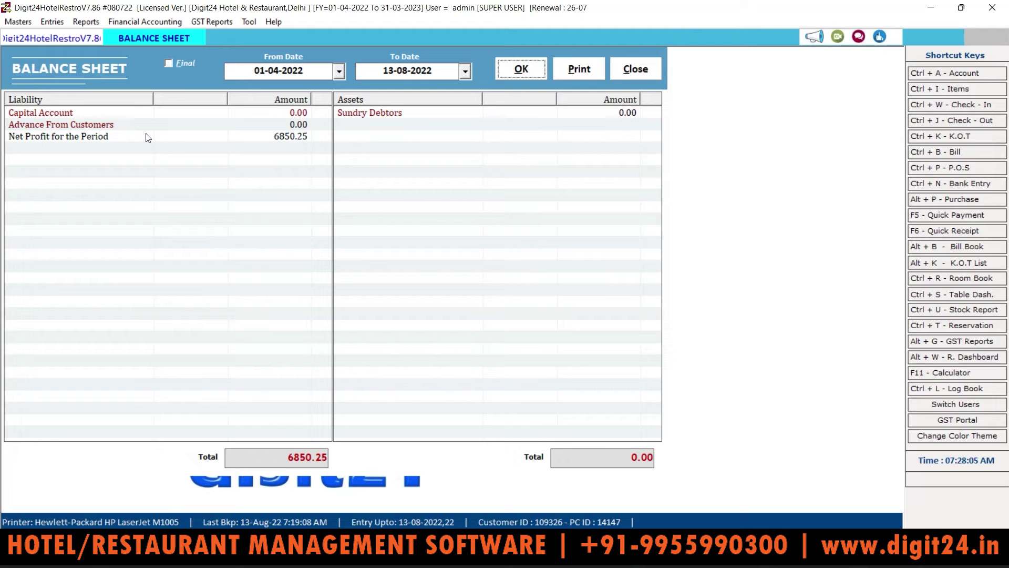
{"action": "left_click", "coordinate": [638, 77]}
{"action": "left_click", "coordinate": [84, 23]}
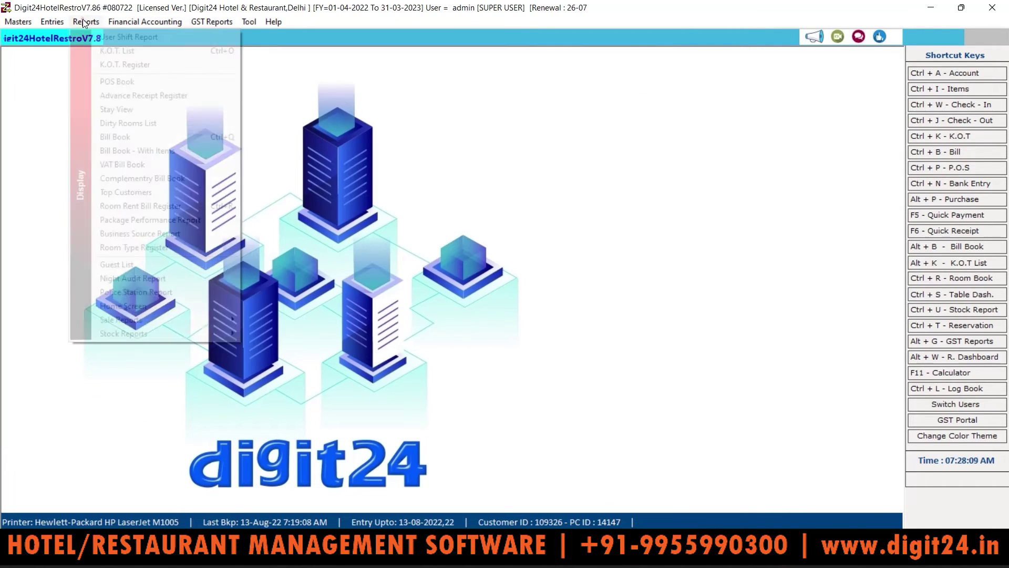
{"action": "mouse_move", "coordinate": [145, 22]}
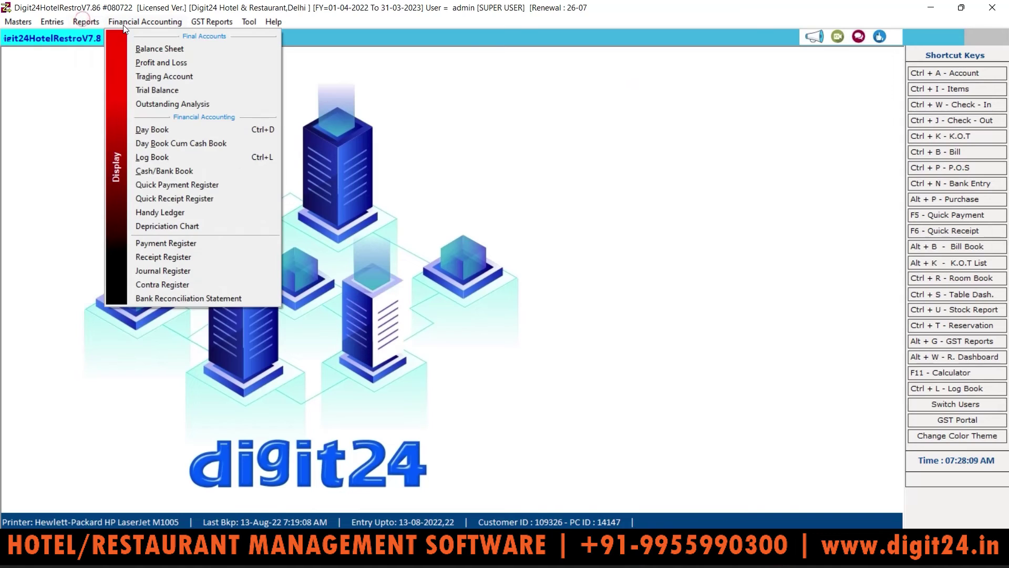
{"action": "left_click", "coordinate": [159, 62]}
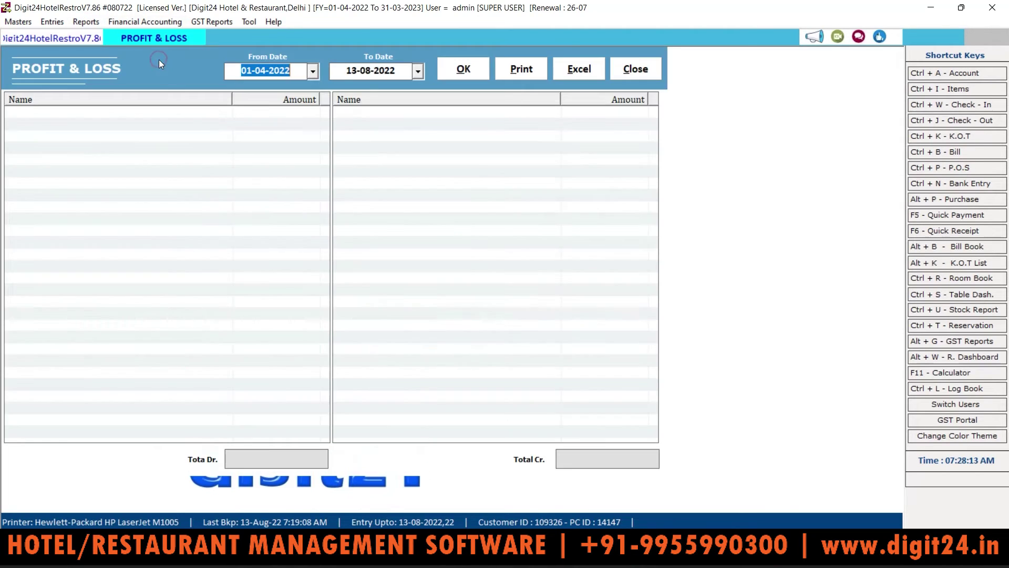
{"action": "left_click", "coordinate": [461, 71]}
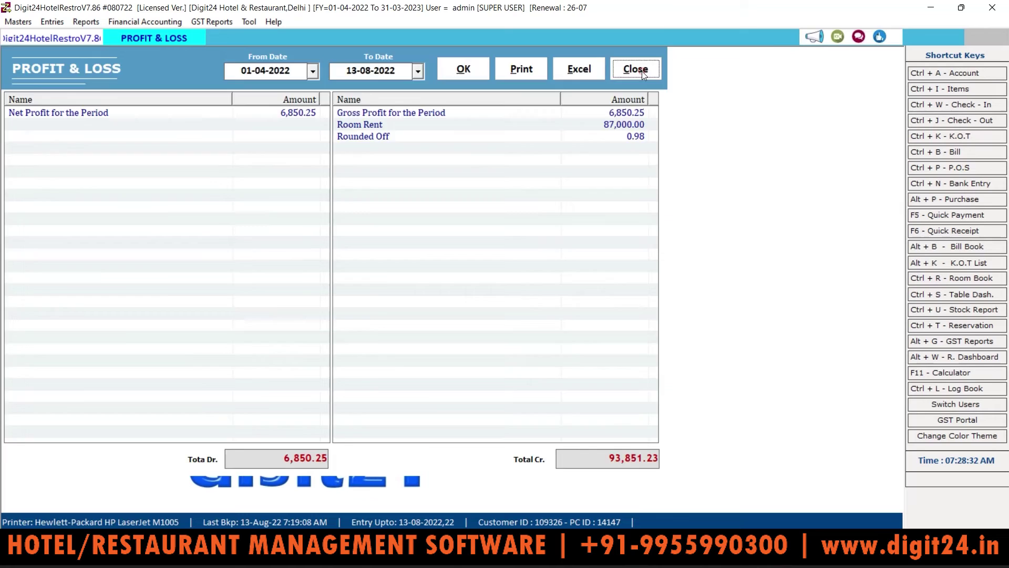
{"action": "left_click", "coordinate": [642, 71]}
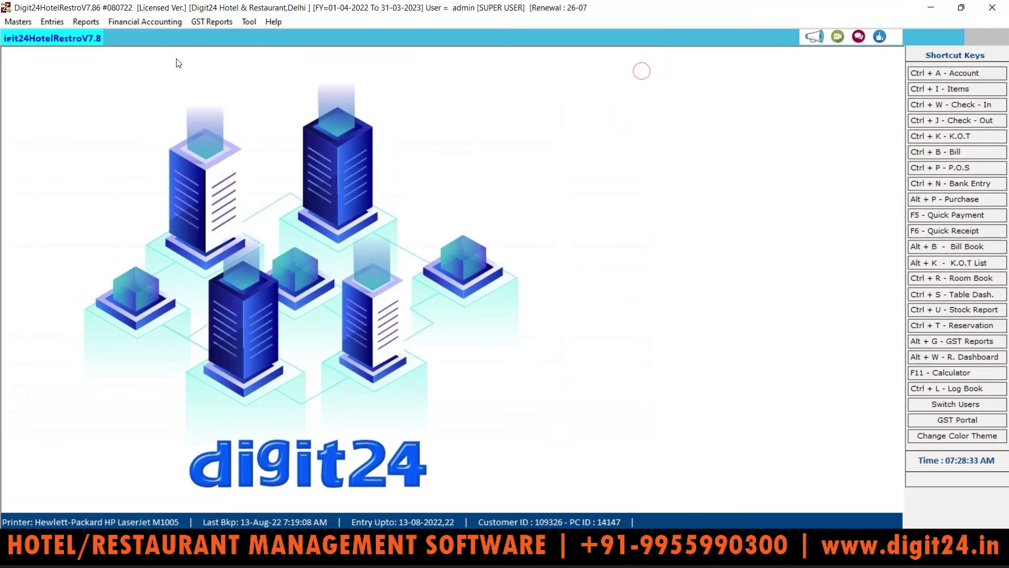
Generate the Trading Account for 01-04-2022 to 13-08-2022, showing sales and gross profit of 6,850.25
{"action": "left_click", "coordinate": [148, 22]}
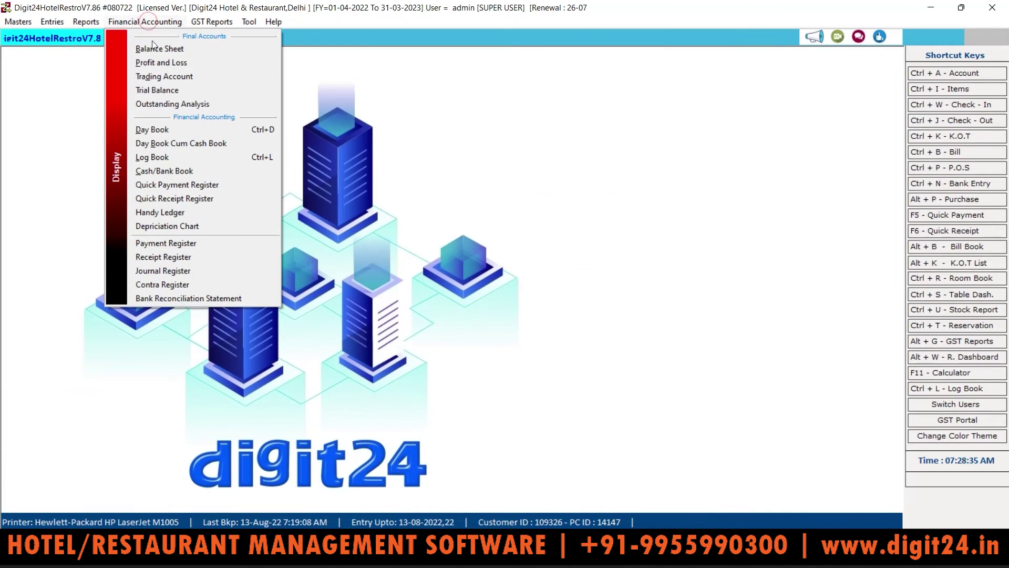
{"action": "left_click", "coordinate": [156, 76]}
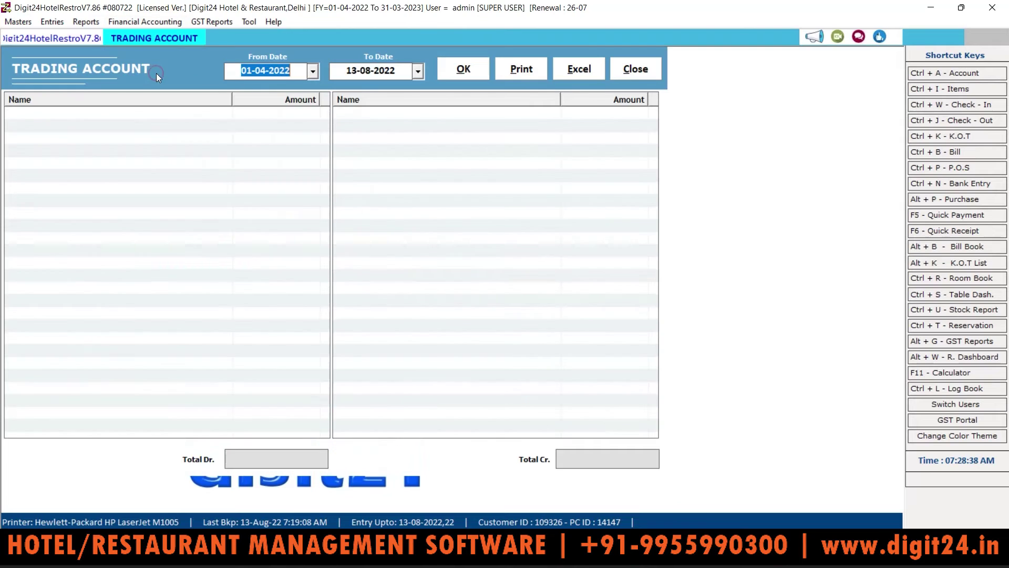
{"action": "left_click", "coordinate": [464, 67]}
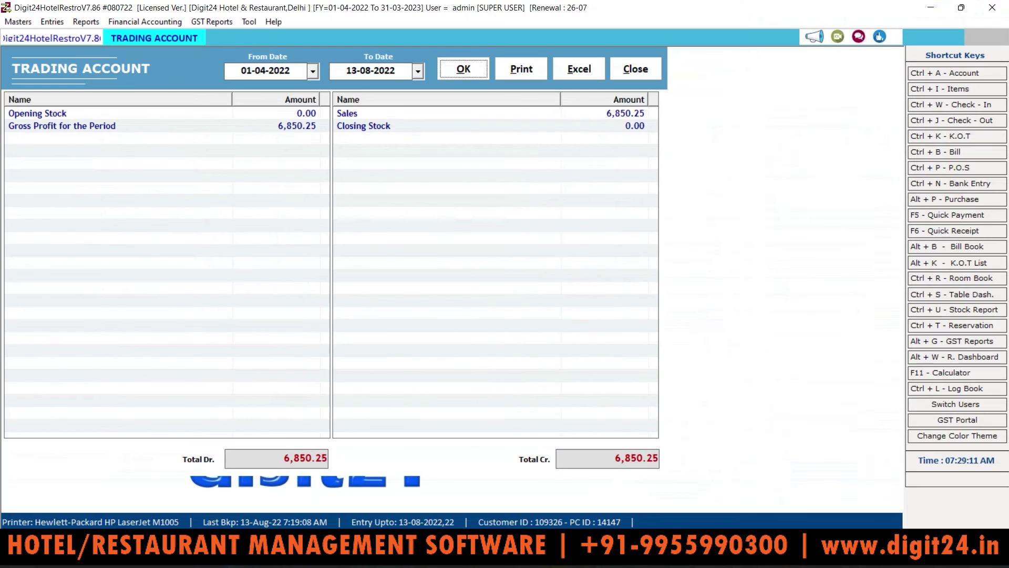
{"action": "left_click", "coordinate": [636, 69]}
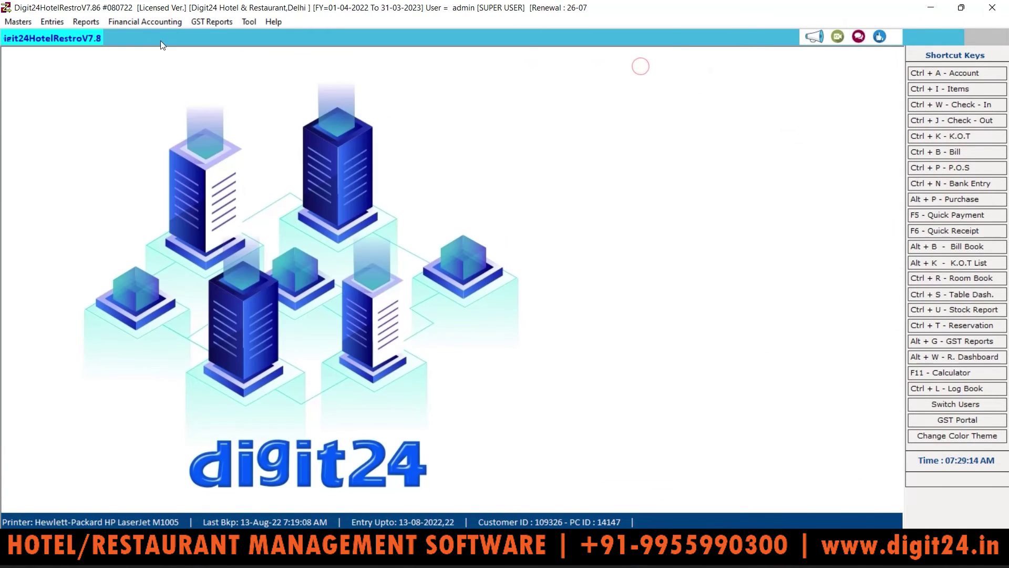
{"action": "left_click", "coordinate": [147, 21]}
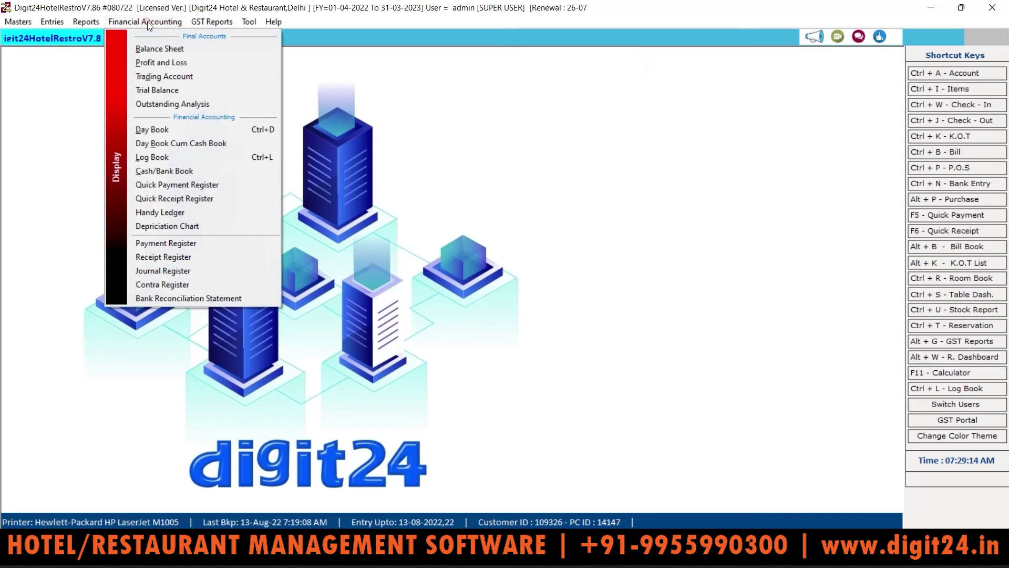
{"action": "left_click", "coordinate": [170, 91]}
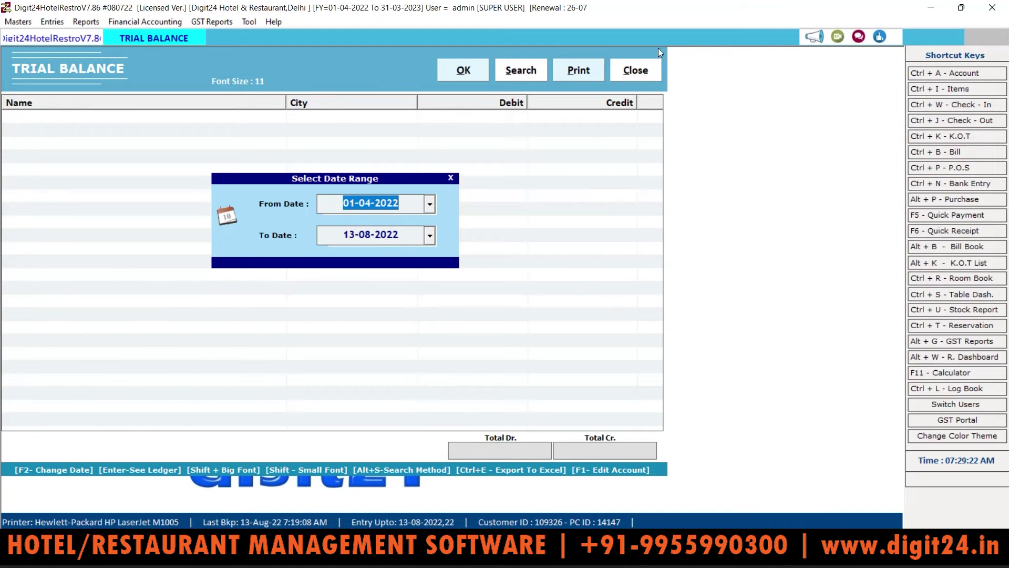
{"action": "left_click", "coordinate": [645, 69]}
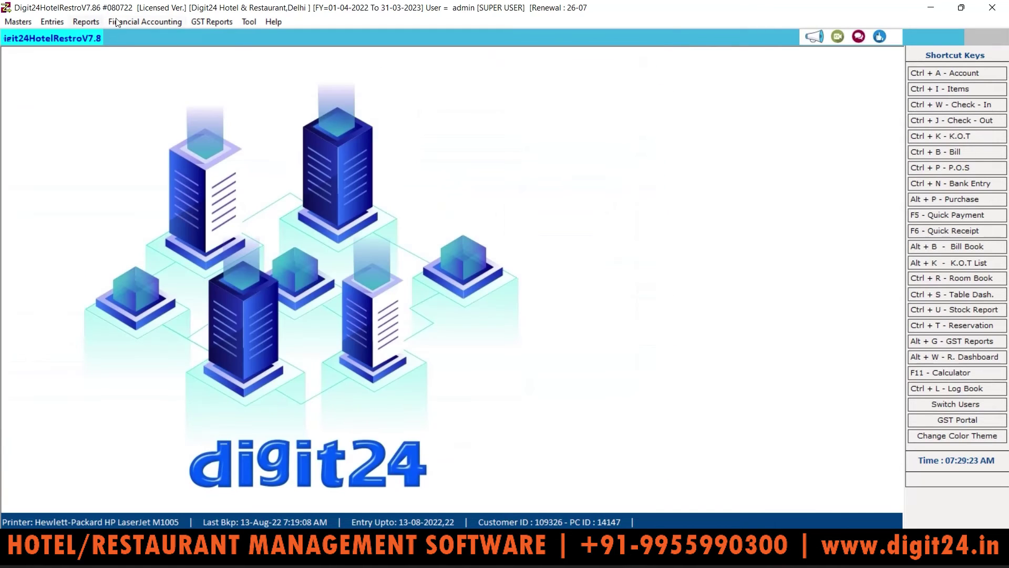
{"action": "left_click", "coordinate": [147, 21]}
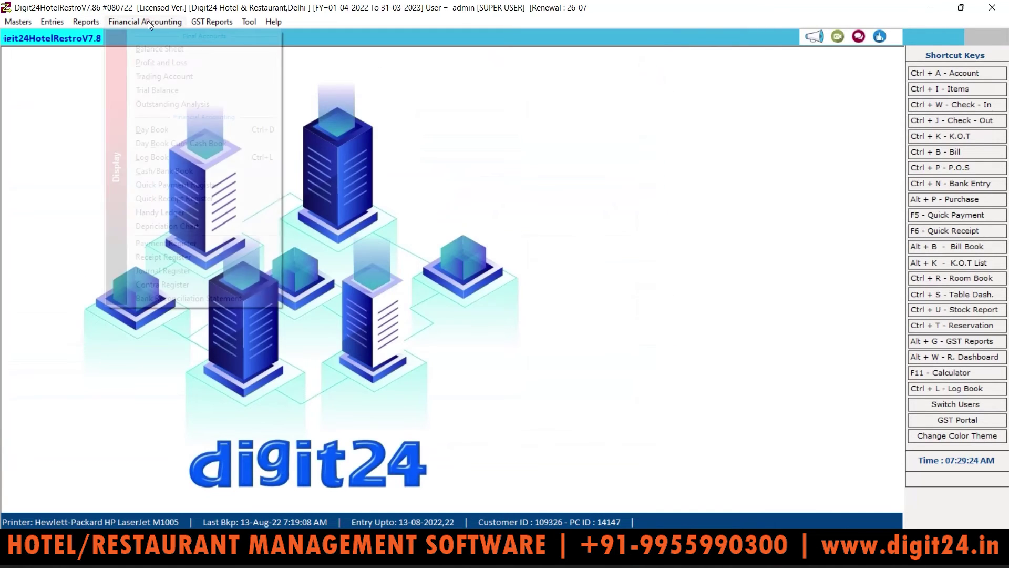
{"action": "left_click", "coordinate": [194, 104]}
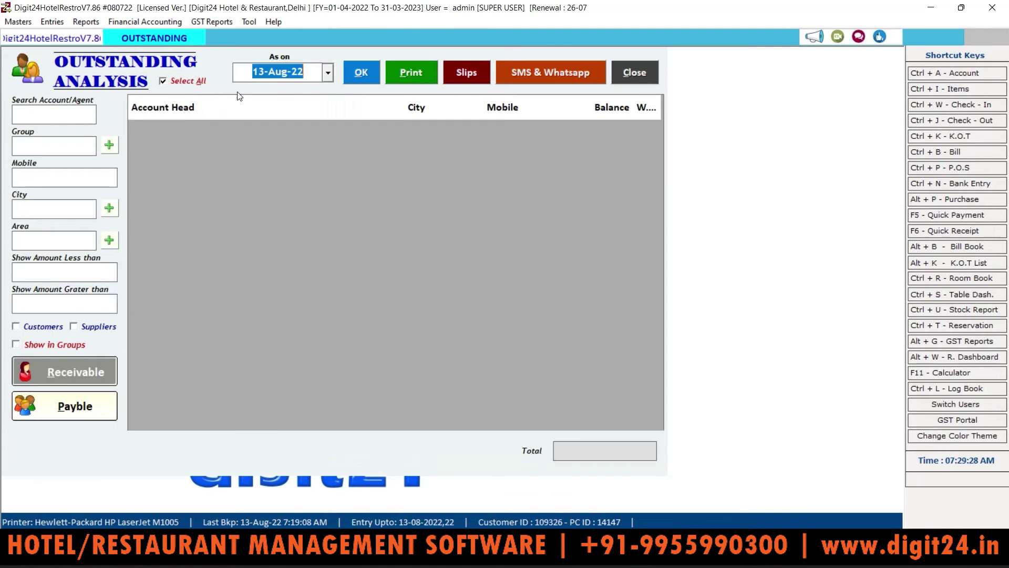
{"action": "left_click", "coordinate": [362, 72]}
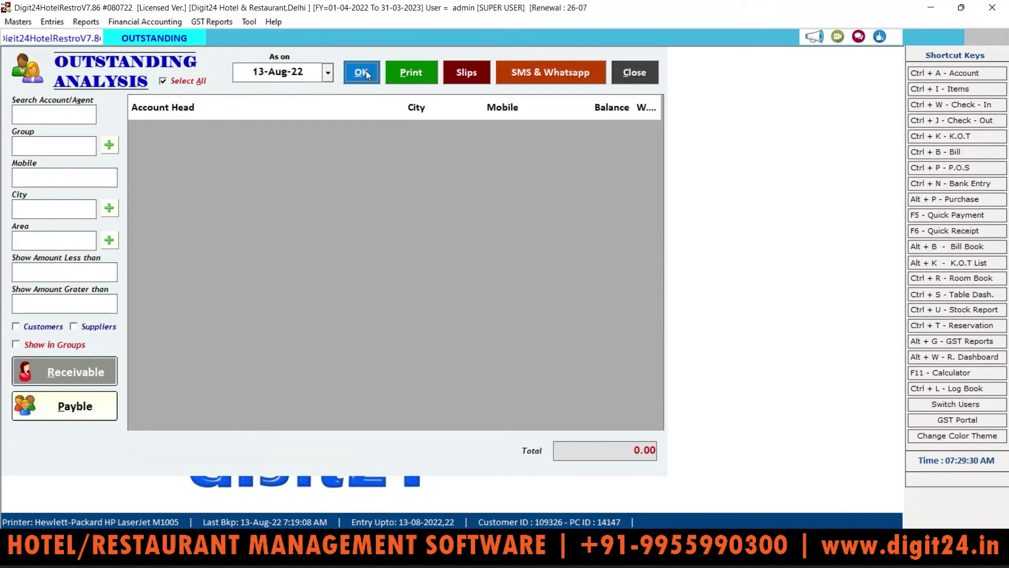
{"action": "left_click", "coordinate": [71, 399]}
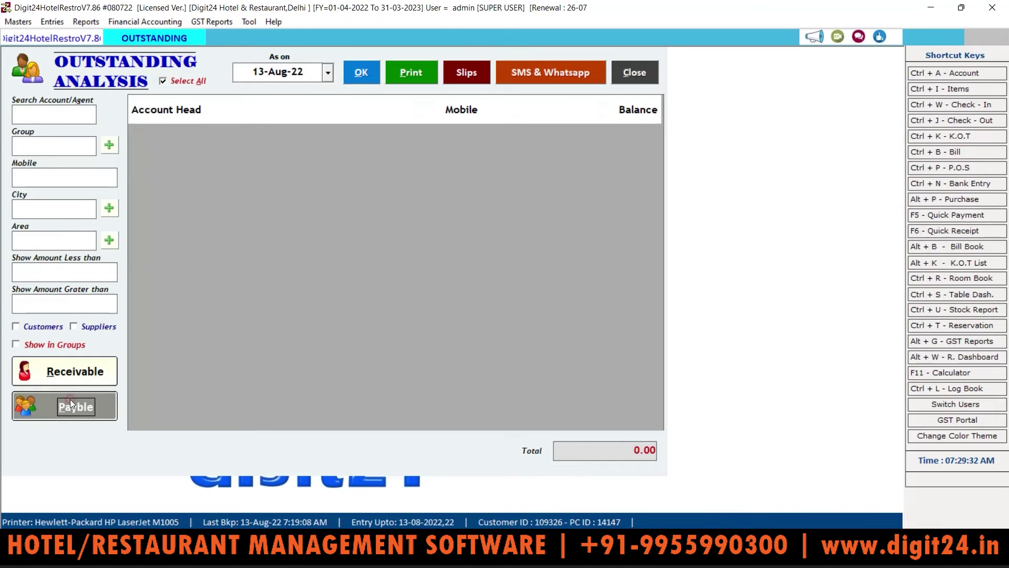
{"action": "left_click", "coordinate": [372, 73]}
{"action": "left_click", "coordinate": [635, 73]}
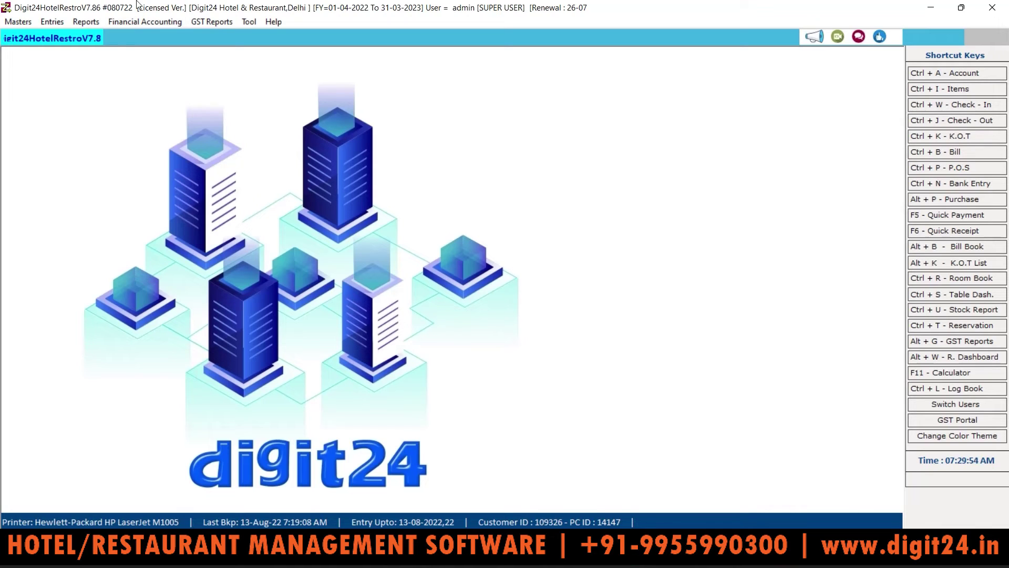
{"action": "left_click", "coordinate": [142, 22]}
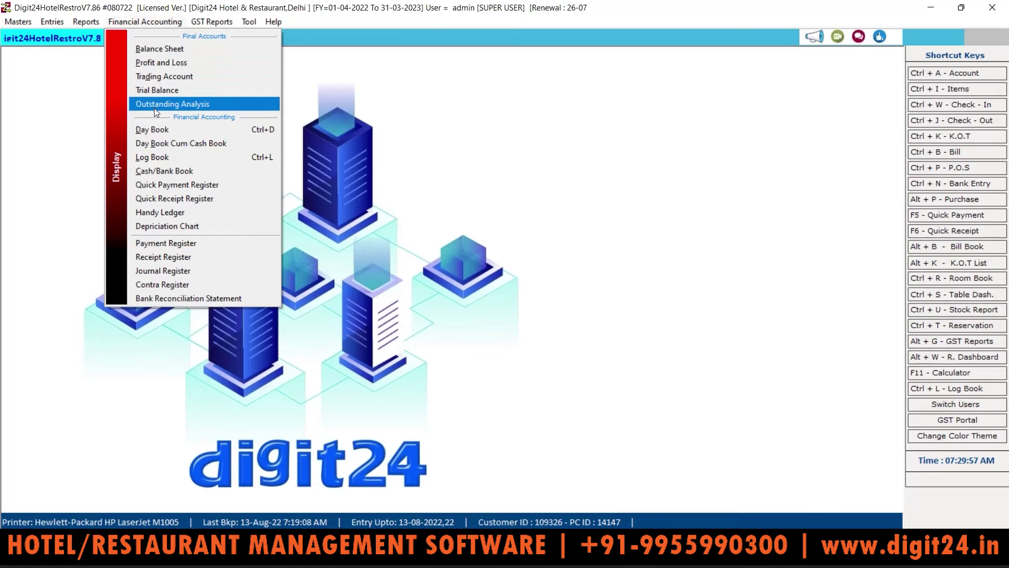
{"action": "left_click", "coordinate": [156, 136]}
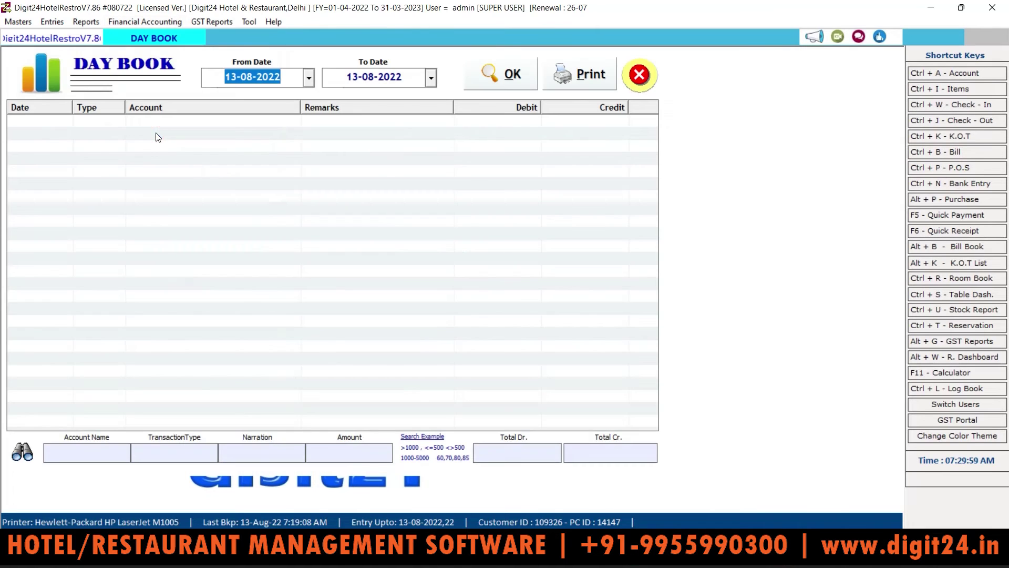
{"action": "left_click", "coordinate": [506, 68]}
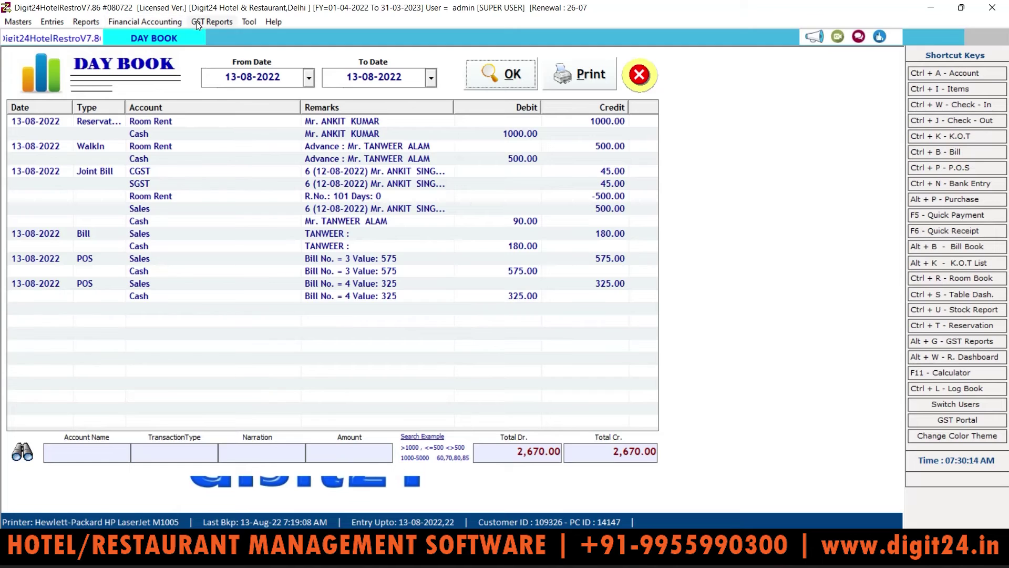
{"action": "left_click", "coordinate": [137, 24]}
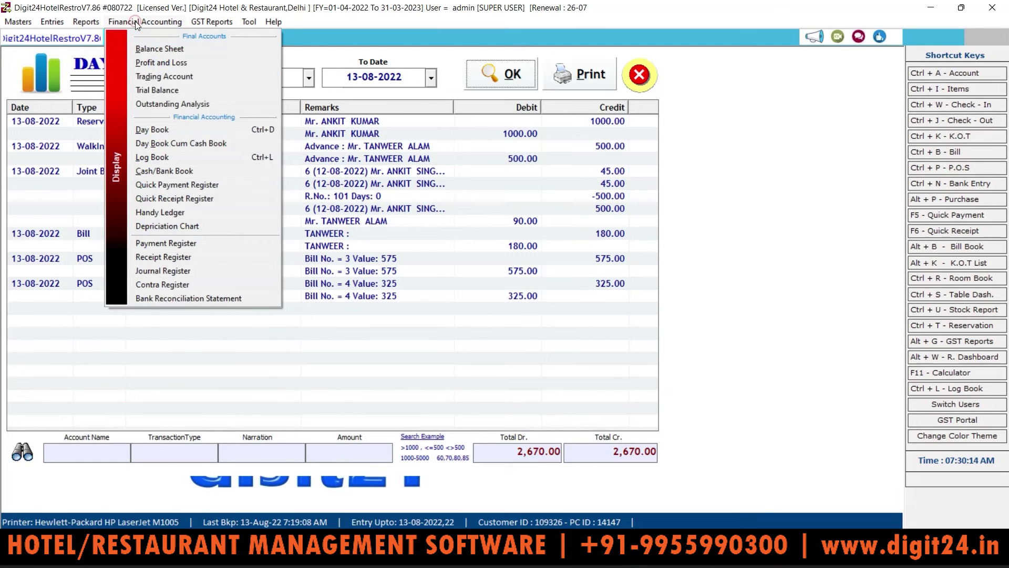
{"action": "left_click", "coordinate": [152, 143]}
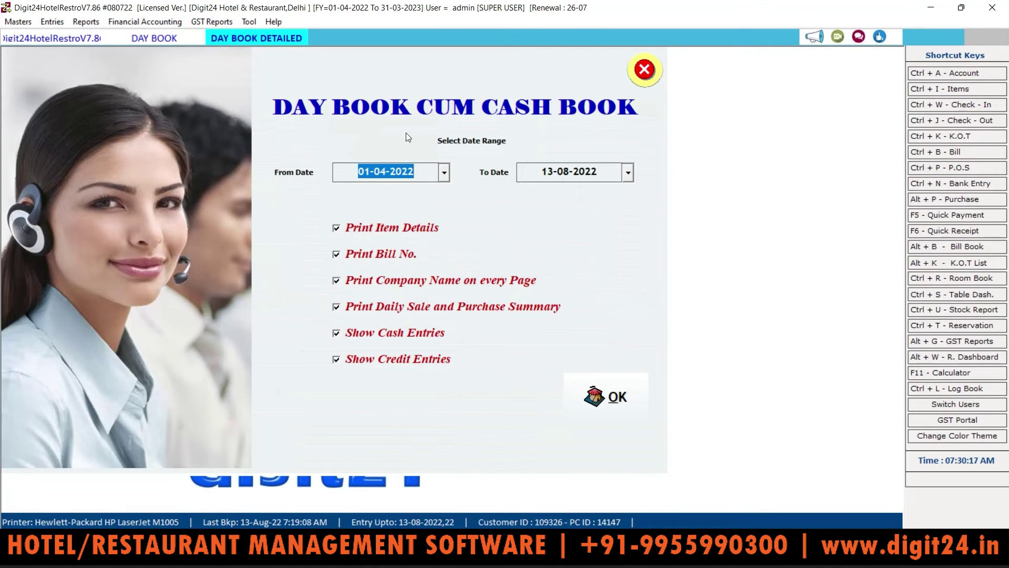
{"action": "left_click", "coordinate": [611, 401]}
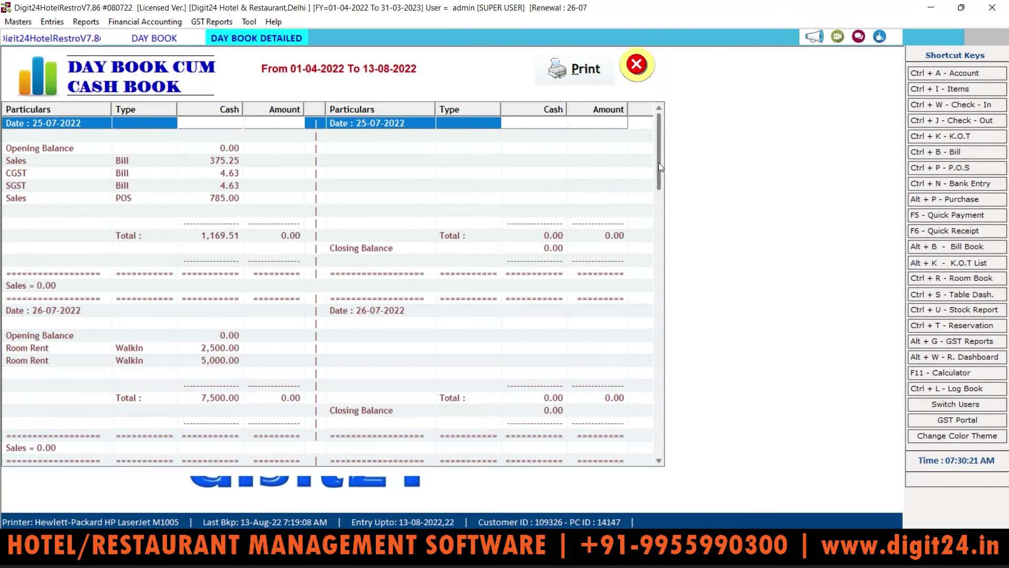
{"action": "left_click_drag", "start_coordinate": [658, 163], "coordinate": [665, 447]}
{"action": "left_click", "coordinate": [575, 70]}
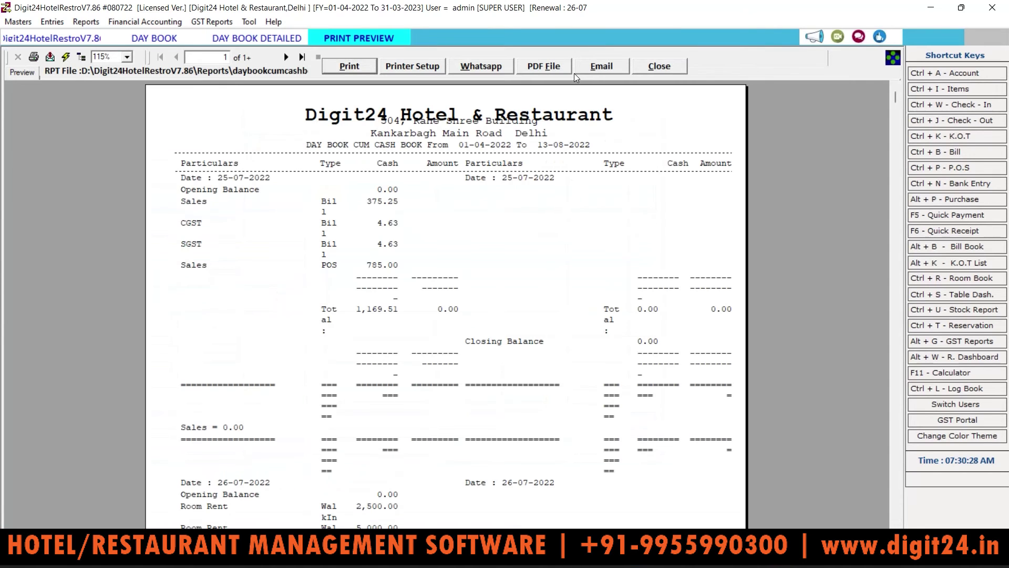
{"action": "left_click_drag", "start_coordinate": [897, 100], "coordinate": [836, 90]}
{"action": "left_click", "coordinate": [677, 66]}
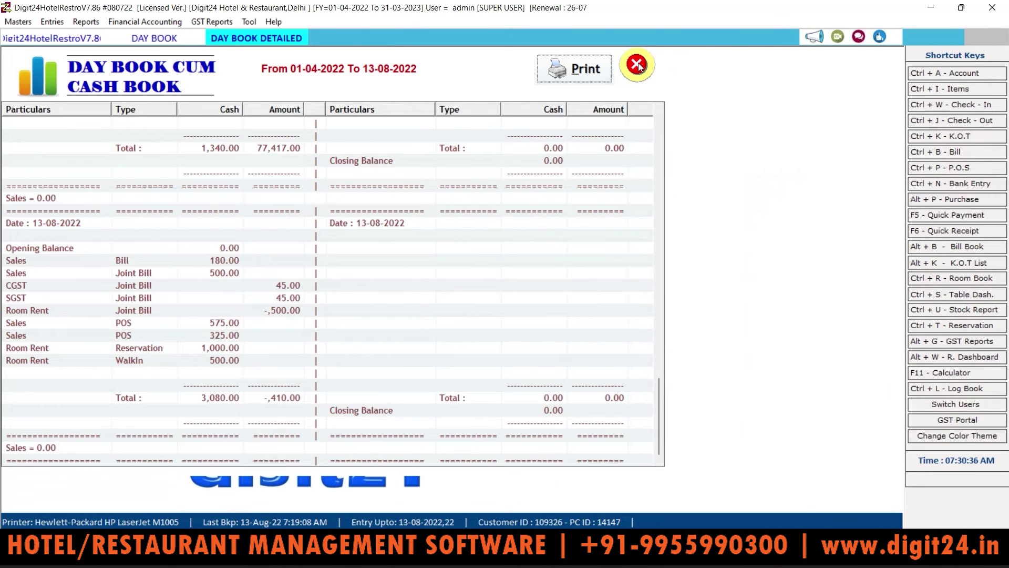
{"action": "left_click", "coordinate": [637, 65]}
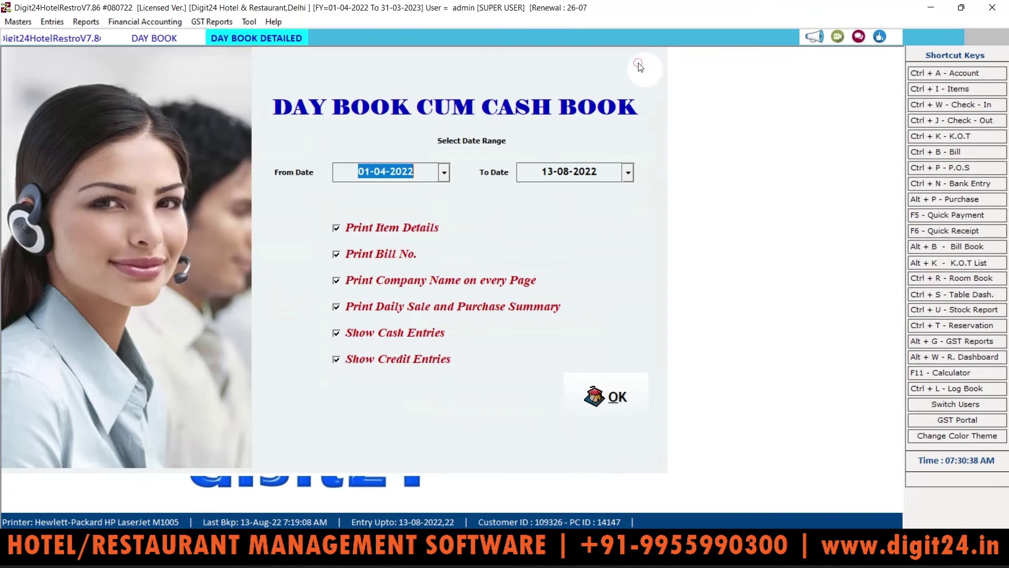
{"action": "left_click", "coordinate": [641, 67]}
{"action": "left_click", "coordinate": [139, 25]}
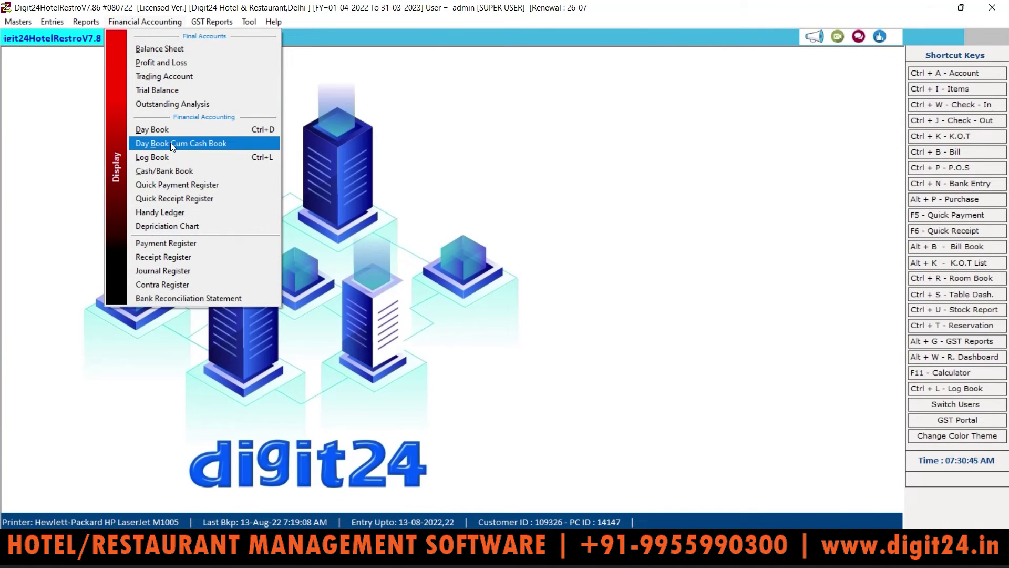
{"action": "left_click", "coordinate": [162, 157]}
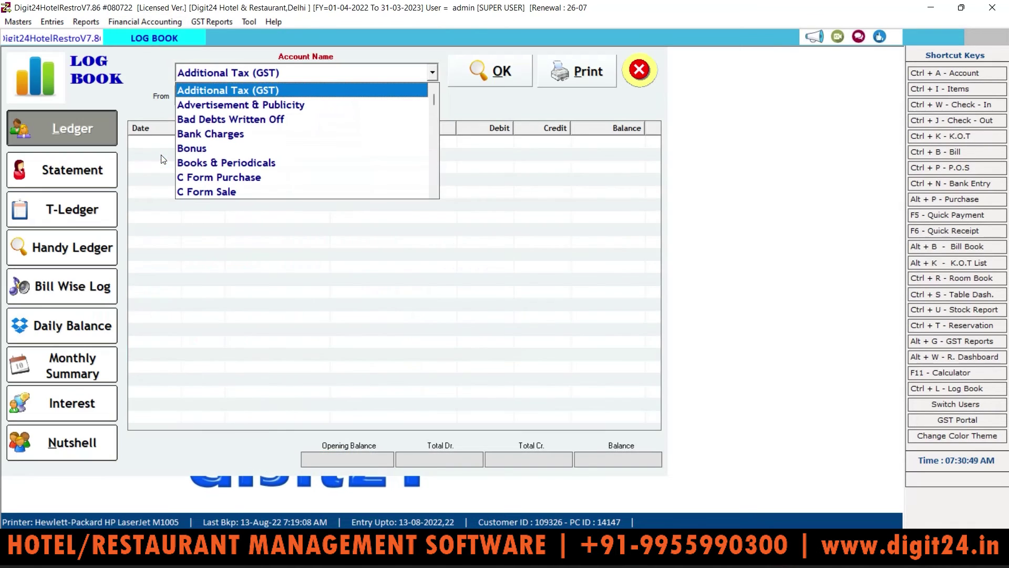
{"action": "left_click", "coordinate": [149, 191]}
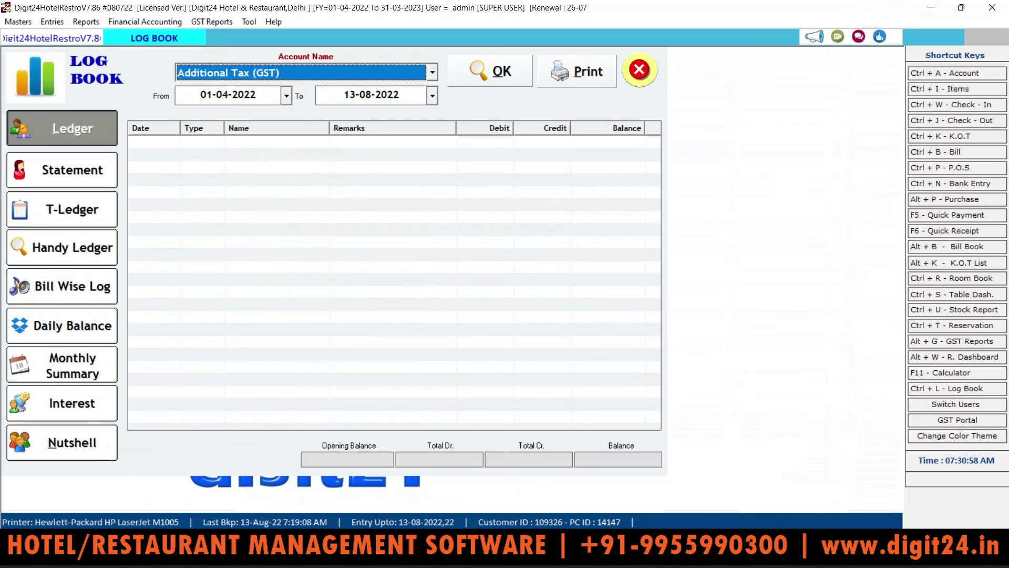
{"action": "left_click", "coordinate": [276, 294]}
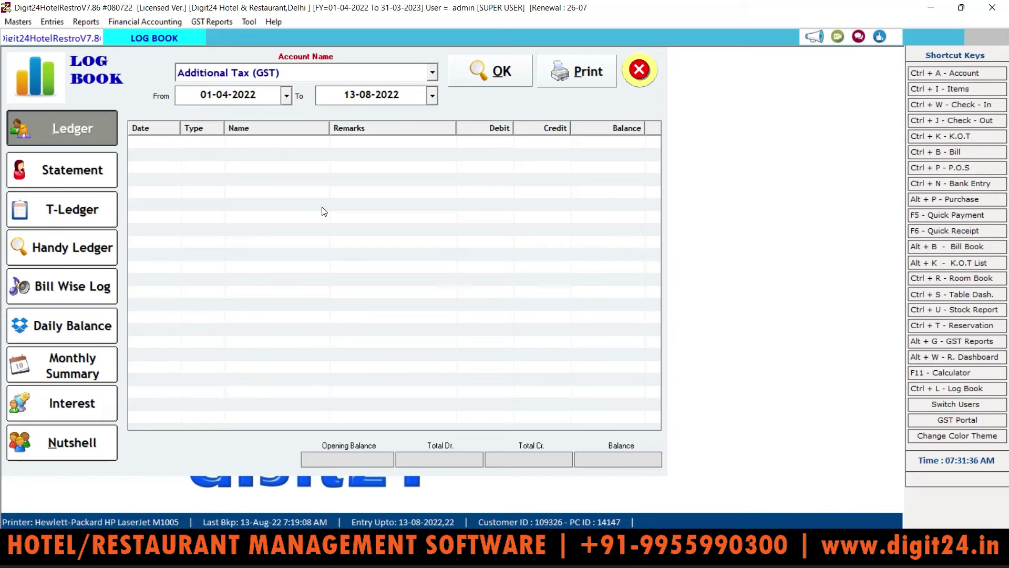
{"action": "left_click", "coordinate": [640, 70]}
Load the Cash Book for Cash from 01-04-2022 to 13-08-2022 and scroll across its grid
{"action": "left_click", "coordinate": [139, 23]}
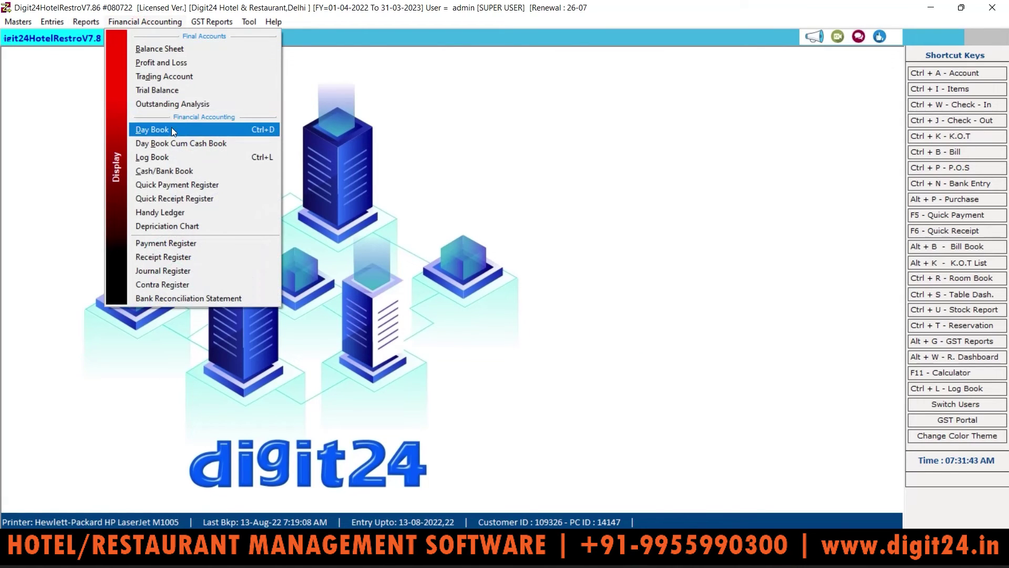
{"action": "left_click", "coordinate": [172, 174]}
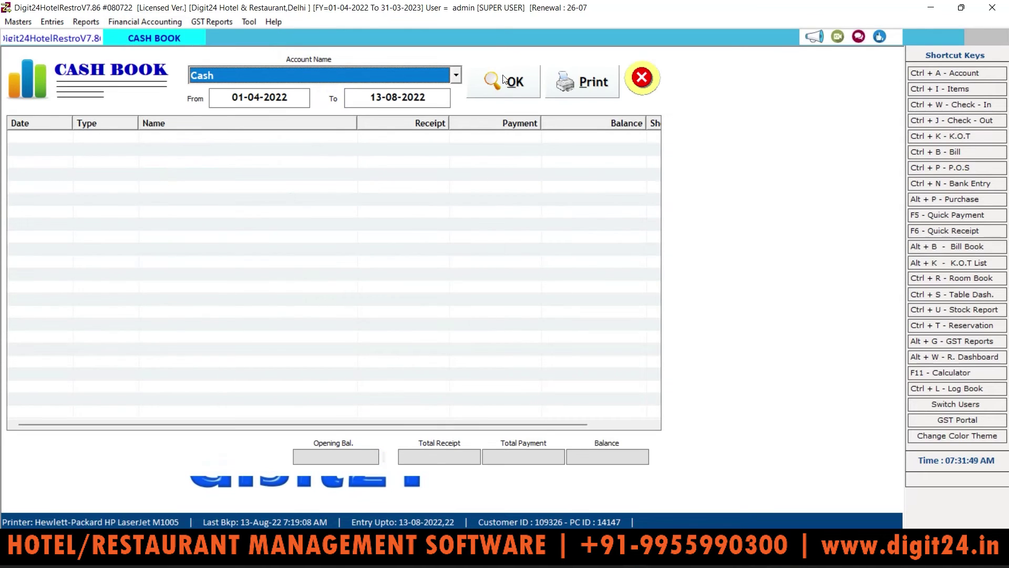
{"action": "left_click", "coordinate": [520, 82]}
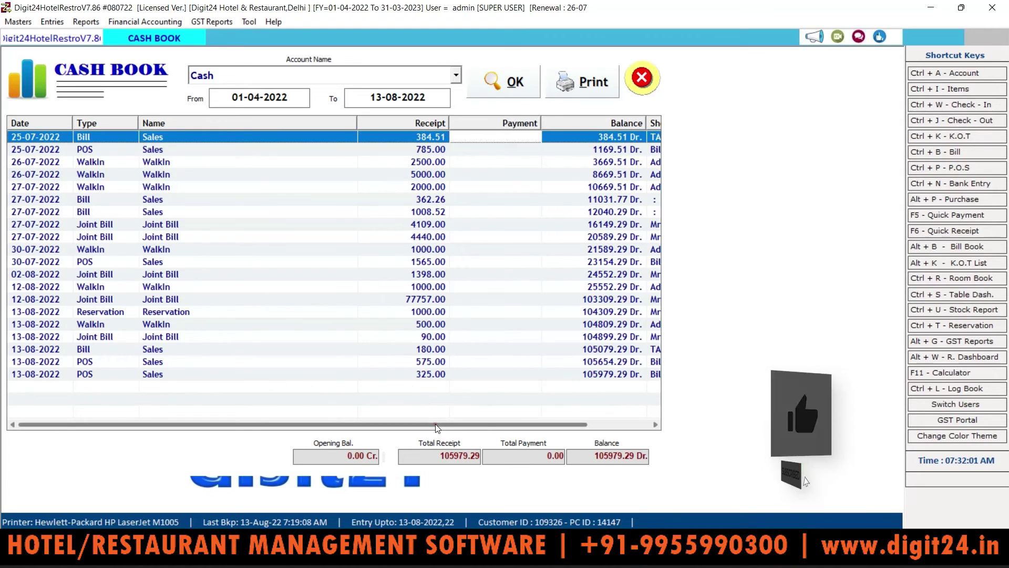
{"action": "left_click_drag", "start_coordinate": [434, 424], "coordinate": [497, 424]}
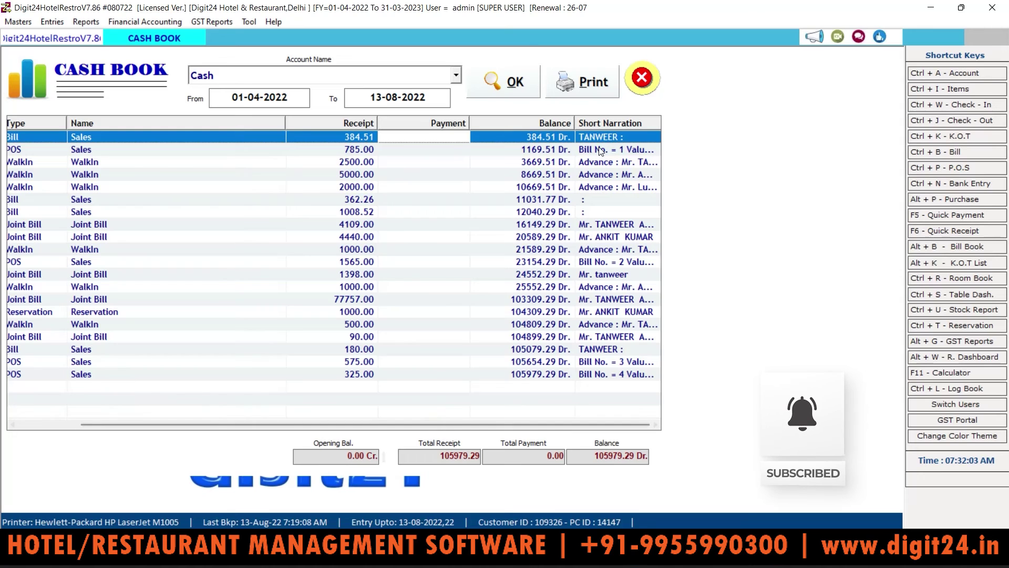
{"action": "left_click_drag", "start_coordinate": [412, 424], "coordinate": [349, 425]}
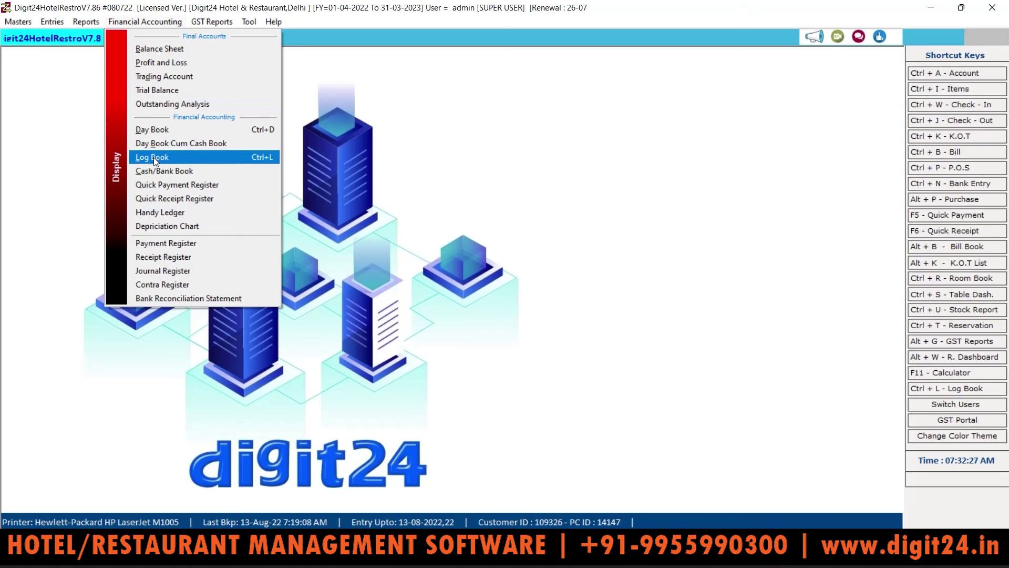
Run the Quick Payment Register for 13-08-2022, then close it
{"action": "left_click", "coordinate": [184, 186]}
{"action": "left_click", "coordinate": [478, 77]}
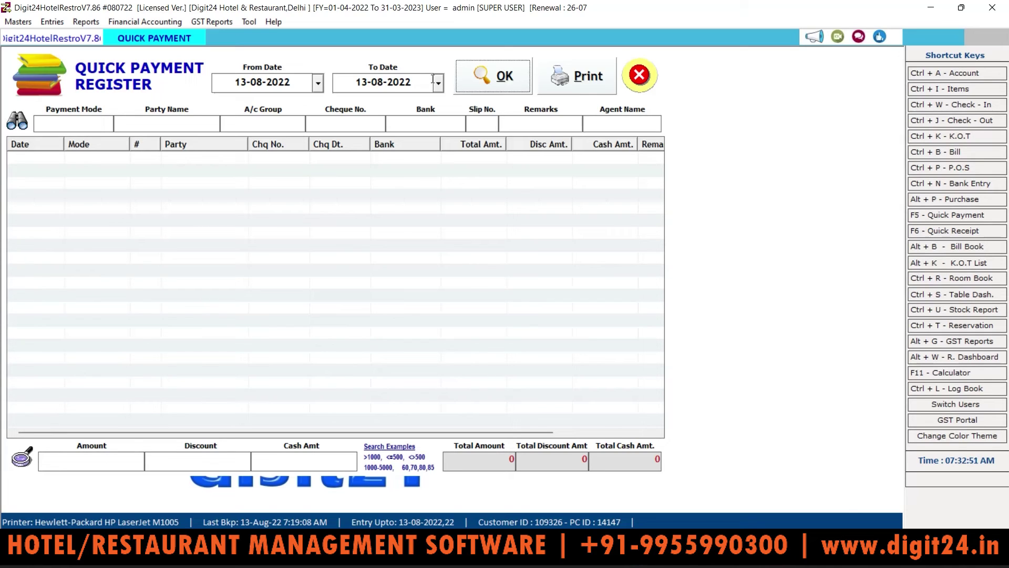
{"action": "left_click", "coordinate": [488, 76]}
{"action": "left_click", "coordinate": [652, 81]}
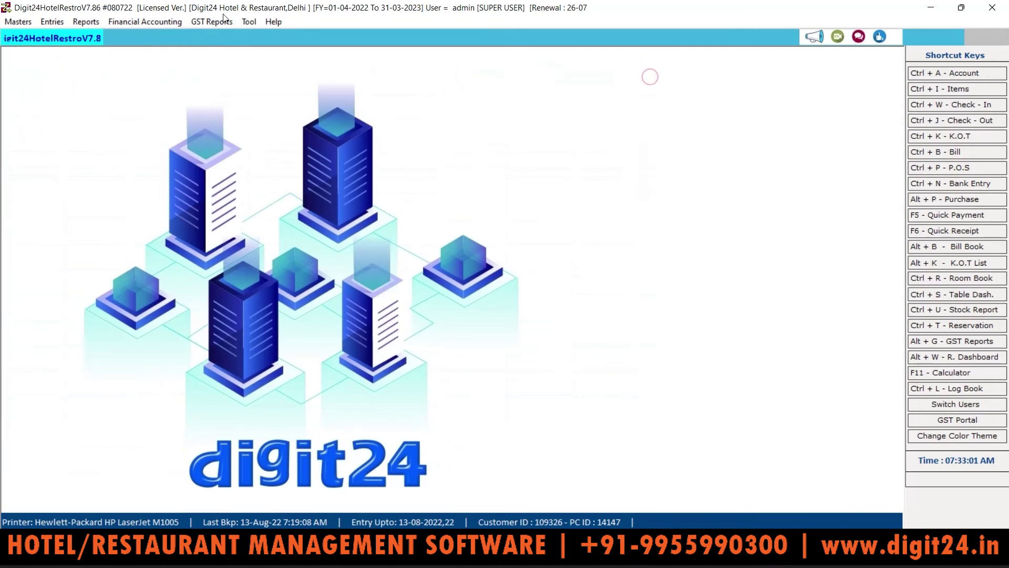
Run the empty Quick Receipt Register for 13-08-2022, then close it
{"action": "left_click", "coordinate": [172, 21]}
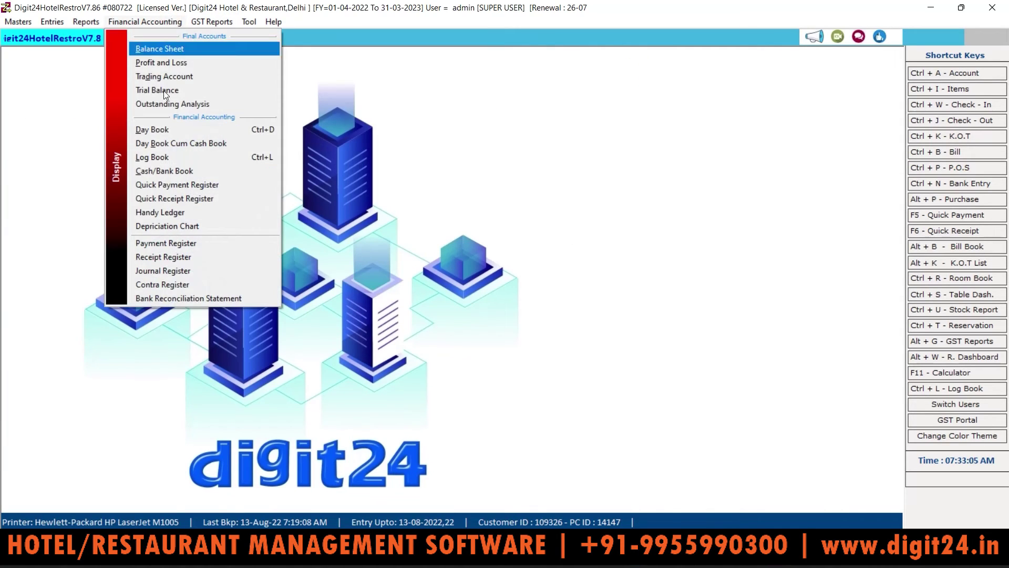
{"action": "left_click", "coordinate": [171, 198]}
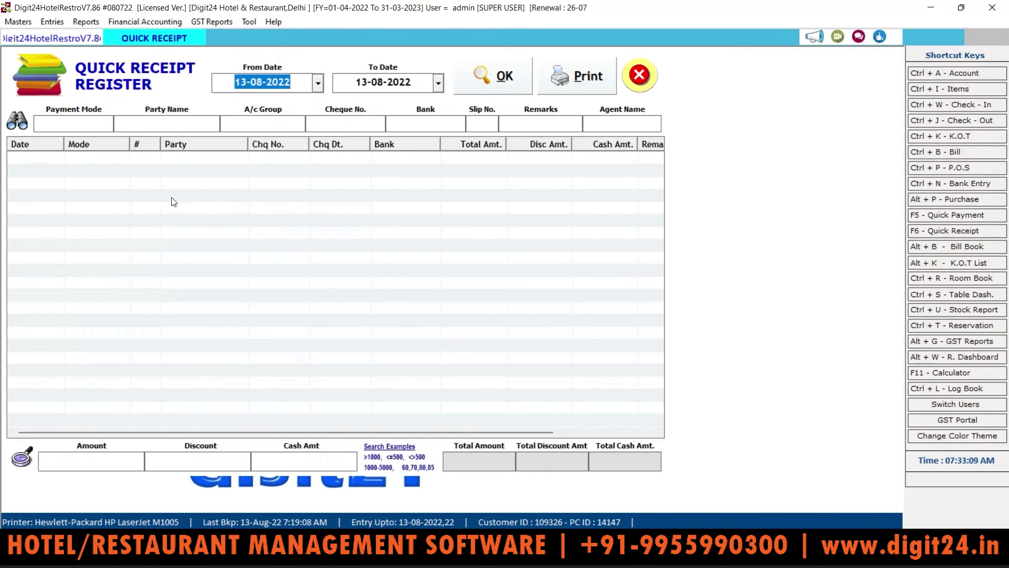
{"action": "left_click", "coordinate": [512, 77]}
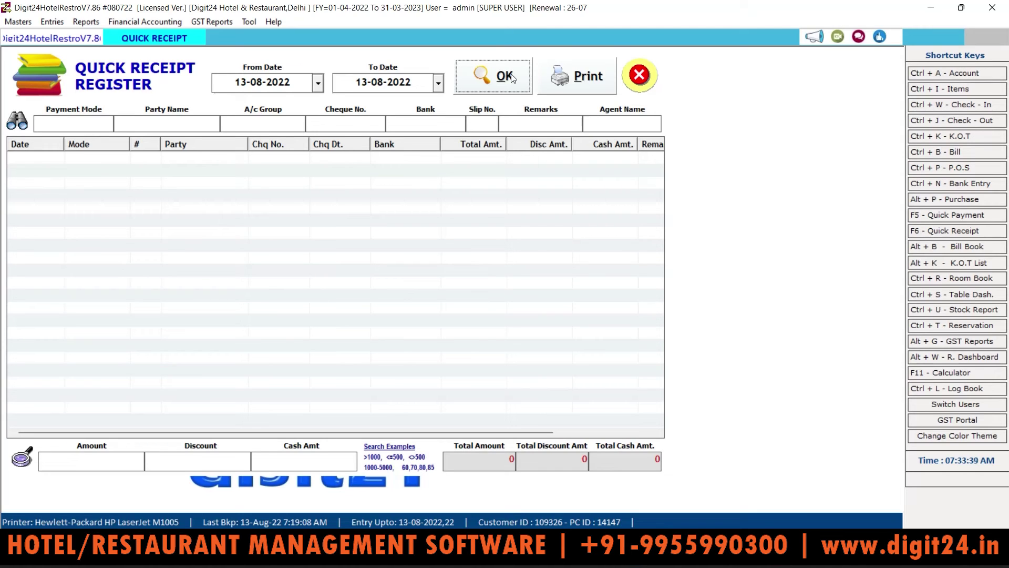
{"action": "left_click", "coordinate": [639, 74]}
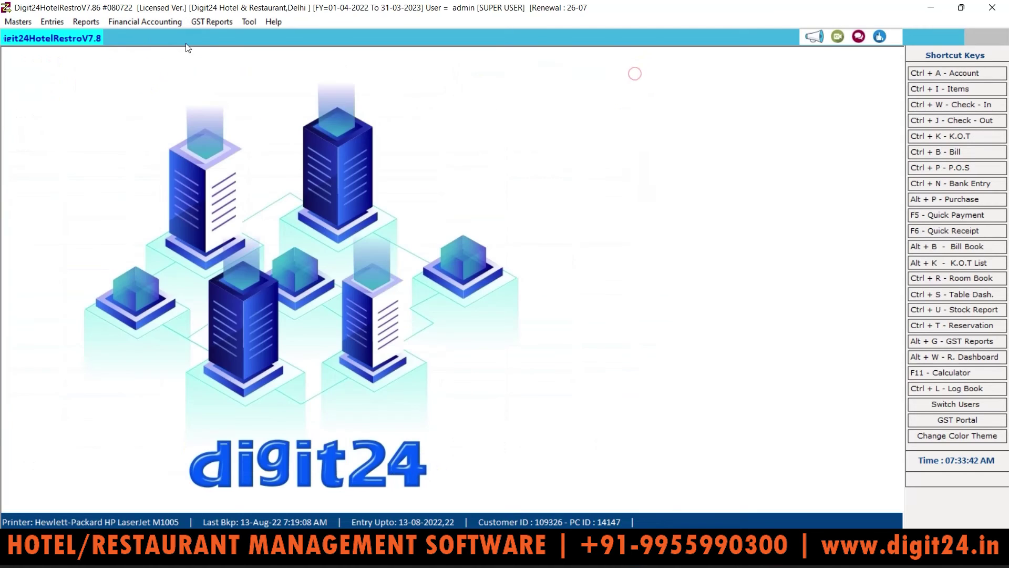
View the Handy Ledger for Additional Tax (GST), then close it
{"action": "left_click", "coordinate": [128, 21]}
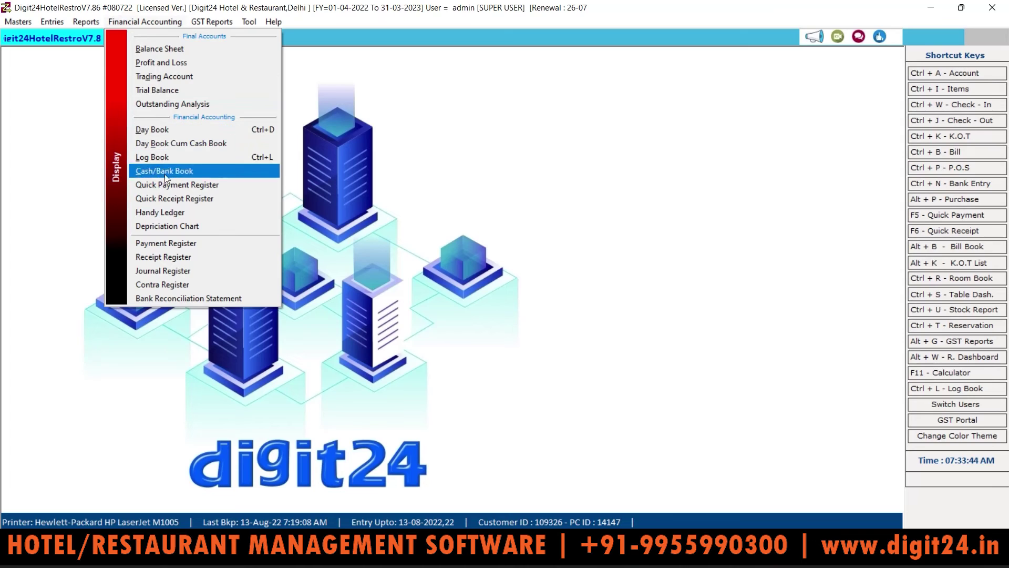
{"action": "left_click", "coordinate": [164, 213]}
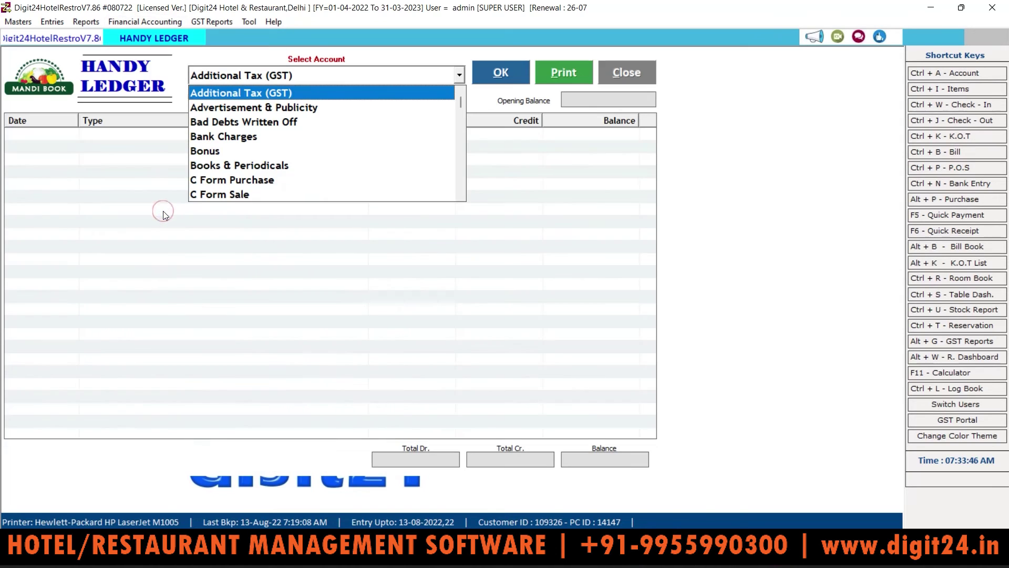
{"action": "left_click", "coordinate": [156, 199]}
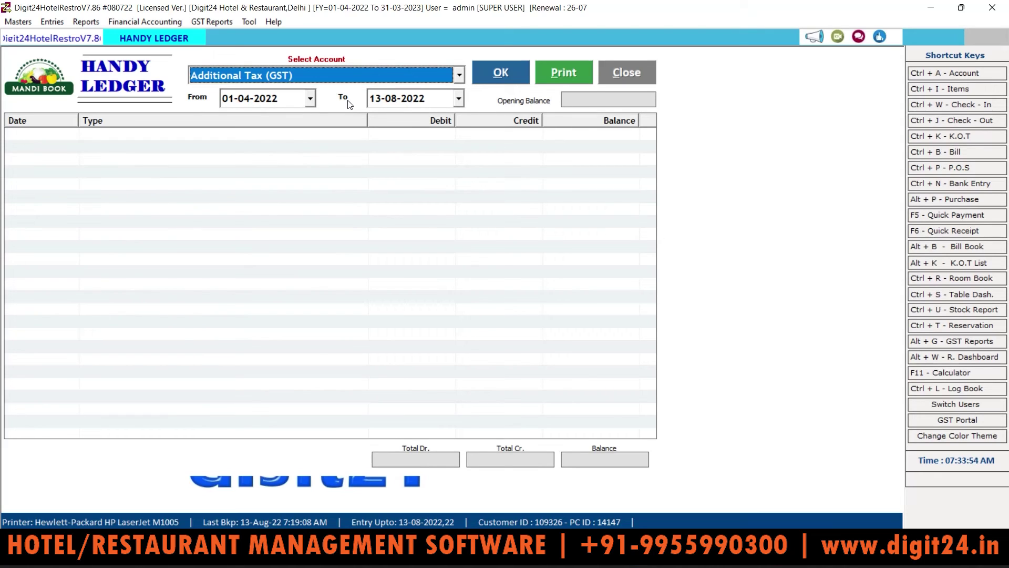
{"action": "left_click", "coordinate": [617, 74]}
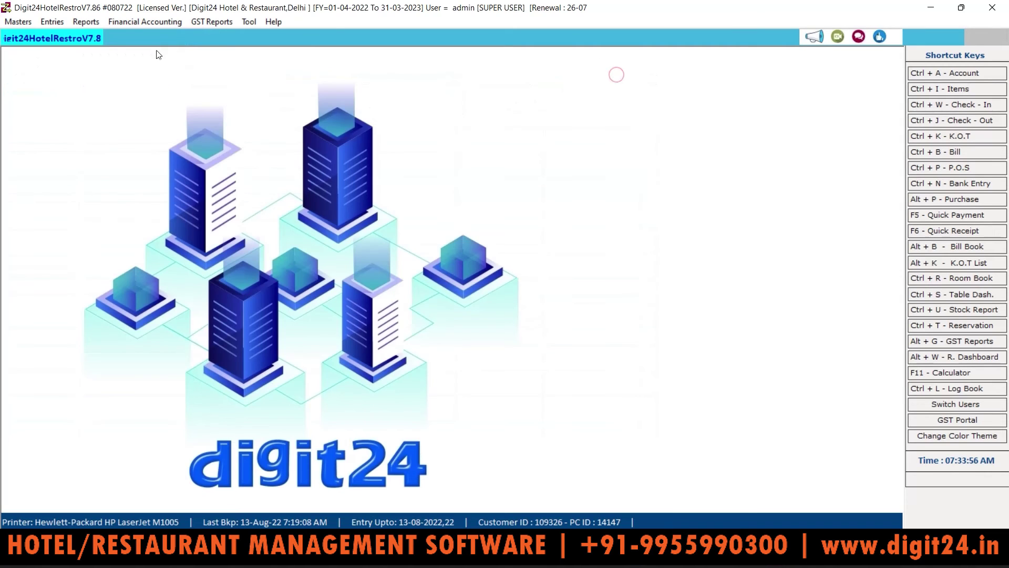
Generate the depreciation chart as on 14-08-2022, then close it
{"action": "left_click", "coordinate": [134, 22]}
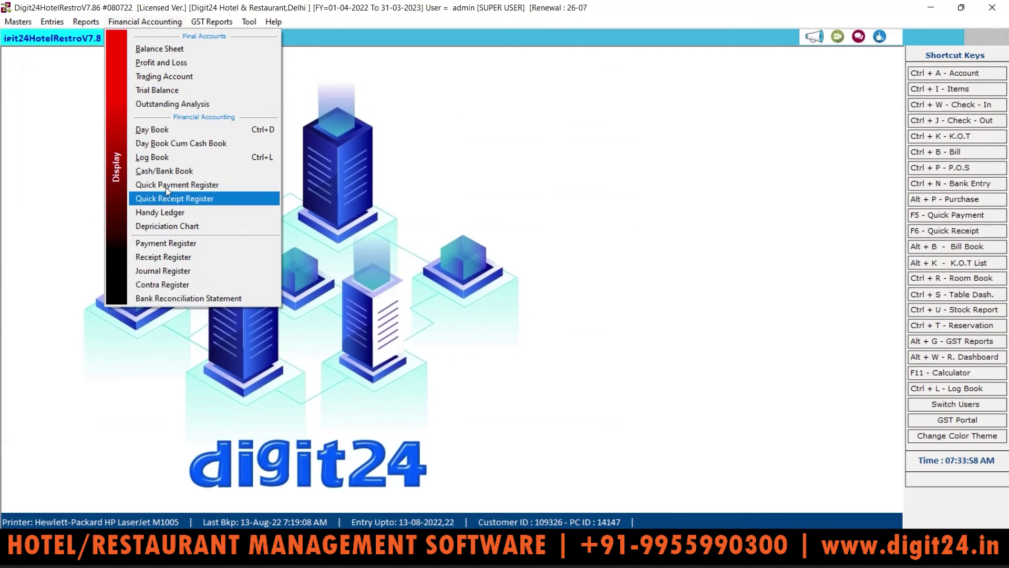
{"action": "left_click", "coordinate": [177, 225]}
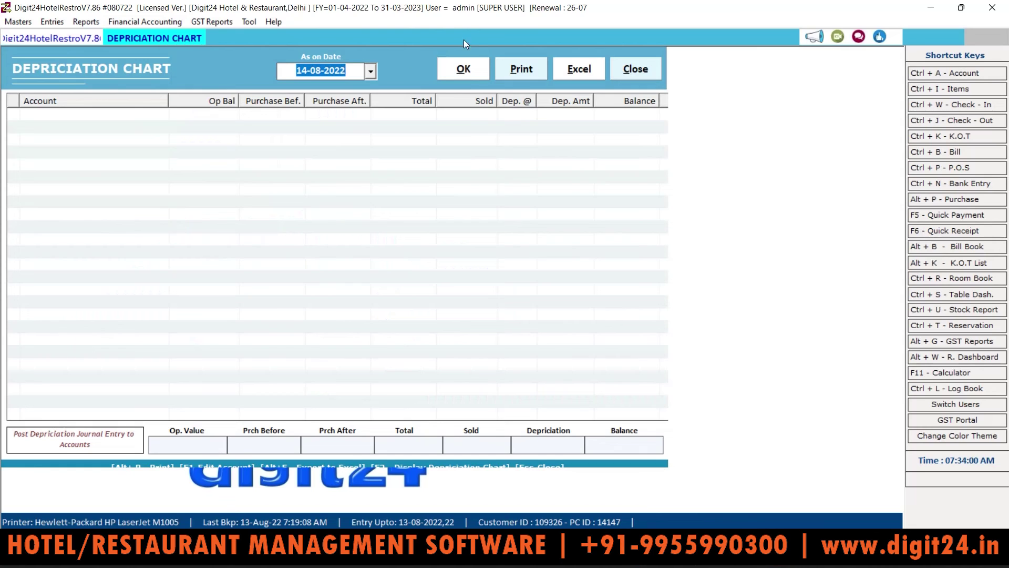
{"action": "left_click", "coordinate": [463, 79]}
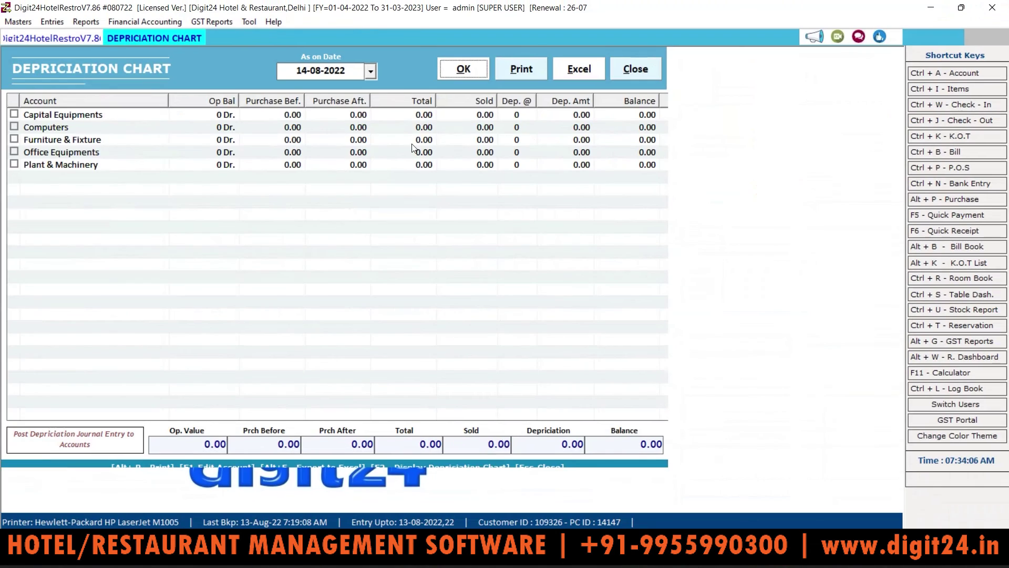
{"action": "key", "text": "Escape"}
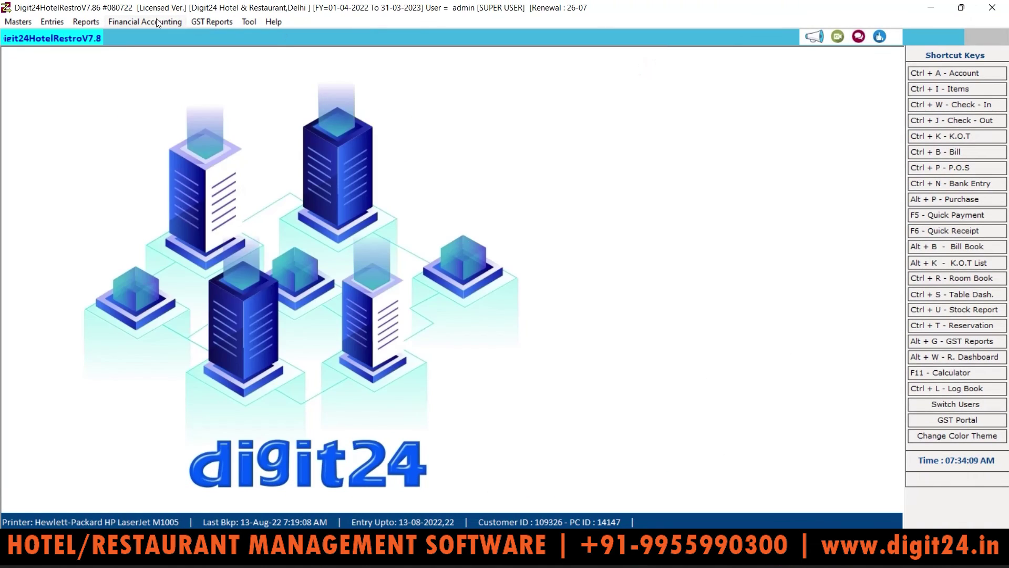
Load the Payment Register for 13-08-2022, then close it
{"action": "left_click", "coordinate": [145, 21]}
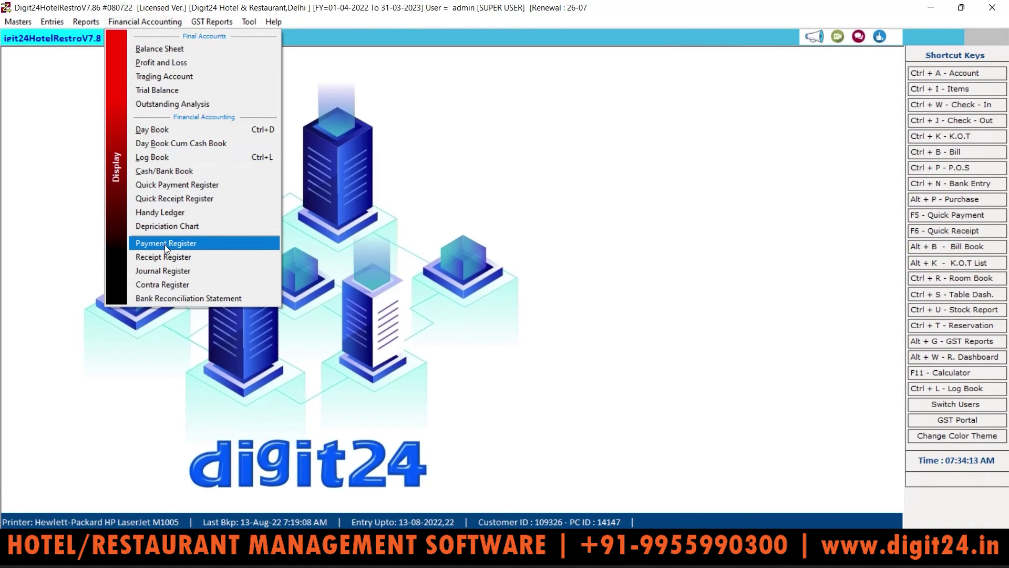
{"action": "left_click", "coordinate": [165, 246]}
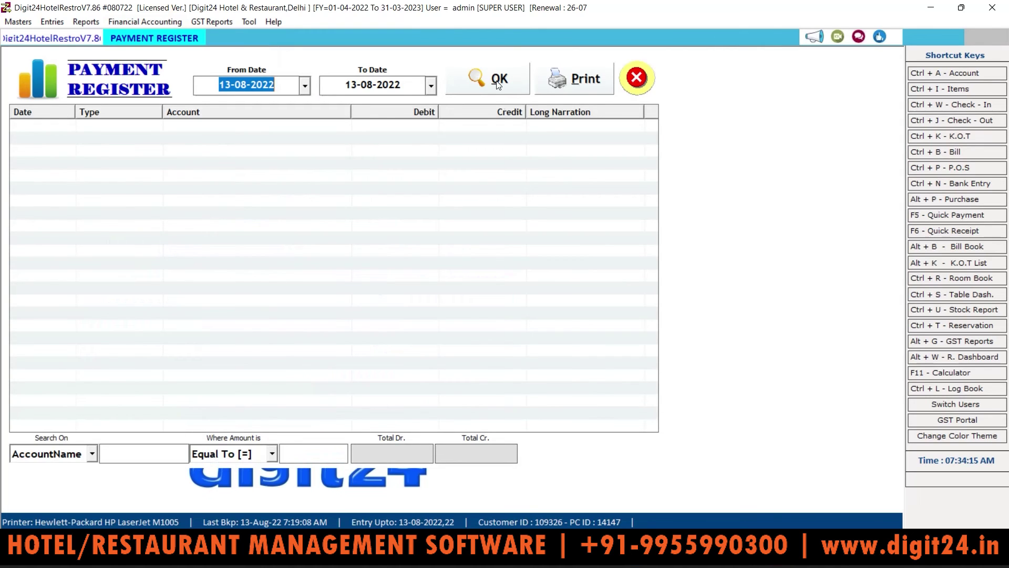
{"action": "left_click", "coordinate": [459, 86]}
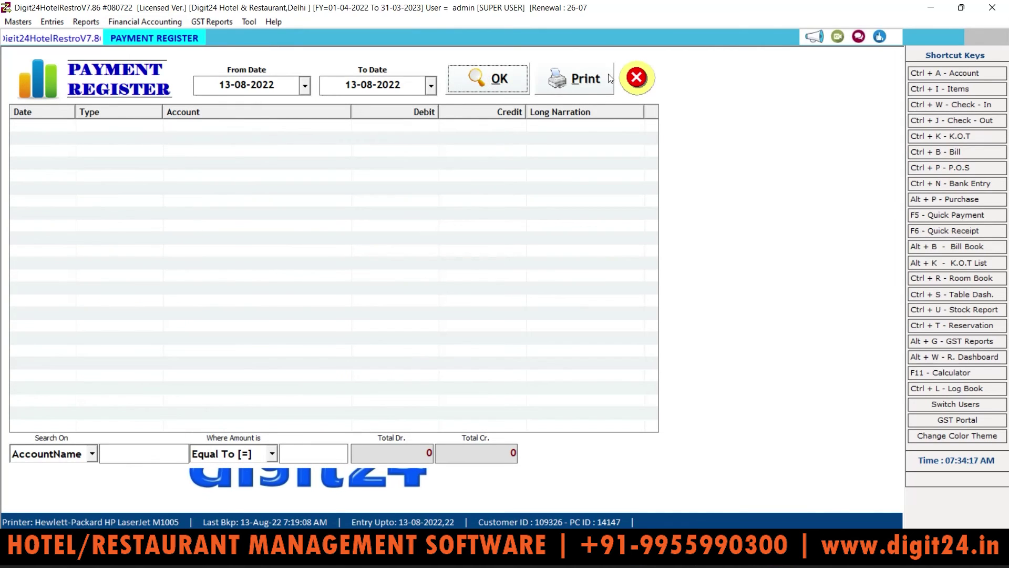
{"action": "left_click", "coordinate": [627, 75]}
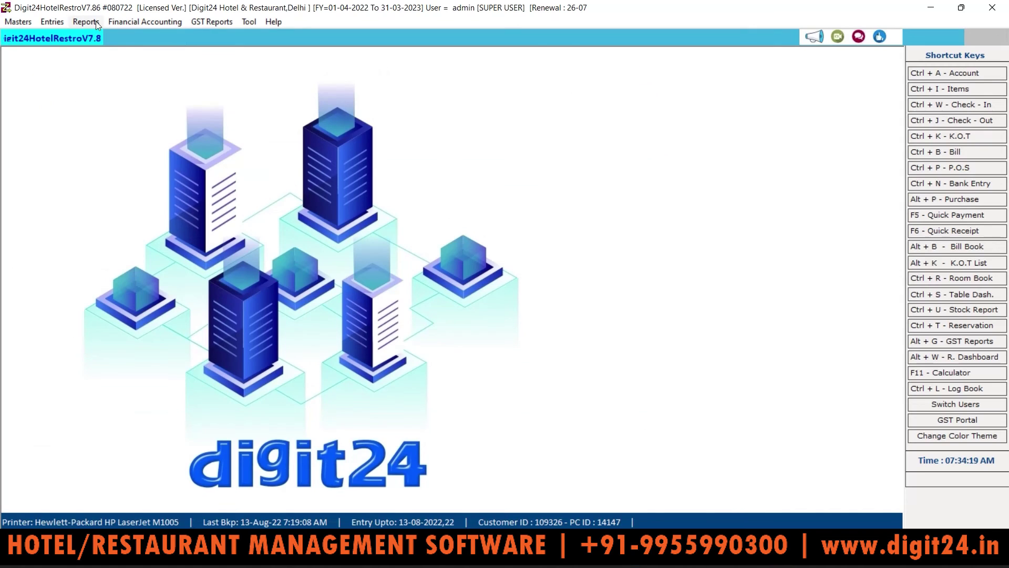
Open the Receipt, Journal and Contra Registers, then the Bank Reconciliation Statement
{"action": "left_click", "coordinate": [128, 21]}
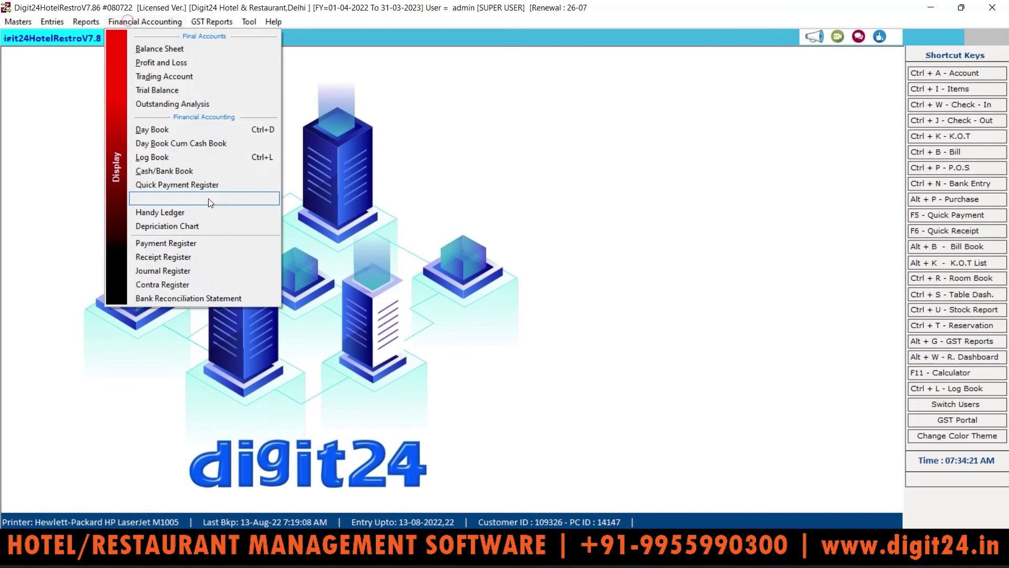
{"action": "left_click", "coordinate": [184, 254]}
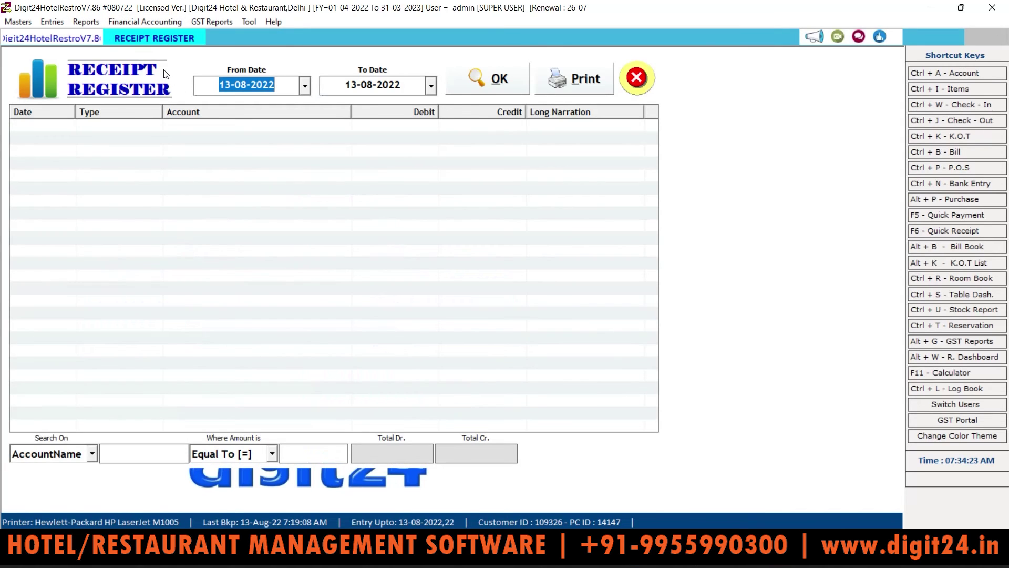
{"action": "left_click", "coordinate": [144, 21]}
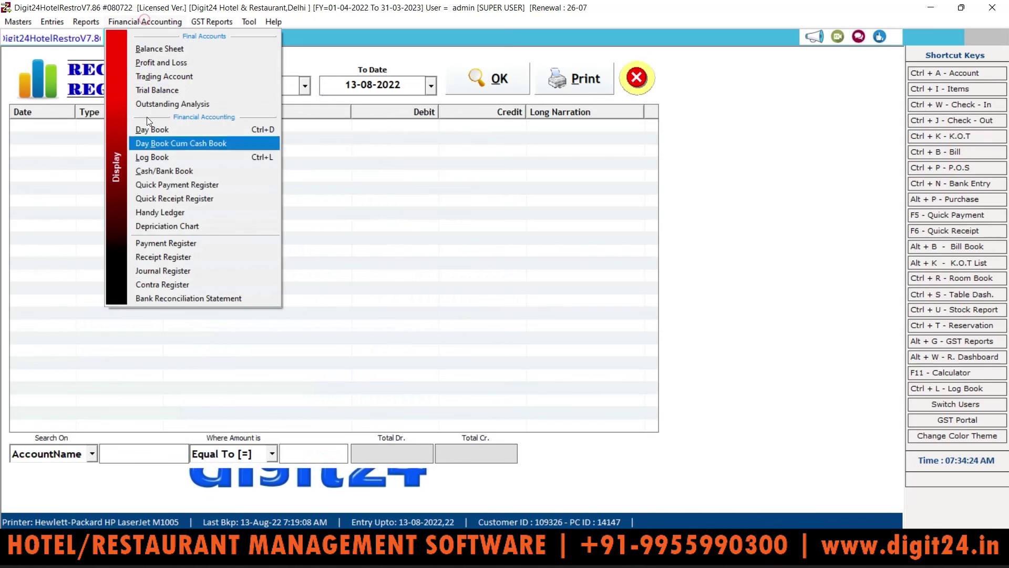
{"action": "left_click", "coordinate": [165, 271]}
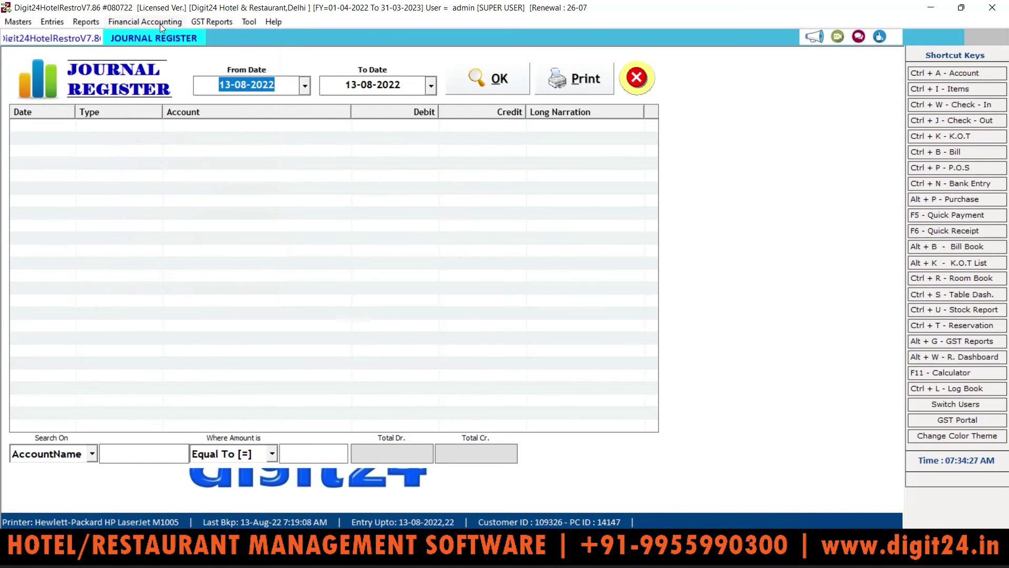
{"action": "left_click", "coordinate": [160, 24]}
{"action": "left_click", "coordinate": [172, 285]}
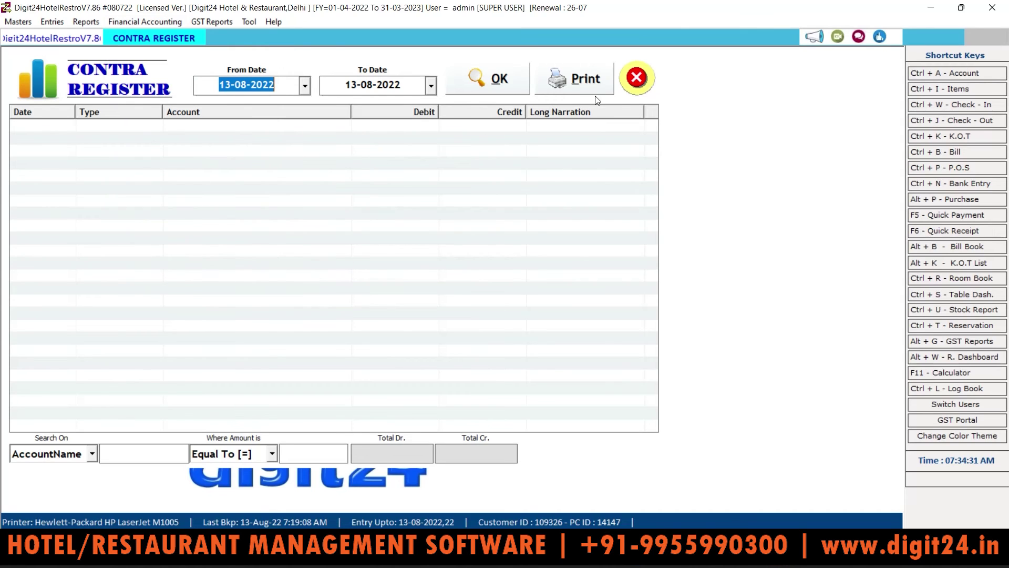
{"action": "left_click", "coordinate": [636, 79]}
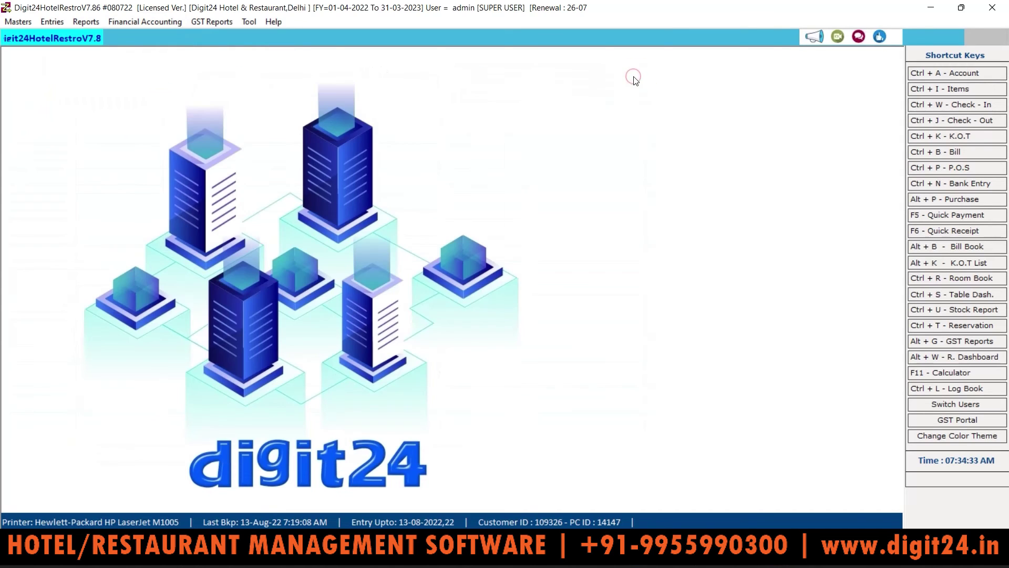
{"action": "left_click", "coordinate": [146, 21]}
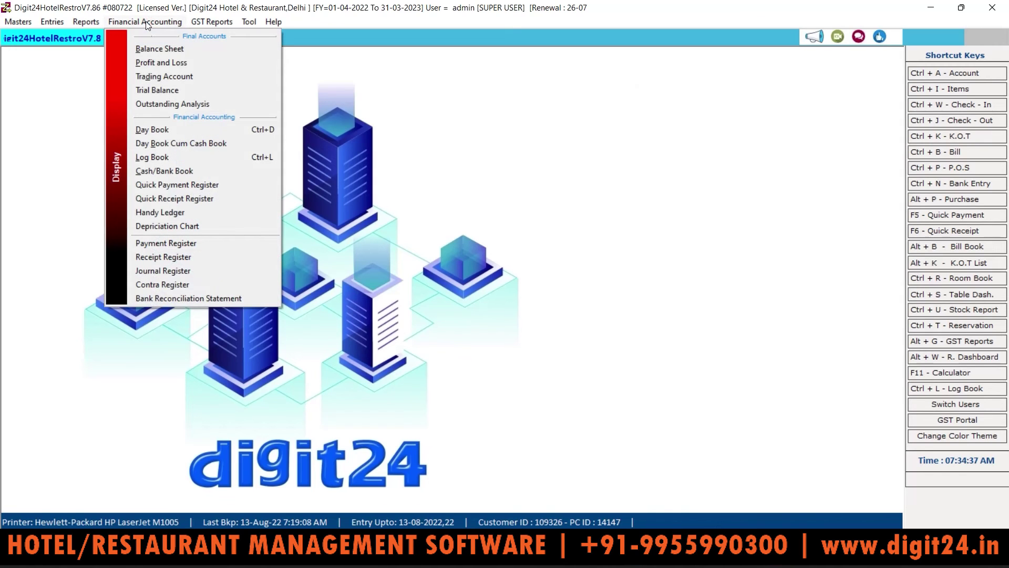
{"action": "left_click", "coordinate": [174, 298]}
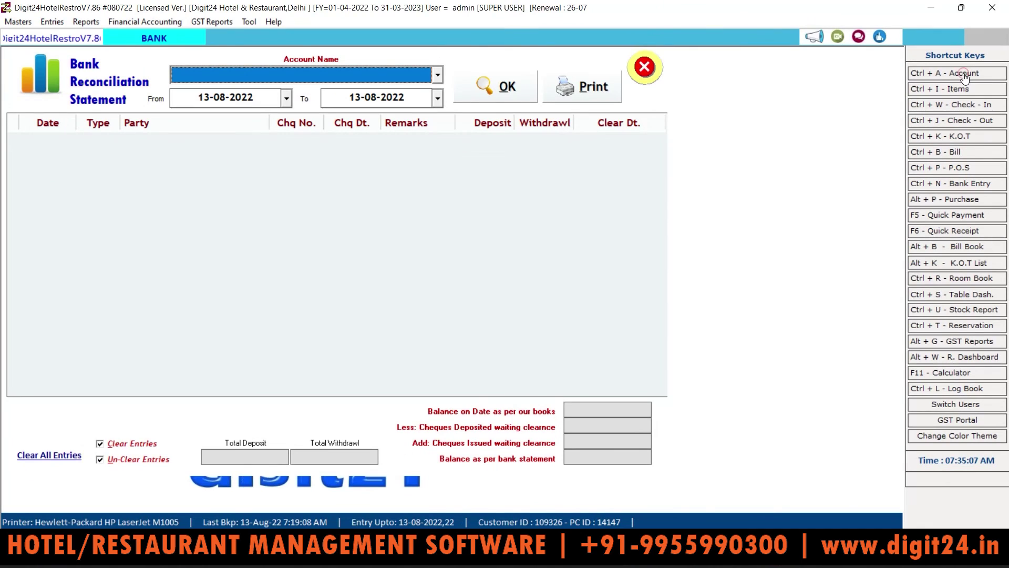
Open the Address Book of all 90 accounts via the Ctrl + A shortcut
{"action": "left_click", "coordinate": [920, 74]}
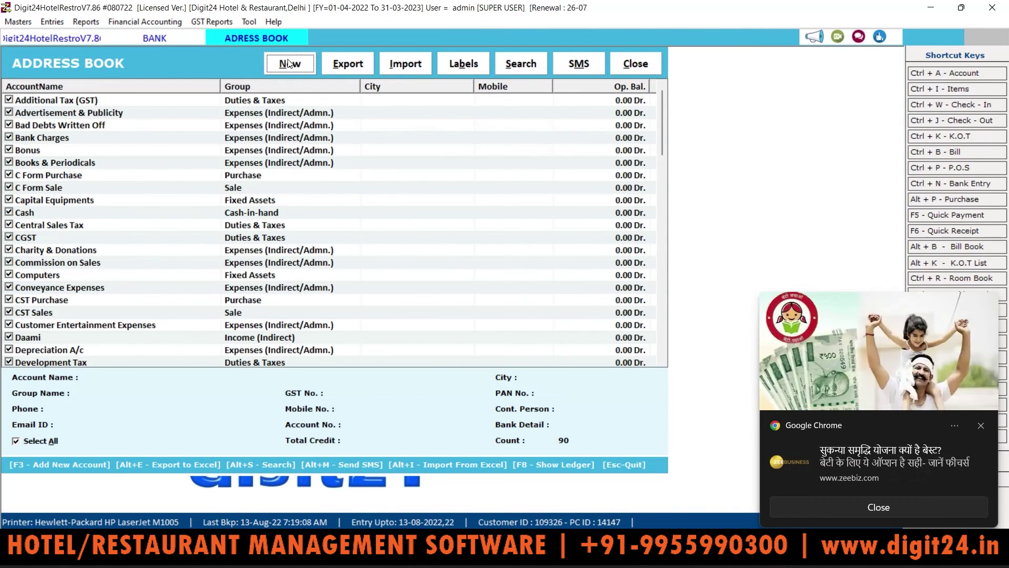
Start a new account named ICICI BANK in the Bank Accounts group
{"action": "left_click", "coordinate": [289, 63]}
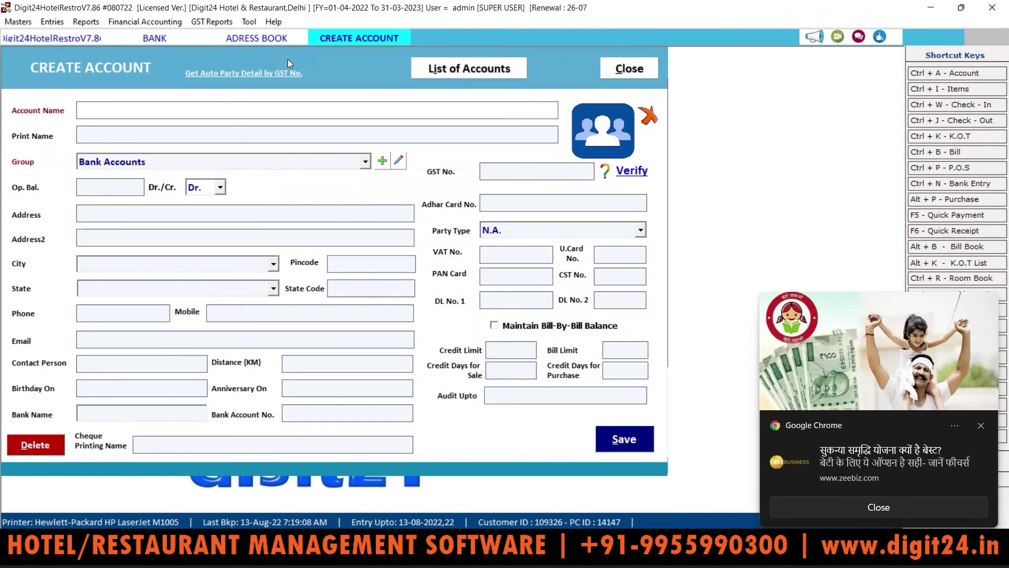
{"action": "type", "text": "ICICI BANK"}
{"action": "key", "text": "Return"}
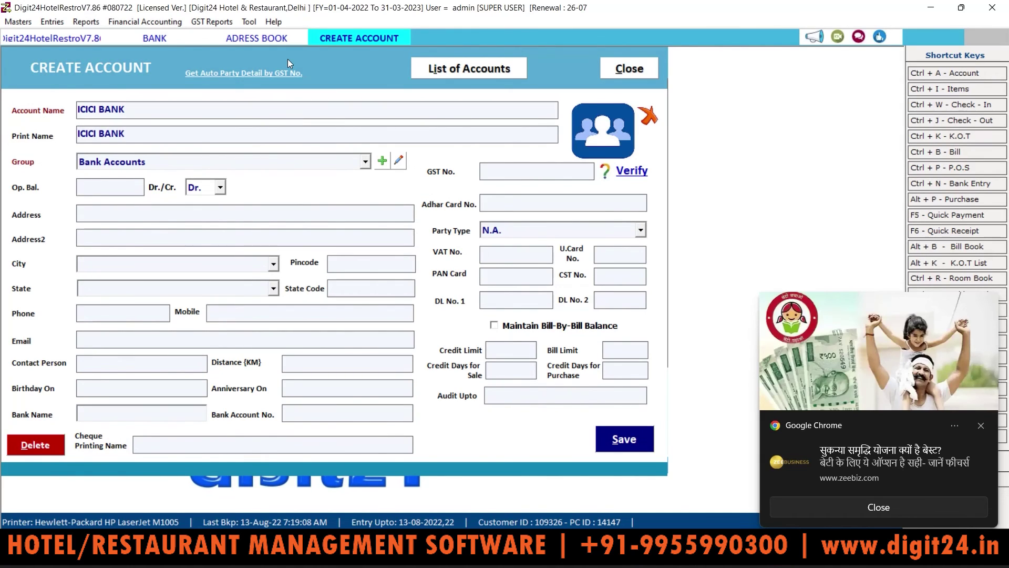
{"action": "key", "text": "Return"}
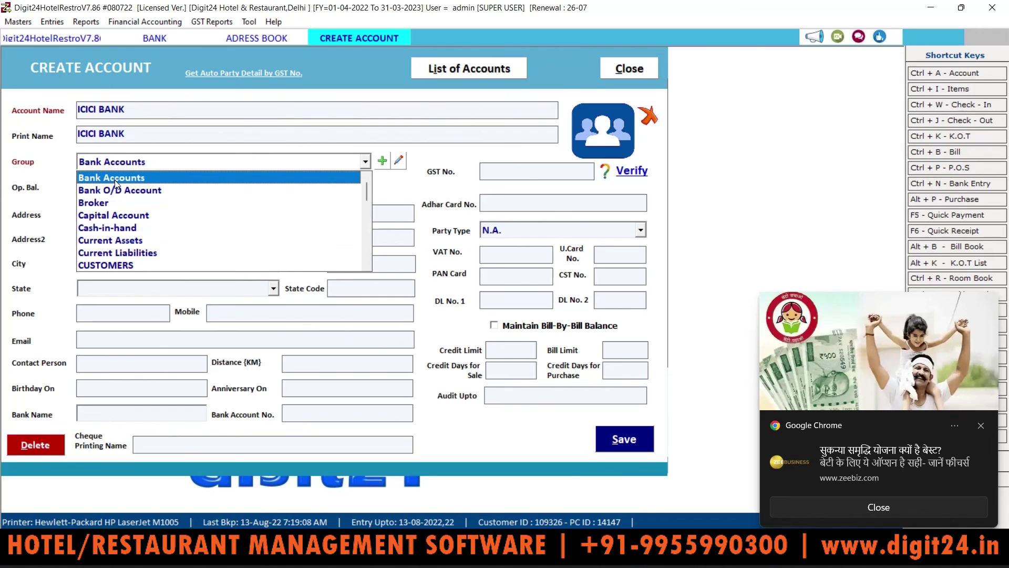
{"action": "left_click", "coordinate": [115, 179]}
{"action": "left_click", "coordinate": [112, 184]}
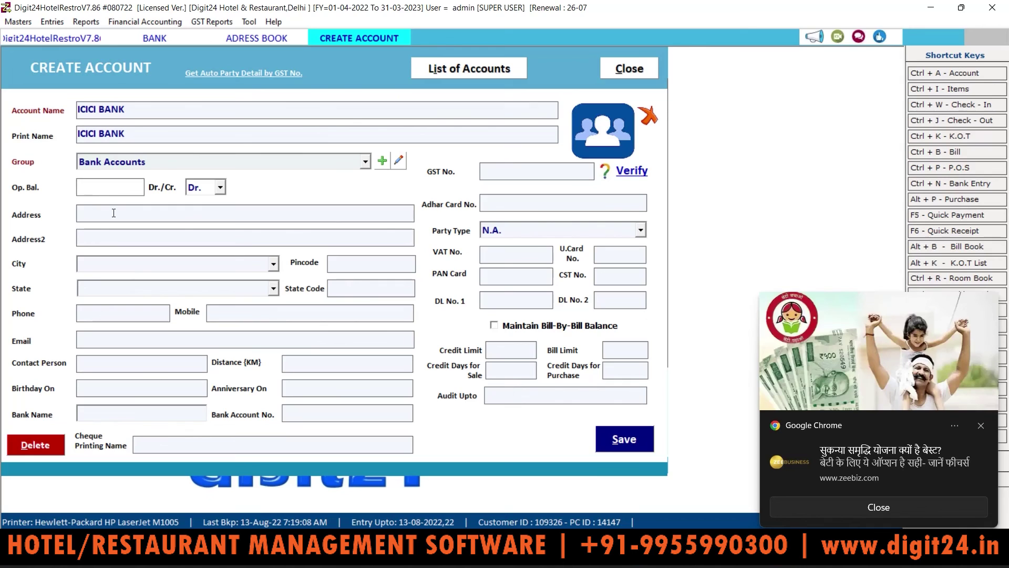
Close the unsaved account form, the Address Book and the Bank Reconciliation Statement
{"action": "left_click", "coordinate": [637, 67]}
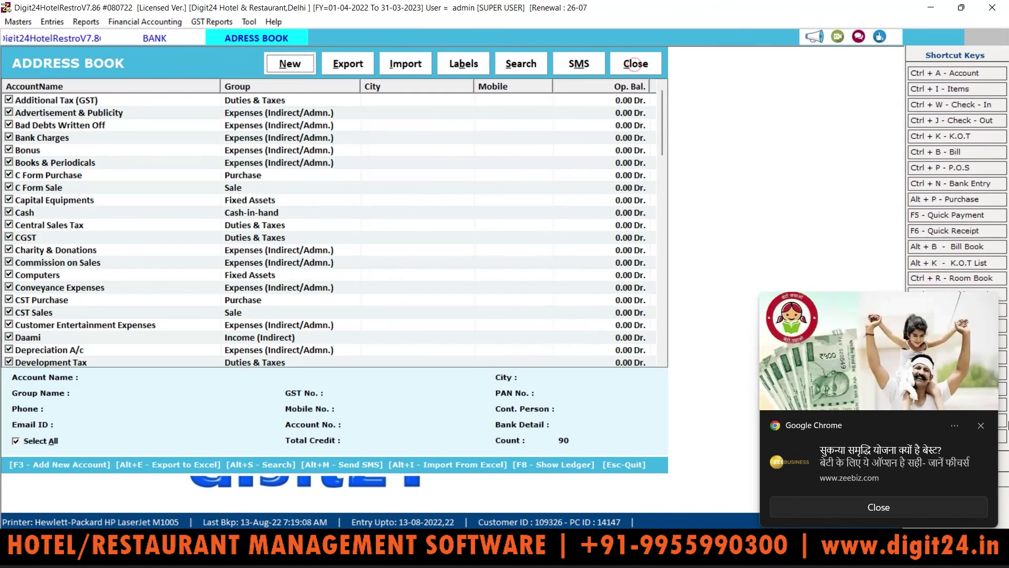
{"action": "left_click", "coordinate": [981, 426]}
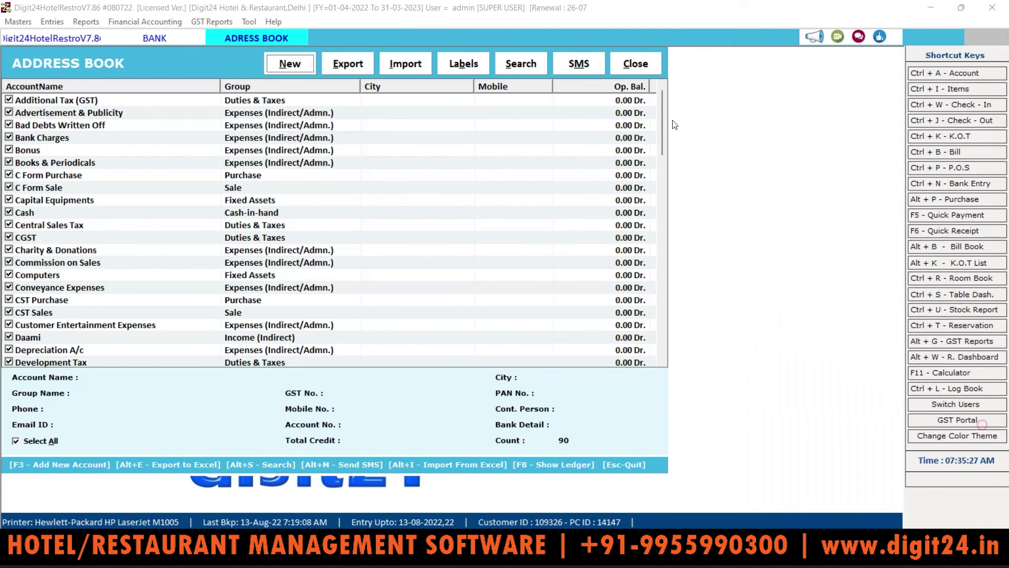
{"action": "left_click", "coordinate": [638, 66]}
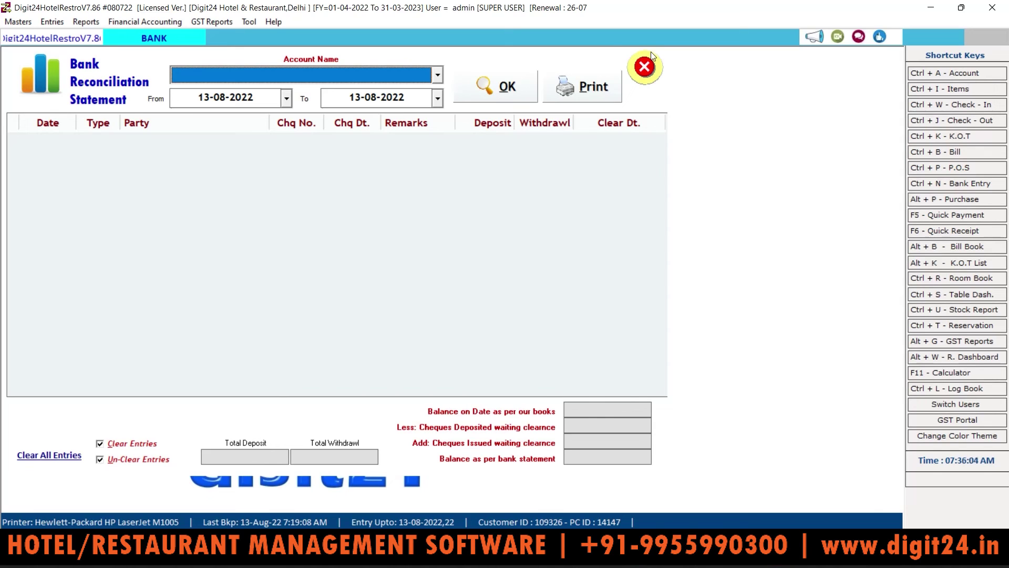
{"action": "left_click", "coordinate": [651, 62]}
{"action": "left_click", "coordinate": [147, 21]}
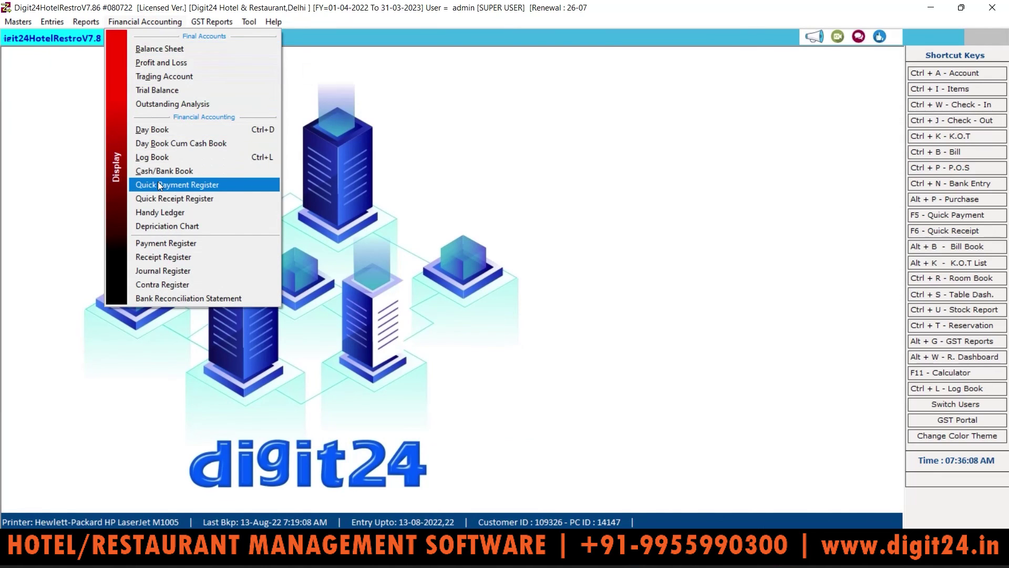
{"action": "mouse_move", "coordinate": [76, 22]}
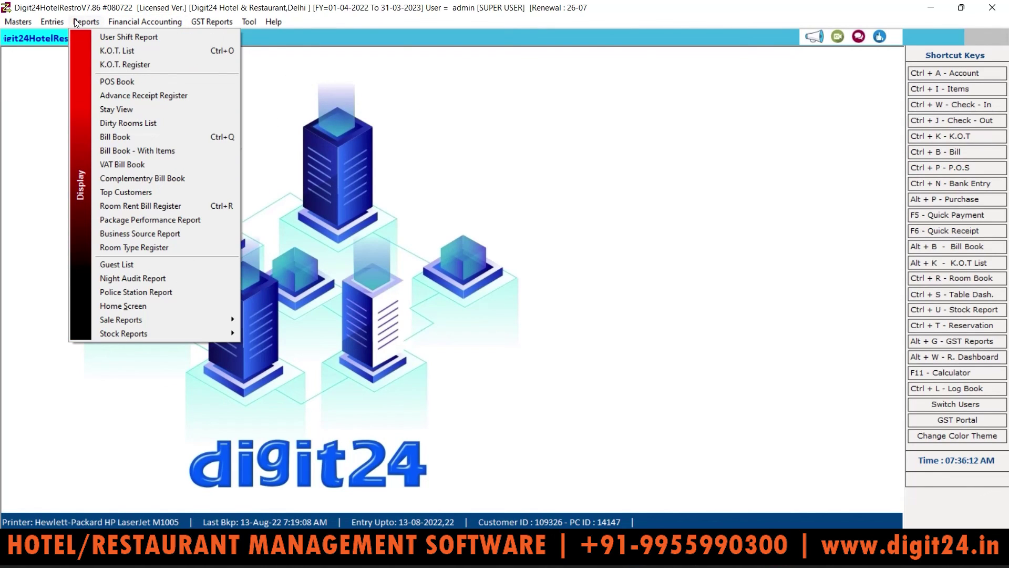
{"action": "mouse_move", "coordinate": [200, 24]}
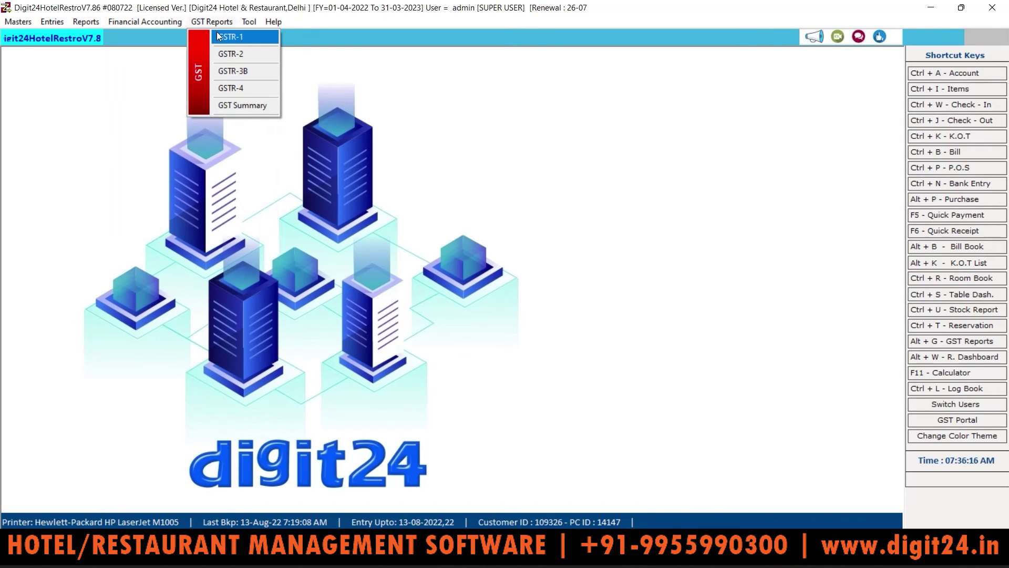
{"action": "left_click", "coordinate": [218, 36]}
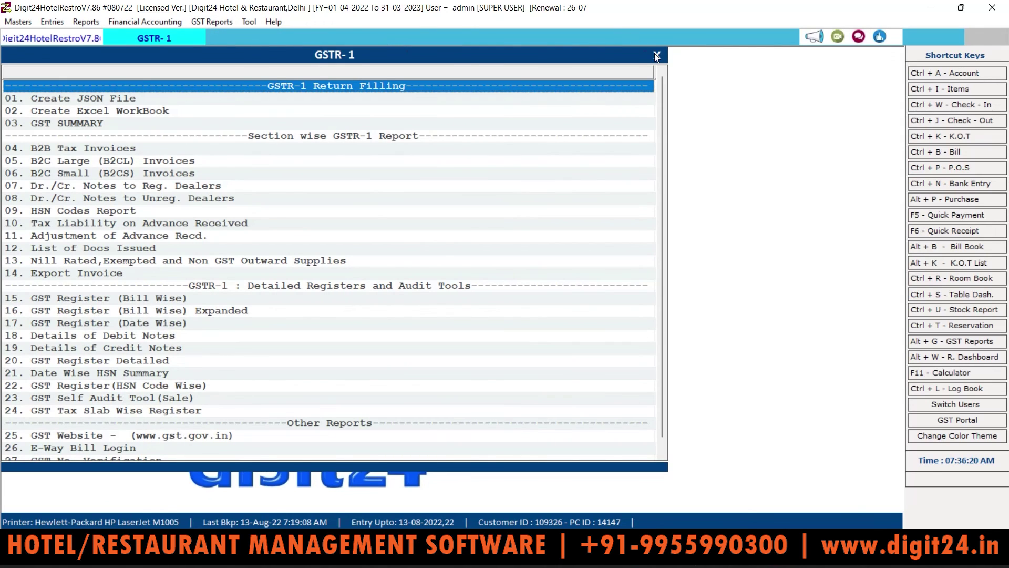
{"action": "left_click", "coordinate": [656, 56]}
{"action": "left_click", "coordinate": [212, 22]}
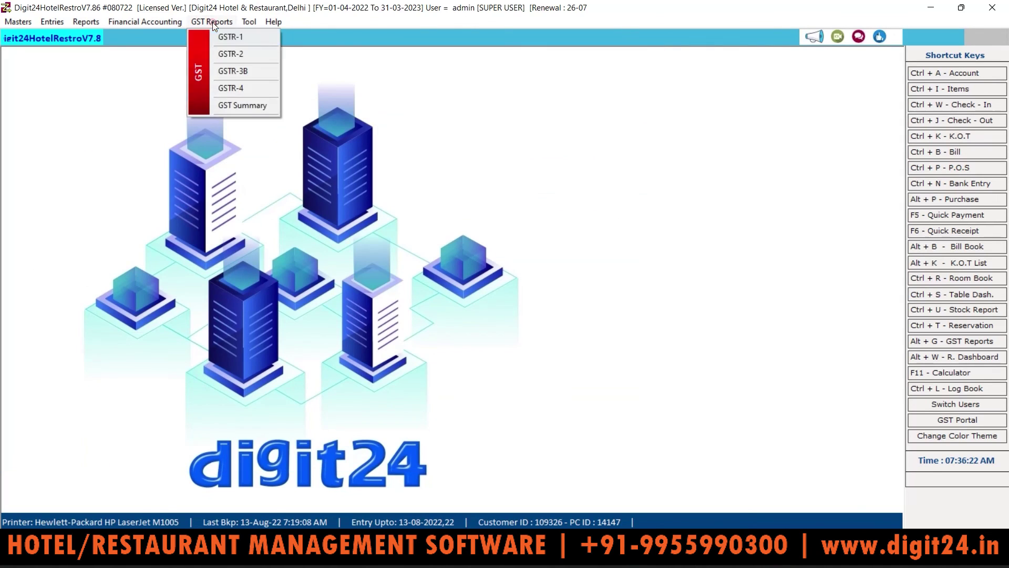
{"action": "left_click", "coordinate": [229, 53]}
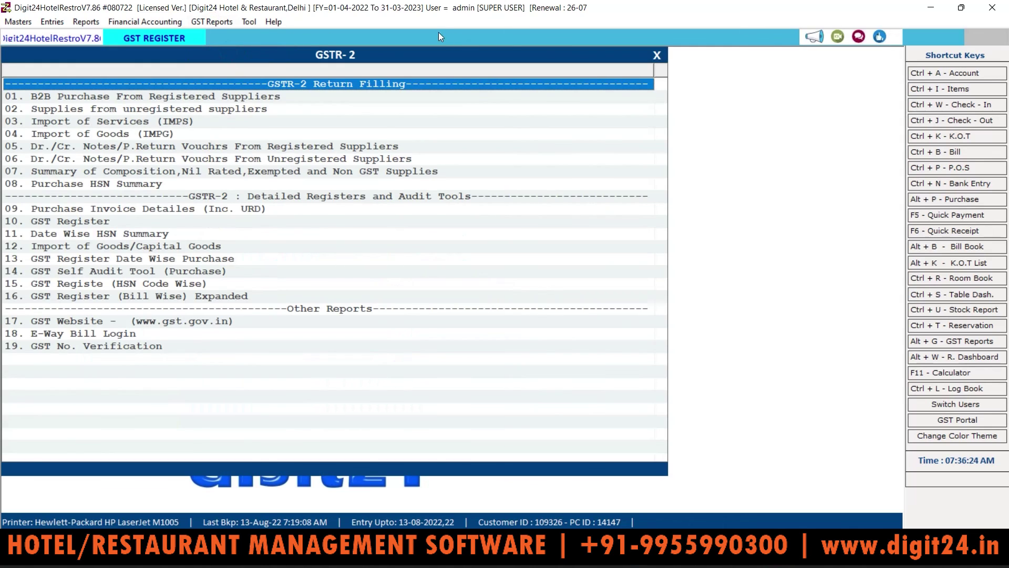
{"action": "left_click", "coordinate": [656, 55]}
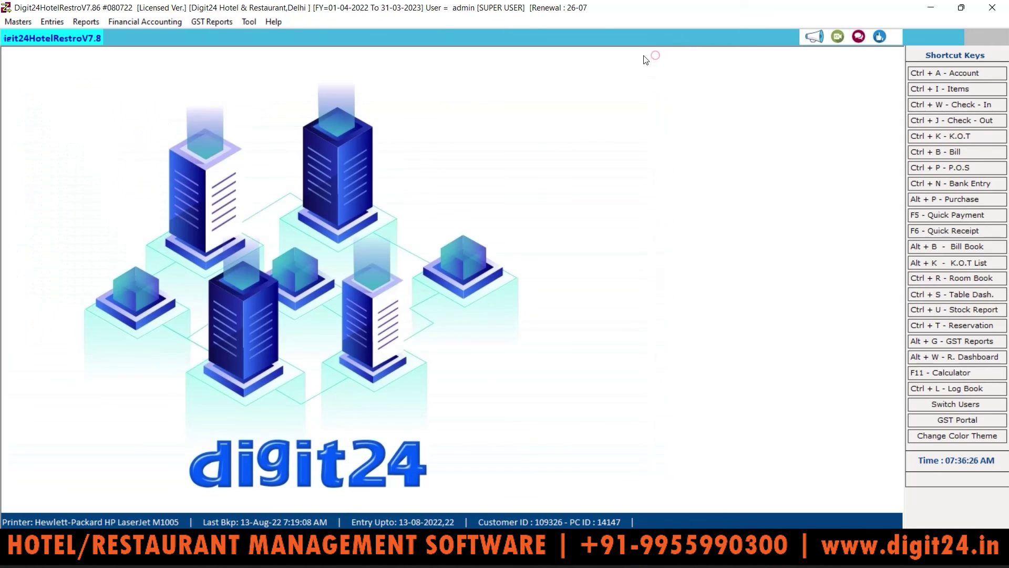
{"action": "left_click", "coordinate": [213, 25]}
Load the GSTR-3B figures for 13-08-2022 and review its print preview
{"action": "left_click", "coordinate": [223, 68]}
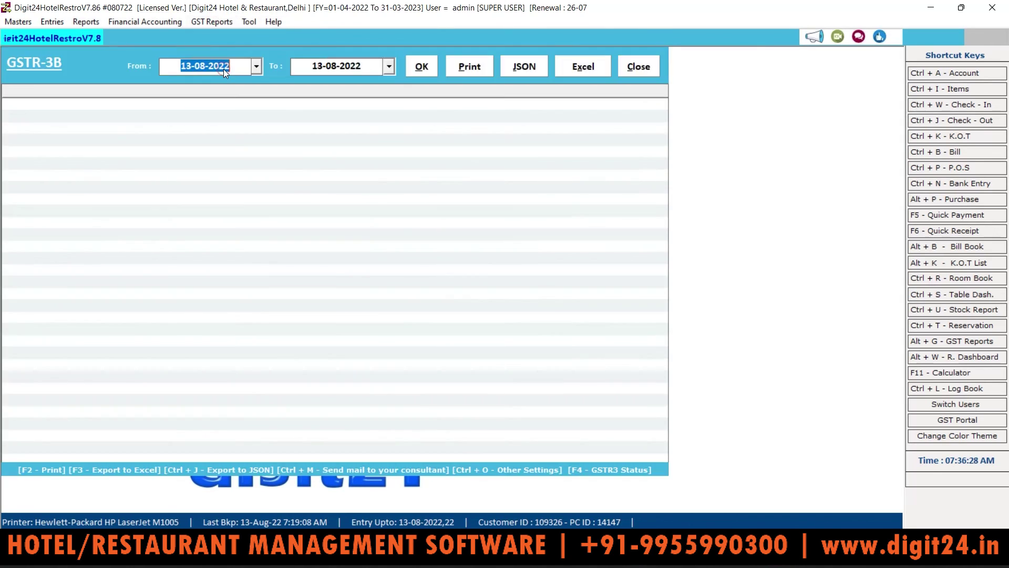
{"action": "left_click", "coordinate": [418, 67]}
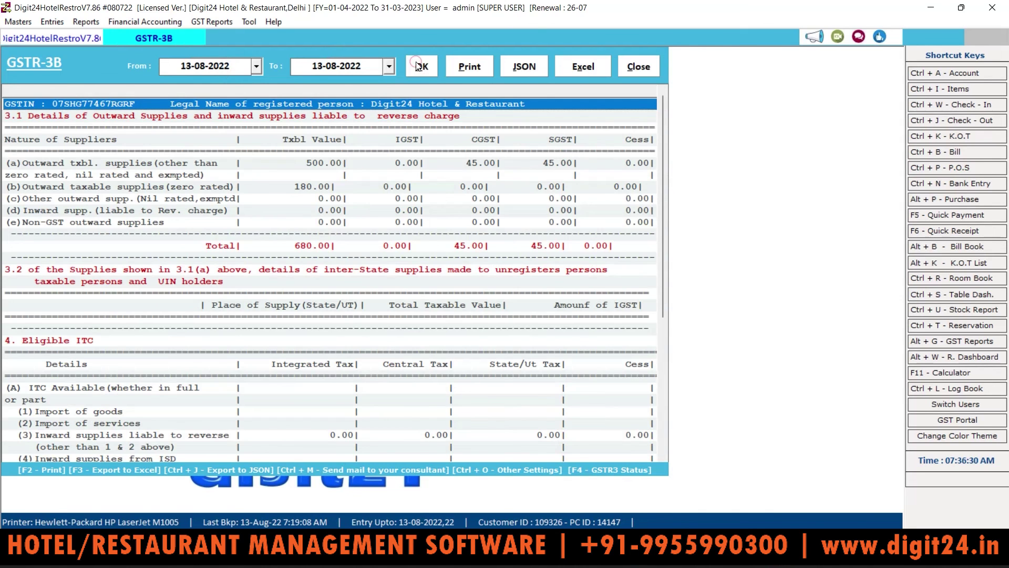
{"action": "left_click_drag", "start_coordinate": [660, 118], "coordinate": [665, 43]}
{"action": "left_click", "coordinate": [476, 70]}
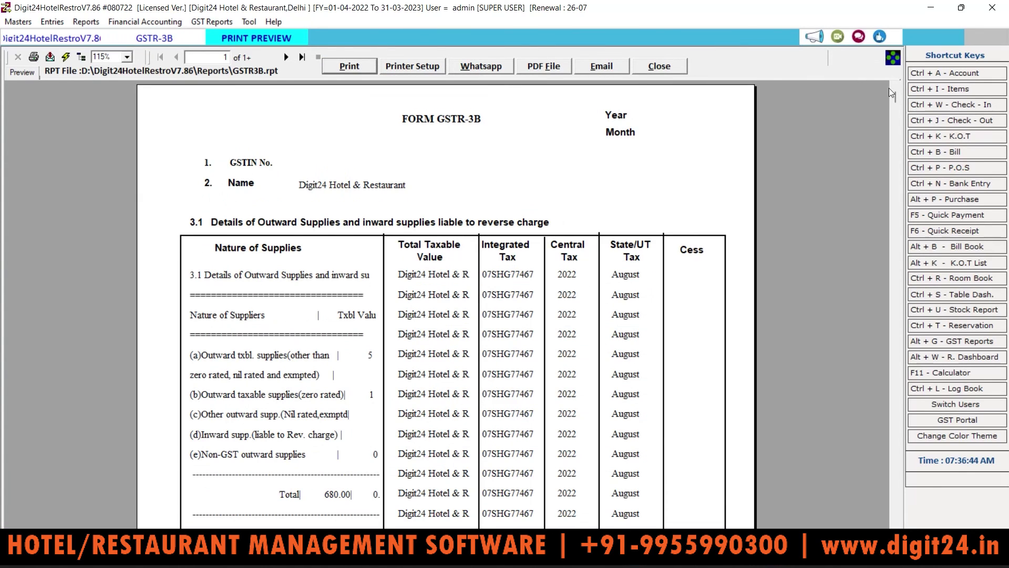
{"action": "left_click_drag", "start_coordinate": [895, 97], "coordinate": [835, 96]}
{"action": "left_click", "coordinate": [663, 67]}
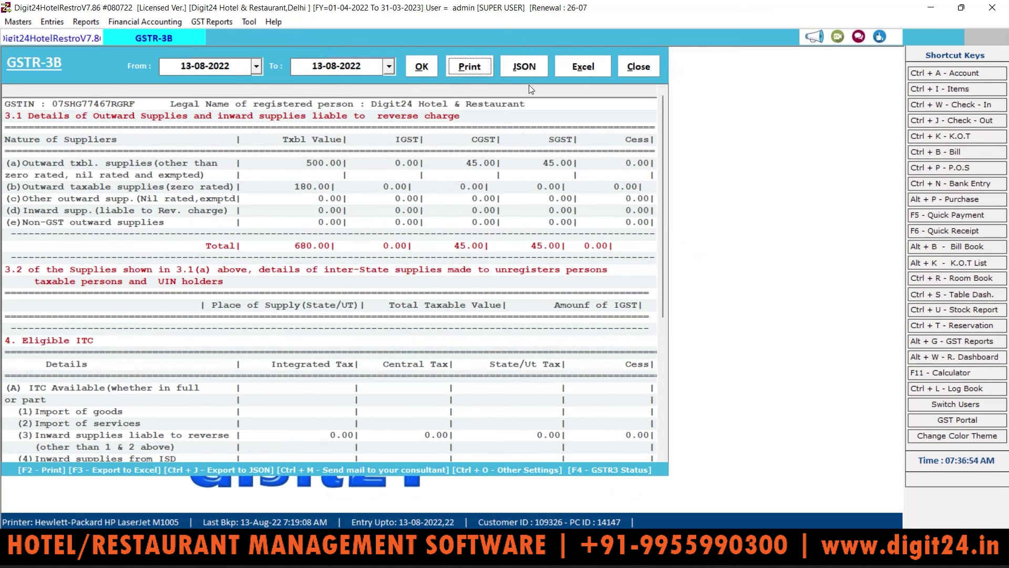
Try the Excel export, dismiss its errors, then export the return as JSON
{"action": "left_click", "coordinate": [576, 68]}
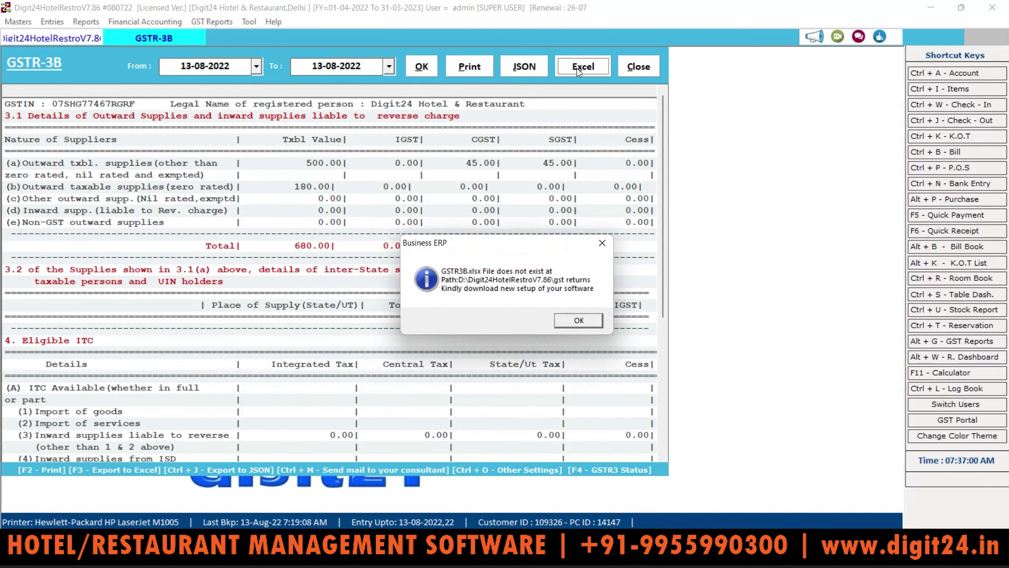
{"action": "left_click", "coordinate": [578, 321]}
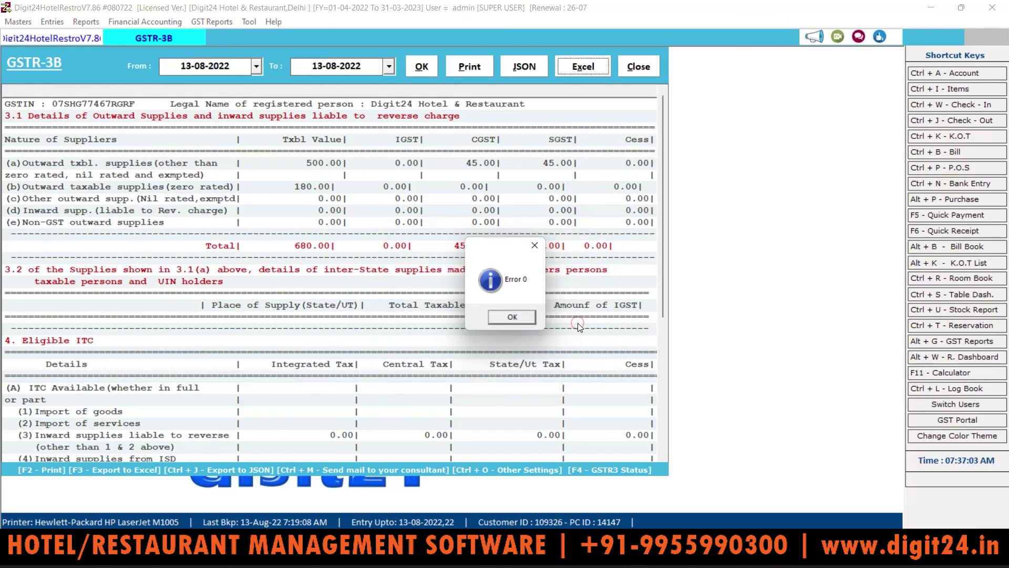
{"action": "left_click", "coordinate": [514, 319]}
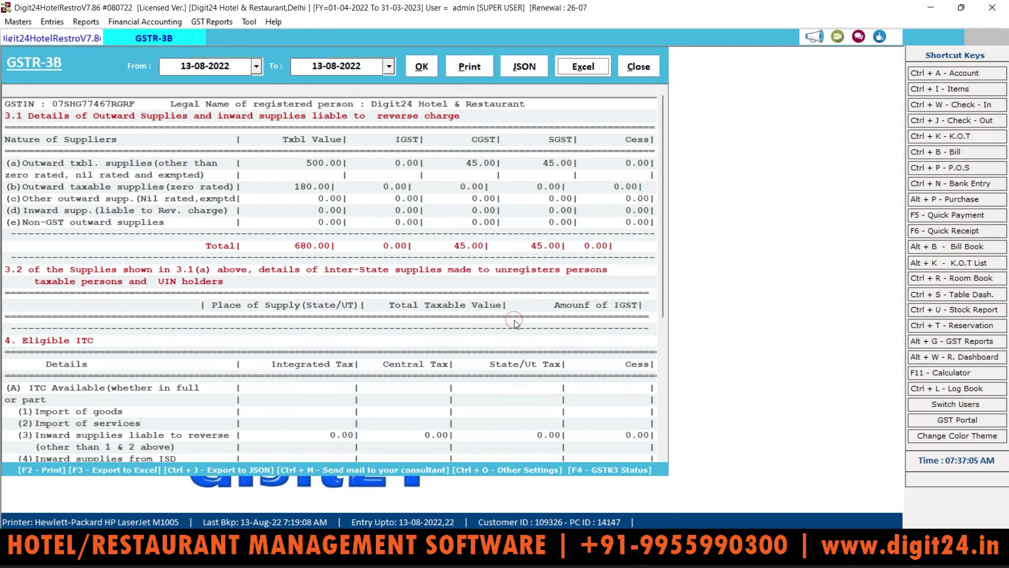
{"action": "left_click", "coordinate": [535, 68]}
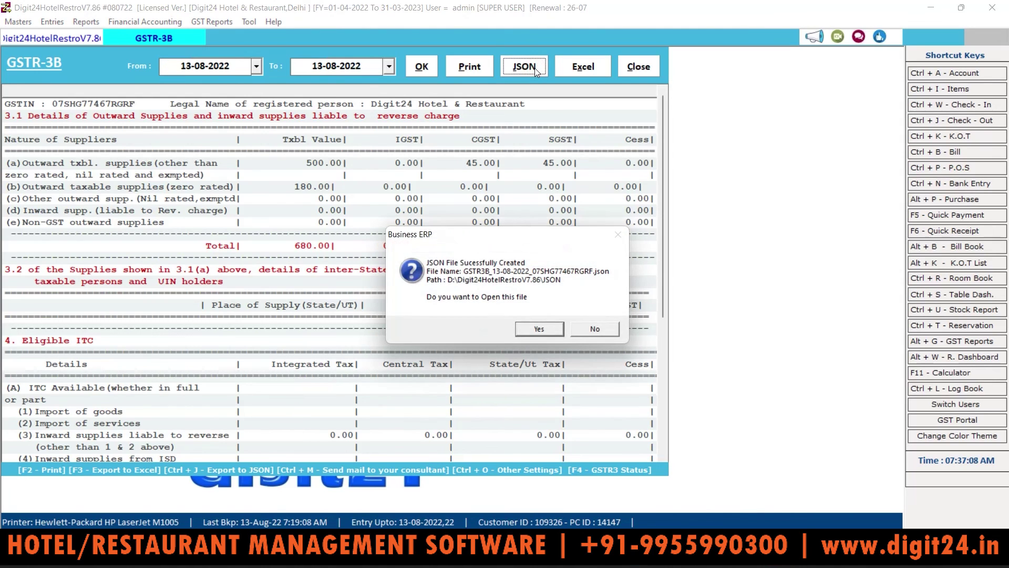
{"action": "left_click", "coordinate": [523, 324]}
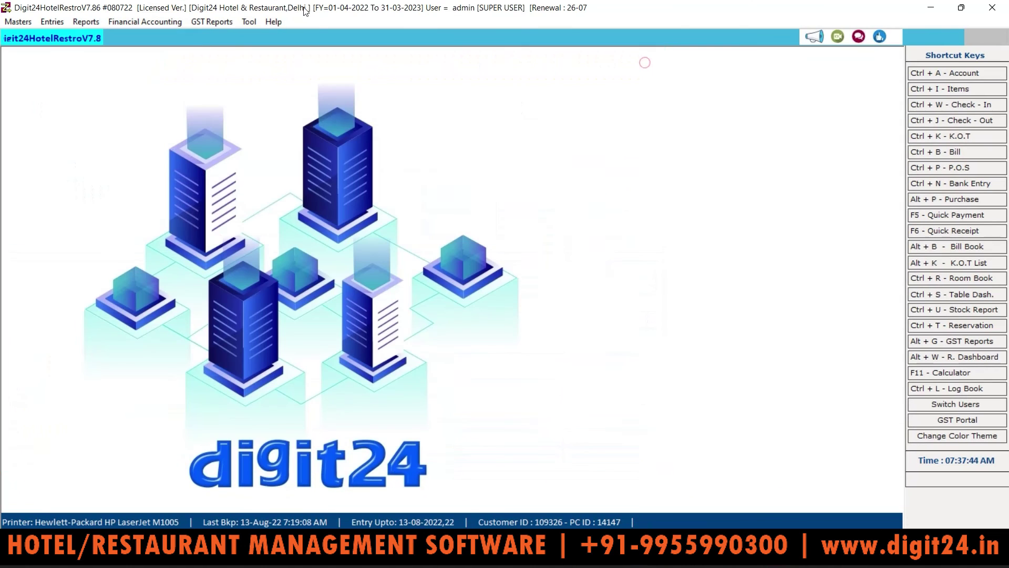
{"action": "left_click", "coordinate": [212, 22]}
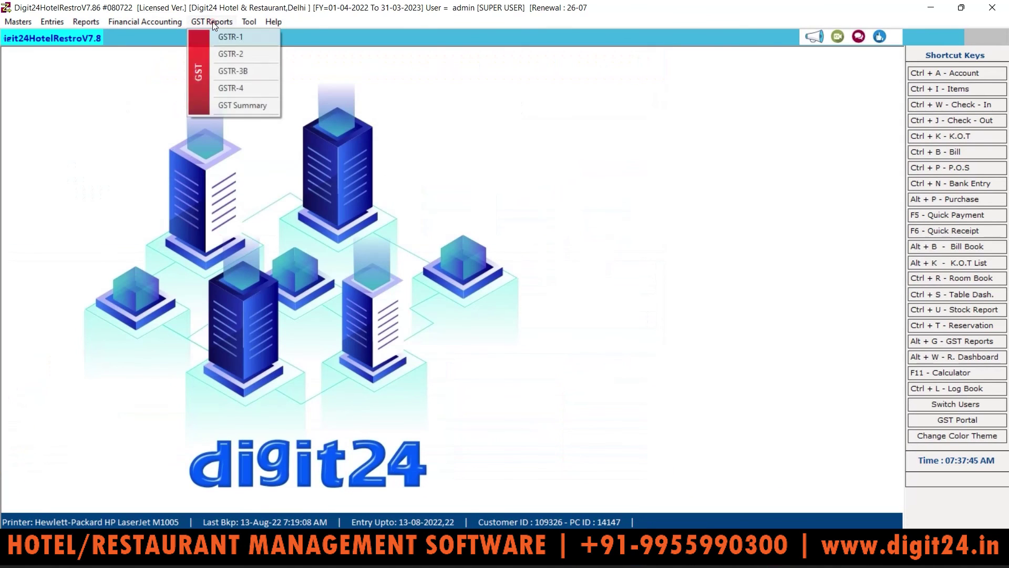
{"action": "left_click", "coordinate": [238, 84]}
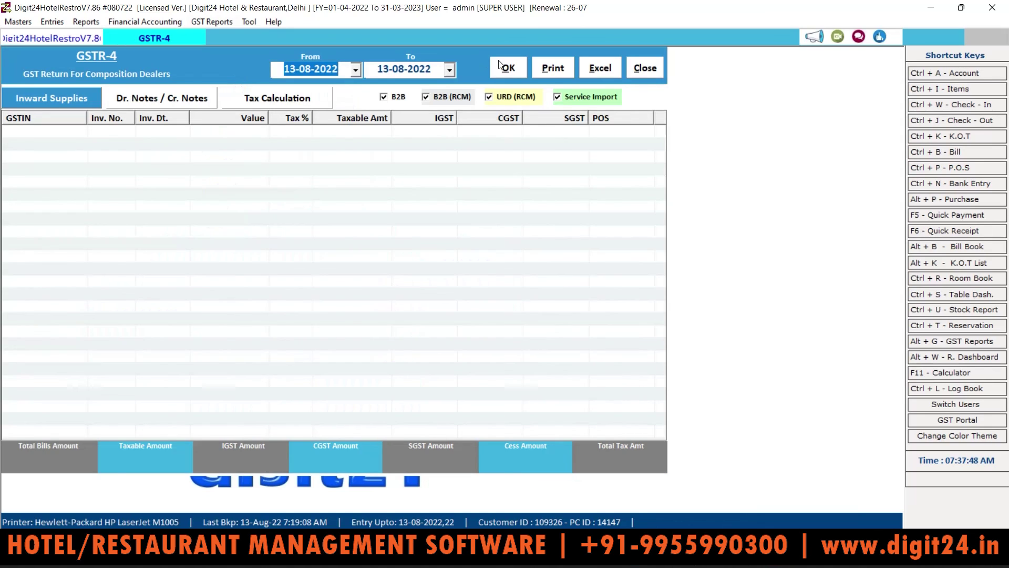
{"action": "left_click", "coordinate": [510, 67]}
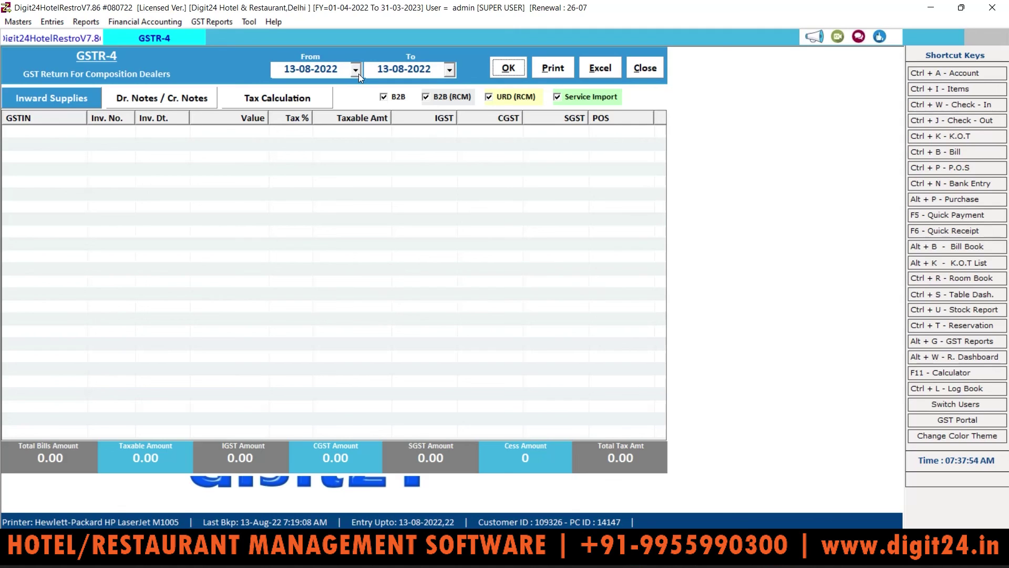
{"action": "left_click", "coordinate": [639, 70]}
{"action": "left_click", "coordinate": [207, 21]}
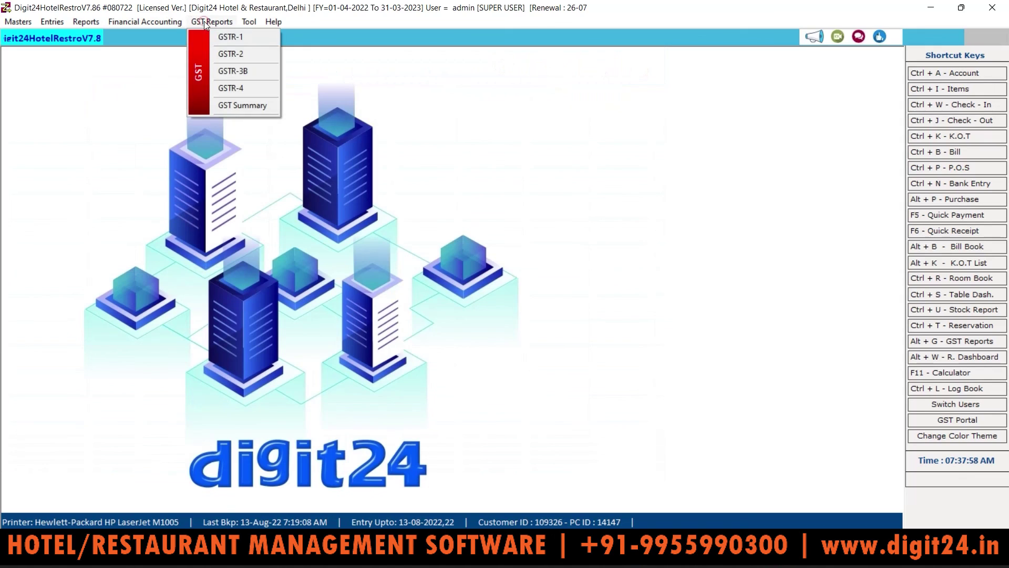
{"action": "left_click", "coordinate": [240, 106]}
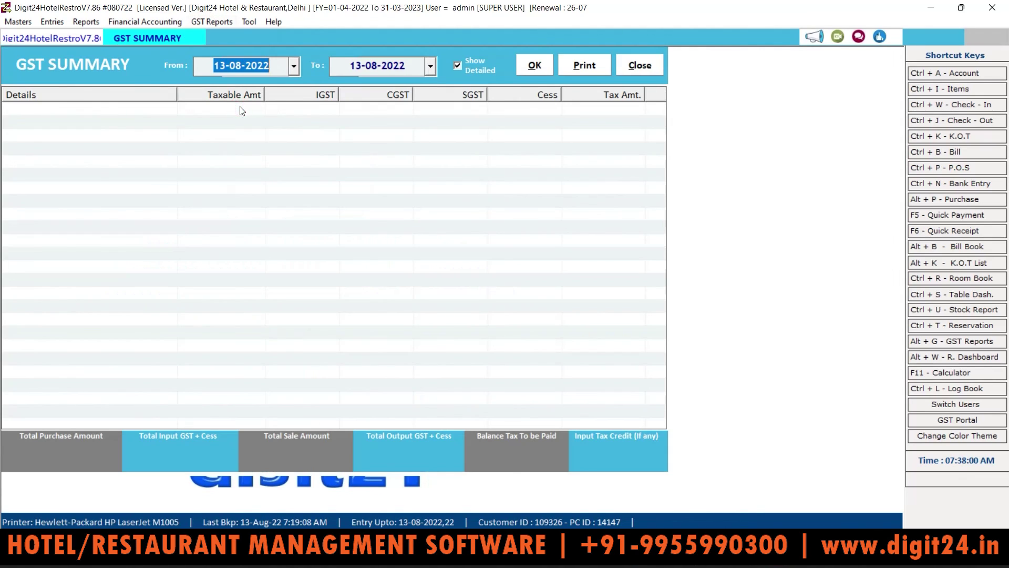
{"action": "left_click", "coordinate": [535, 72]}
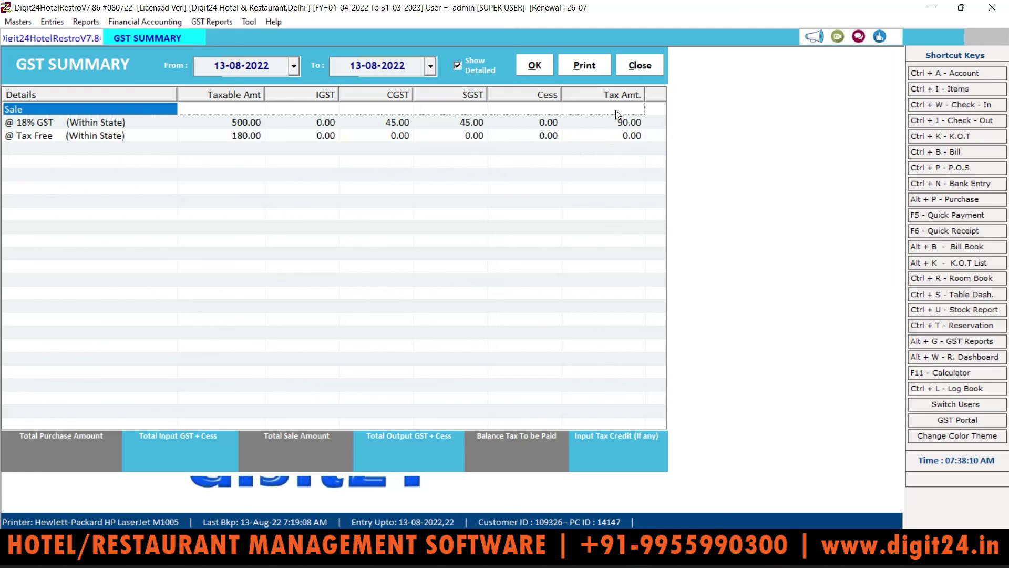
{"action": "left_click", "coordinate": [638, 66]}
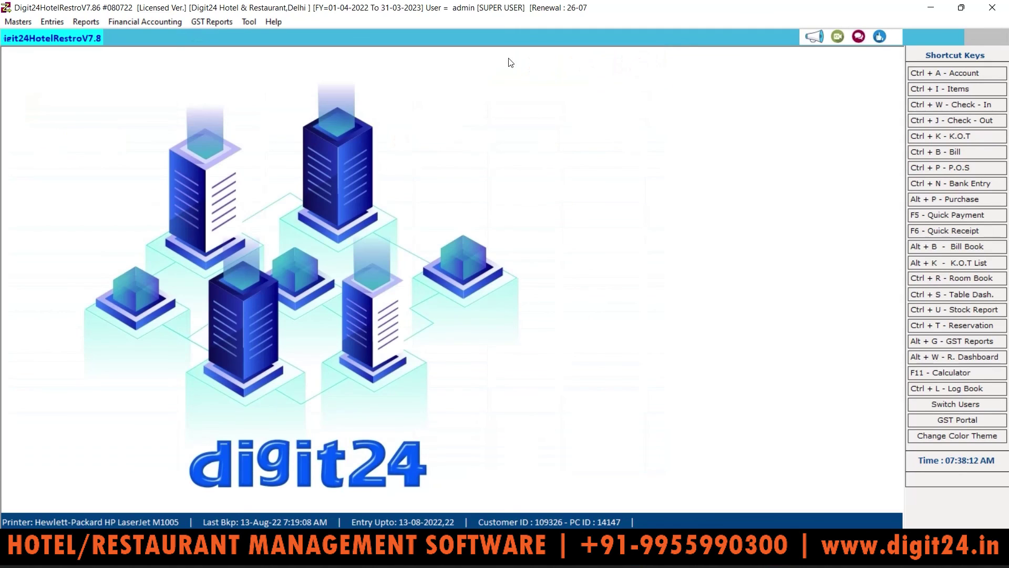
{"action": "left_click", "coordinate": [212, 22]}
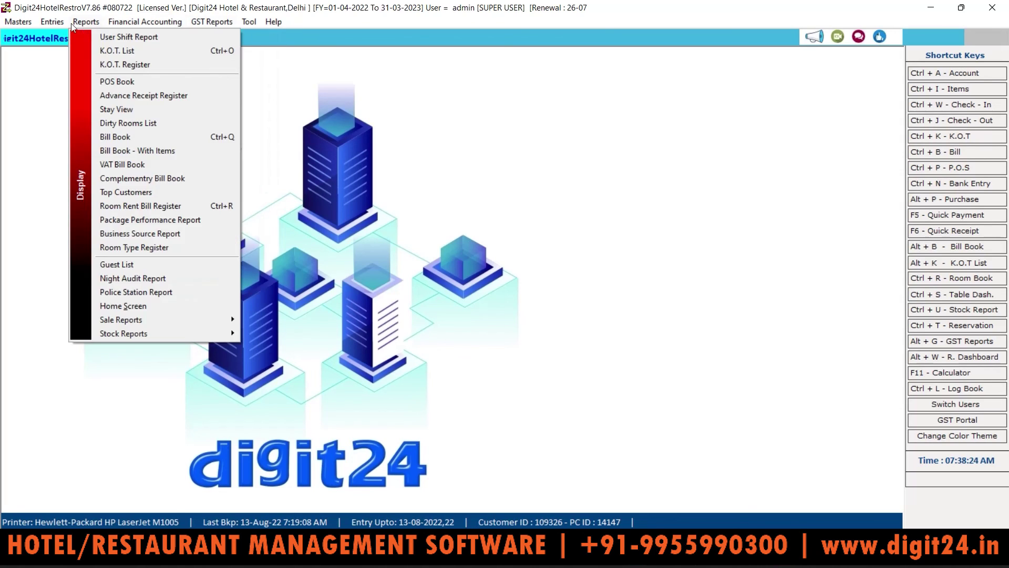
{"action": "mouse_move", "coordinate": [52, 24]}
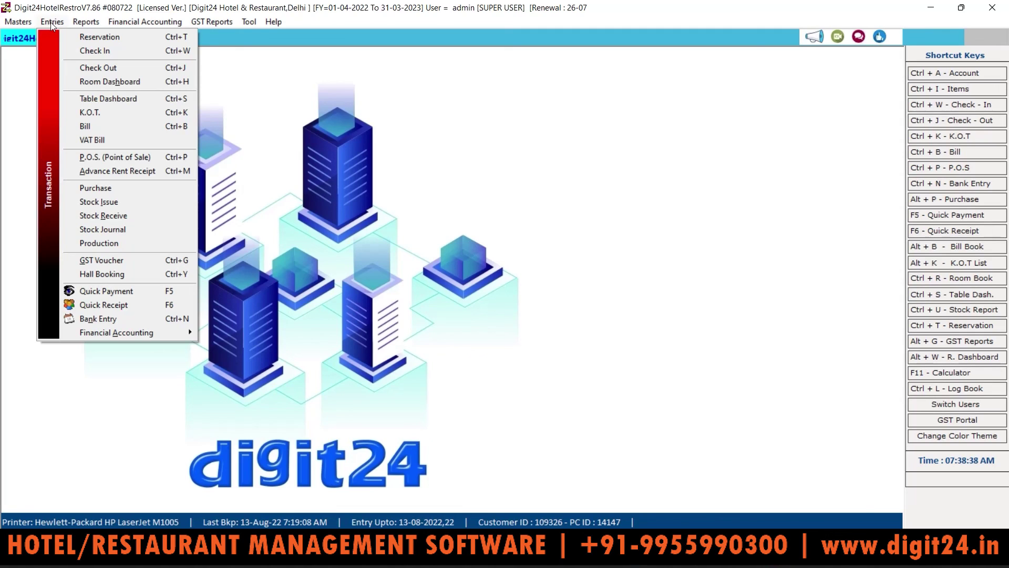
{"action": "mouse_move", "coordinate": [87, 21]}
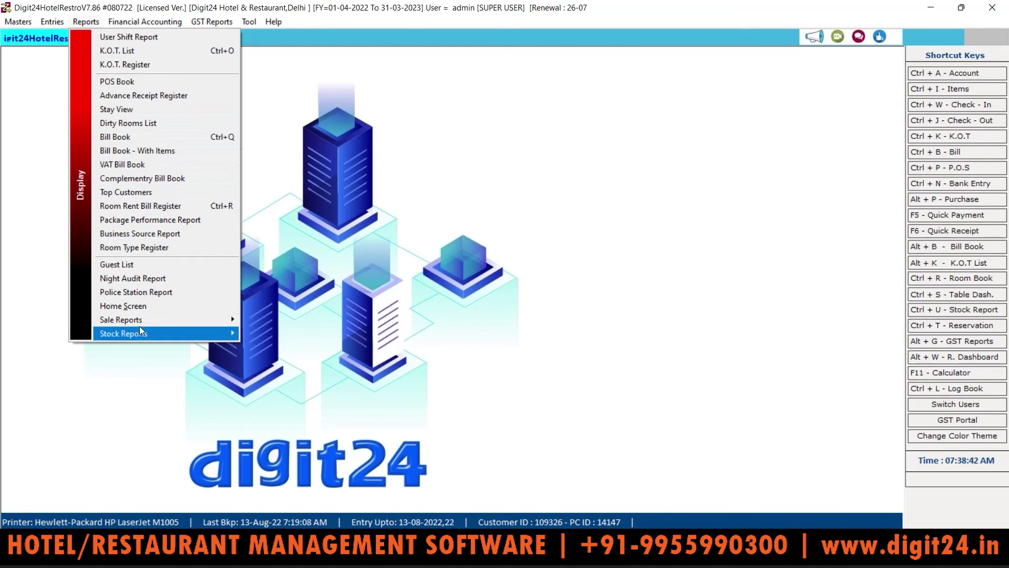
{"action": "mouse_move", "coordinate": [154, 23]}
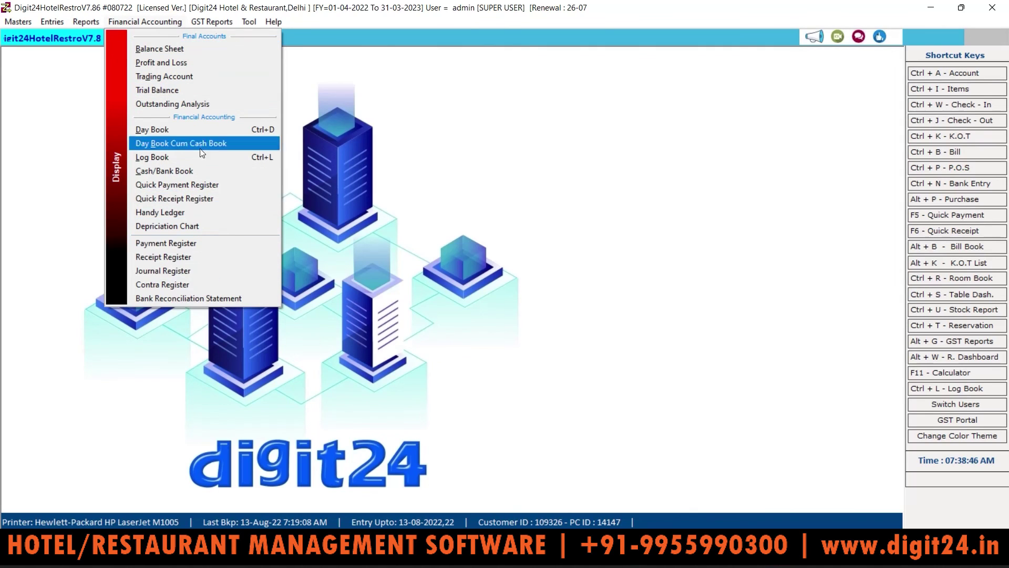
{"action": "mouse_move", "coordinate": [216, 24]}
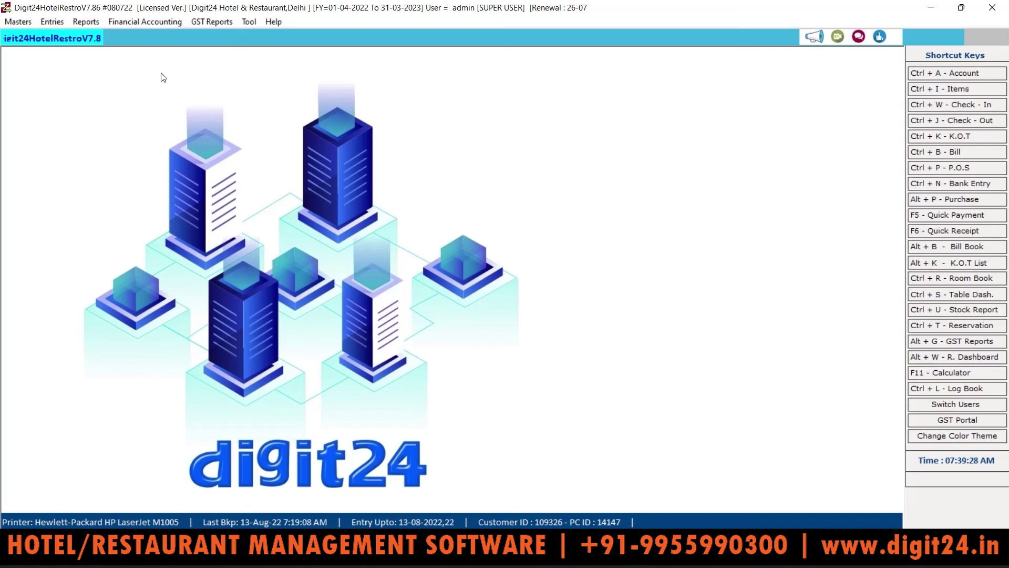
{"action": "left_click", "coordinate": [55, 22]}
{"action": "left_click", "coordinate": [88, 37]}
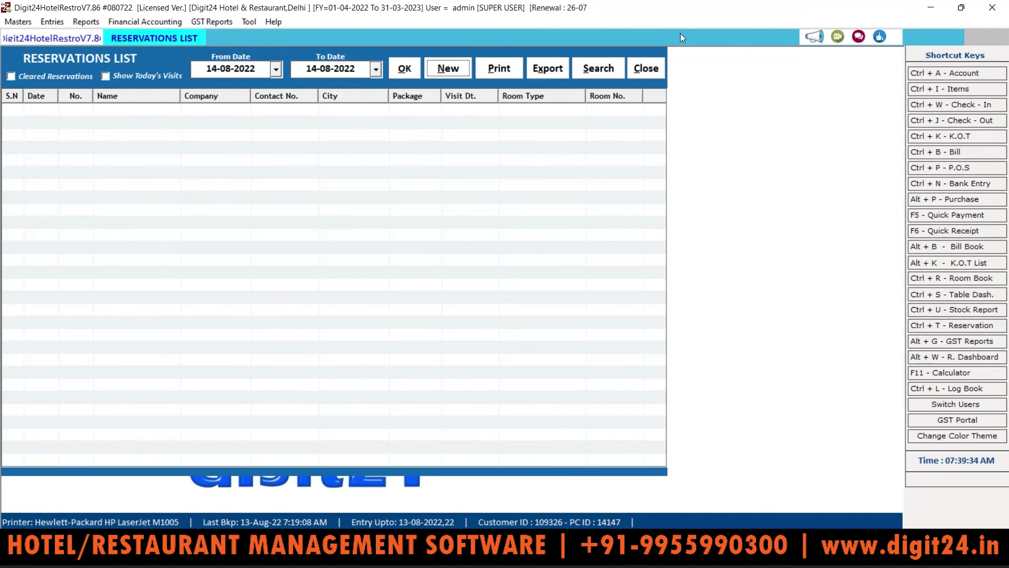
{"action": "left_click", "coordinate": [645, 68]}
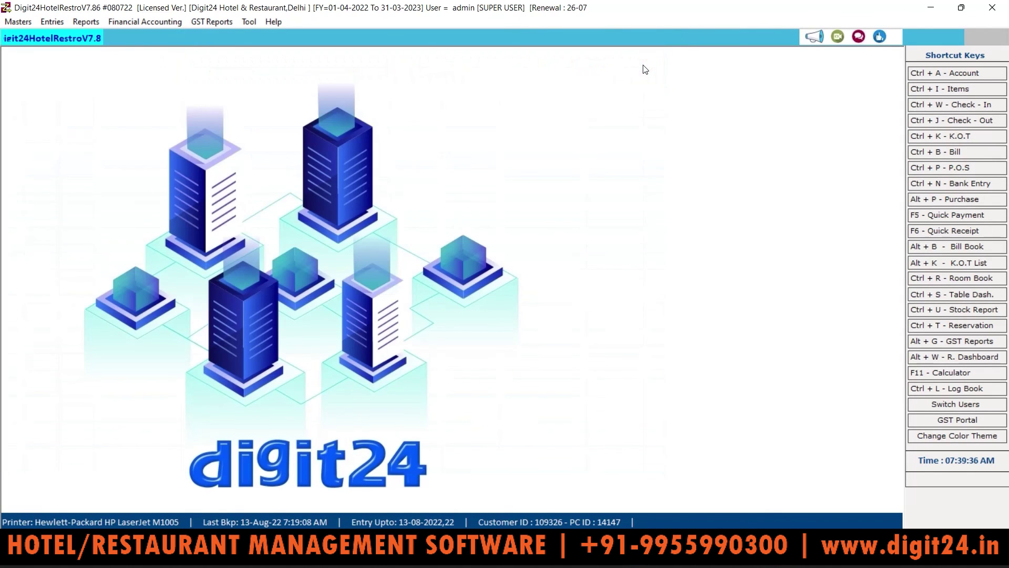